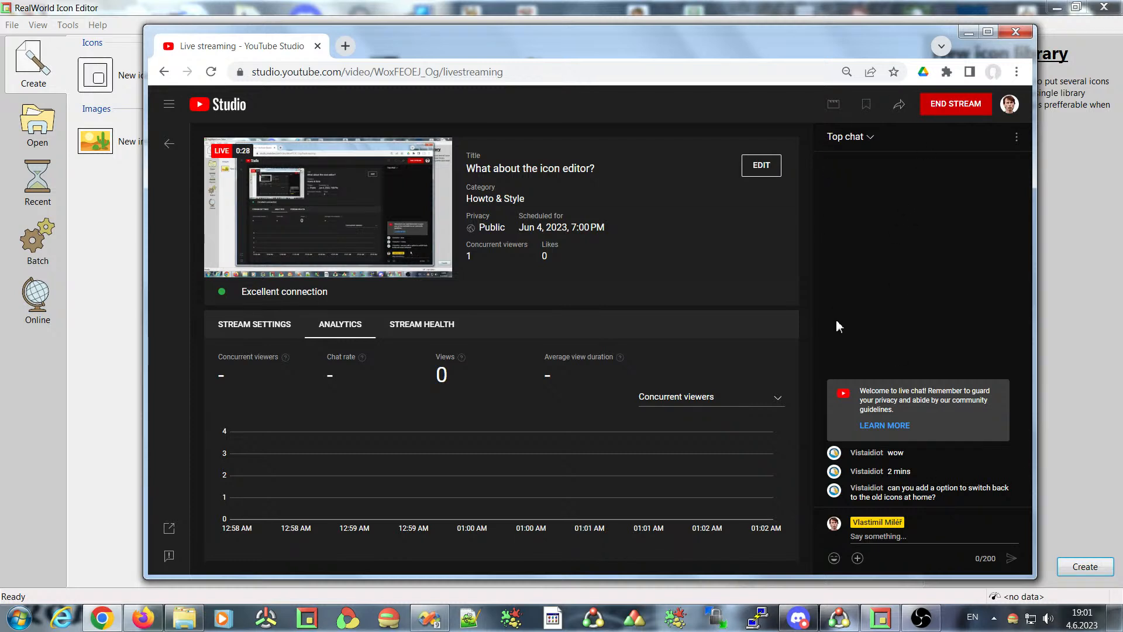
# Minimize the browser and compare the start pages of the older and newer RealWorld Icon Editor windows, with the older one maximized.
pyautogui.click(969, 32)
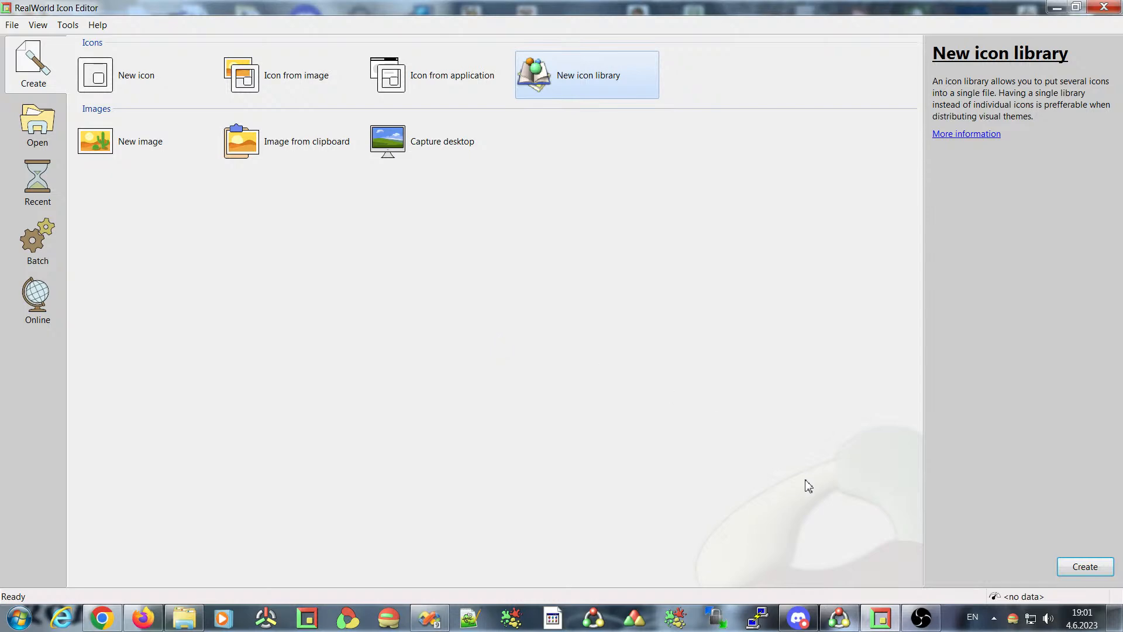
pyautogui.click(843, 620)
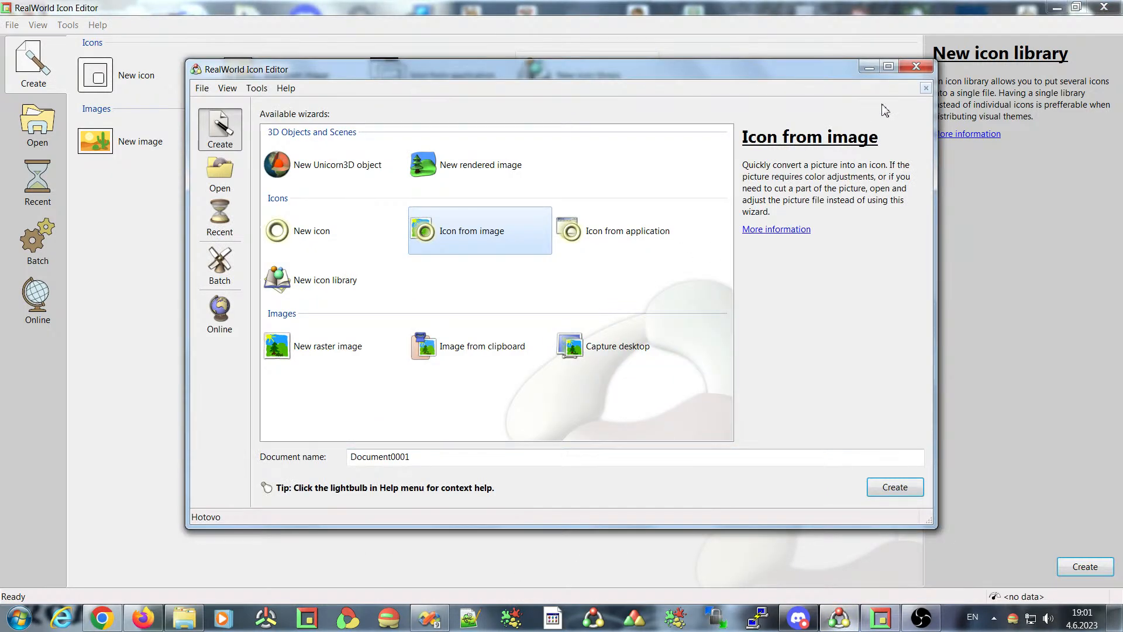
pyautogui.click(888, 66)
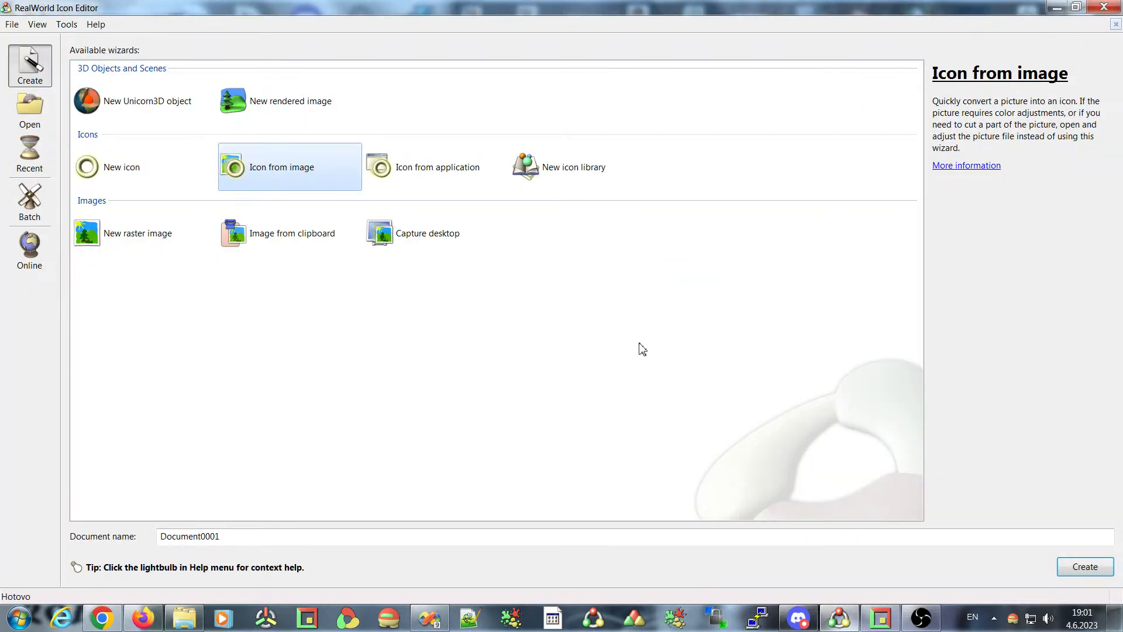
pyautogui.click(880, 620)
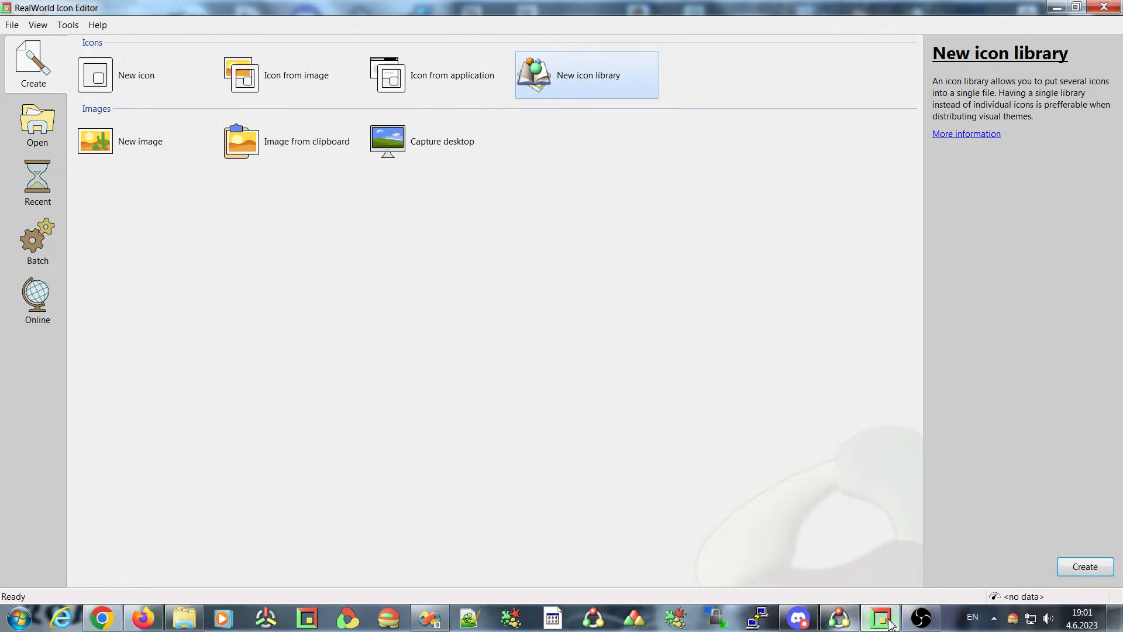
pyautogui.moveTo(882, 624)
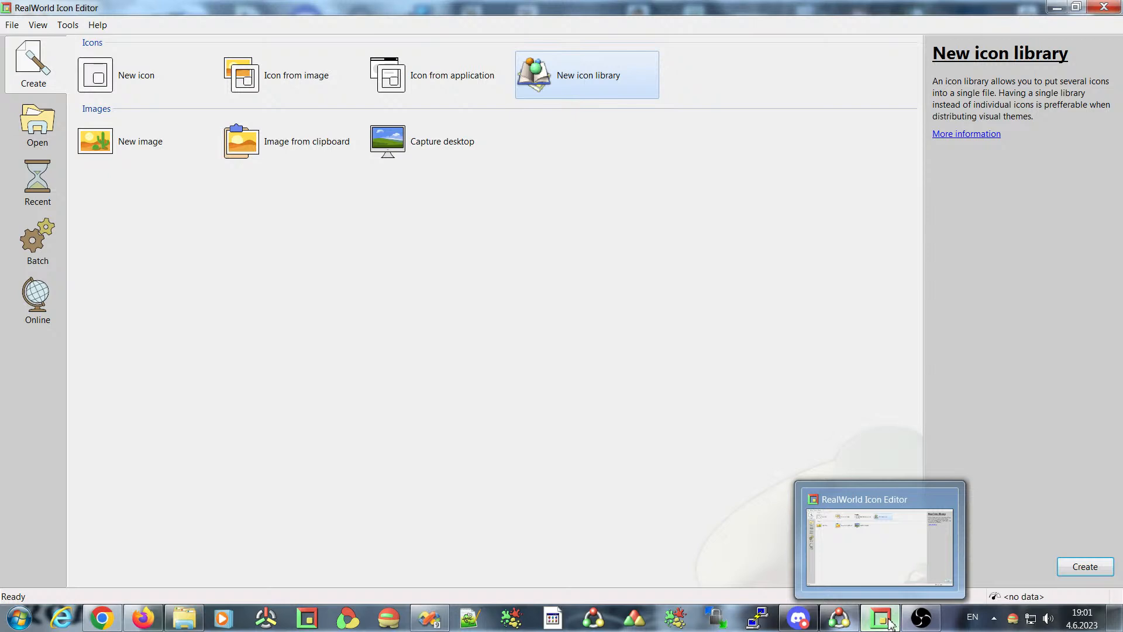
# Return to the older editor and review the descriptions of the New Unicorn3D object and New rendered image wizards.
pyautogui.click(841, 622)
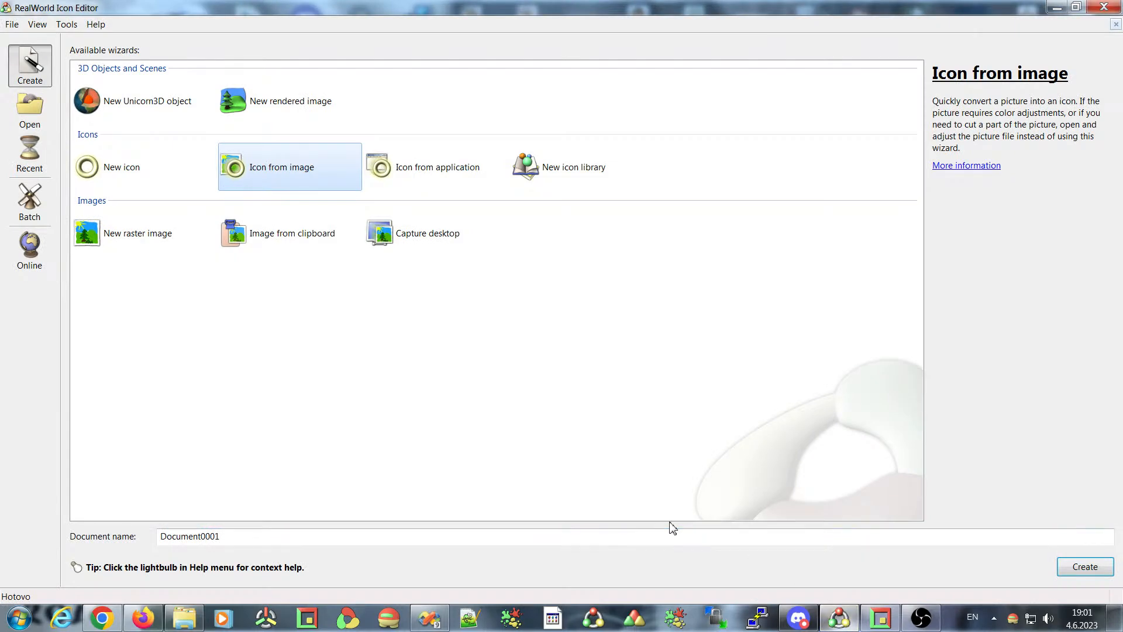
pyautogui.click(111, 104)
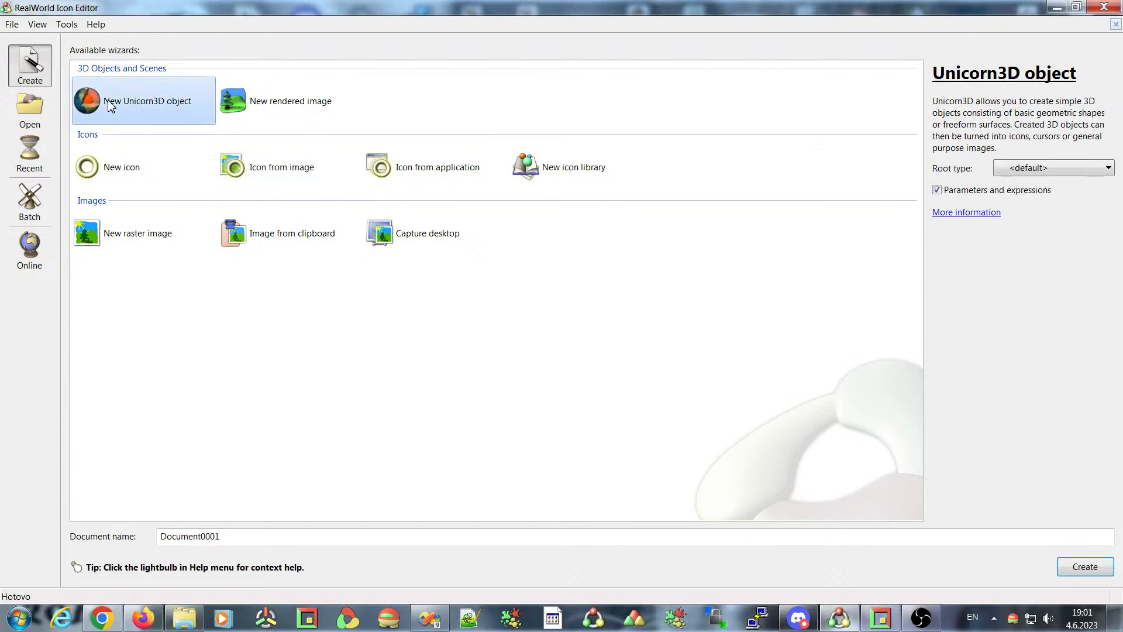
pyautogui.click(251, 106)
pyautogui.click(126, 106)
pyautogui.click(258, 101)
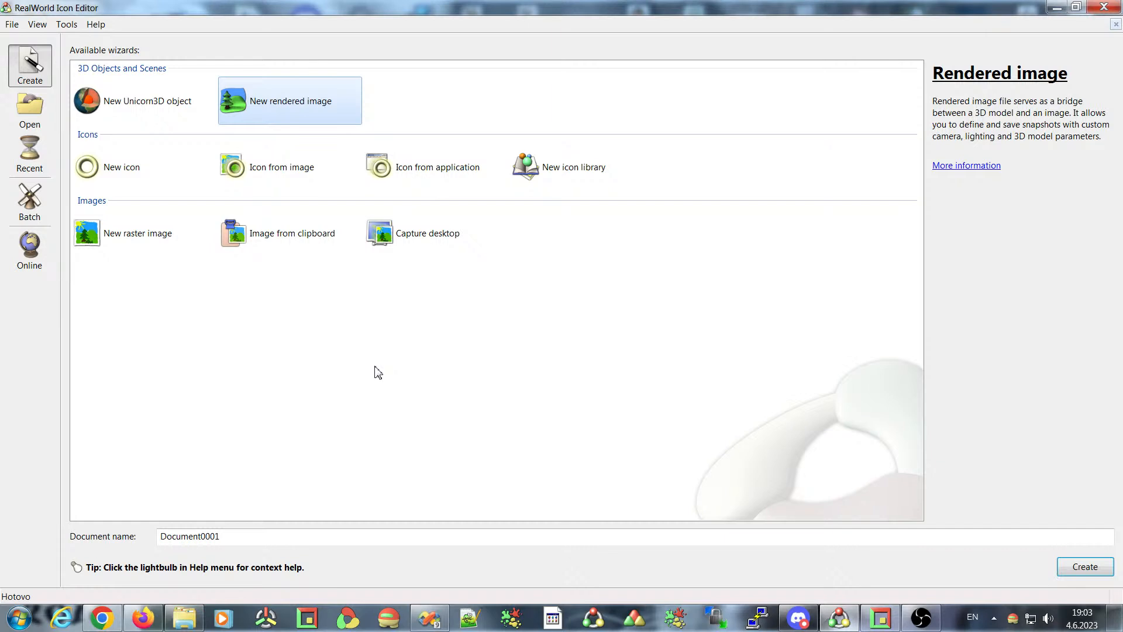
# Create a new Unicorn3D object, insert a sphere, and close the document without saving it.
pyautogui.doubleClick(102, 105)
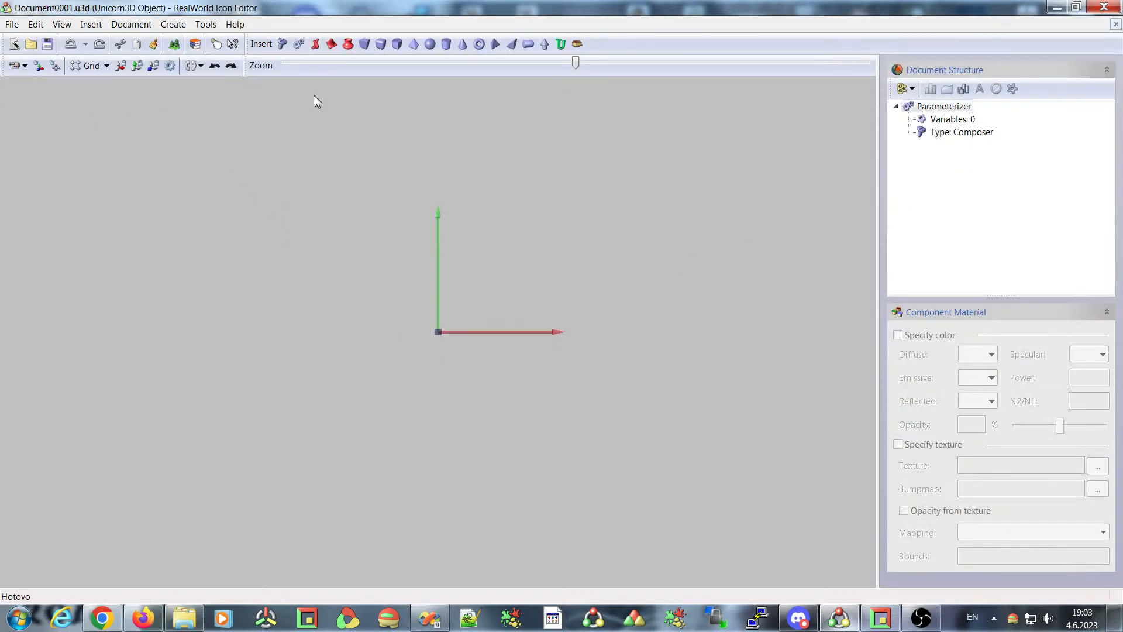
pyautogui.click(423, 47)
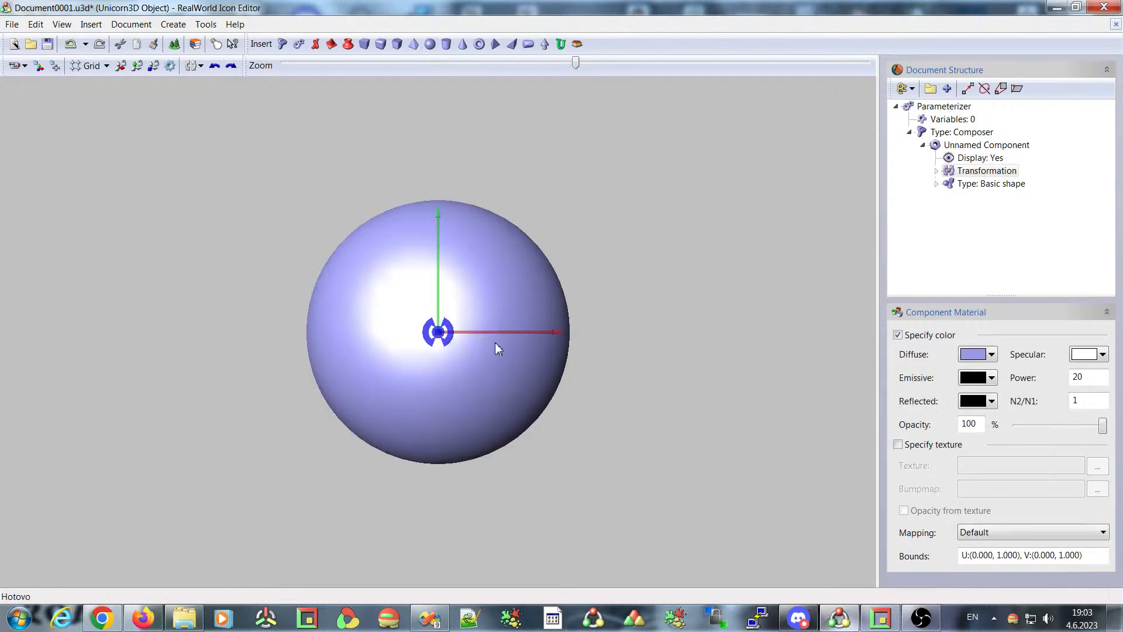
pyautogui.click(1116, 24)
pyautogui.click(503, 313)
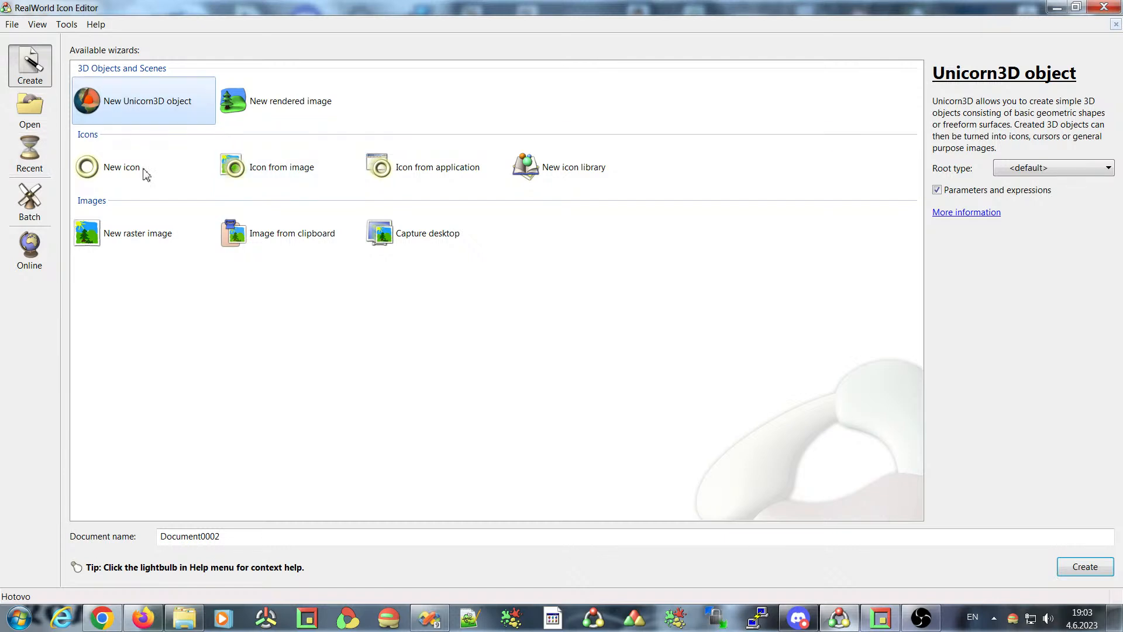
# Check the live chat on the YouTube Studio stream page and minimize the browser again.
pyautogui.click(102, 619)
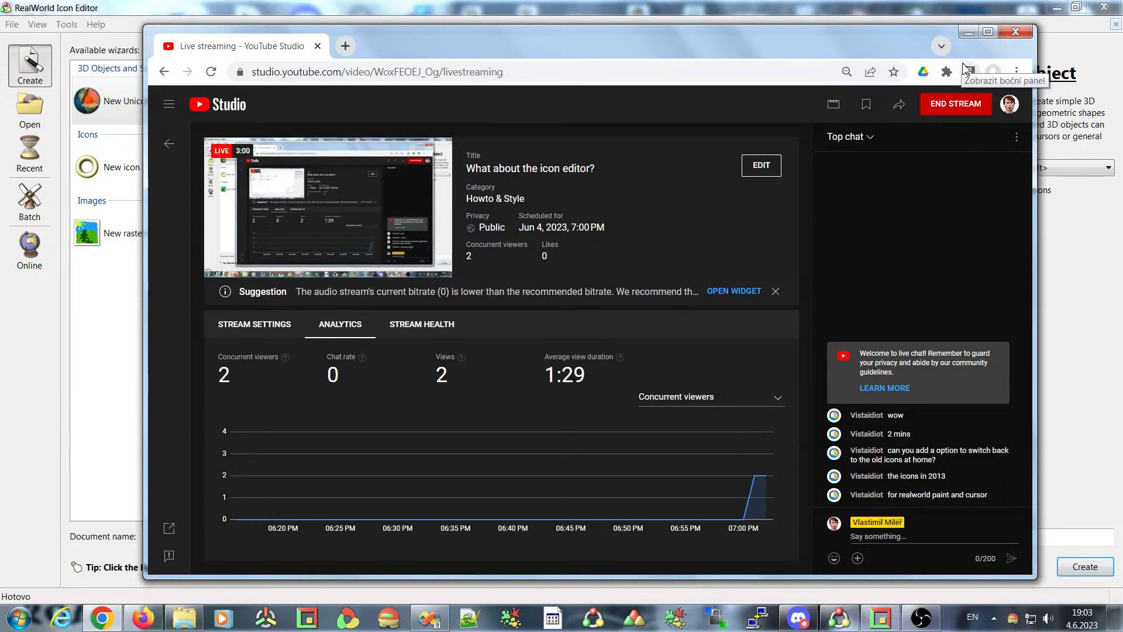
pyautogui.click(967, 34)
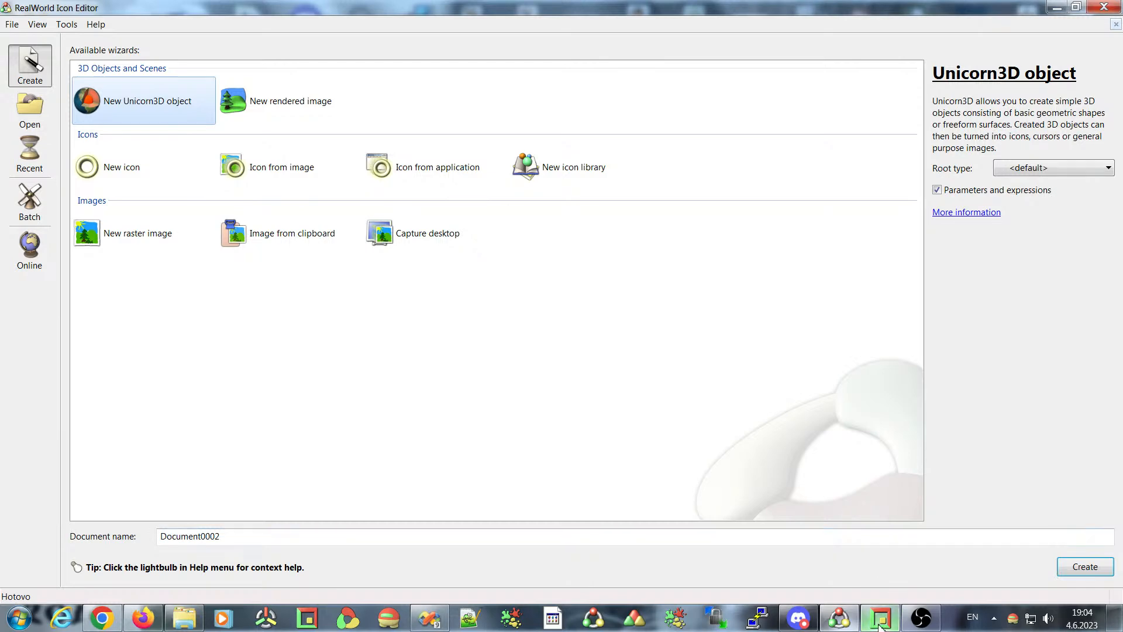
# Switch to the newer RealWorld Icon Editor, restore it from full screen and place its window over the older editor.
pyautogui.click(881, 621)
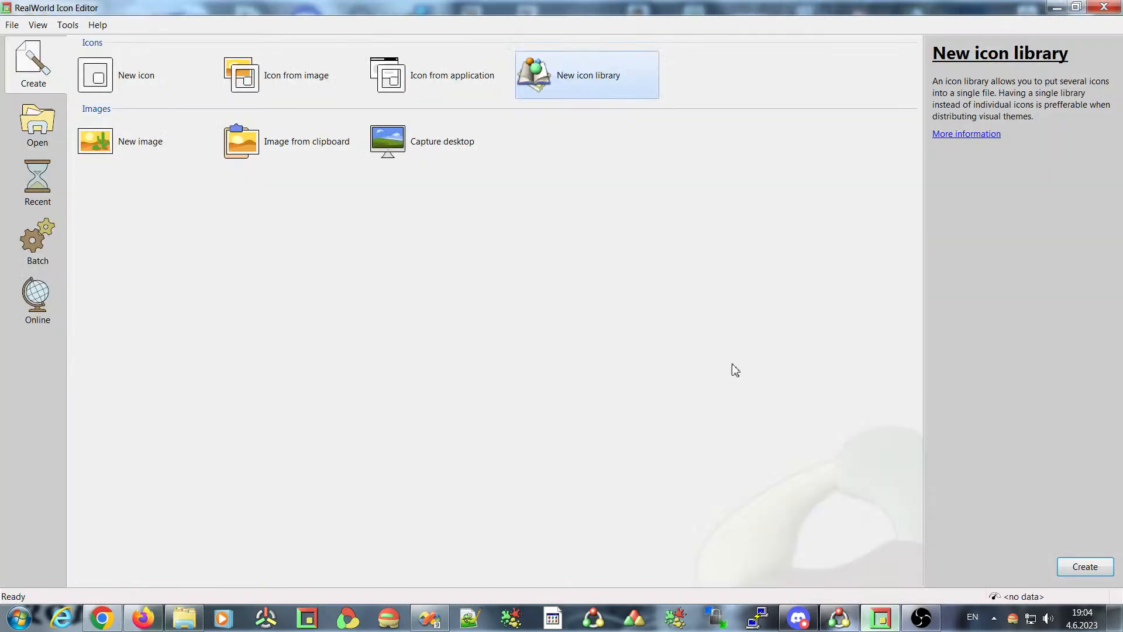
pyautogui.click(1077, 8)
pyautogui.moveTo(462, 87); pyautogui.dragTo(201, 21)
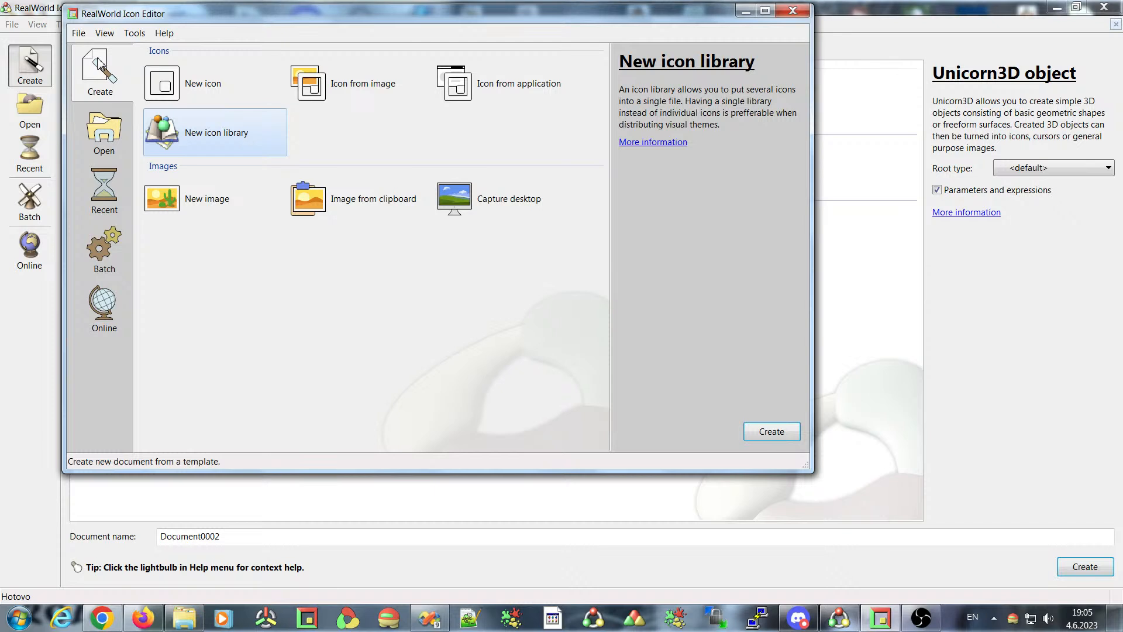
# Multiply 48 by 1.25 in the Calculator and close it.
pyautogui.press('XF86Calculator')
pyautogui.write('48*')
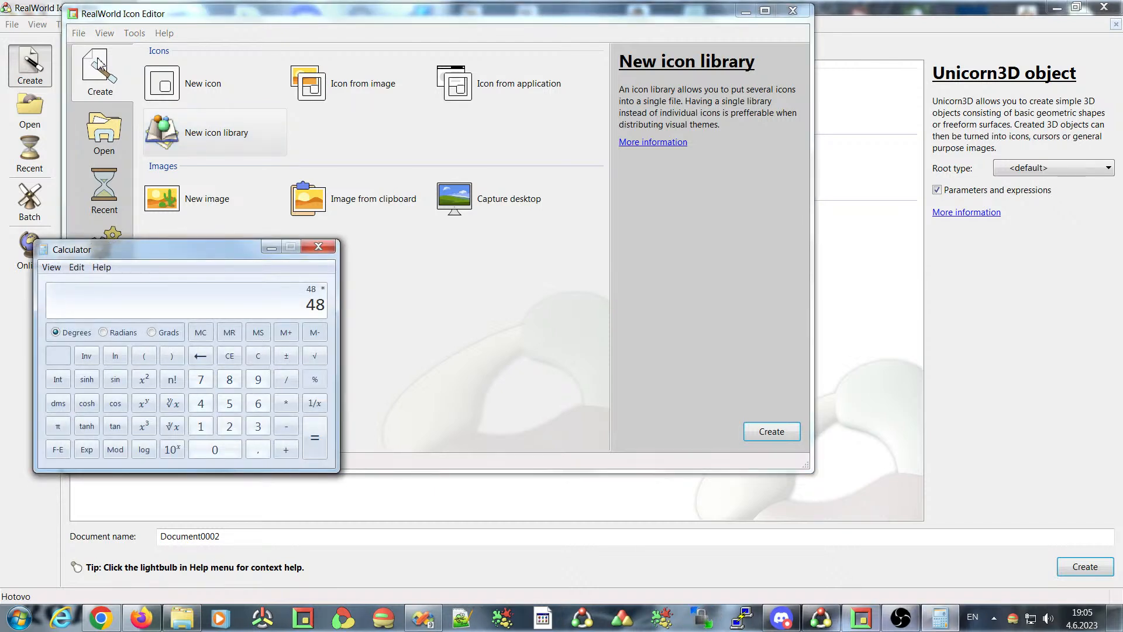
pyautogui.write('1,25')
pyautogui.press('Return')
pyautogui.hotkey('alt', 'F4')
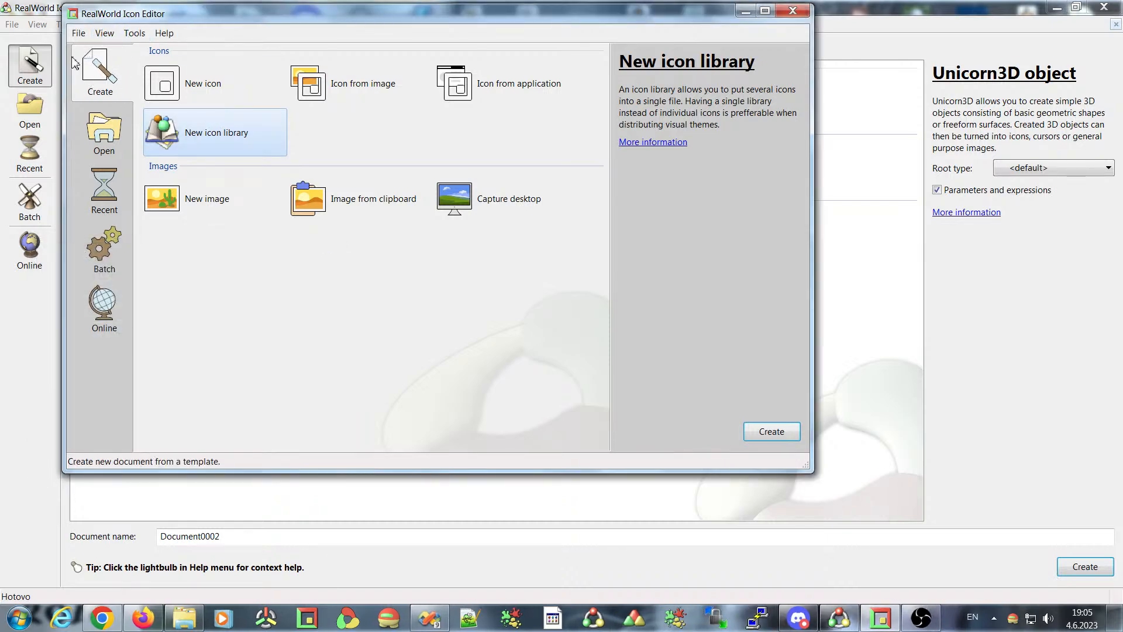
# Move the newer editor's window around over the older one to compare the icons on both start pages.
pyautogui.moveTo(146, 22); pyautogui.dragTo(217, 55)
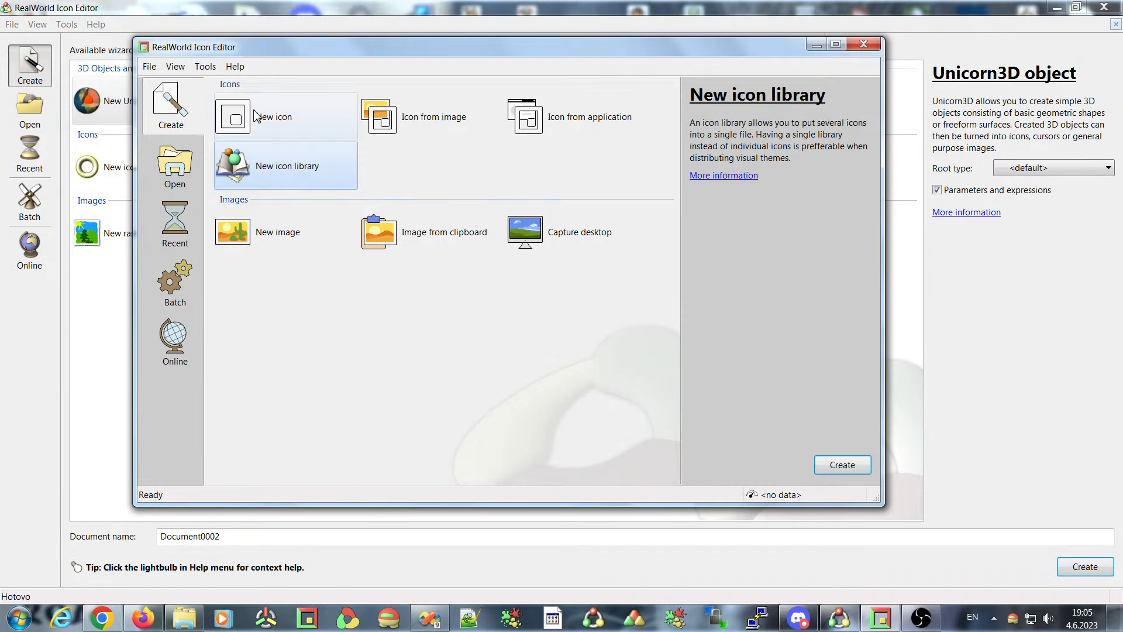
pyautogui.moveTo(254, 50); pyautogui.dragTo(287, 40)
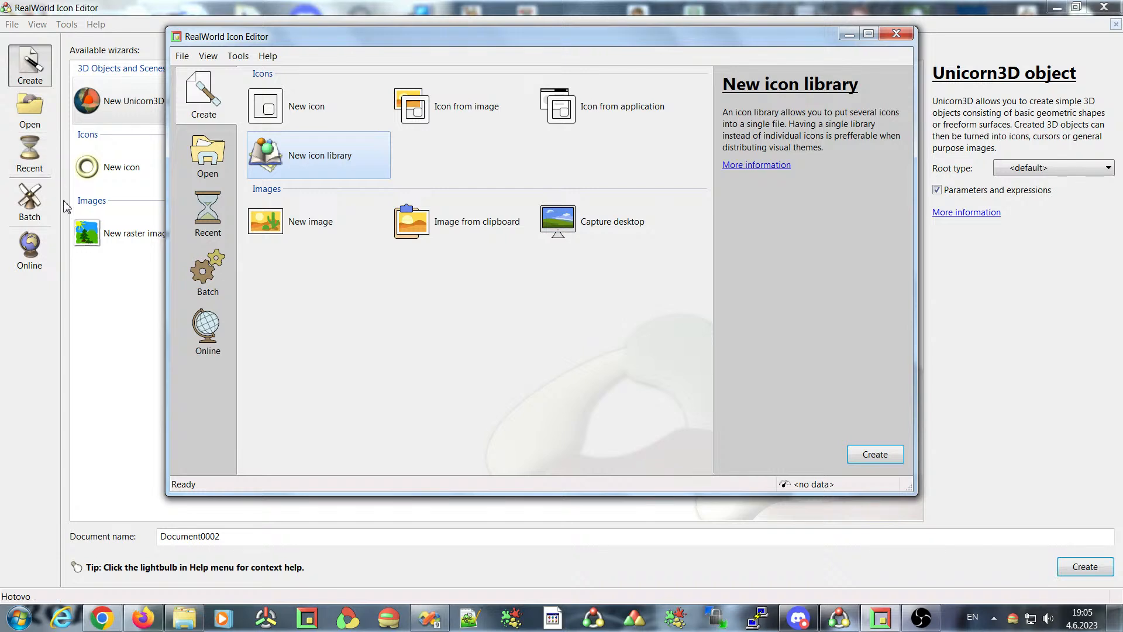
pyautogui.moveTo(302, 45); pyautogui.dragTo(279, 88)
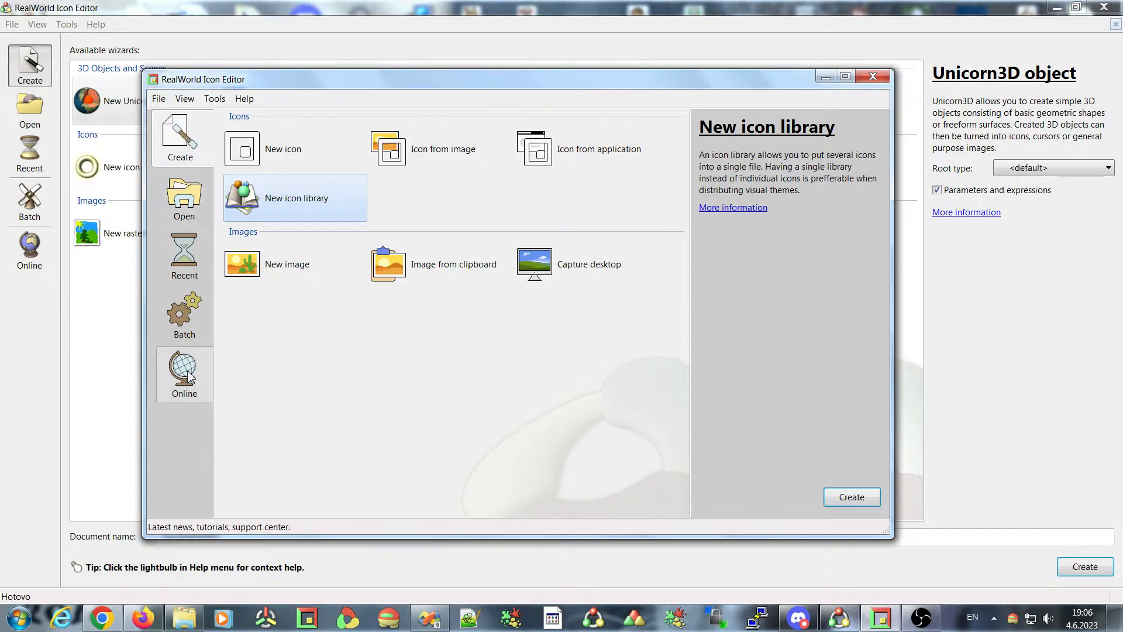
pyautogui.moveTo(284, 82); pyautogui.dragTo(304, 55)
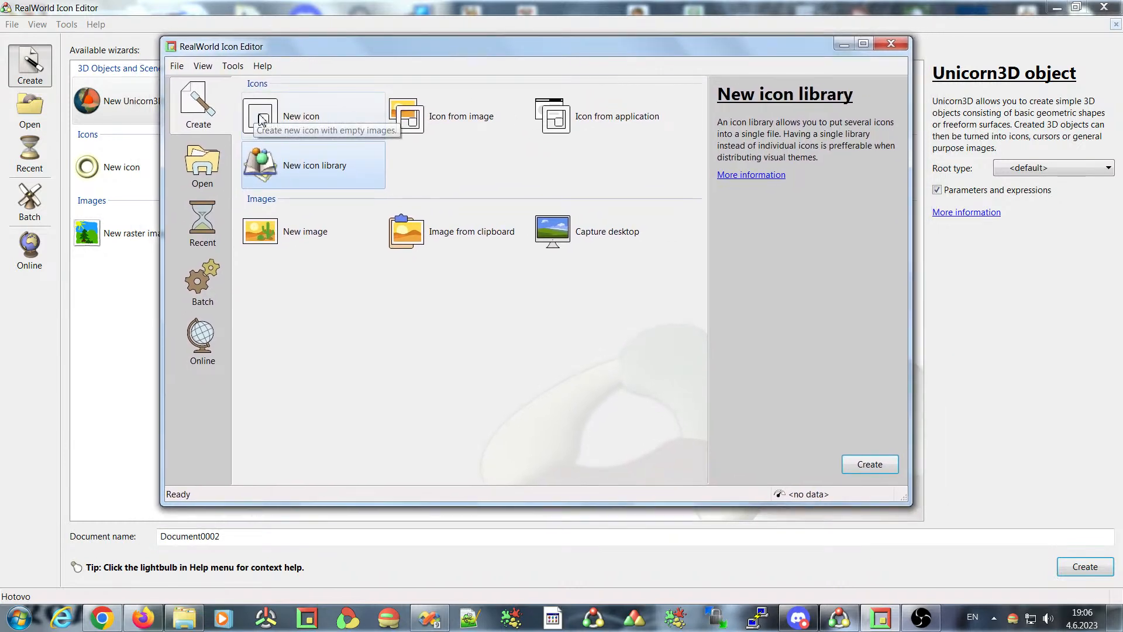
pyautogui.moveTo(310, 48)
pyautogui.mouseDown()
pyautogui.moveTo(280, 50)
pyautogui.moveTo(293, 50)
pyautogui.mouseUp()
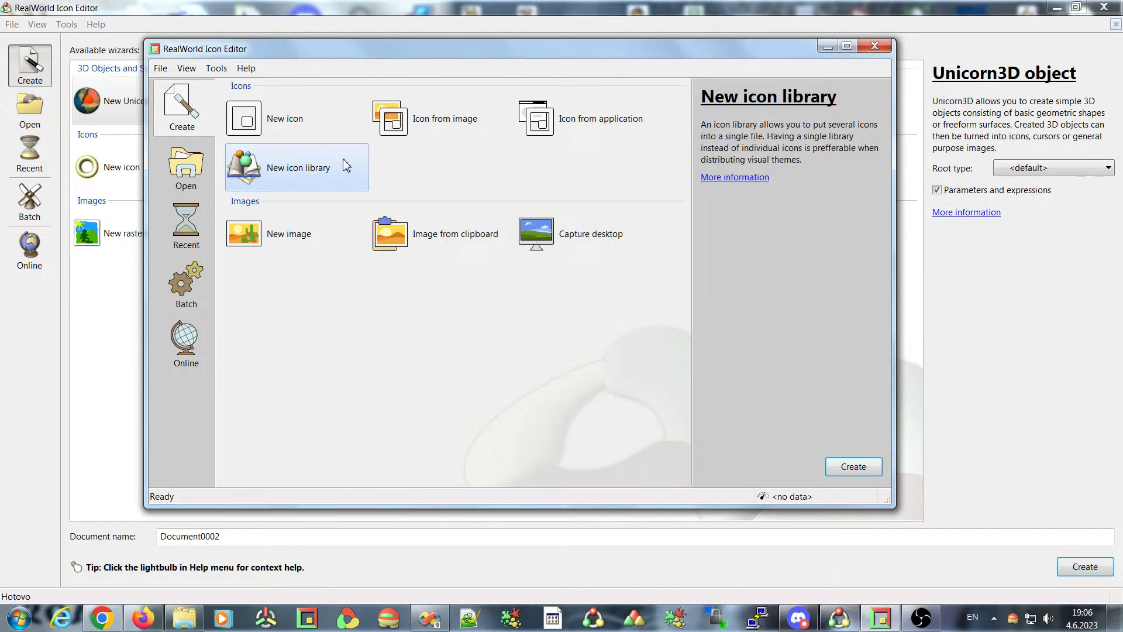
pyautogui.moveTo(305, 56); pyautogui.dragTo(400, 54)
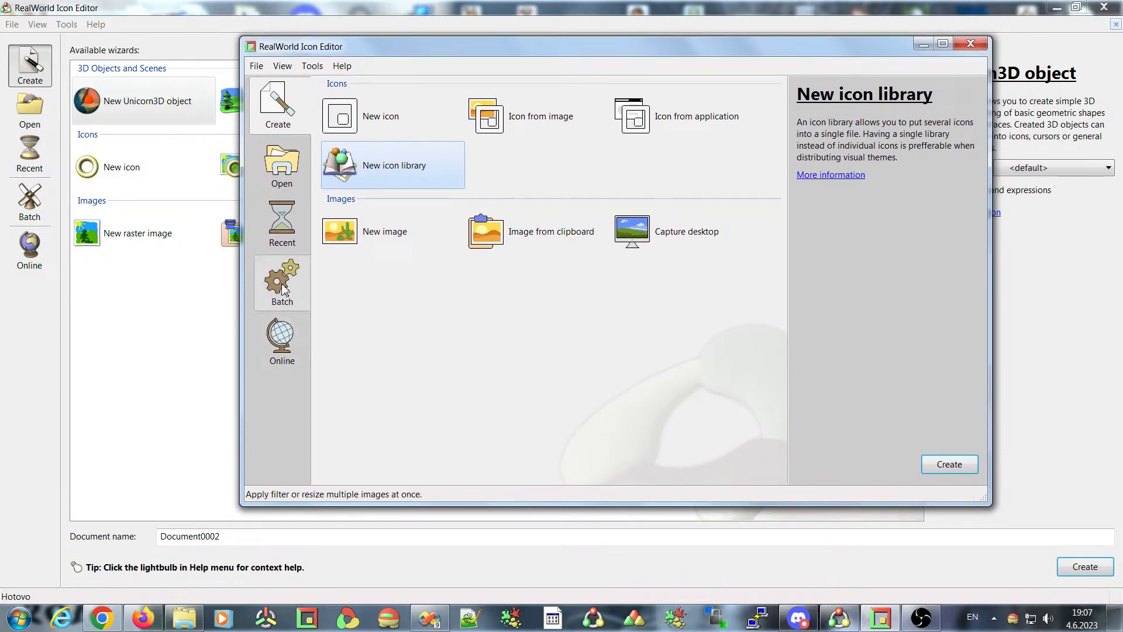
# Open the recent file RWDesigner-vector.rli in the newer editor and reposition its window.
pyautogui.click(280, 225)
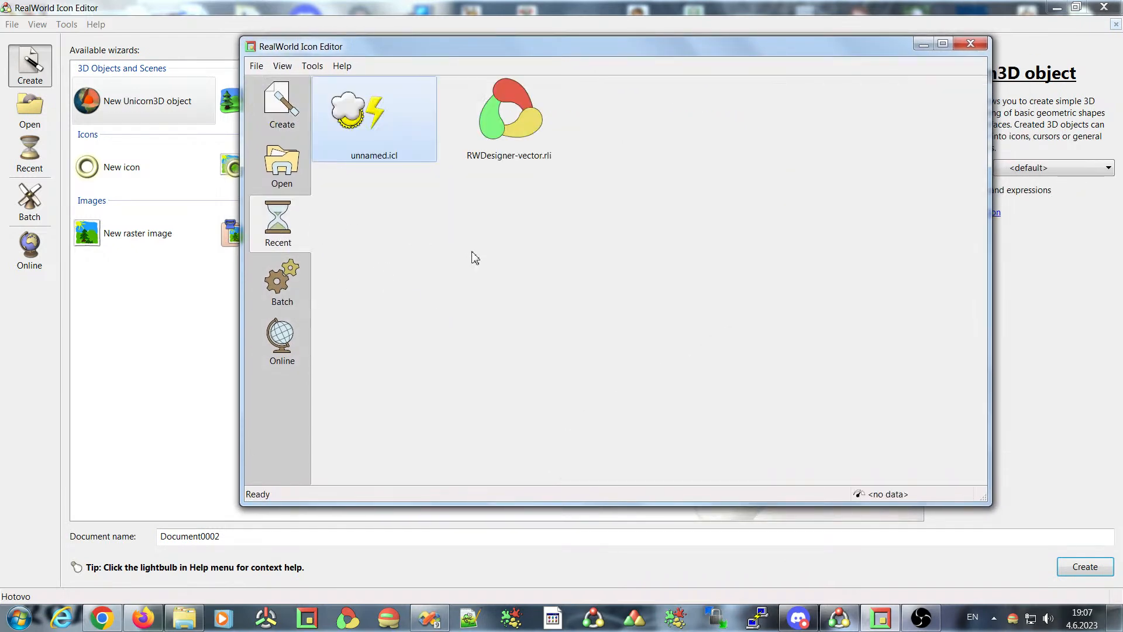
pyautogui.doubleClick(525, 119)
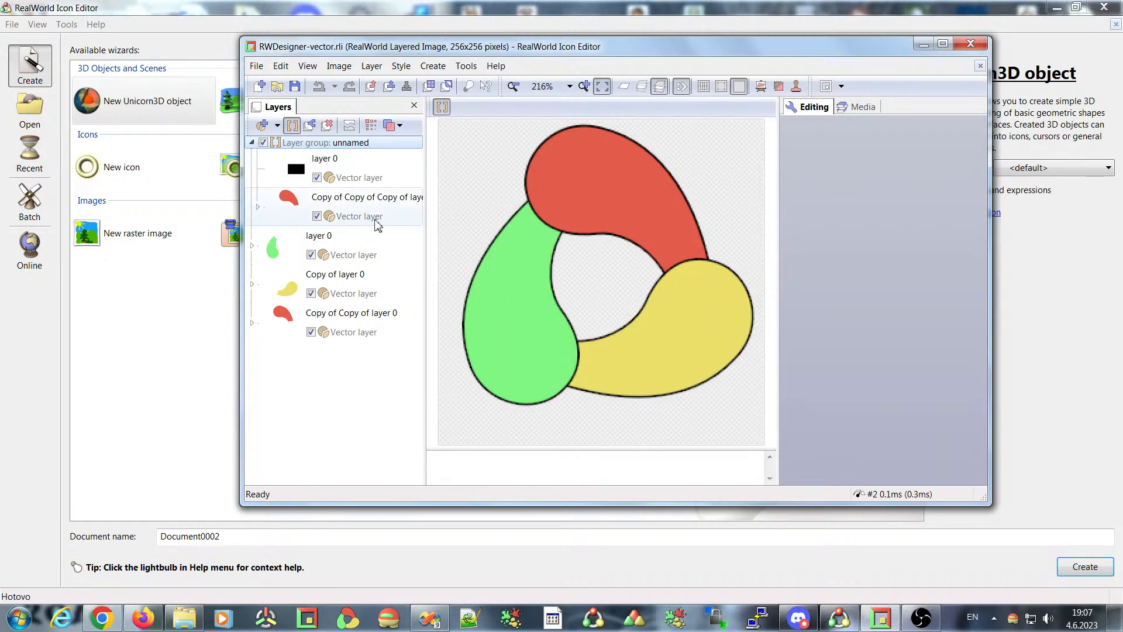
pyautogui.moveTo(633, 53); pyautogui.dragTo(572, 80)
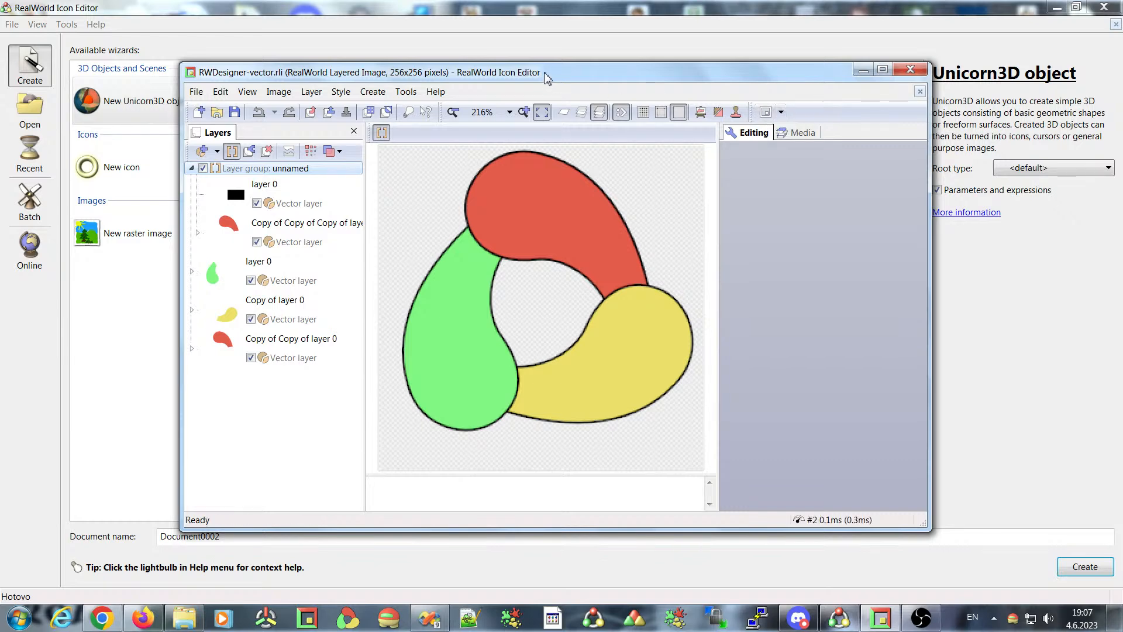
pyautogui.moveTo(547, 76); pyautogui.dragTo(591, 70)
# Bring the older editor forward and expand the _media folder in Windows Explorer's folder tree.
pyautogui.click(353, 15)
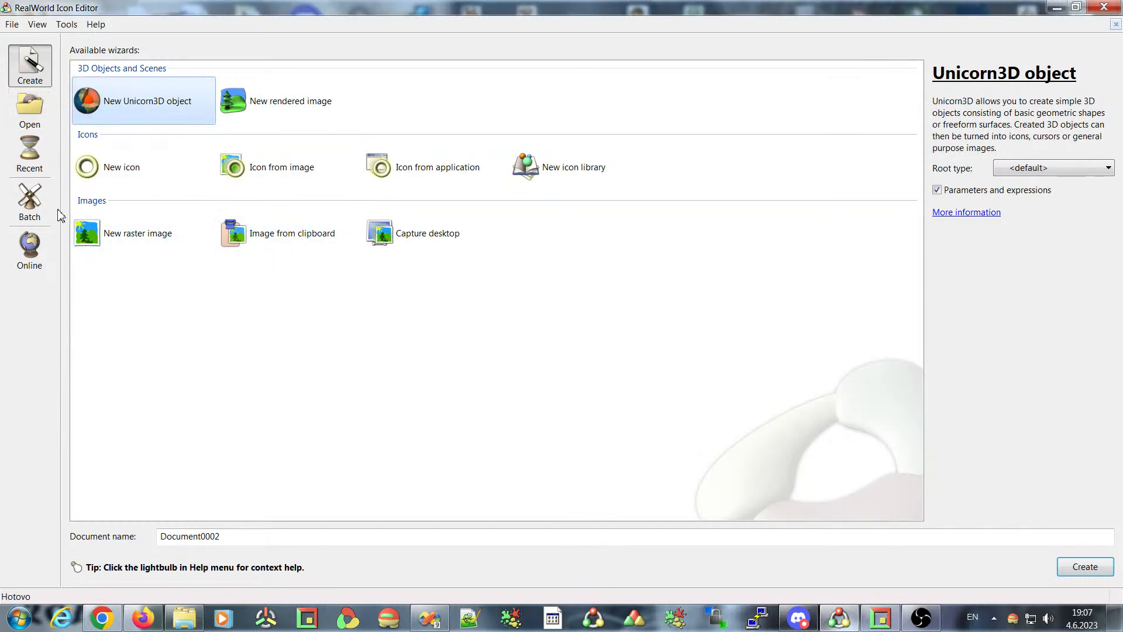
pyautogui.click(185, 620)
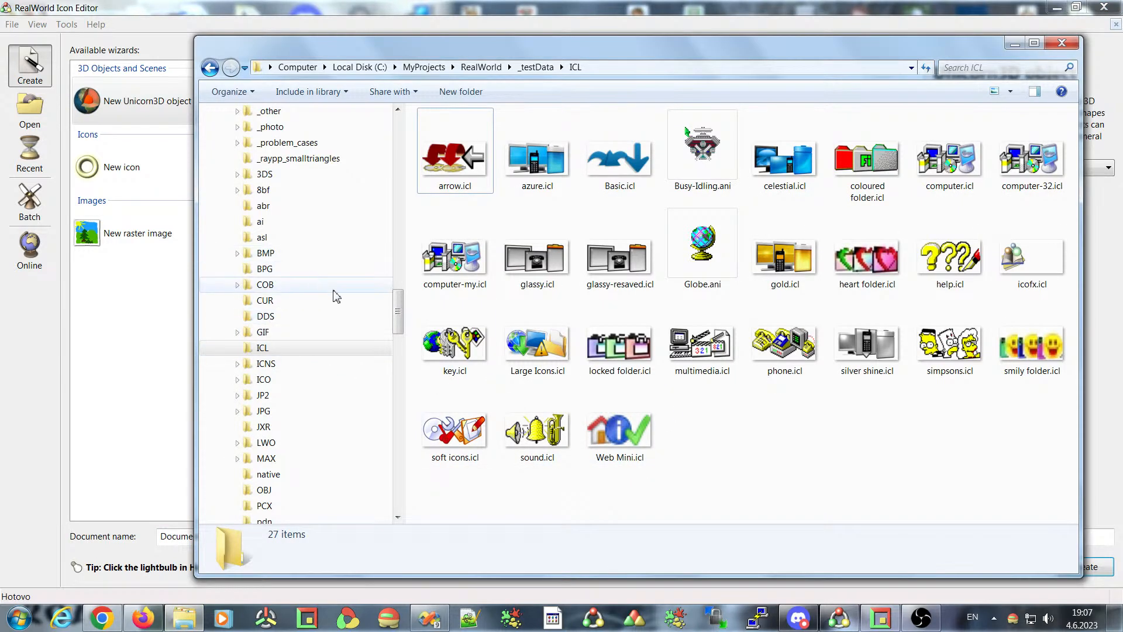
pyautogui.moveTo(398, 306)
pyautogui.mouseDown()
pyautogui.moveTo(402, 376)
pyautogui.moveTo(399, 288)
pyautogui.mouseUp()
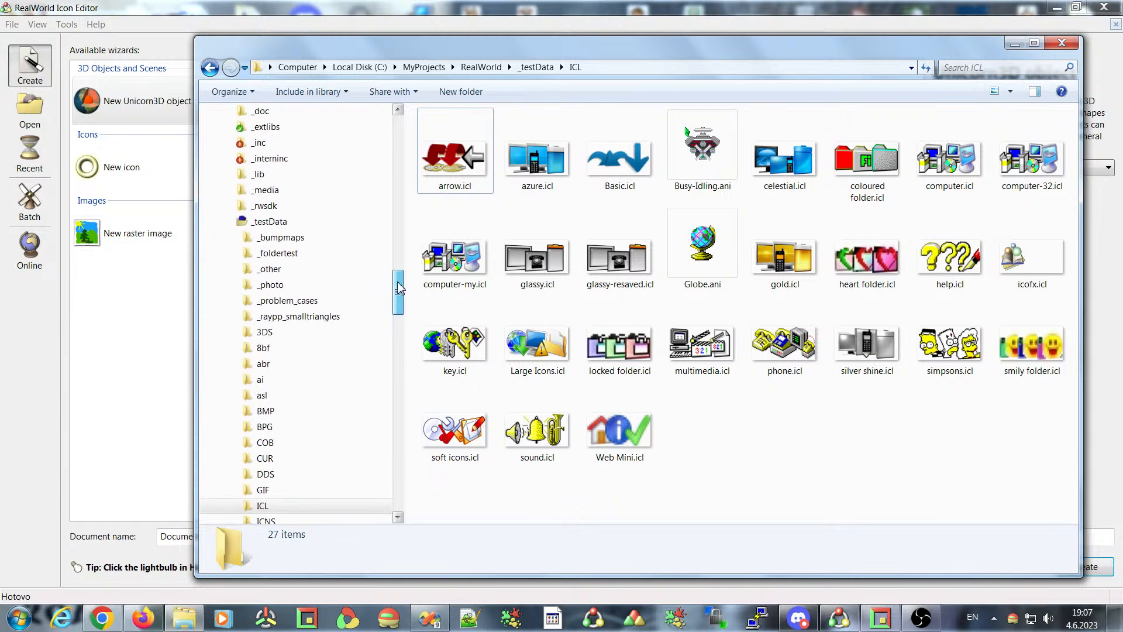
pyautogui.click(233, 189)
pyautogui.moveTo(402, 272); pyautogui.dragTo(401, 284)
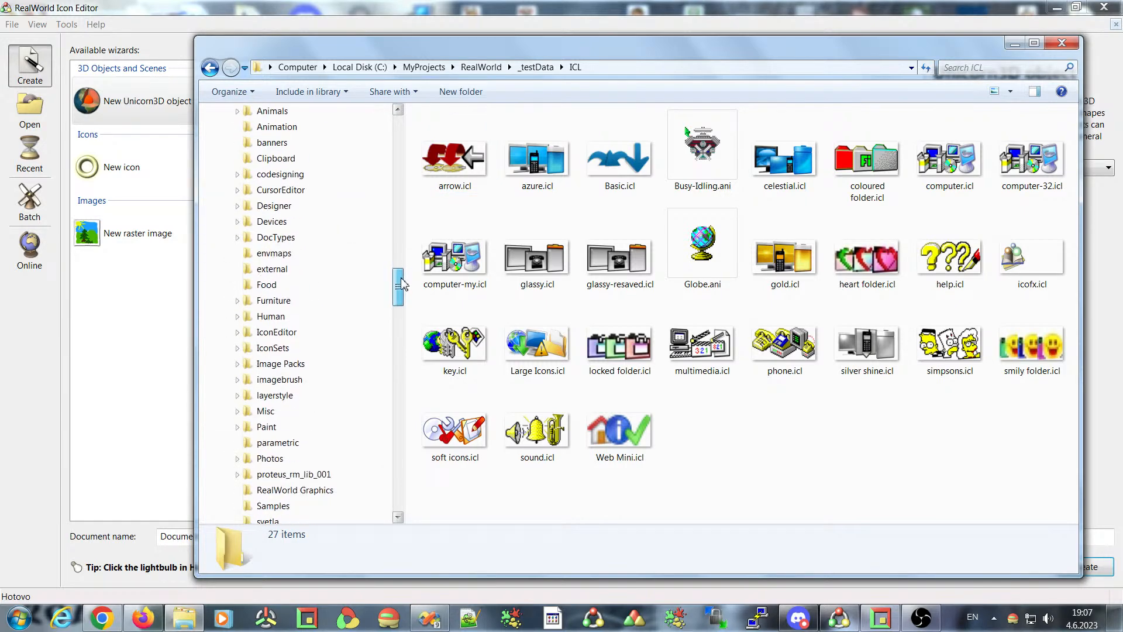
pyautogui.moveTo(402, 292); pyautogui.dragTo(404, 294)
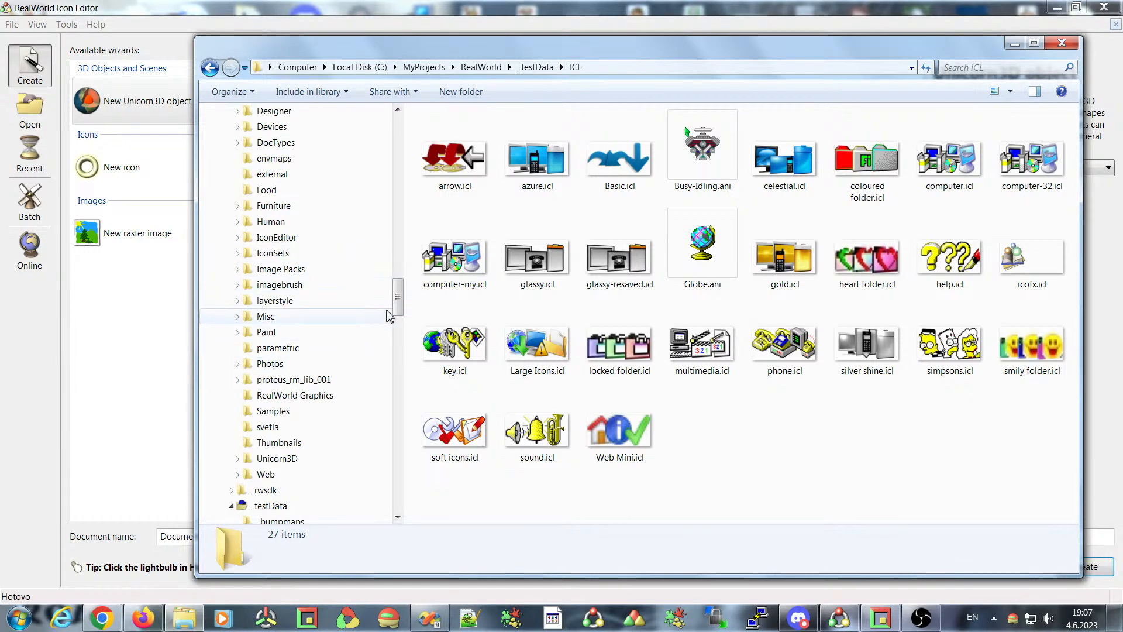
pyautogui.scroll(1, 396, 296)
# Open RWDesigner-vector.rli from the Designer\Splash folder in the older editor.
pyautogui.click(237, 175)
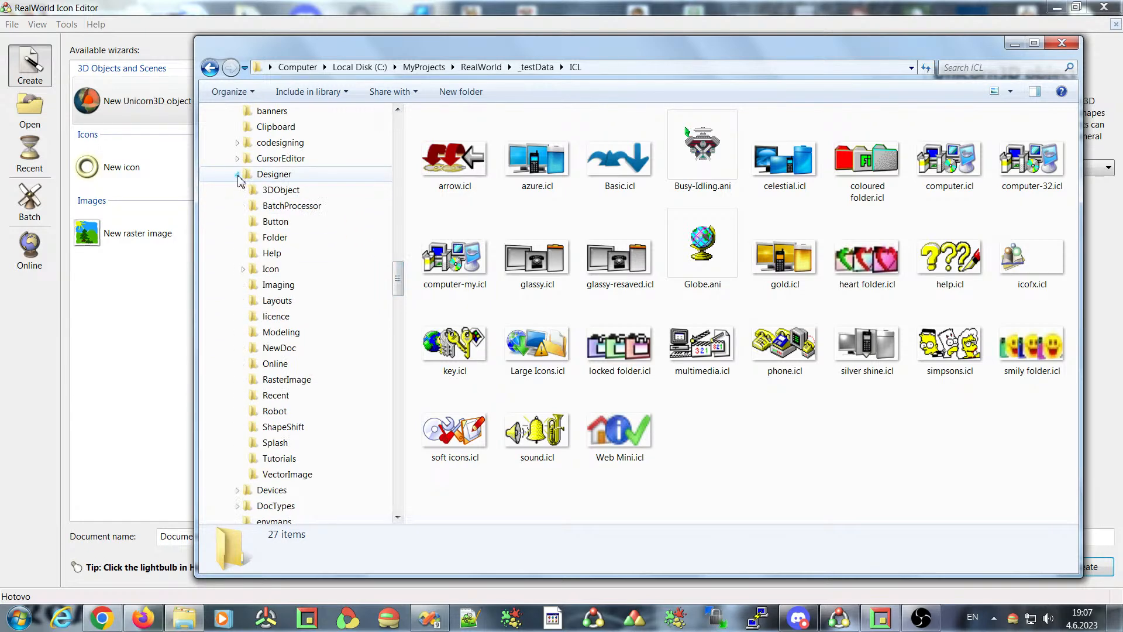
pyautogui.click(321, 440)
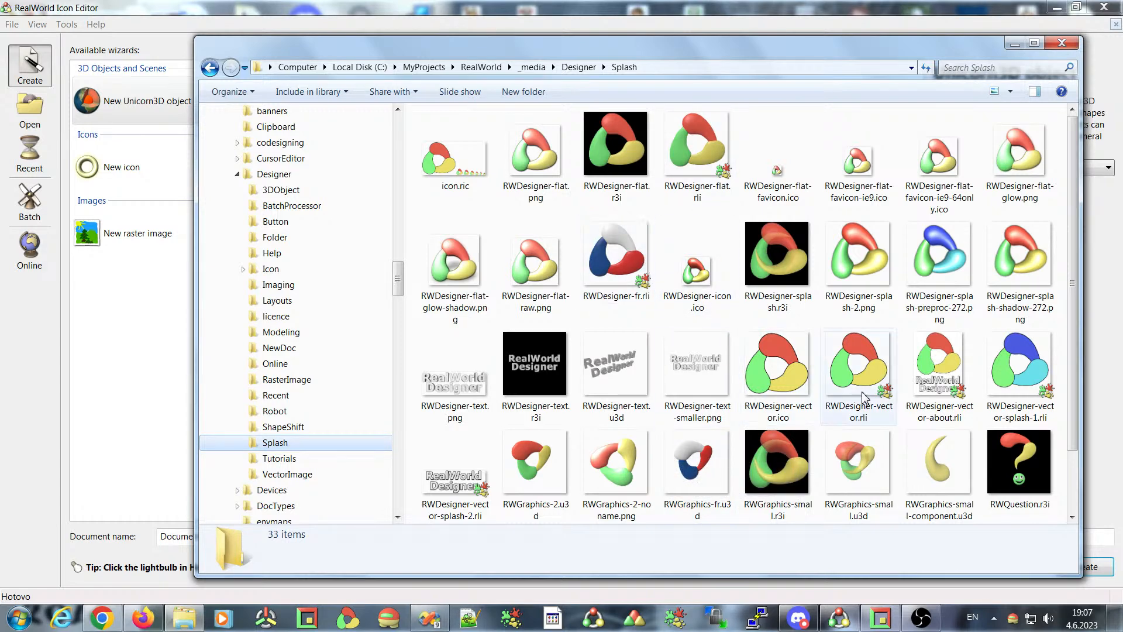
pyautogui.click(846, 365)
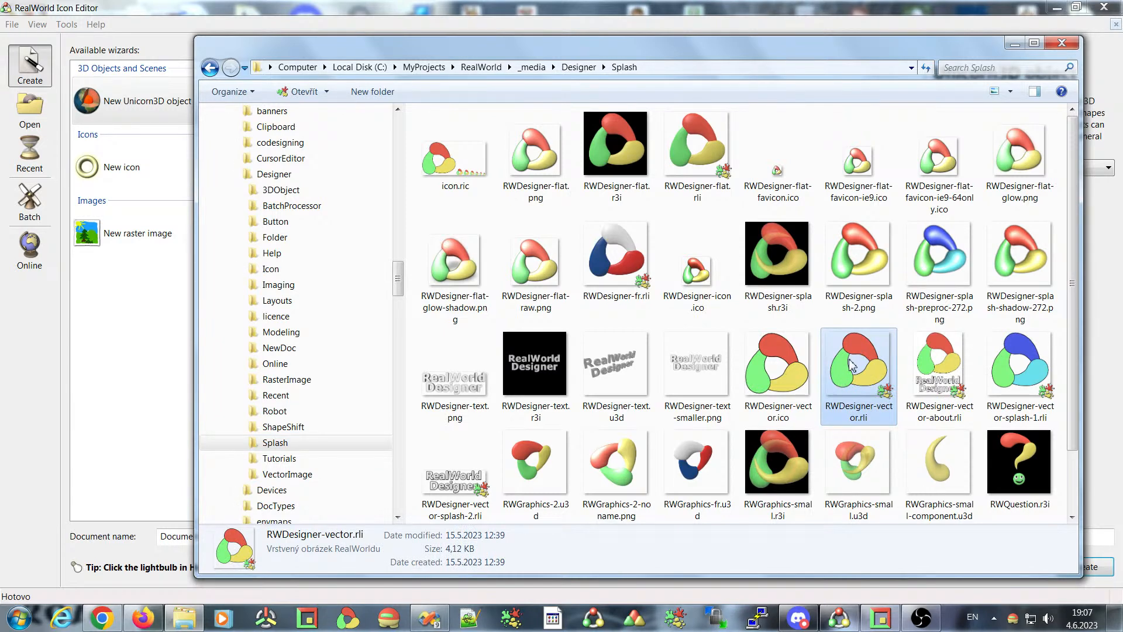
pyautogui.moveTo(851, 365); pyautogui.dragTo(42, 316)
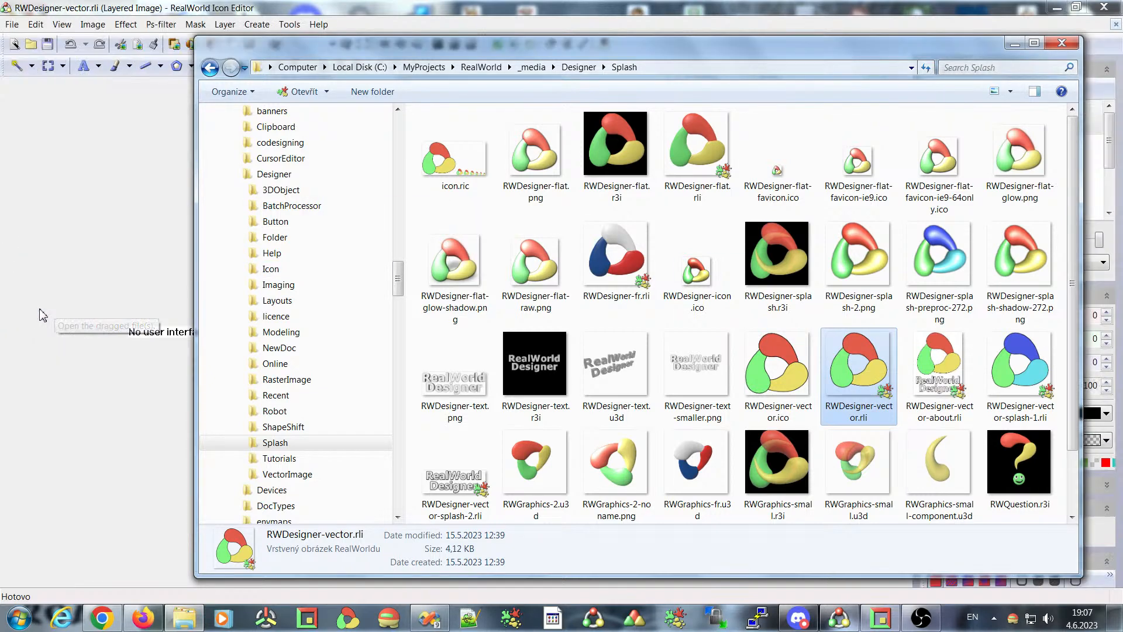
# Close RWDesigner-vector.rli in the older editor and open RWDesigner-flat.png from the Designer\Splash folder in it.
pyautogui.click(168, 8)
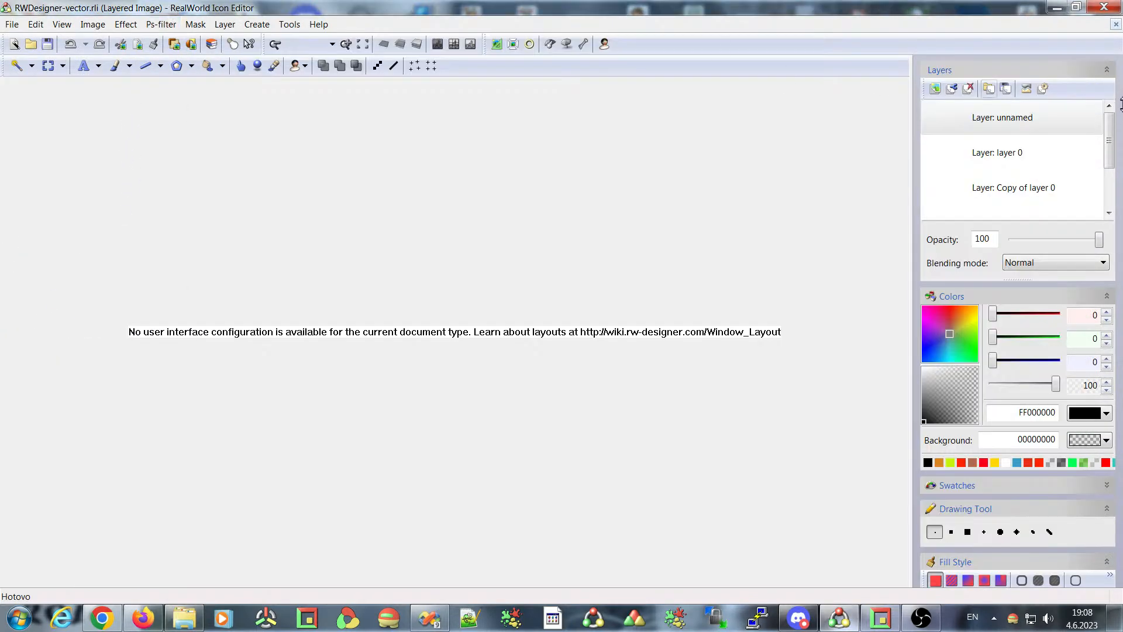
pyautogui.click(1116, 24)
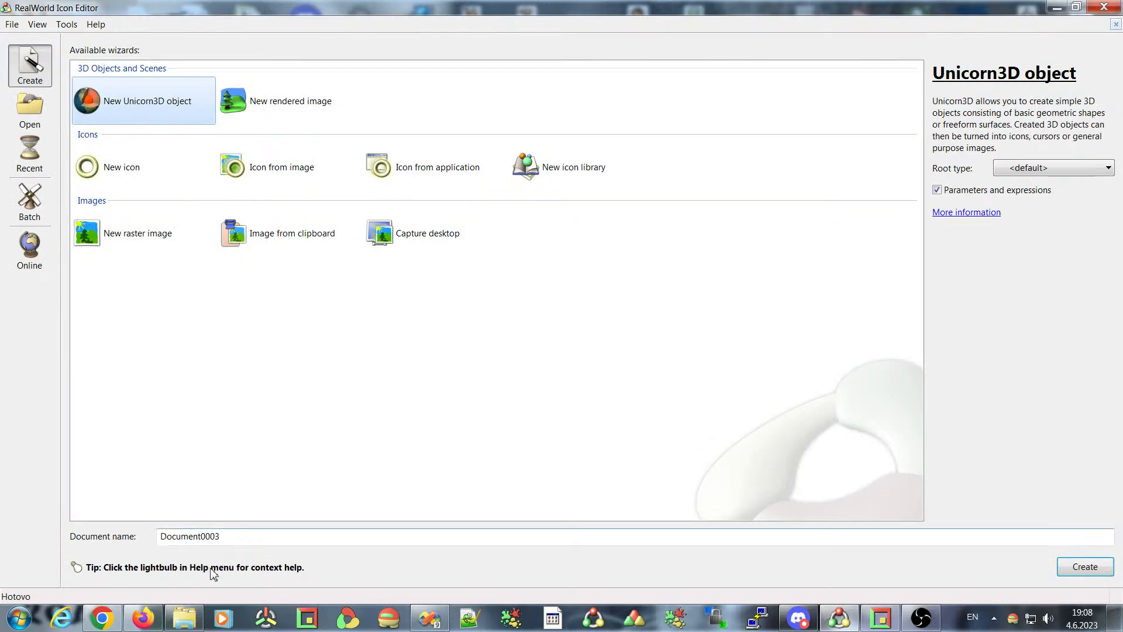
pyautogui.click(184, 618)
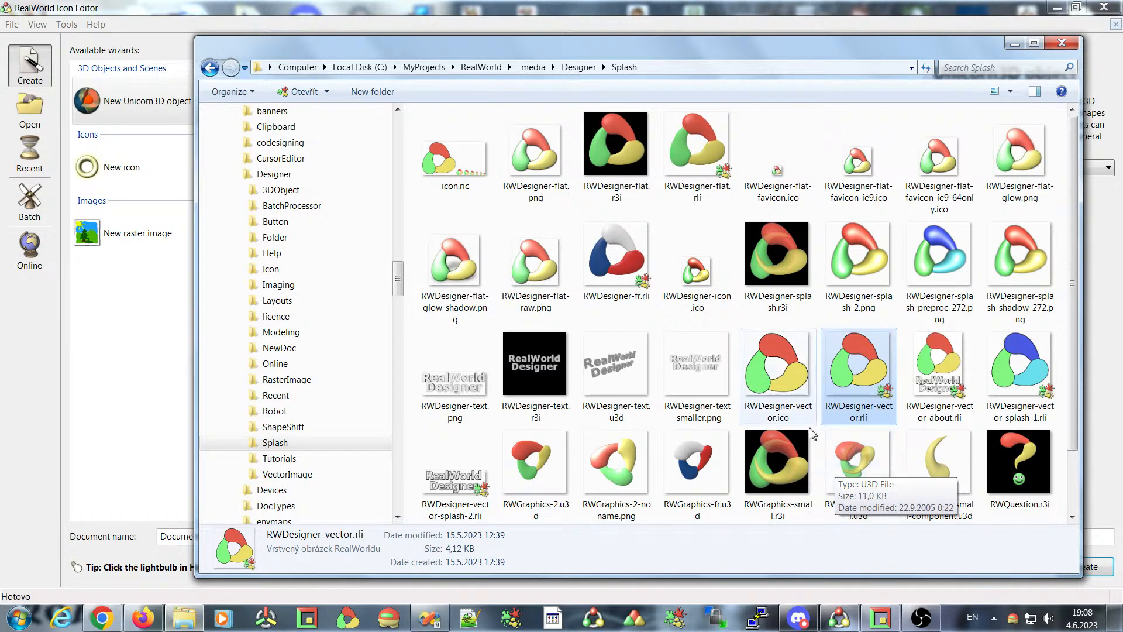
pyautogui.click(539, 152)
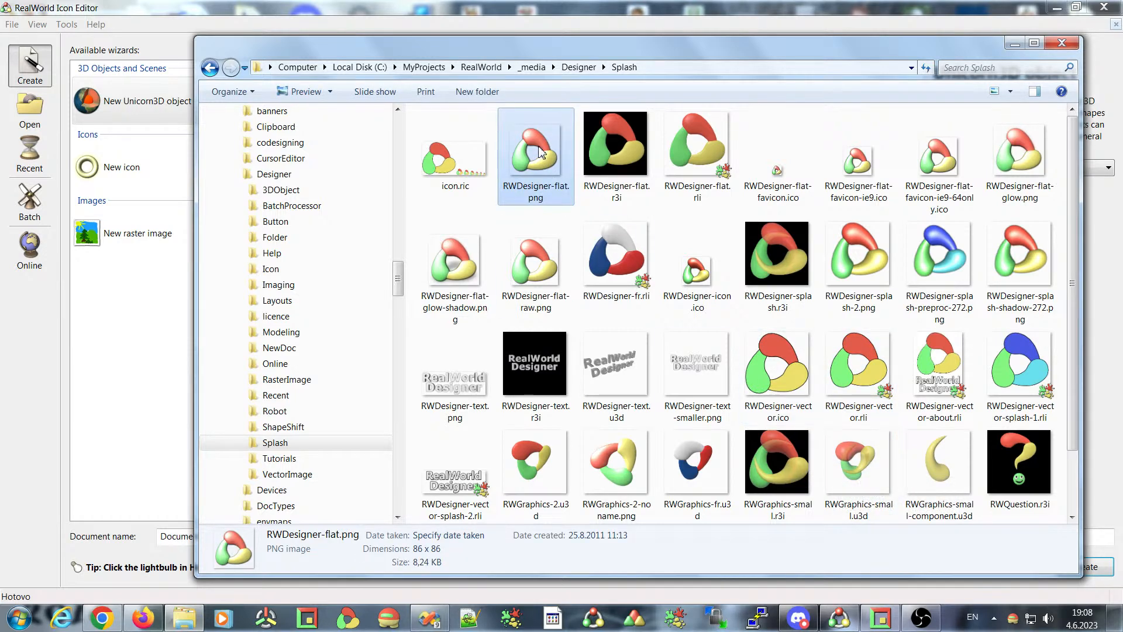
pyautogui.moveTo(539, 152); pyautogui.dragTo(35, 331)
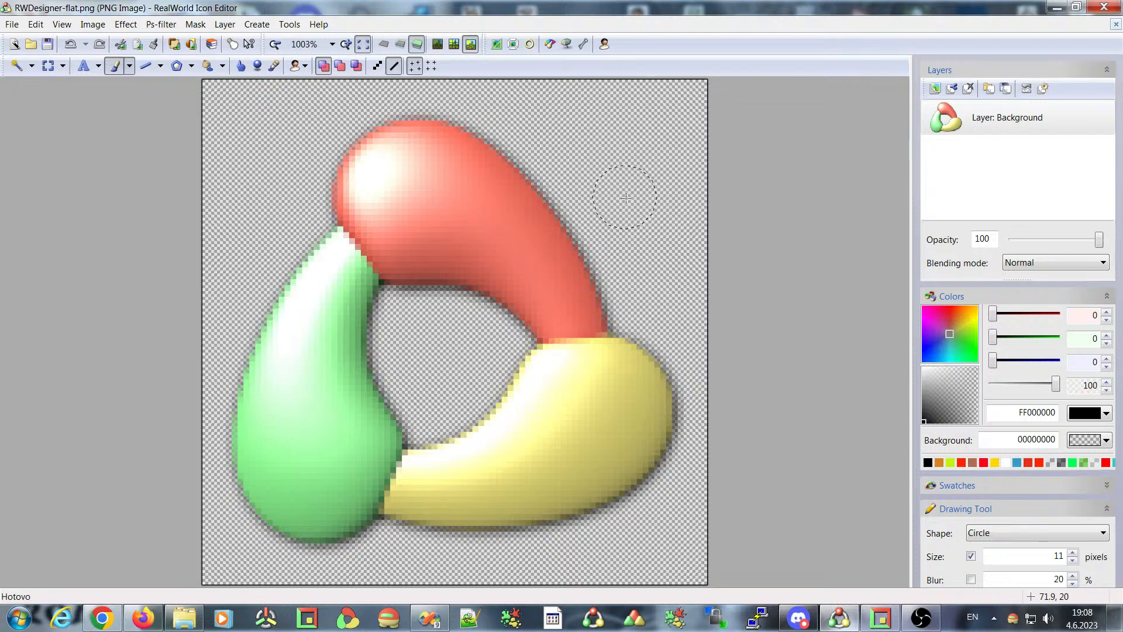
# Start creating an icon from the RWDesigner-flat.png image, and enlarge and reposition the Create icon dialog.
pyautogui.click(257, 24)
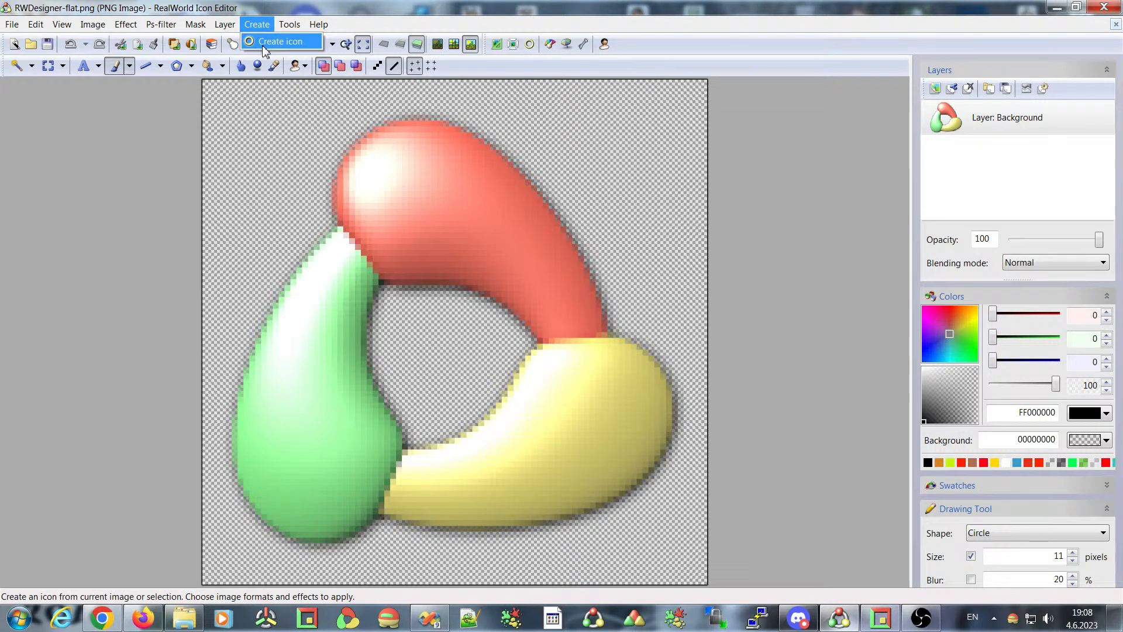
pyautogui.click(264, 42)
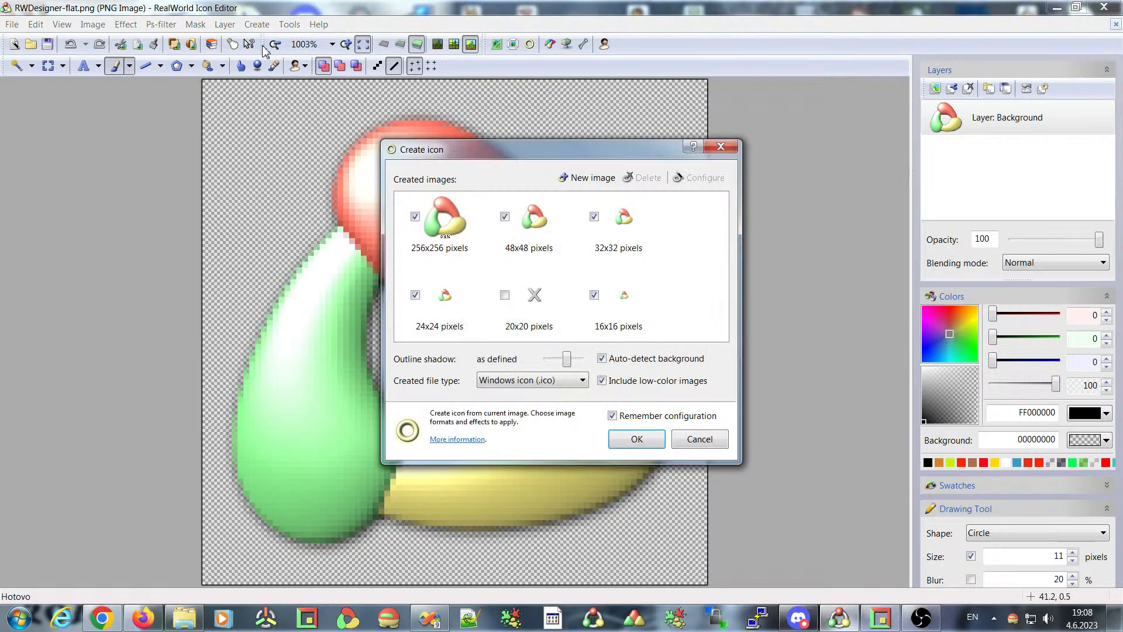
pyautogui.moveTo(614, 155); pyautogui.dragTo(583, 150)
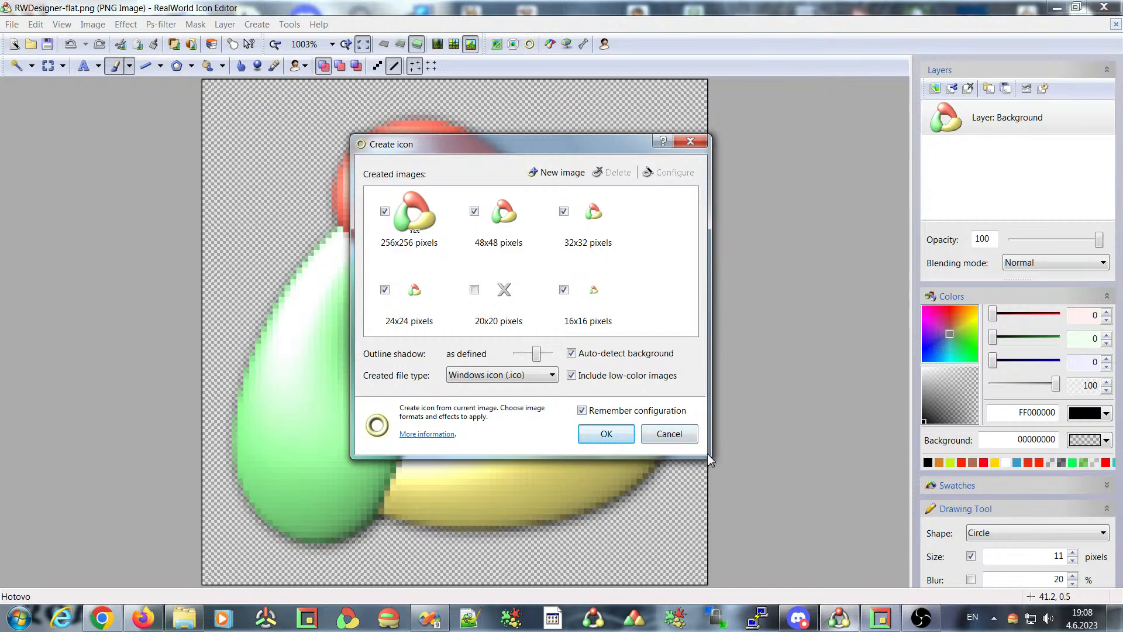
pyautogui.moveTo(706, 455); pyautogui.dragTo(766, 487)
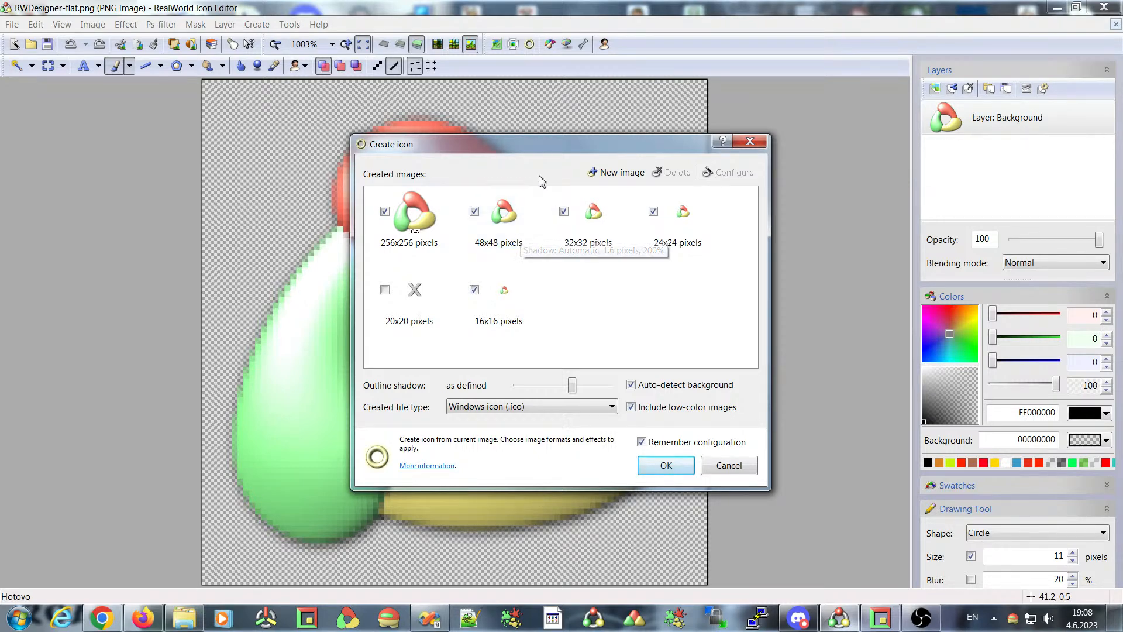
pyautogui.moveTo(526, 155); pyautogui.dragTo(550, 134)
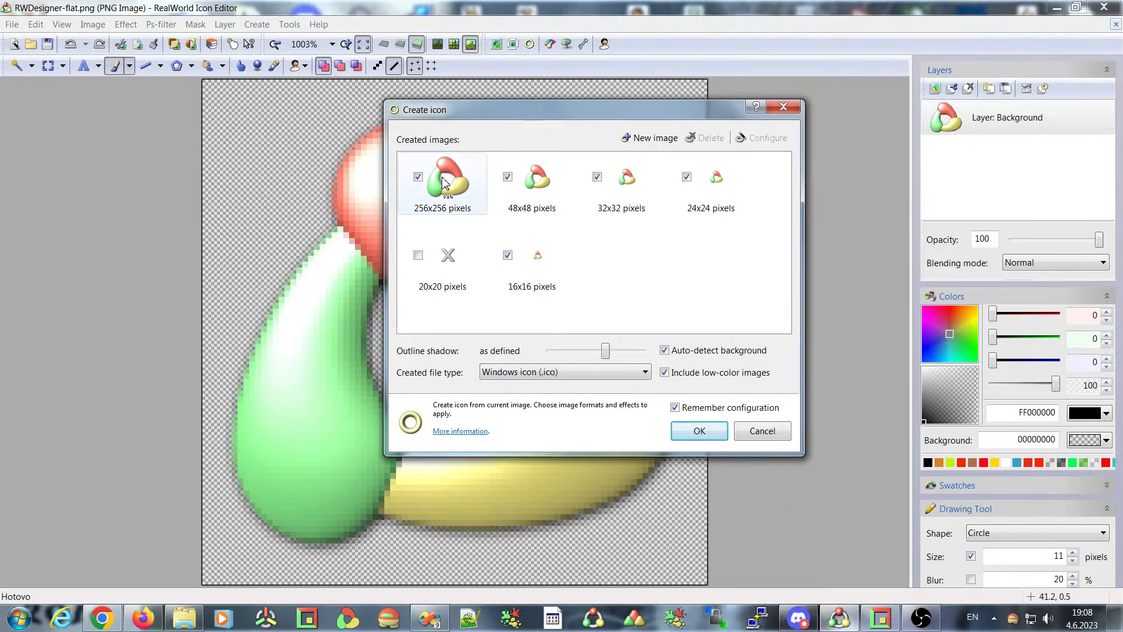
# Exclude the 256x256 image, set the outline shadow to disabled, keep the Windows icon (.ico) file type and create the icon.
pyautogui.click(418, 177)
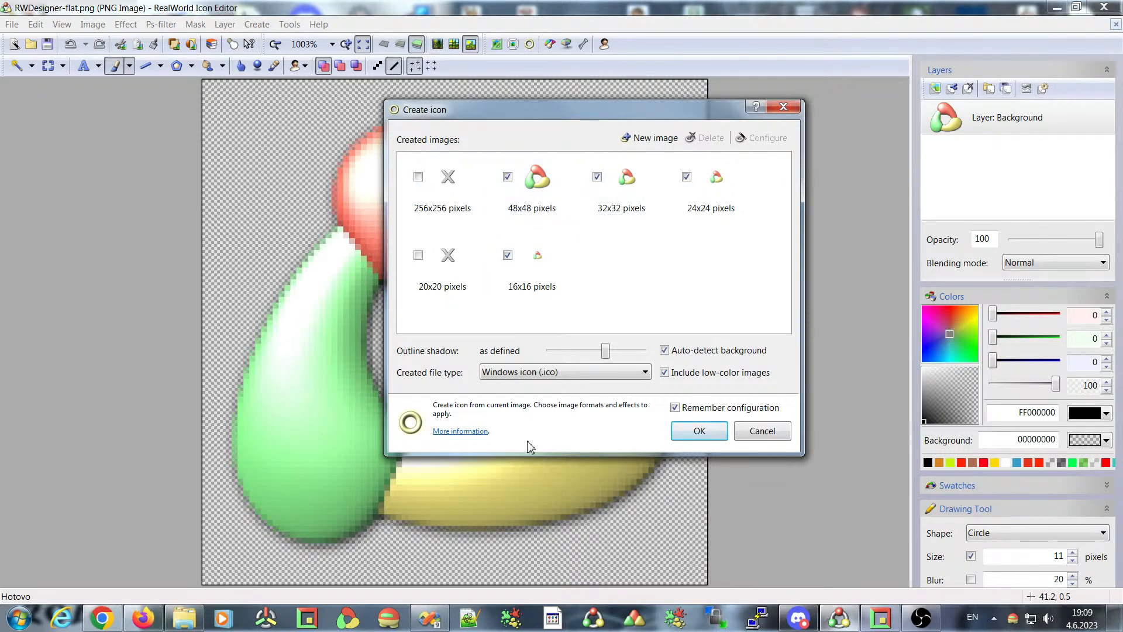
pyautogui.moveTo(604, 354); pyautogui.dragTo(458, 367)
pyautogui.click(535, 372)
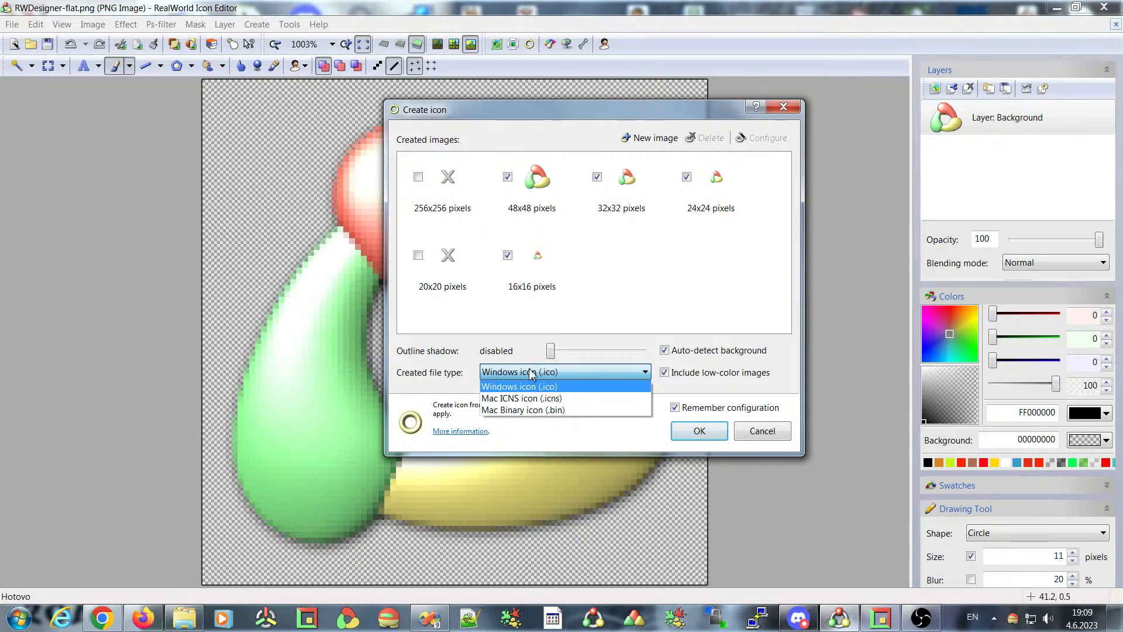
pyautogui.click(532, 373)
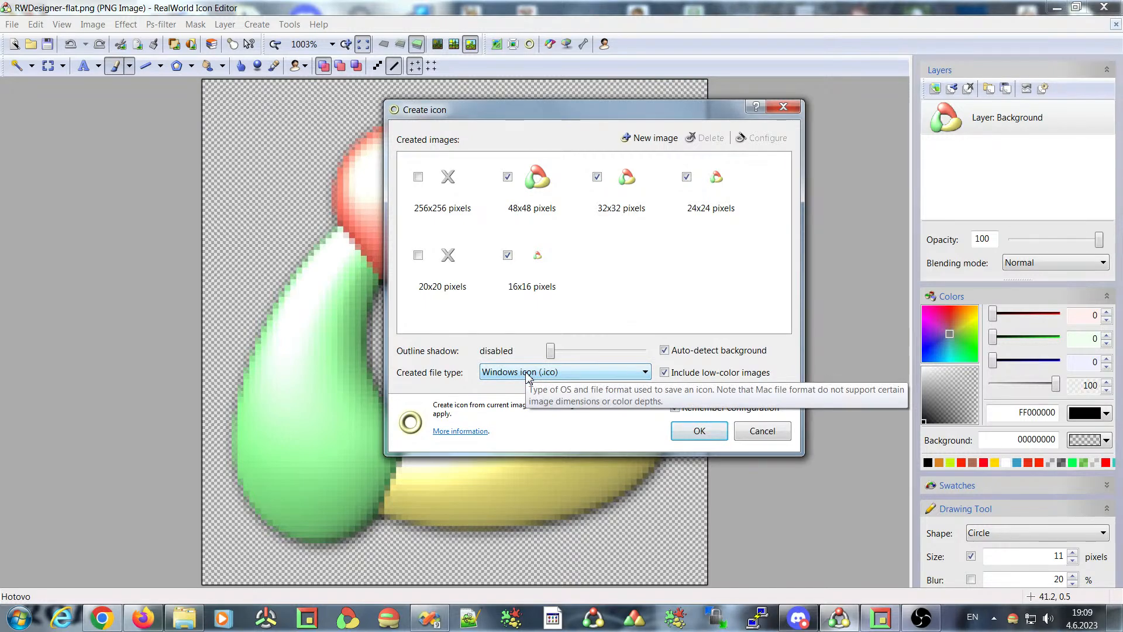
pyautogui.click(699, 430)
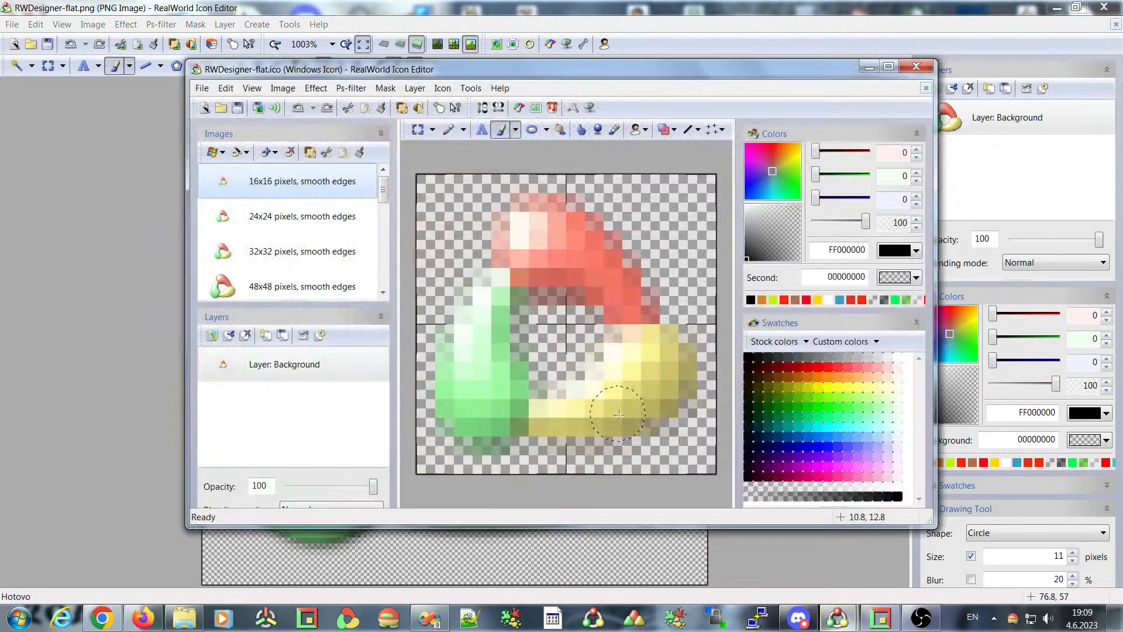
# Maximize the new icon's window and examine its image list, viewing the 24x24 and 16x16 images with smooth edges.
pyautogui.click(888, 66)
pyautogui.moveTo(195, 129); pyautogui.dragTo(190, 219)
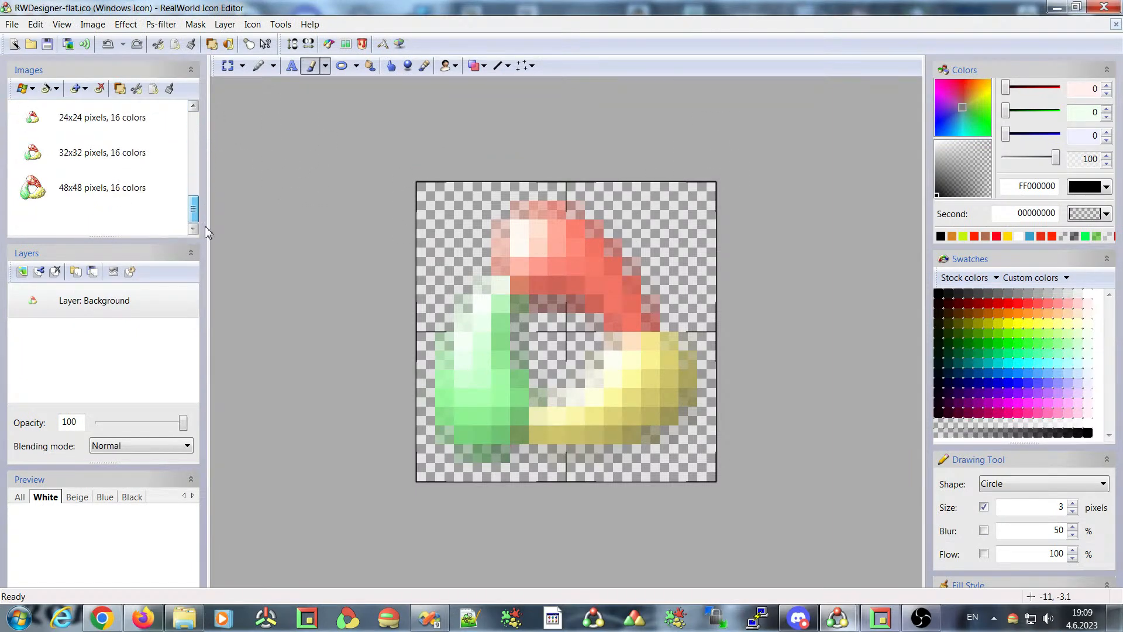
pyautogui.moveTo(205, 227); pyautogui.dragTo(194, 101)
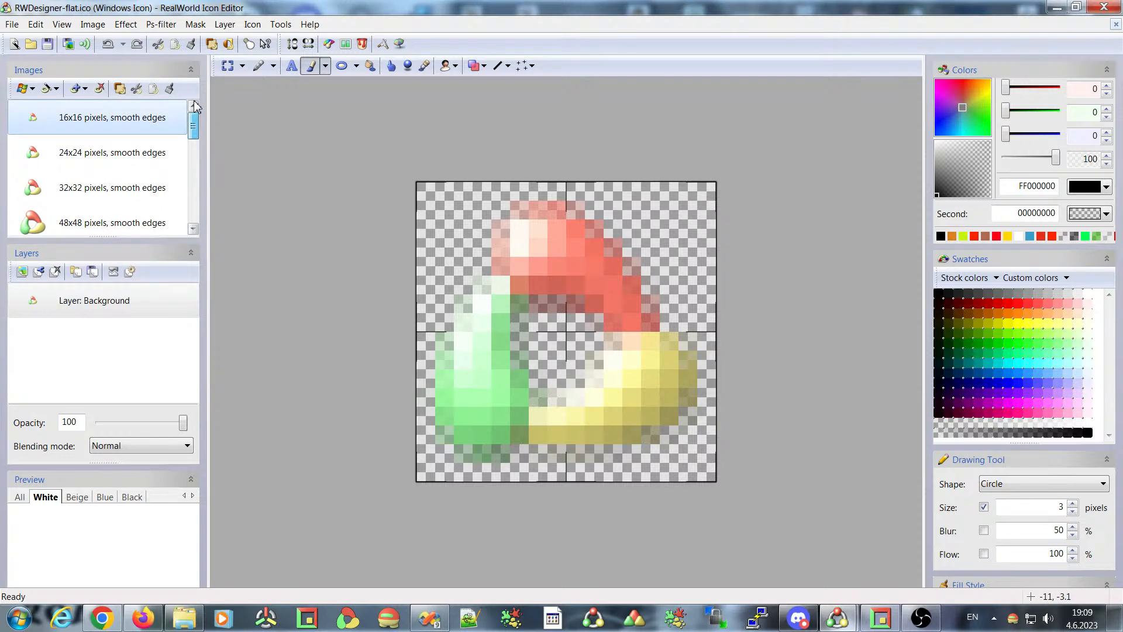
pyautogui.click(127, 182)
pyautogui.click(125, 154)
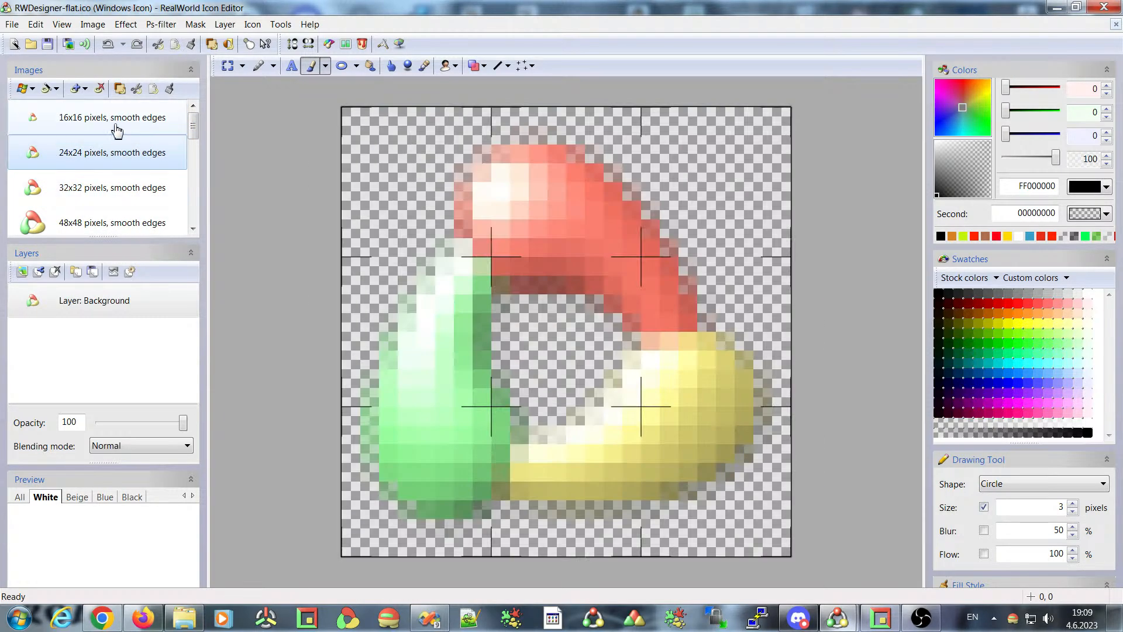
pyautogui.click(140, 124)
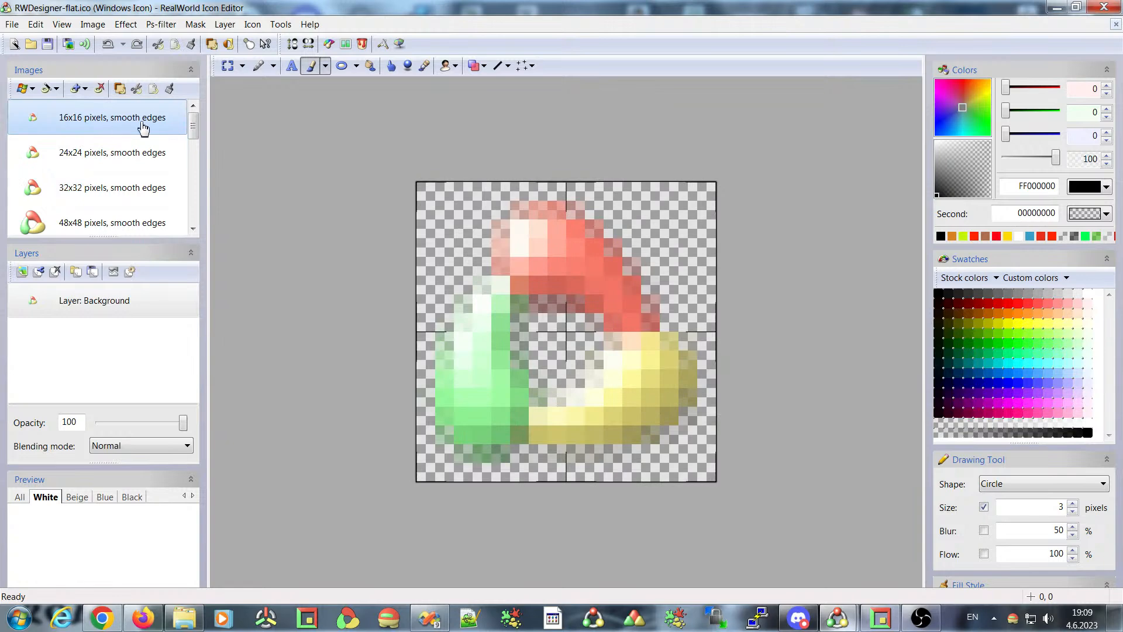
# Minimize both windows of the older editor and show the newer editor's RWDesigner-vector.rli window maximized.
pyautogui.click(1056, 10)
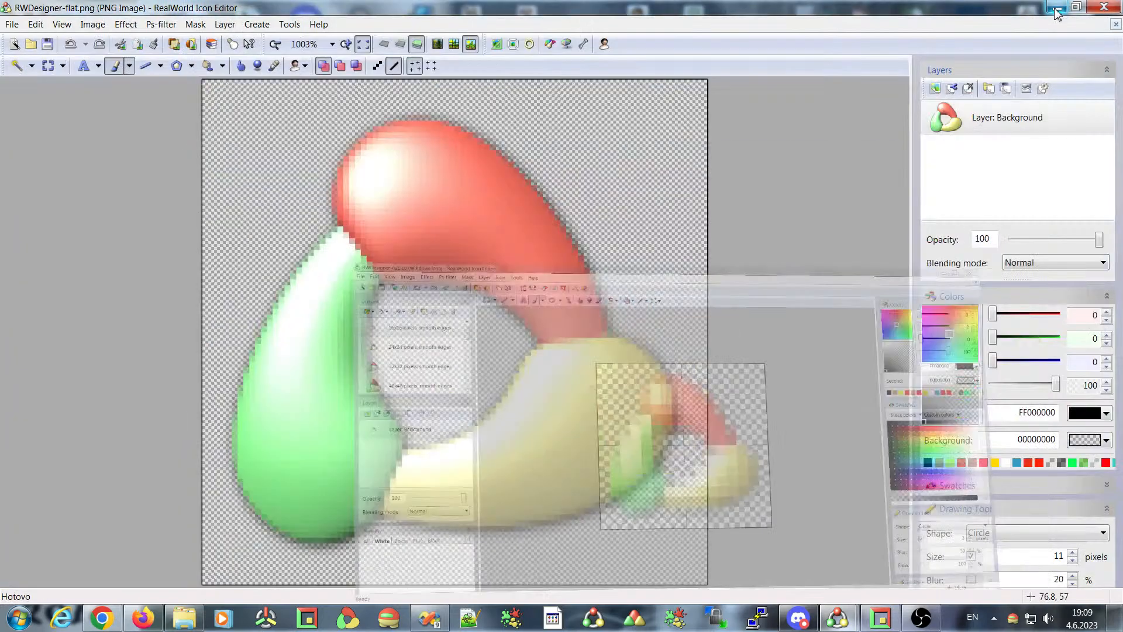
pyautogui.click(1052, 8)
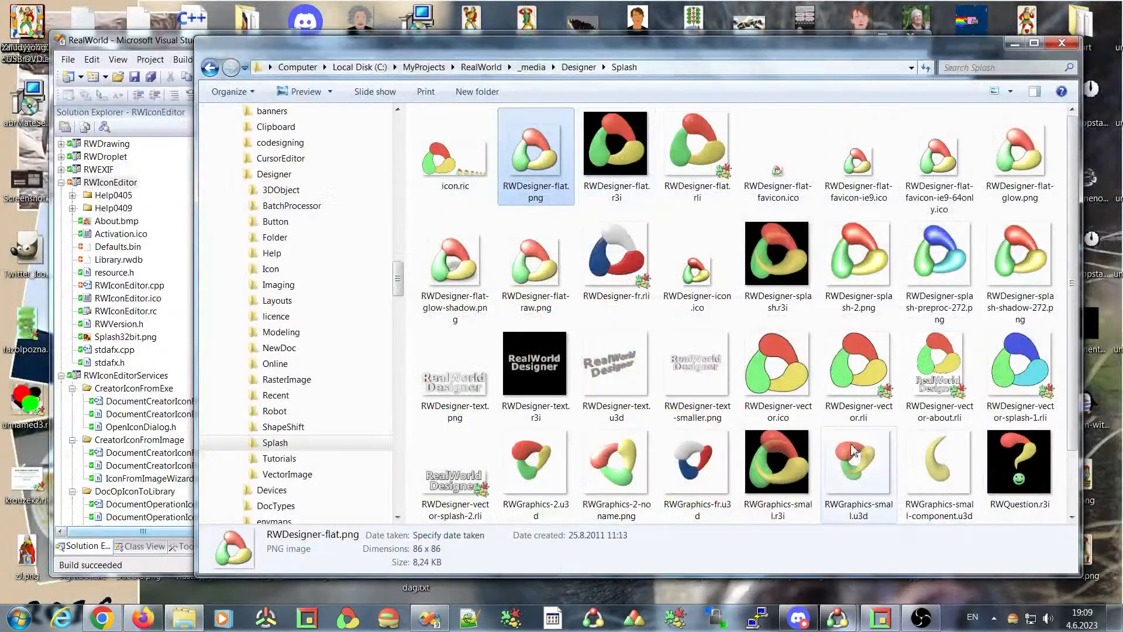
pyautogui.click(881, 621)
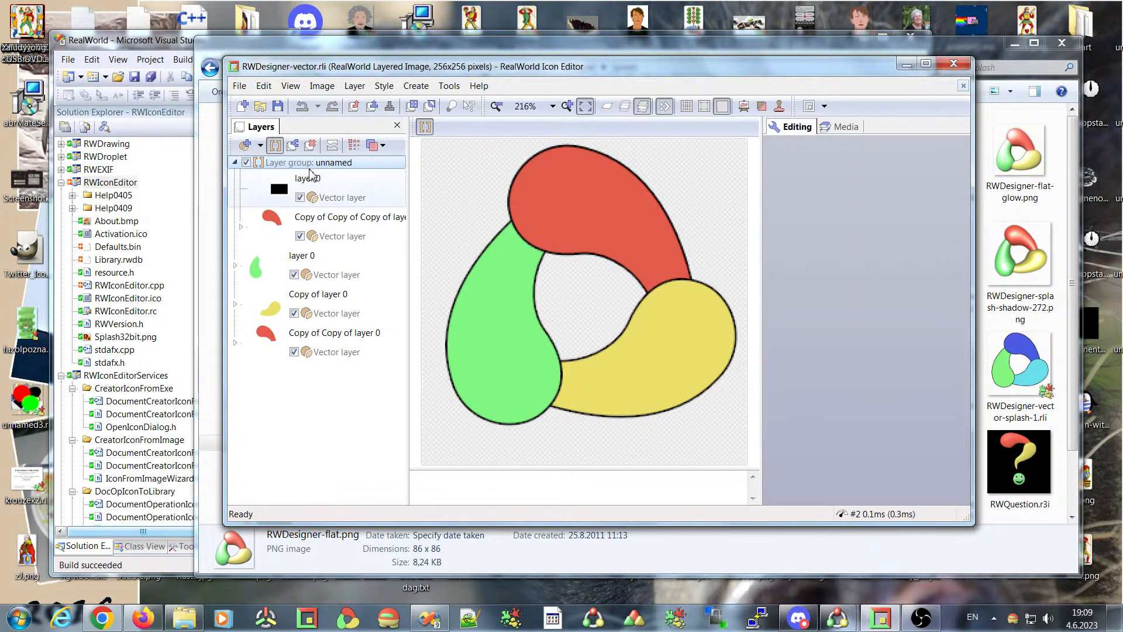
pyautogui.click(925, 65)
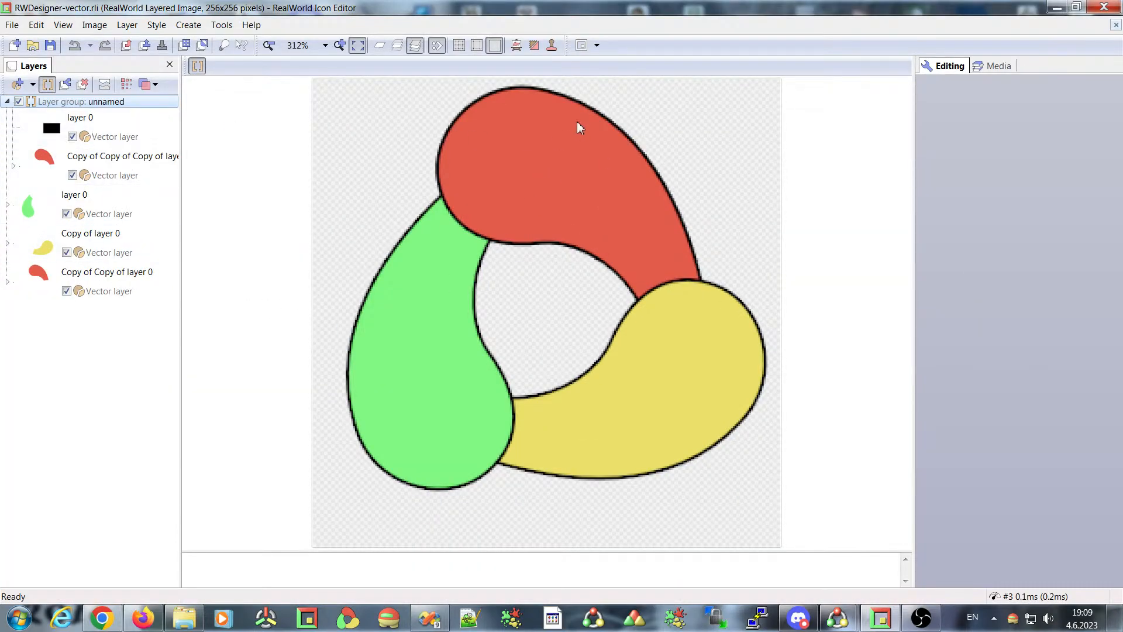
# Convert the RWDesigner-vector.rli layered image to a Windows 10 icon and maximize the resulting icon's window.
pyautogui.click(597, 45)
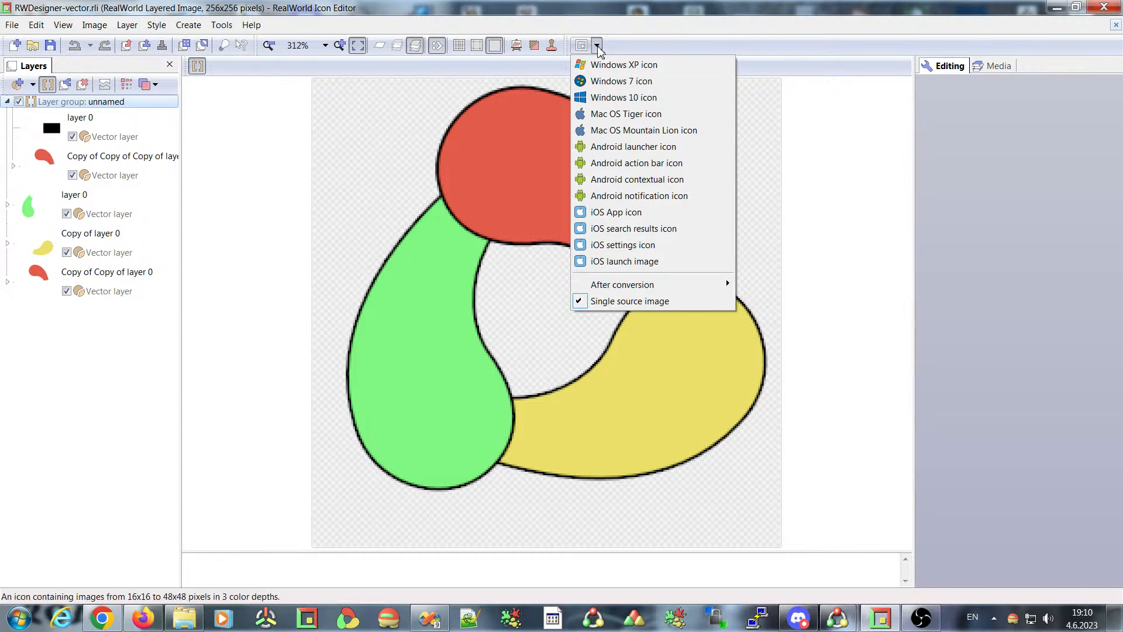
pyautogui.click(597, 46)
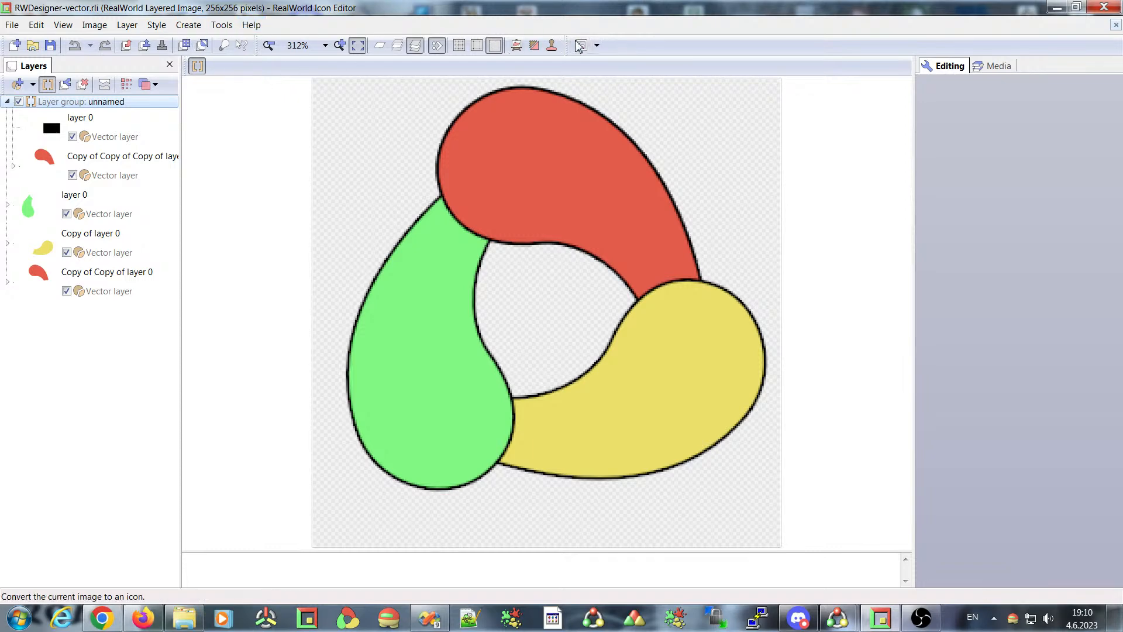
pyautogui.click(597, 46)
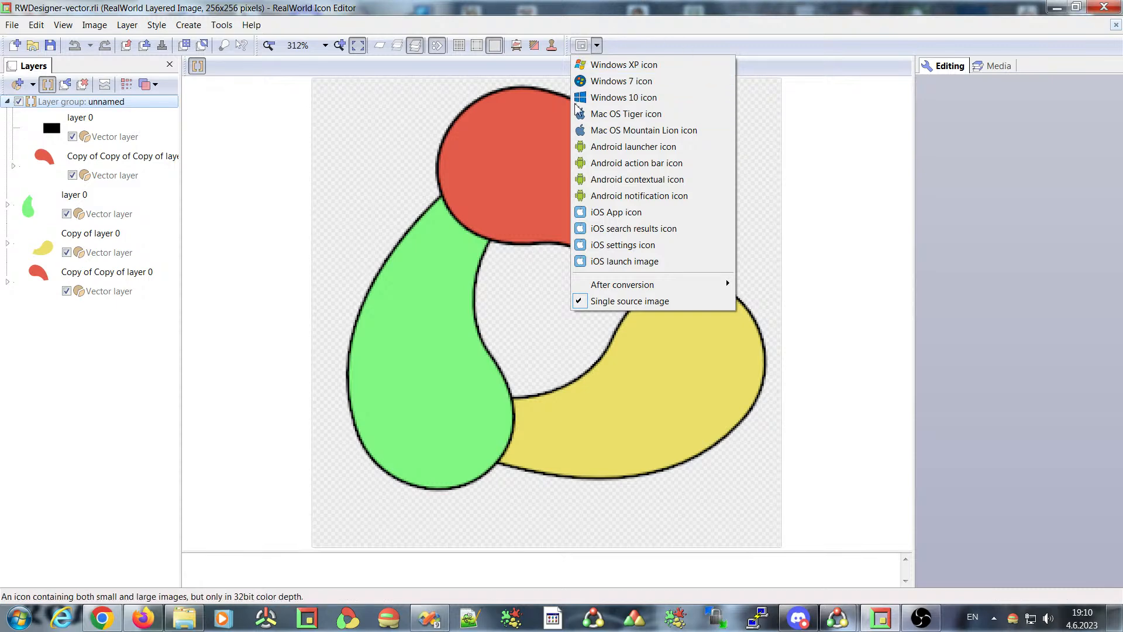
pyautogui.click(627, 97)
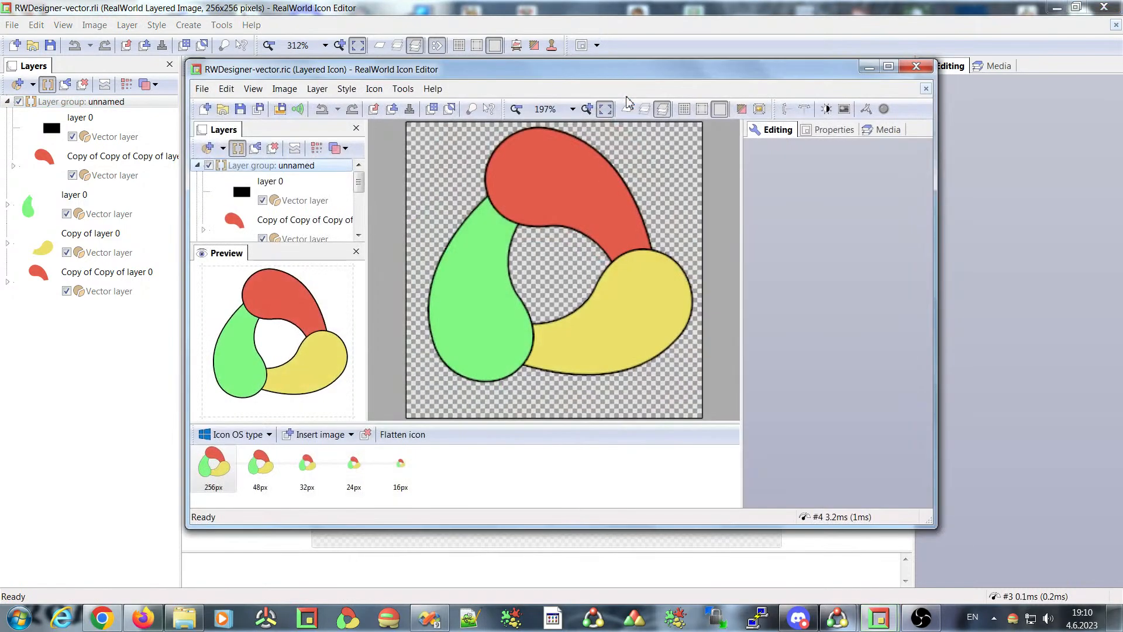
pyautogui.click(887, 66)
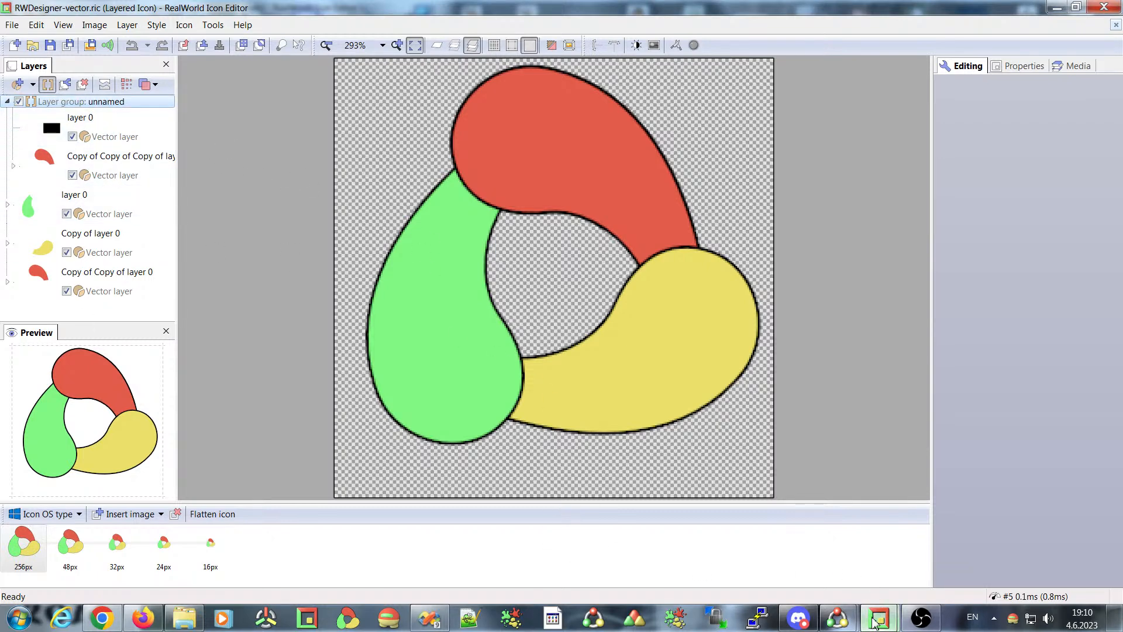
# Return to the RWDesigner-vector.rli source image, examine its individual vector layers, reselect the unnamed layer group and minimize the window.
pyautogui.moveTo(878, 620)
pyautogui.click(801, 547)
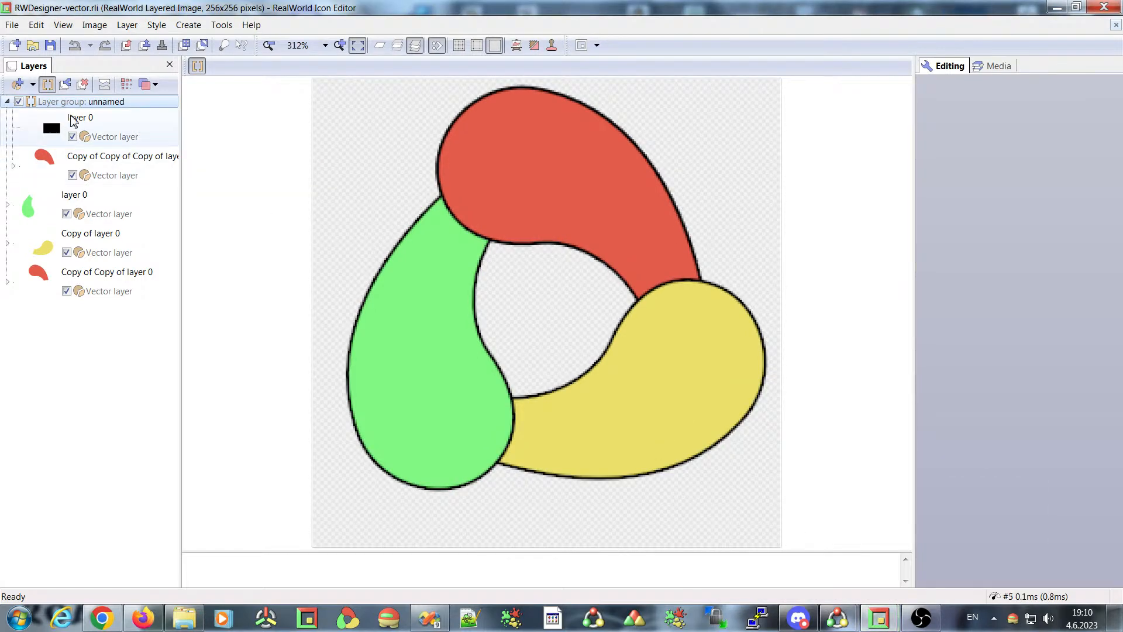
pyautogui.click(47, 286)
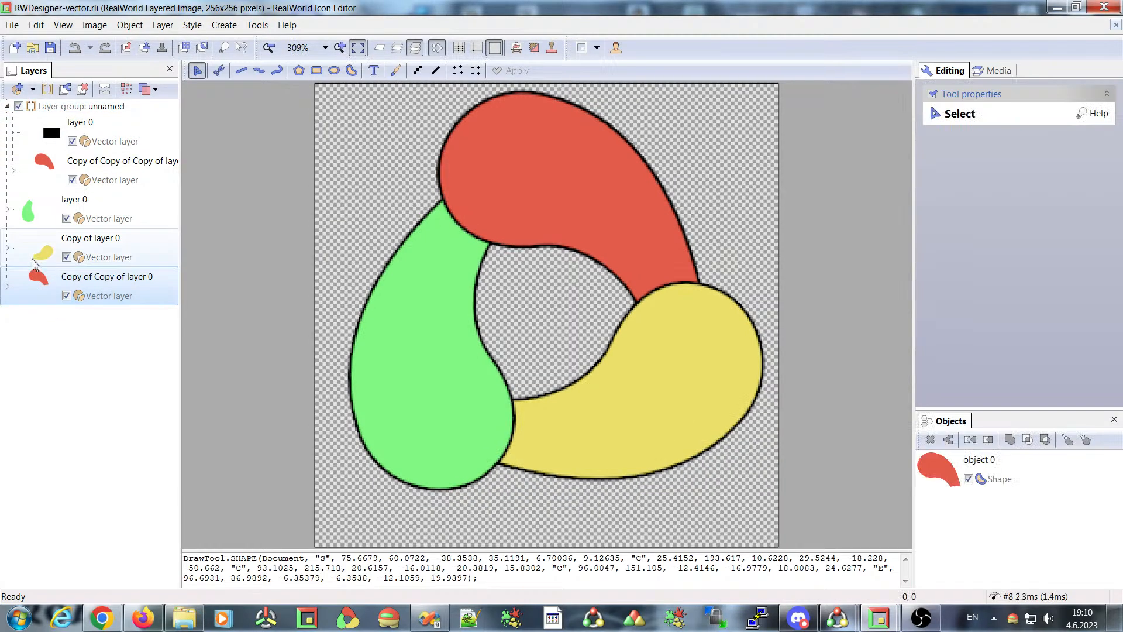
pyautogui.click(36, 213)
pyautogui.click(44, 170)
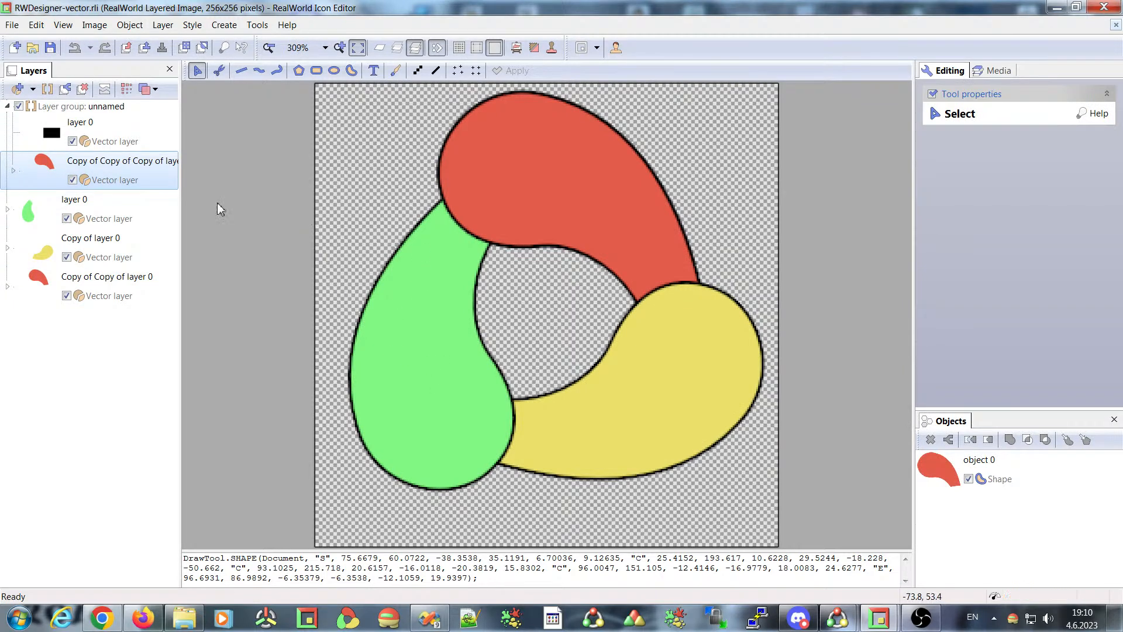
pyautogui.click(32, 128)
pyautogui.click(59, 111)
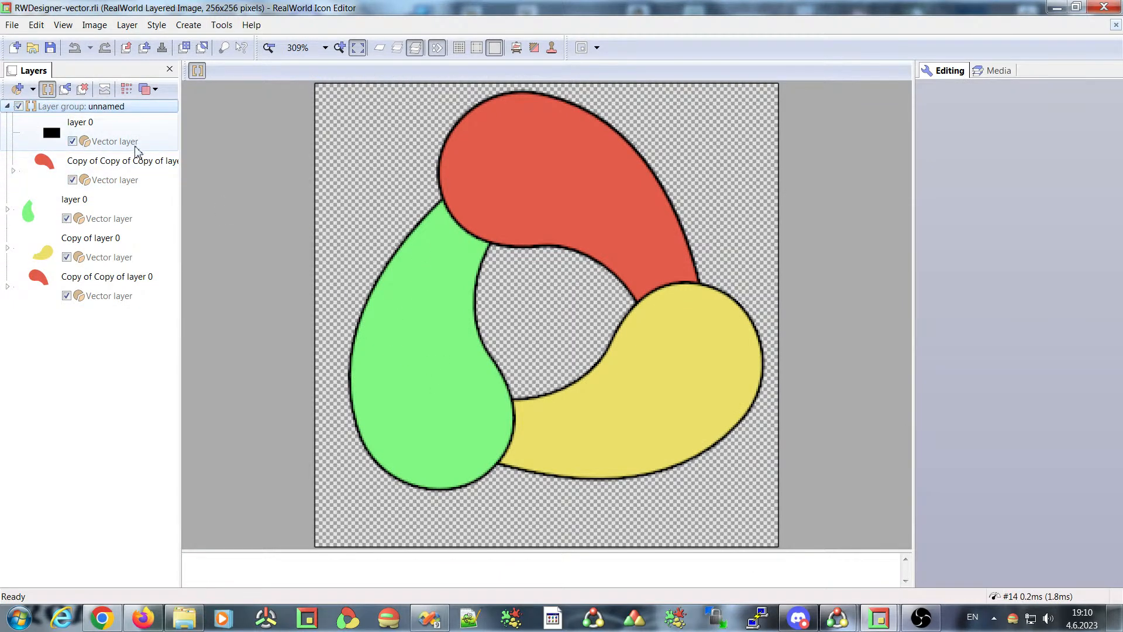
pyautogui.click(1054, 10)
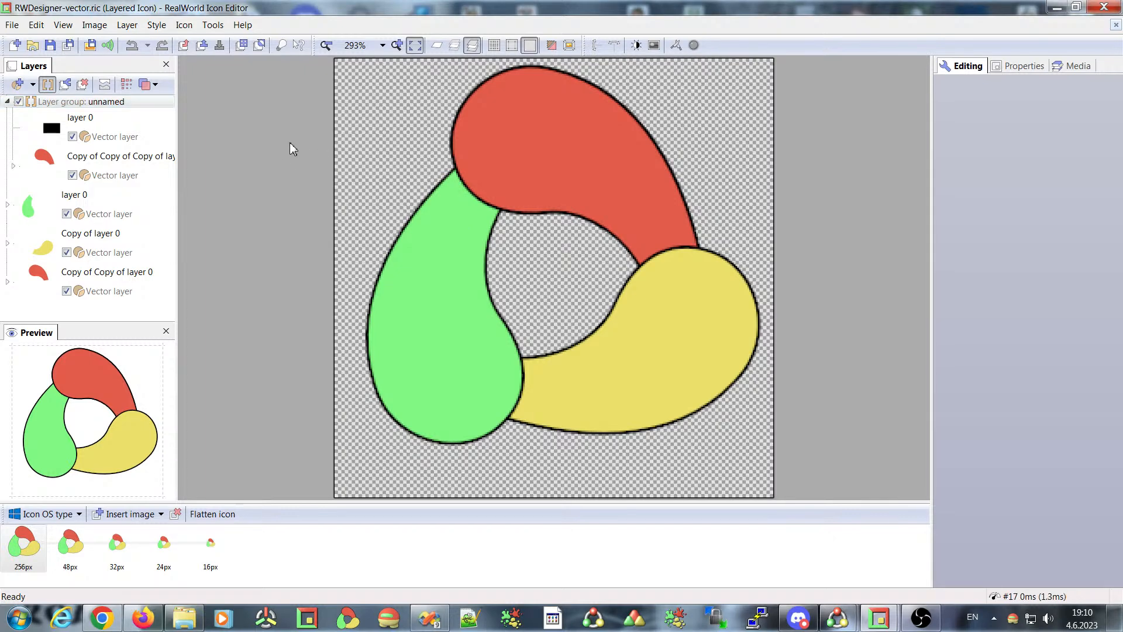
# Select the black rectangle's layer in the layered icon and change the window painting to a lighter background around the canvas.
pyautogui.rightClick(260, 146)
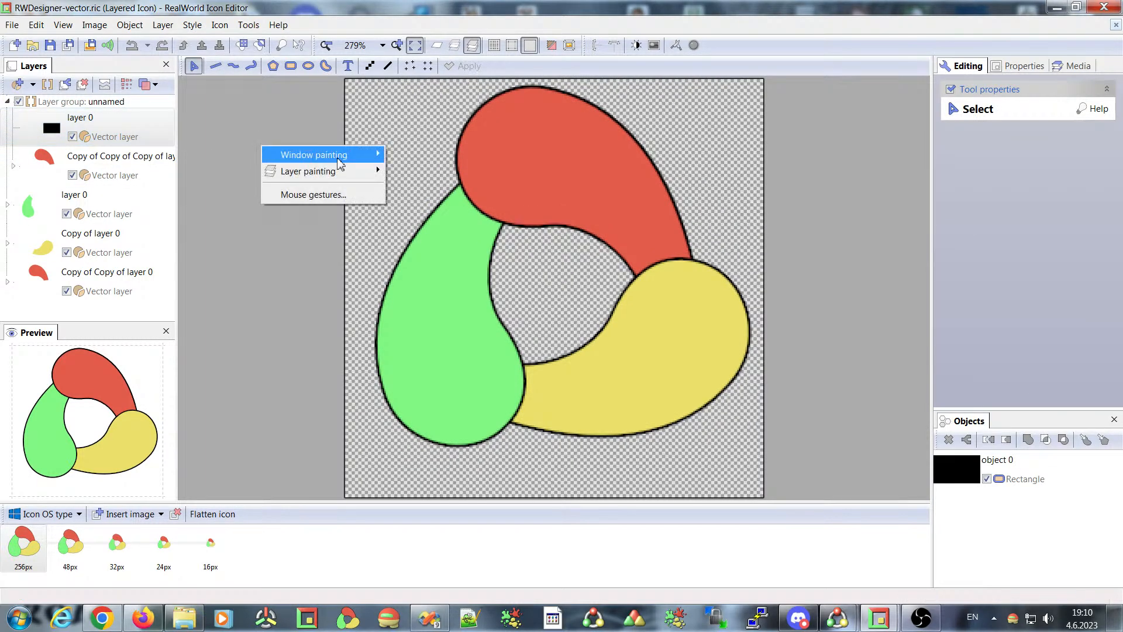
pyautogui.moveTo(375, 155)
pyautogui.click(439, 176)
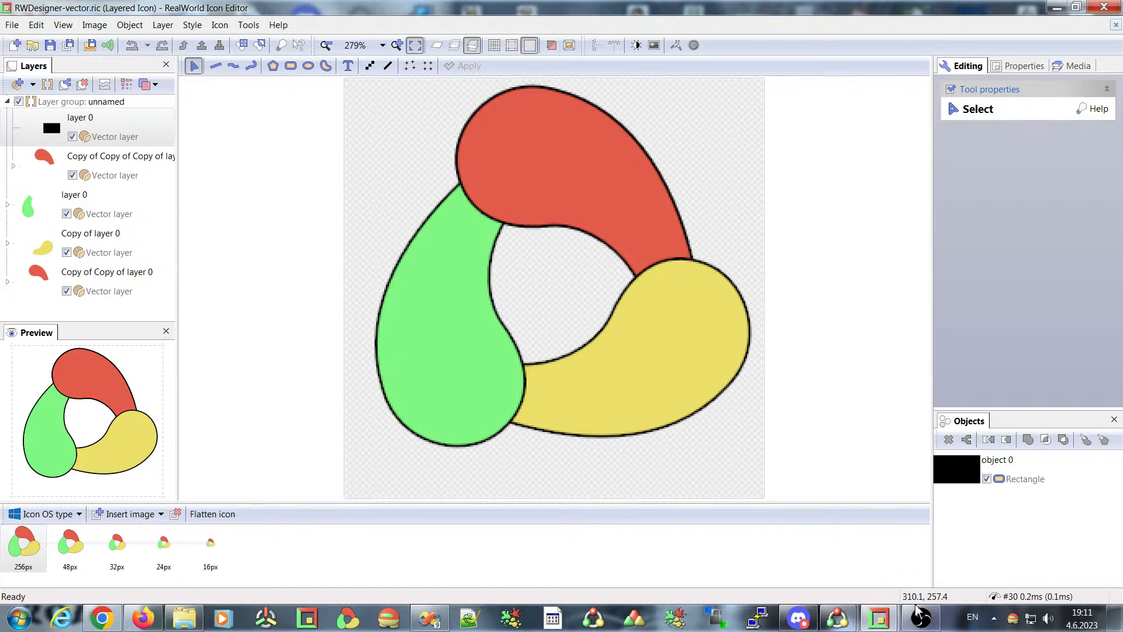
# Switch back to the older editor's RWDesigner-flat.ico window.
pyautogui.moveTo(837, 618)
pyautogui.click(917, 559)
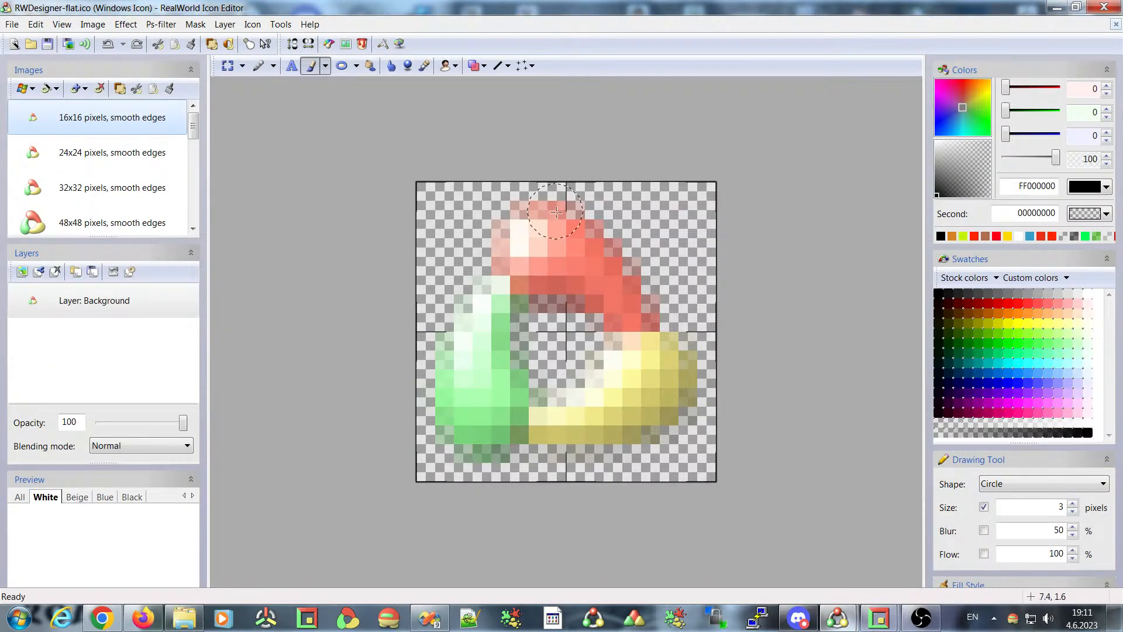
# Paint black over the red shape in the icon's 16x16 image, and likewise in the RWDesigner-flat.png image.
pyautogui.moveTo(486, 222)
pyautogui.mouseDown()
pyautogui.moveTo(602, 258)
pyautogui.moveTo(550, 217)
pyautogui.mouseUp()
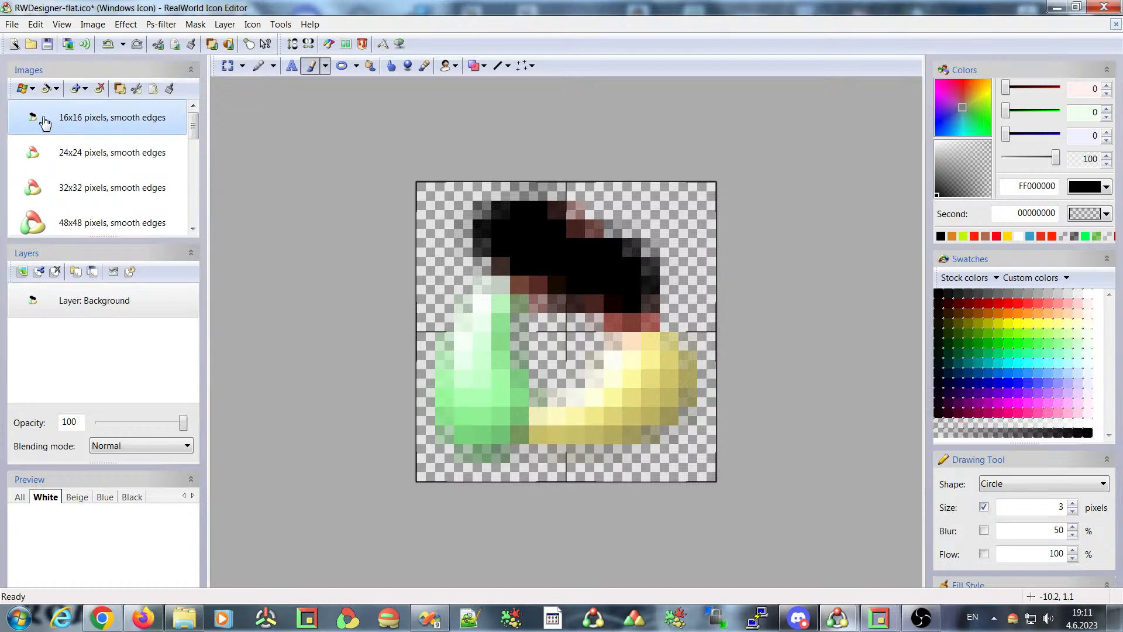
pyautogui.moveTo(838, 618)
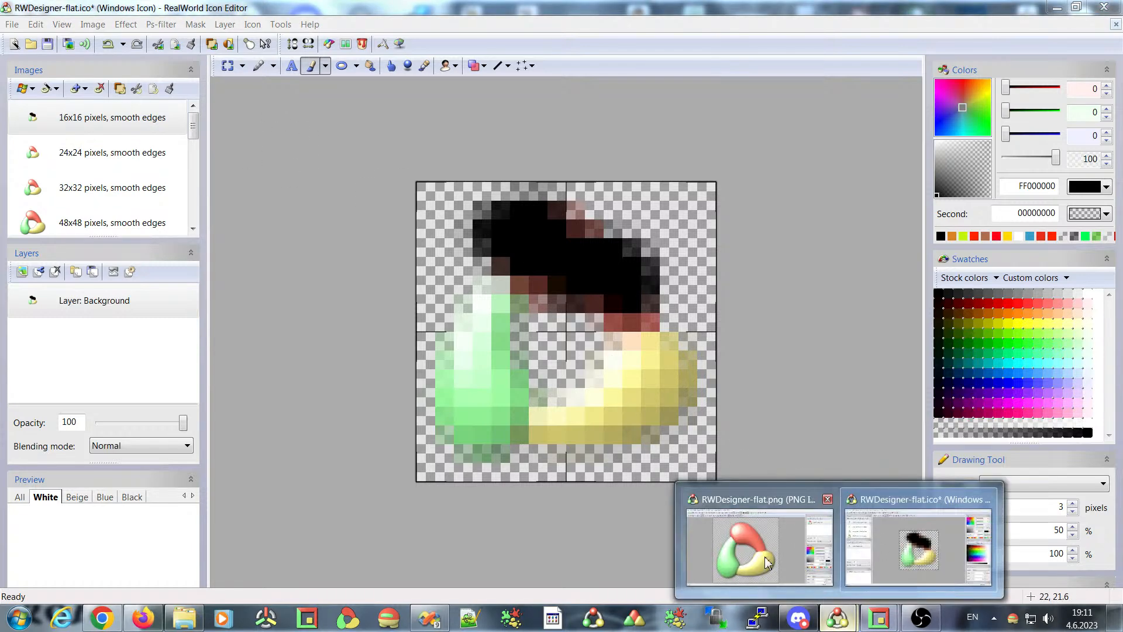
pyautogui.click(784, 573)
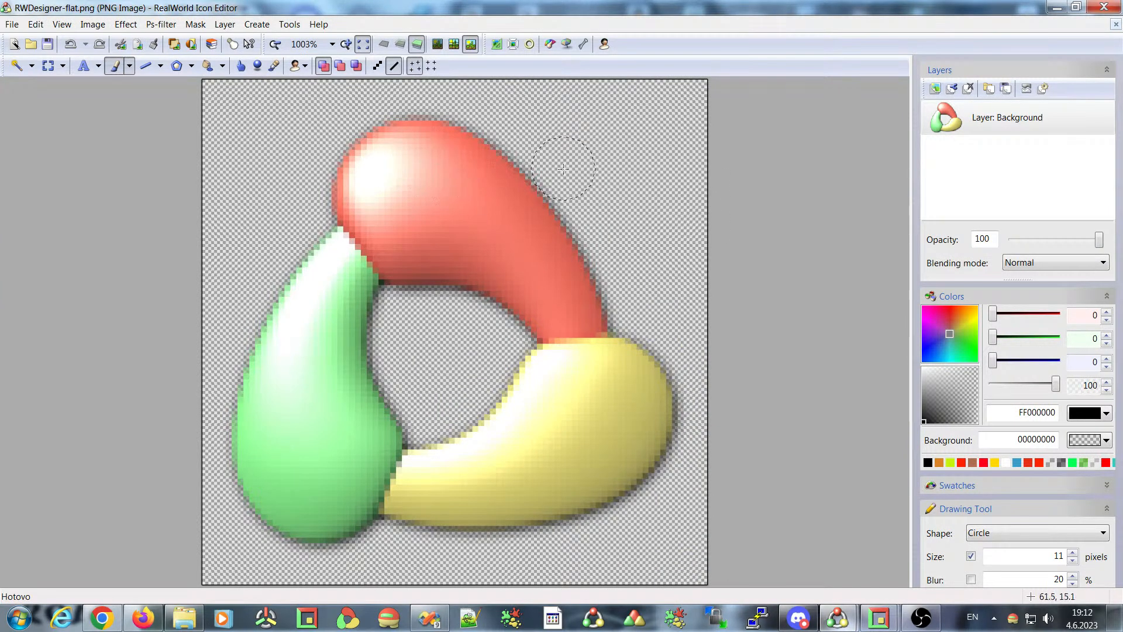
pyautogui.click(430, 166)
pyautogui.moveTo(431, 167)
pyautogui.mouseDown()
pyautogui.moveTo(320, 161)
pyautogui.moveTo(376, 153)
pyautogui.moveTo(471, 188)
pyautogui.moveTo(513, 222)
pyautogui.moveTo(513, 270)
pyautogui.moveTo(605, 336)
pyautogui.mouseUp()
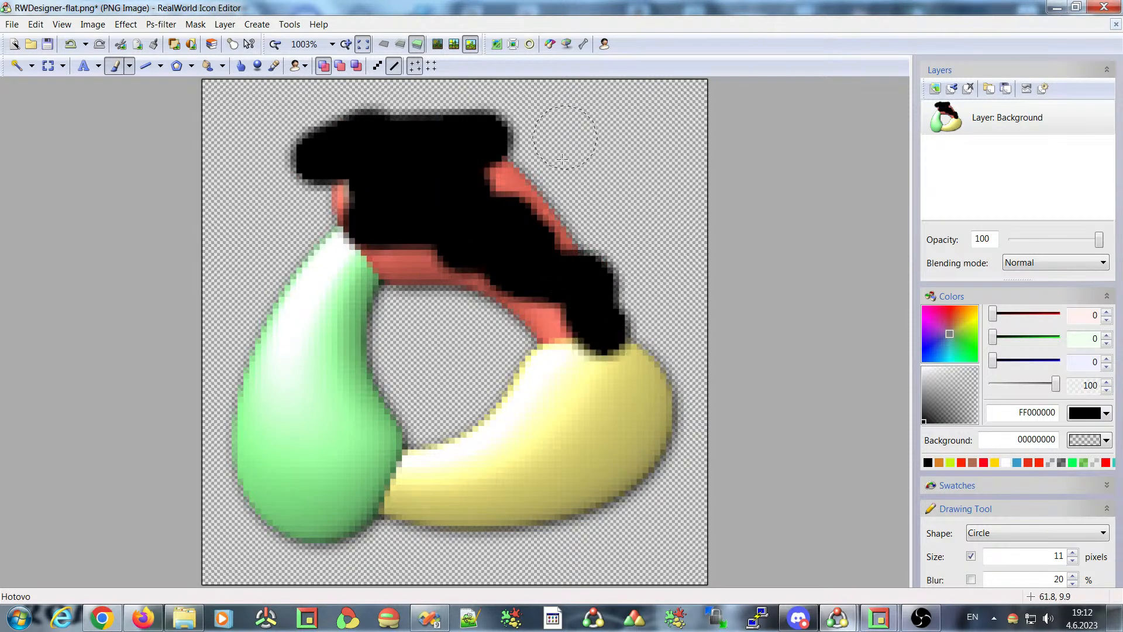
# Check the icon creation settings for the painted PNG, cancel them, and minimize both older editor windows.
pyautogui.click(257, 25)
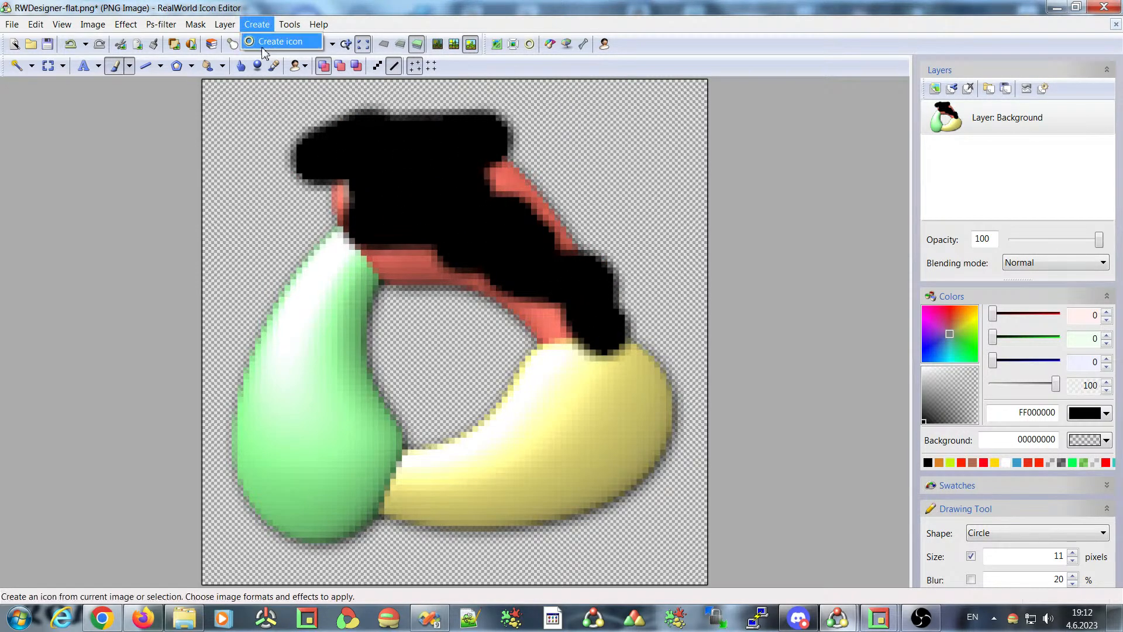
pyautogui.click(263, 43)
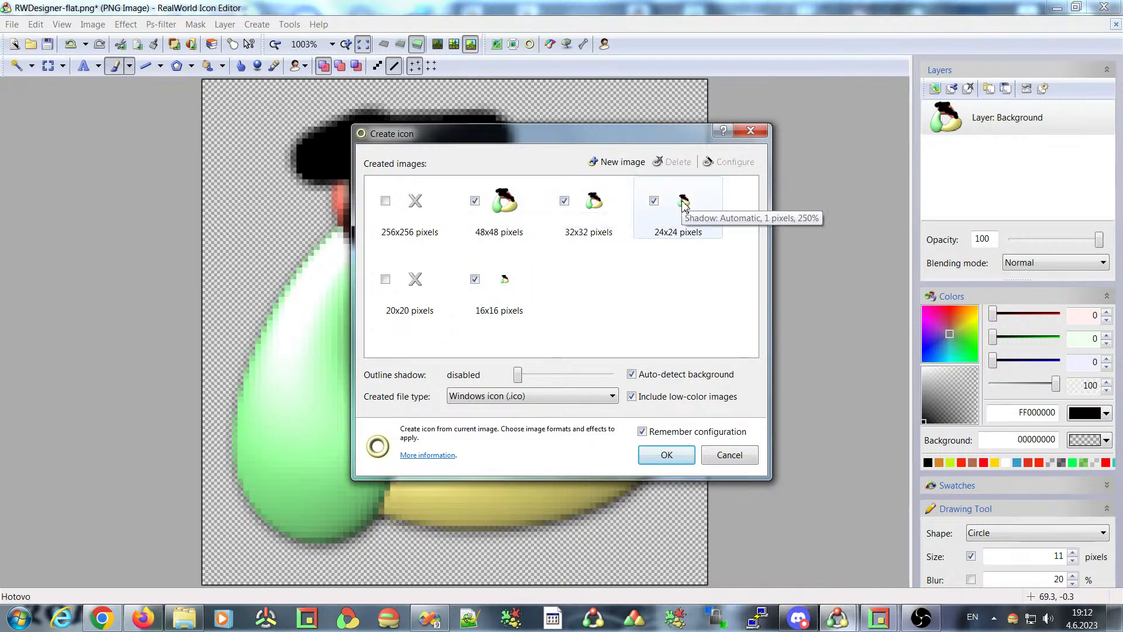
pyautogui.click(728, 459)
pyautogui.click(1057, 7)
pyautogui.click(1057, 8)
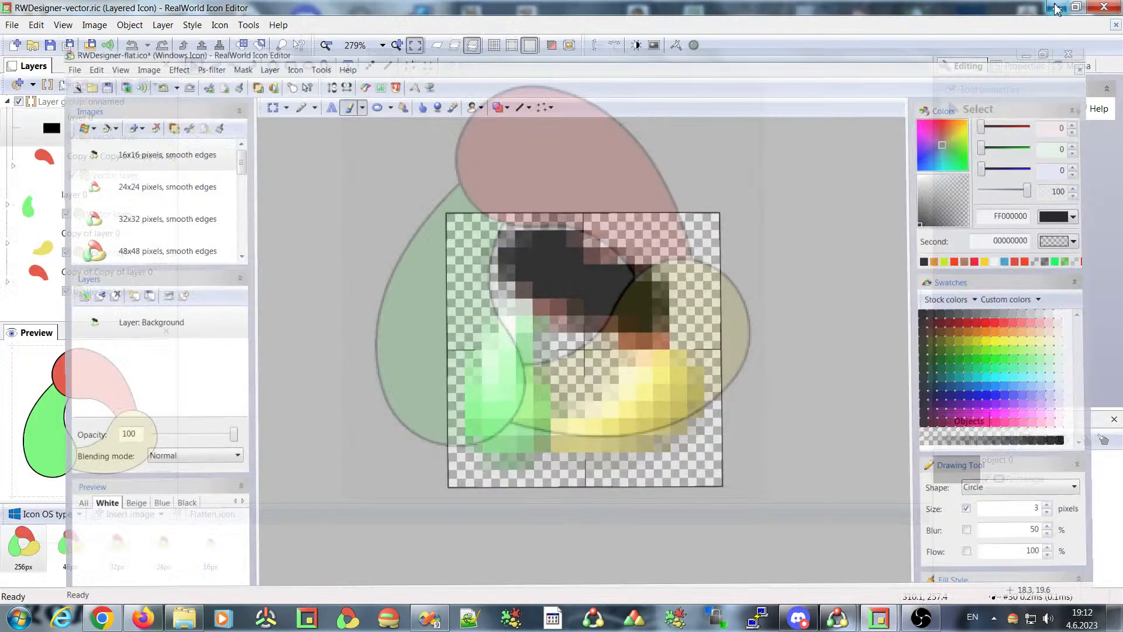
# Select the red shape's layer inside the layer group and move that shape down toward the green shape.
pyautogui.click(45, 166)
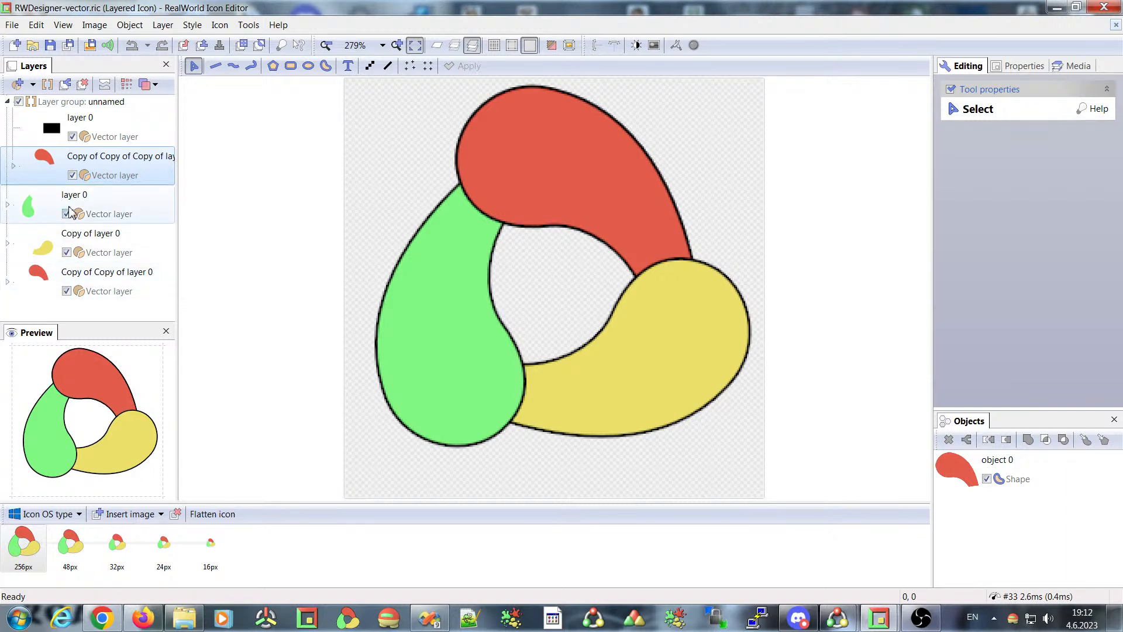
pyautogui.click(546, 162)
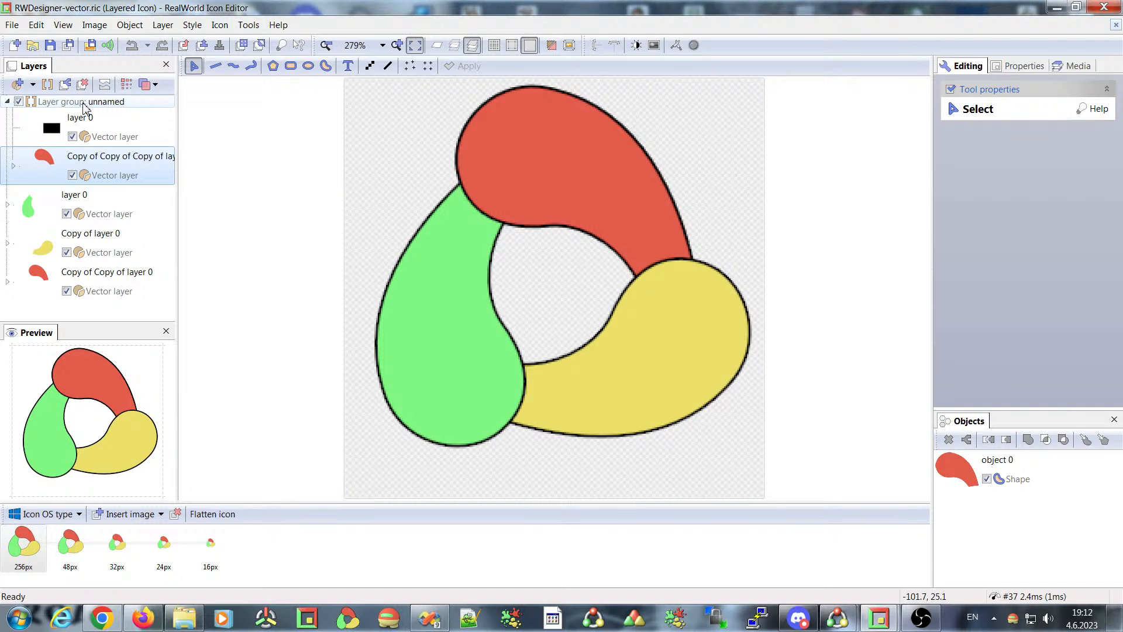
pyautogui.moveTo(563, 141); pyautogui.dragTo(469, 180)
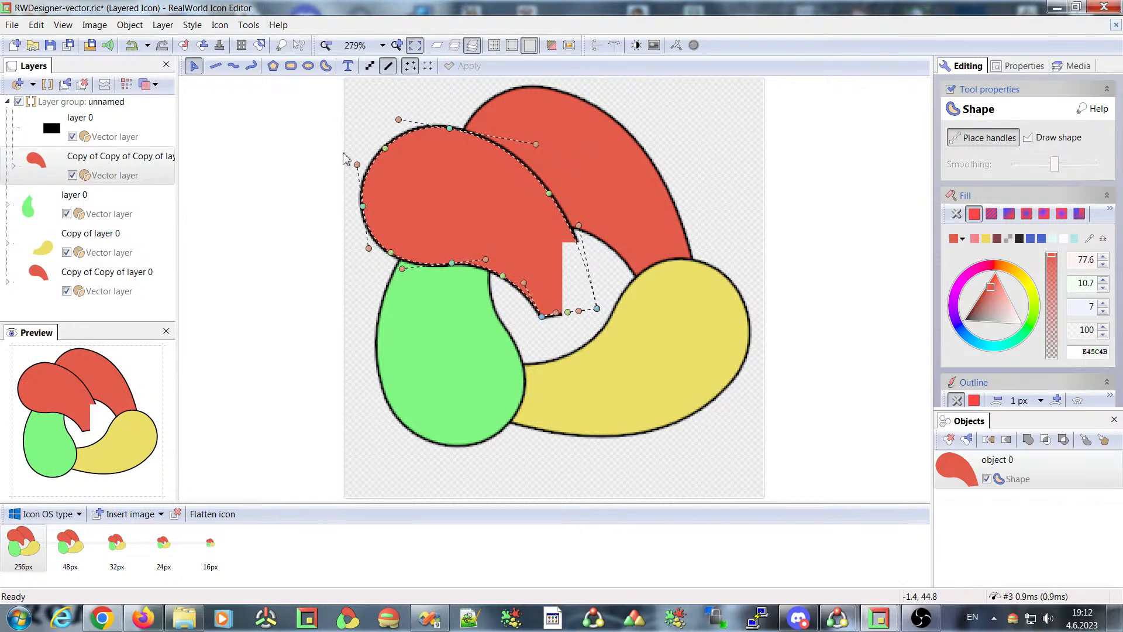
# Move the red shape on the Copy of Copy of layer 0 layer outward and back, and move the group's red shape over it.
pyautogui.click(43, 277)
pyautogui.moveTo(577, 139); pyautogui.dragTo(626, 110)
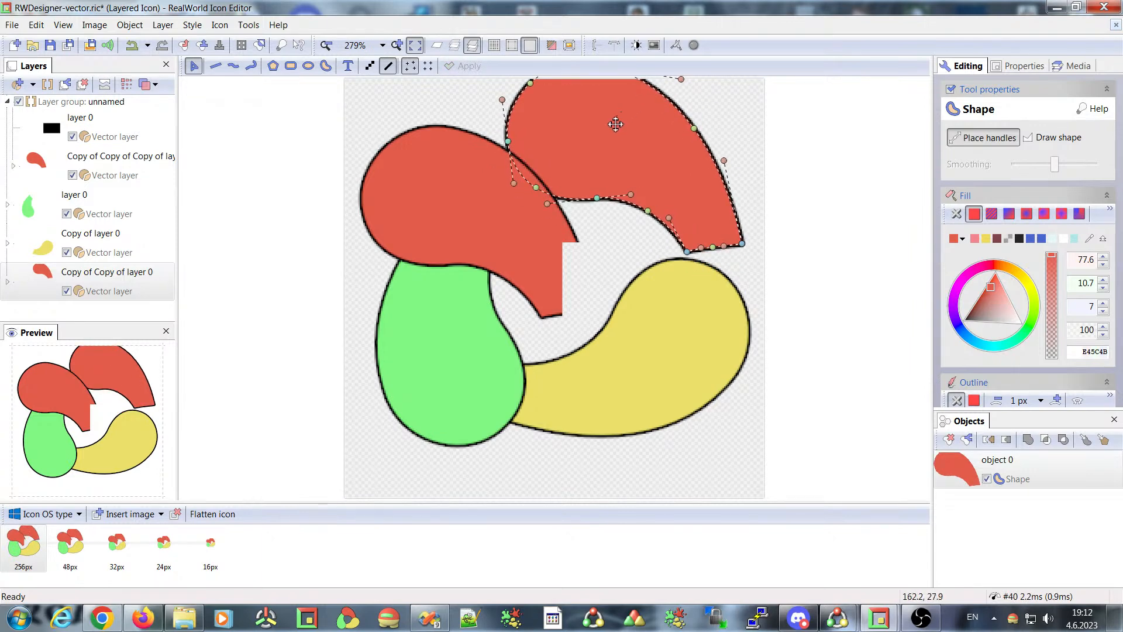
pyautogui.moveTo(651, 132); pyautogui.dragTo(603, 149)
pyautogui.click(413, 176)
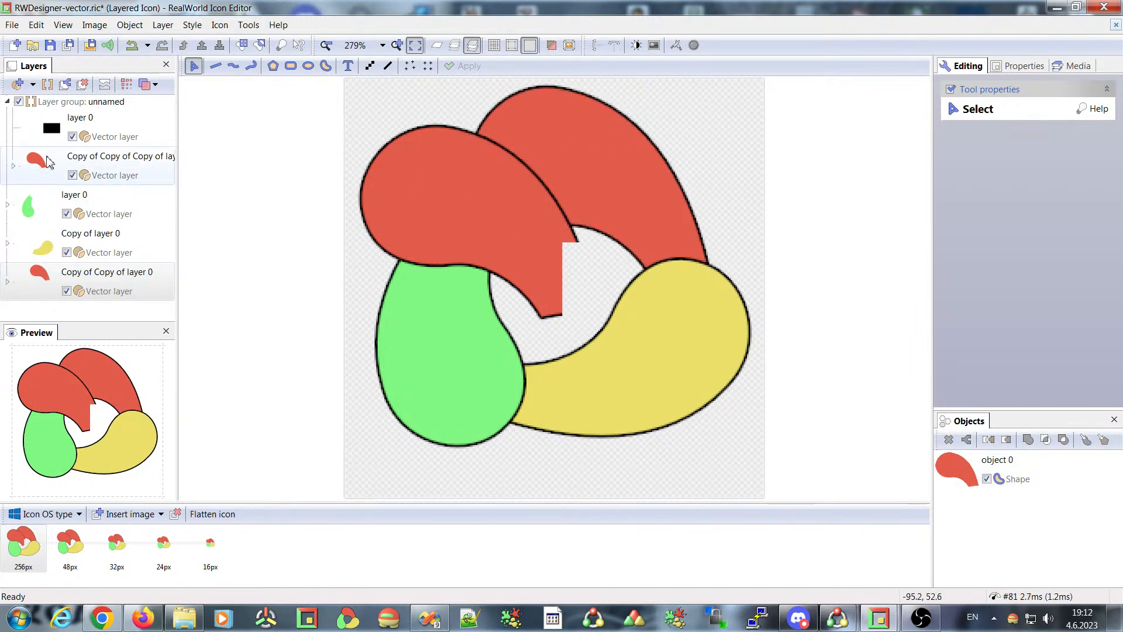
pyautogui.moveTo(478, 214); pyautogui.dragTo(549, 156)
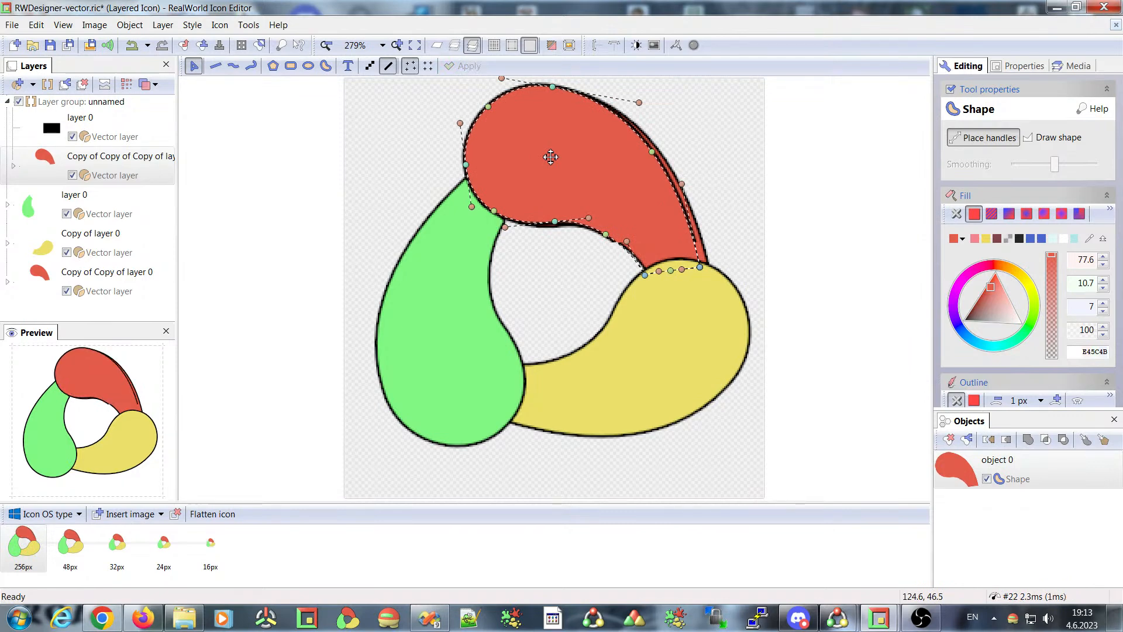
# Undo the moves of both red shapes.
pyautogui.click(132, 46)
pyautogui.click(132, 46)
pyautogui.click(132, 46)
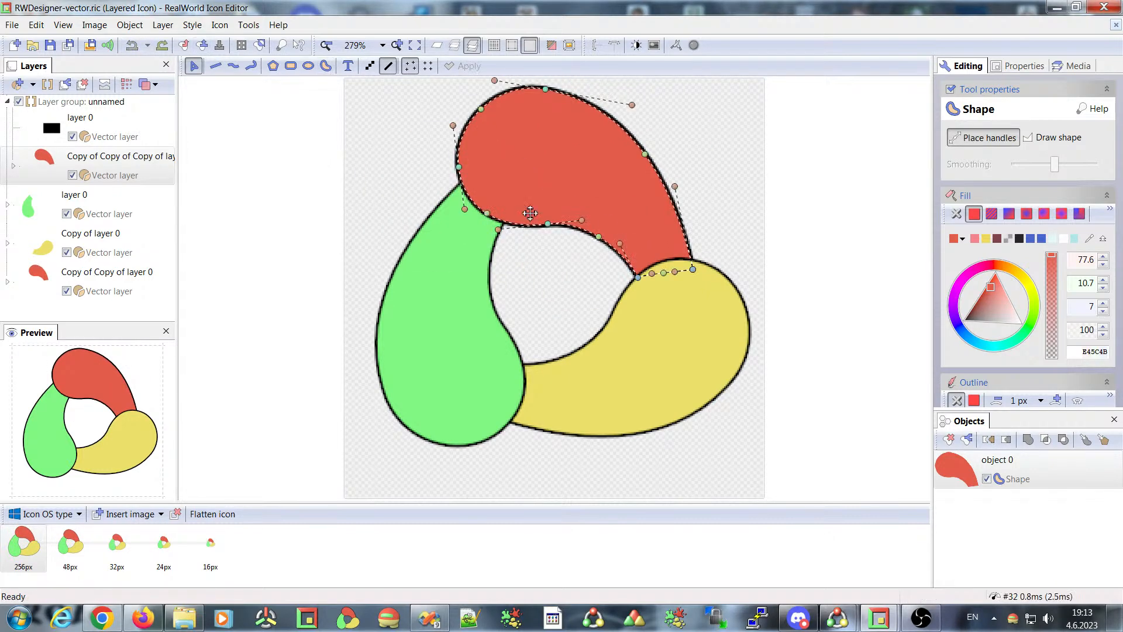
# Select the green shape and shift it toward the icon's centre, closer to the yellow shape.
pyautogui.click(438, 312)
pyautogui.moveTo(455, 330)
pyautogui.mouseDown()
pyautogui.moveTo(521, 270)
pyautogui.moveTo(442, 263)
pyautogui.moveTo(476, 293)
pyautogui.moveTo(460, 337)
pyautogui.moveTo(453, 314)
pyautogui.mouseUp()
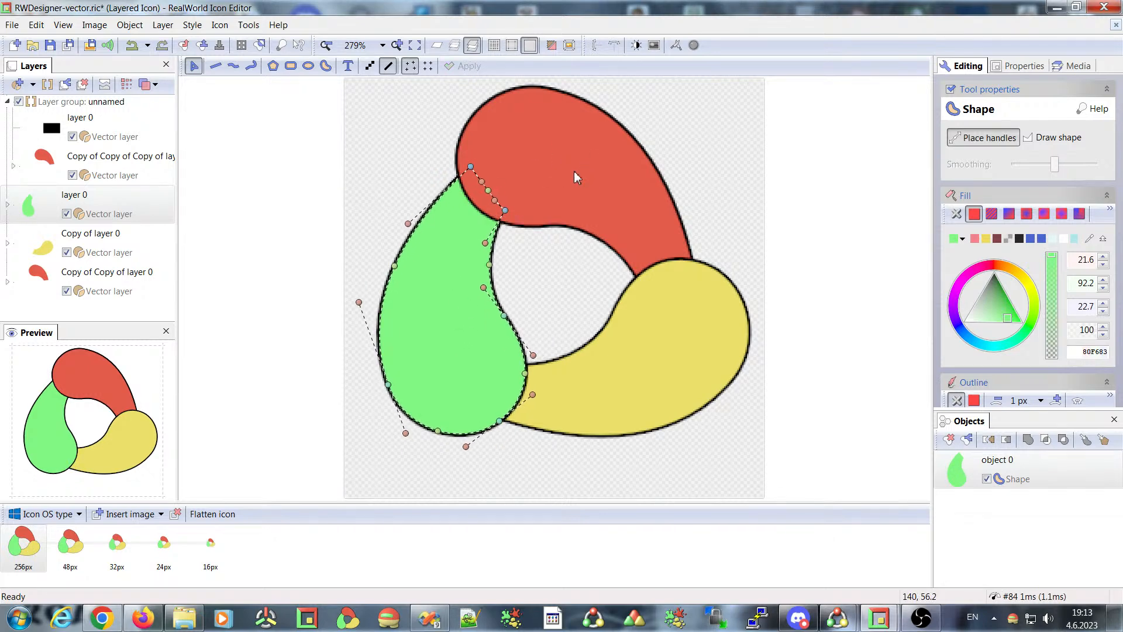
pyautogui.moveTo(417, 312); pyautogui.dragTo(455, 329)
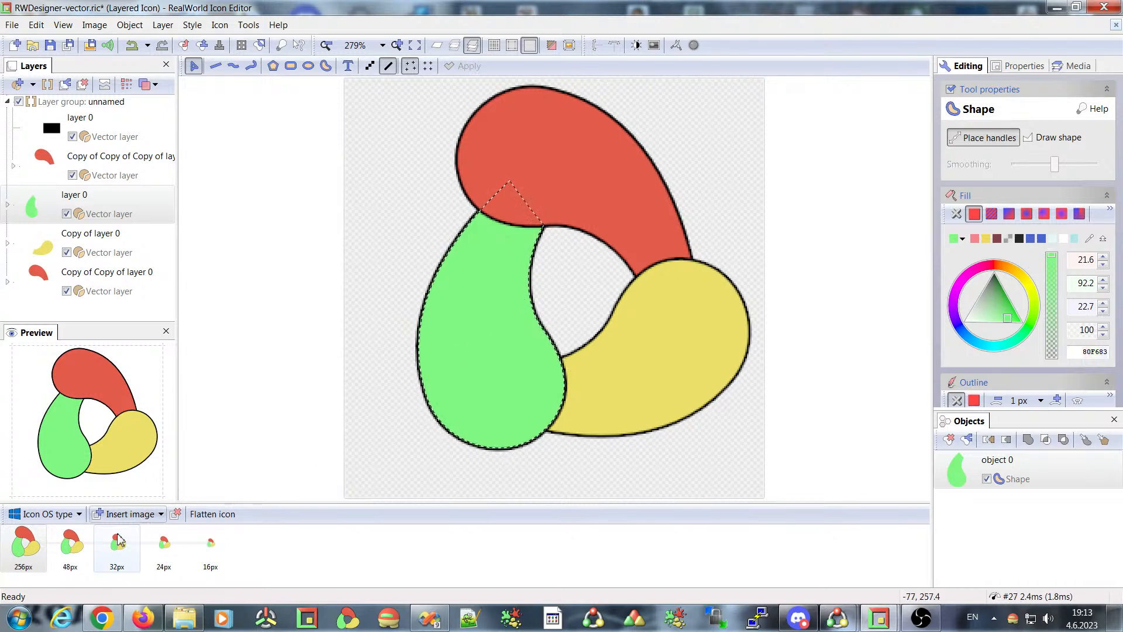
# Preview the icon at 48, 32, 24 and 16 px, check the available icon OS types, and return to the 256 px image.
pyautogui.click(71, 547)
pyautogui.click(130, 555)
pyautogui.click(163, 542)
pyautogui.click(211, 546)
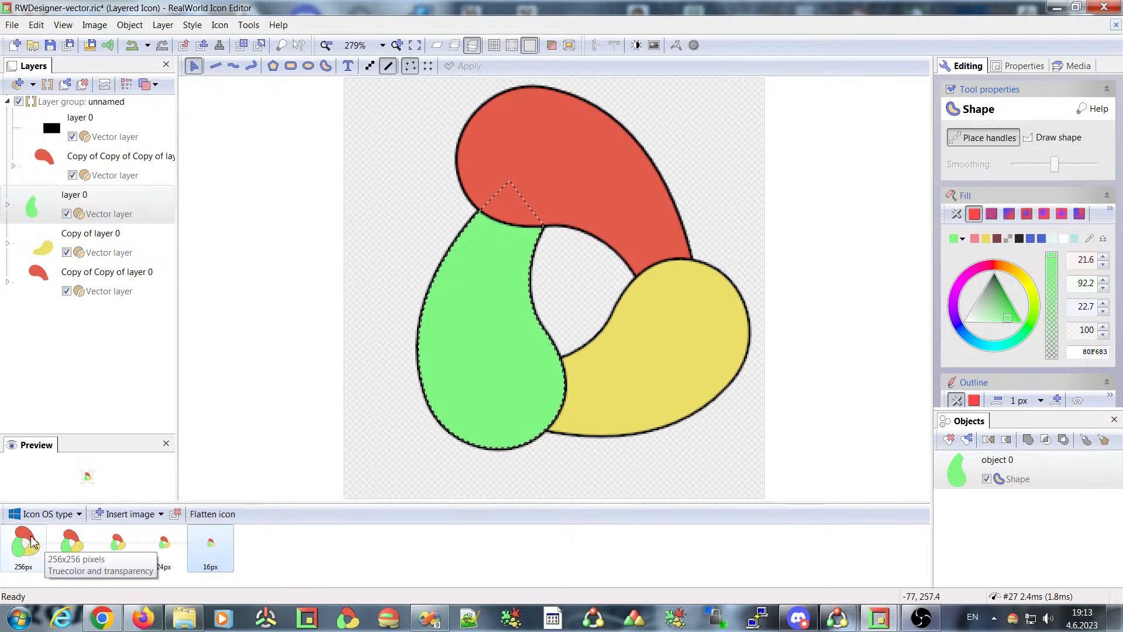
pyautogui.click(67, 515)
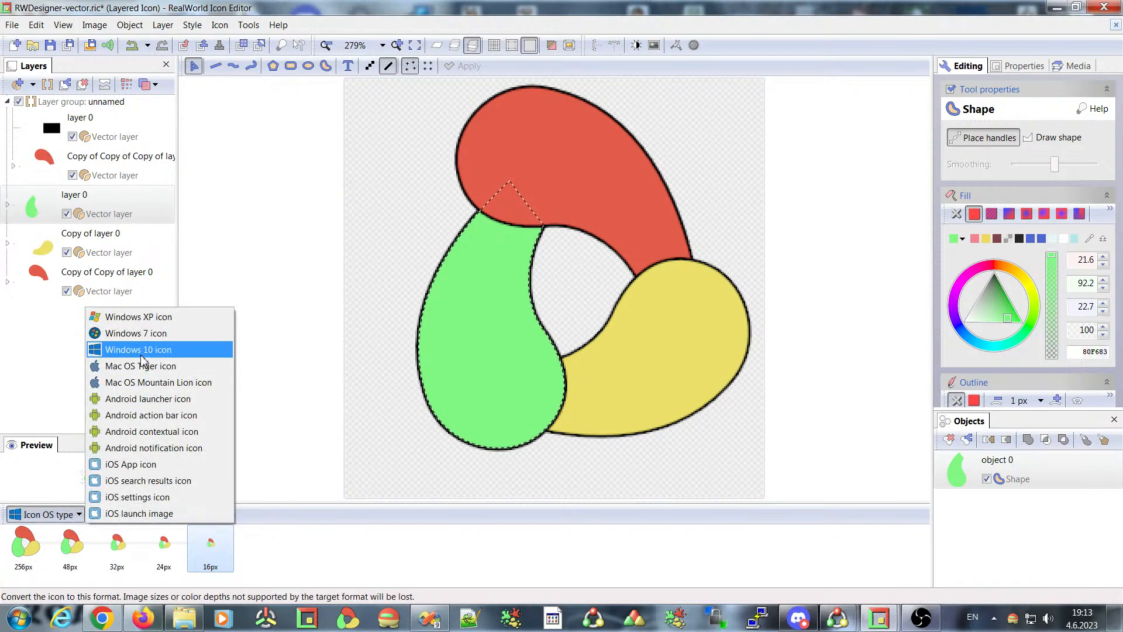
pyautogui.click(31, 543)
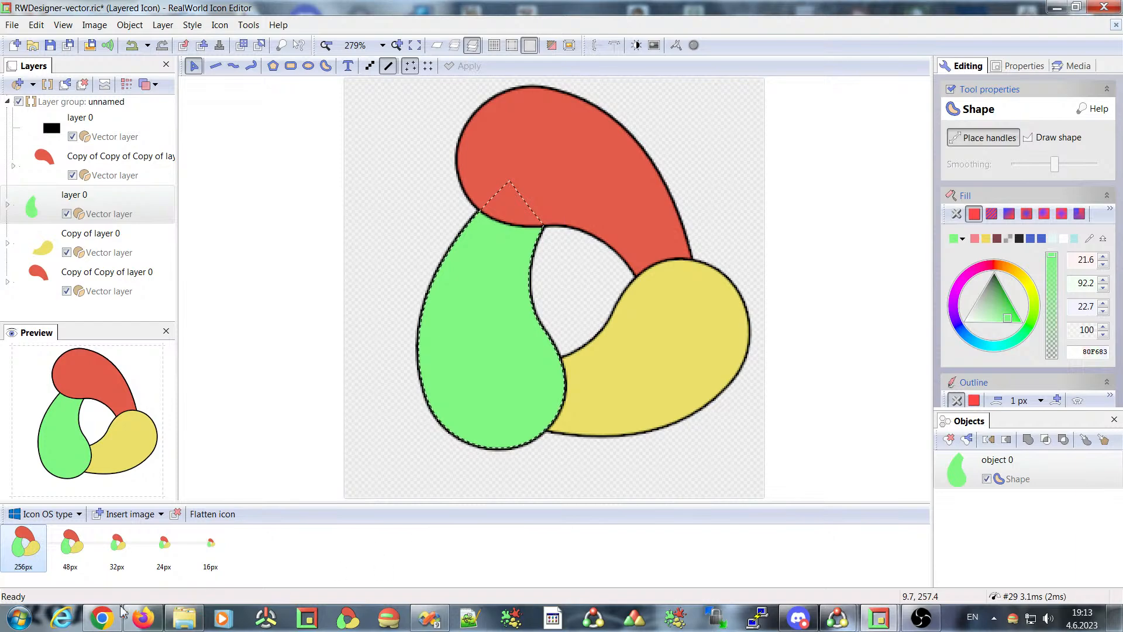
# Switch to the Chrome window with YouTube Studio, check the live chat, and minimize it.
pyautogui.click(242, 580)
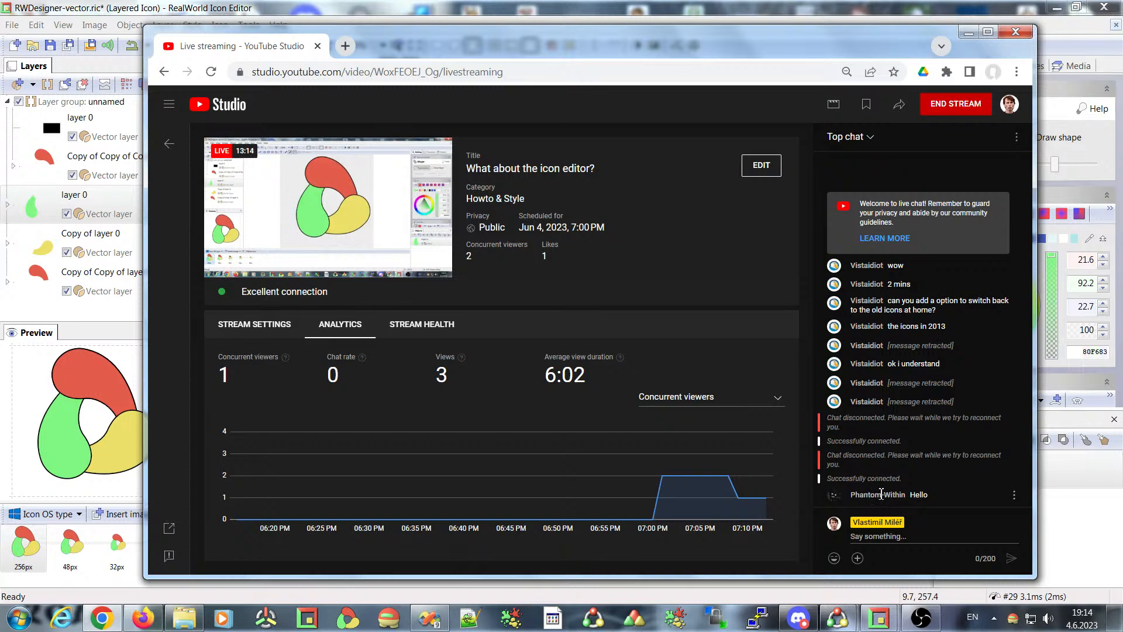
pyautogui.click(968, 33)
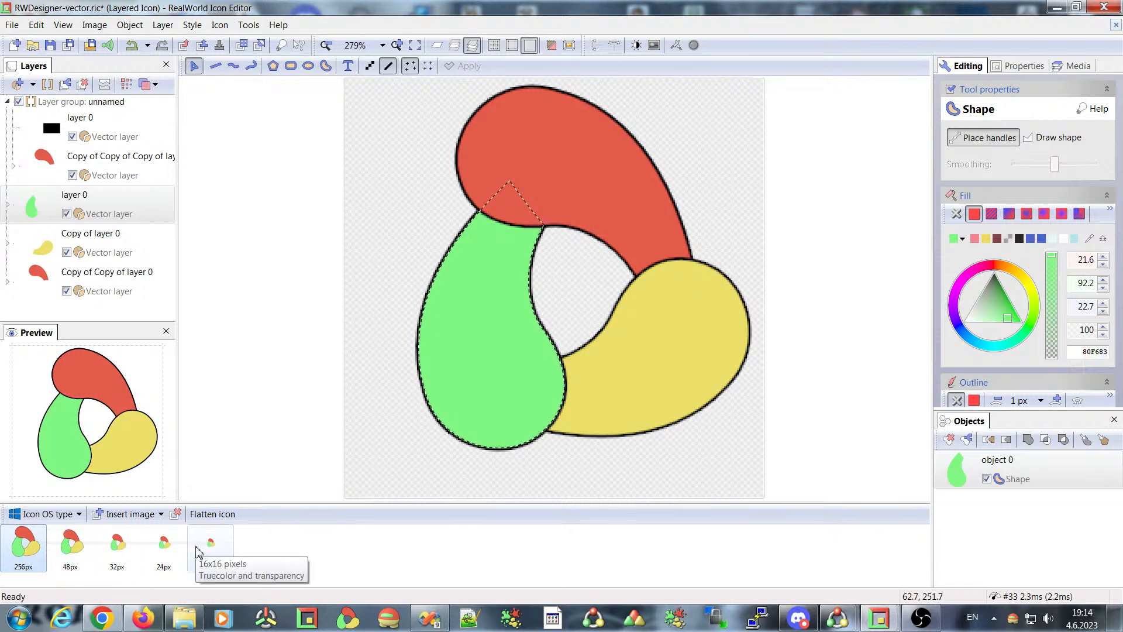
# Compare the previews of the icon's 48, 32, 24 and 16 px images.
pyautogui.click(116, 546)
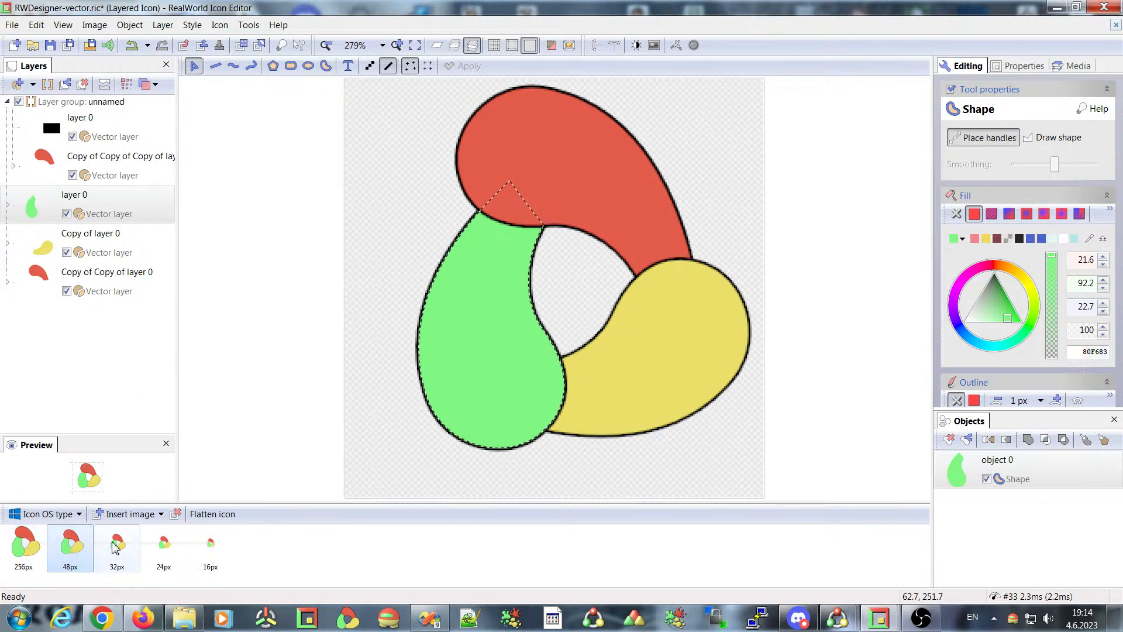
pyautogui.click(164, 545)
pyautogui.click(212, 550)
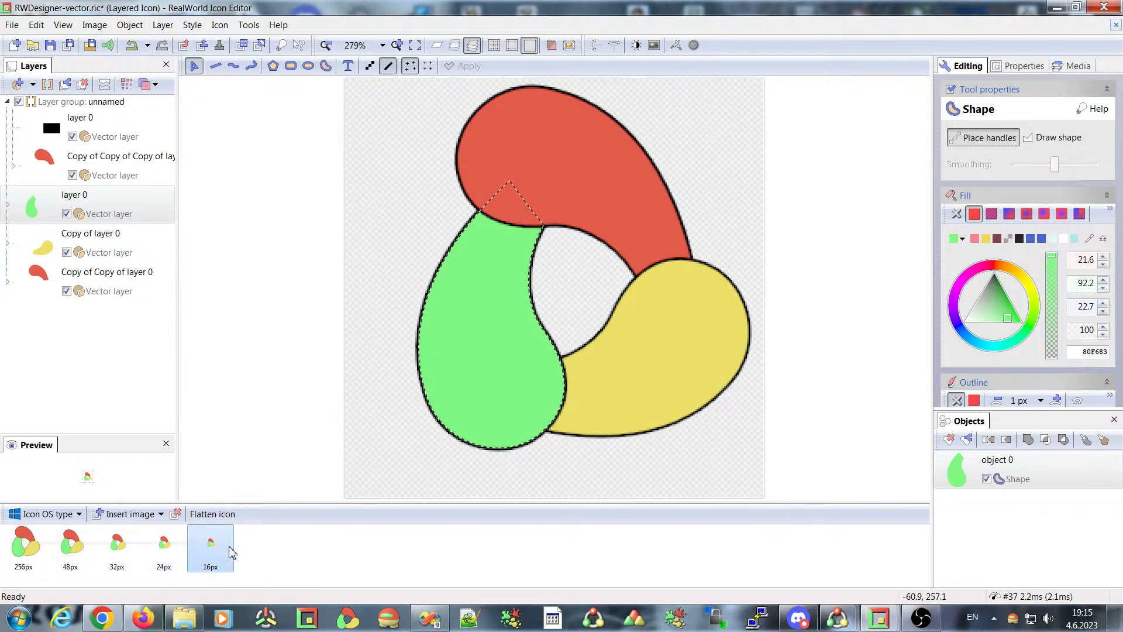
# Reposition the green shape twice, checking the 24 and 32 px previews between the moves.
pyautogui.moveTo(498, 355); pyautogui.dragTo(473, 344)
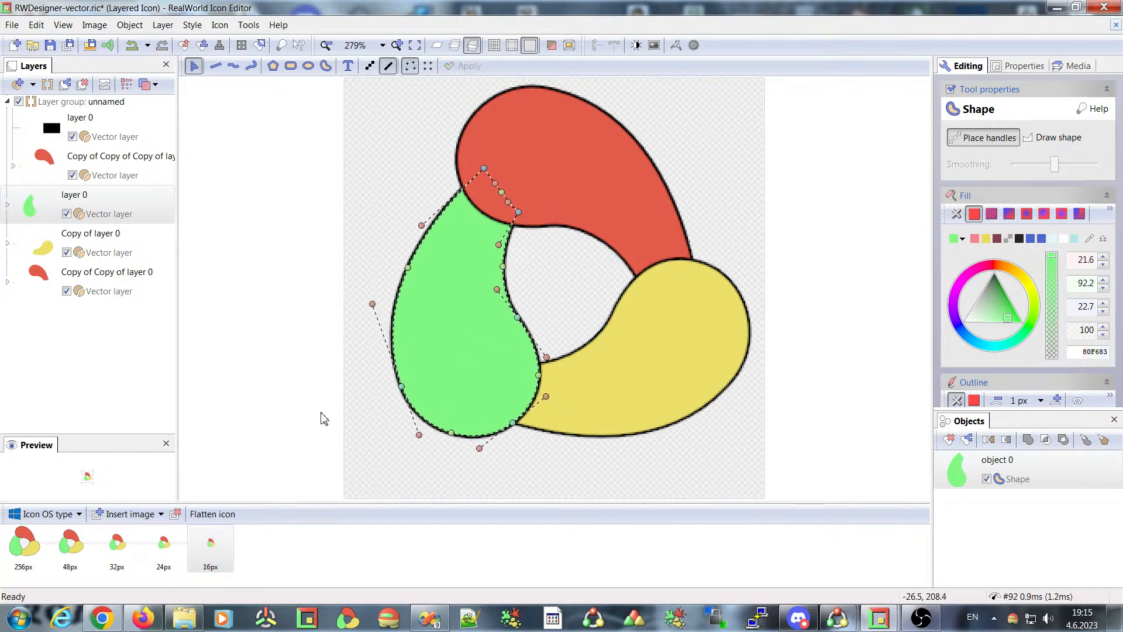
pyautogui.click(164, 544)
pyautogui.click(117, 552)
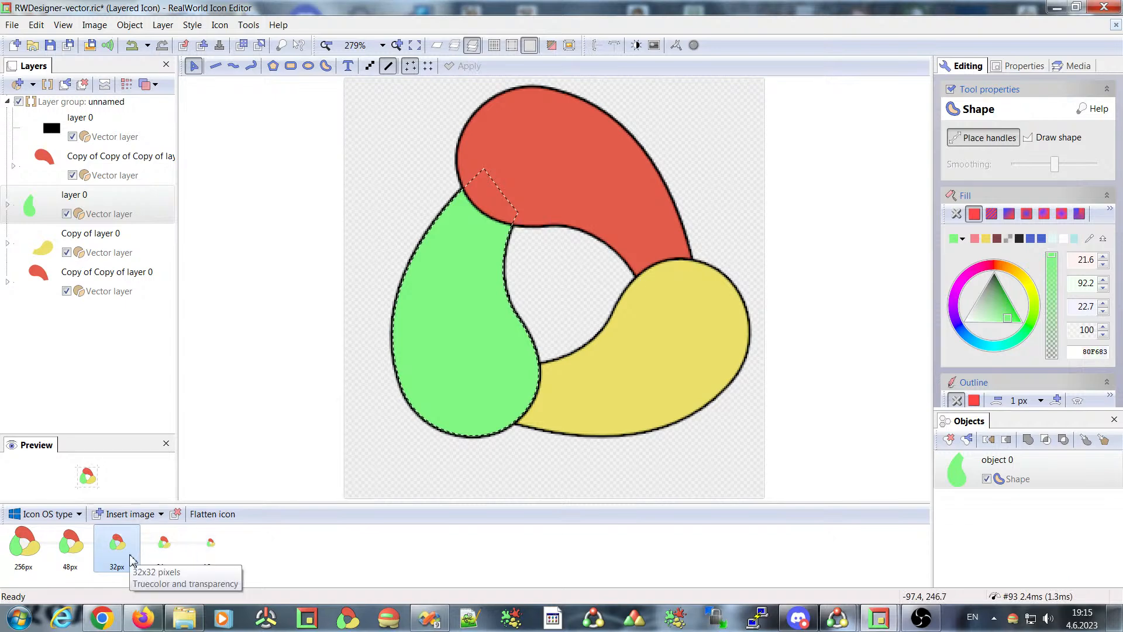
pyautogui.moveTo(446, 370); pyautogui.dragTo(471, 366)
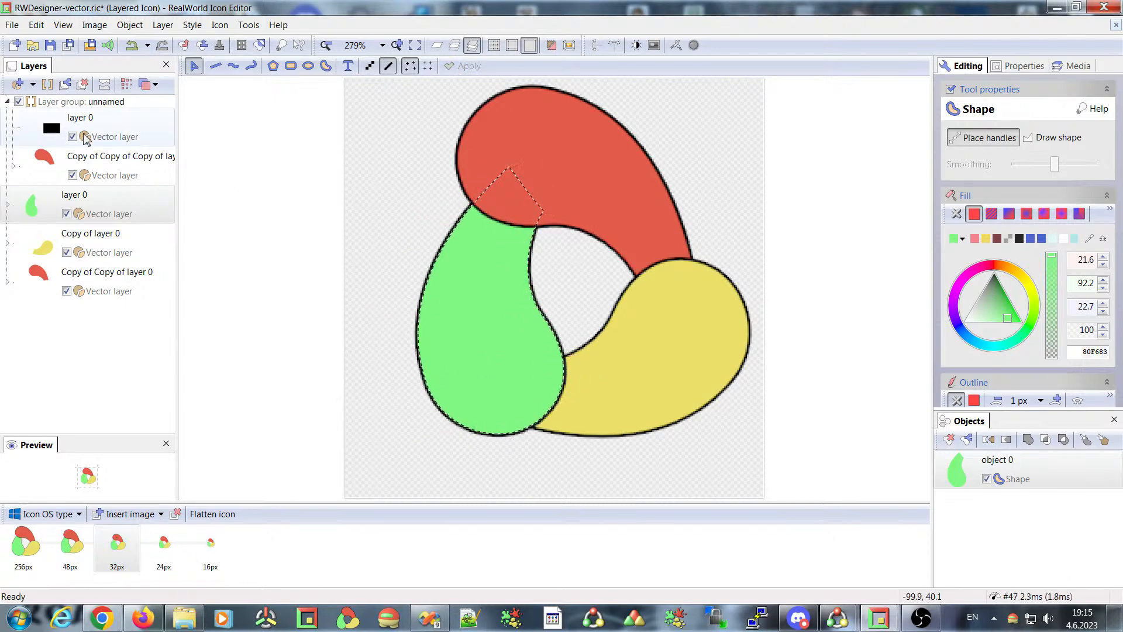
# Move the green shape outward, change its fill to blue (809AF6), and nudge it slightly back inward.
pyautogui.moveTo(489, 346); pyautogui.dragTo(452, 379)
pyautogui.click(962, 341)
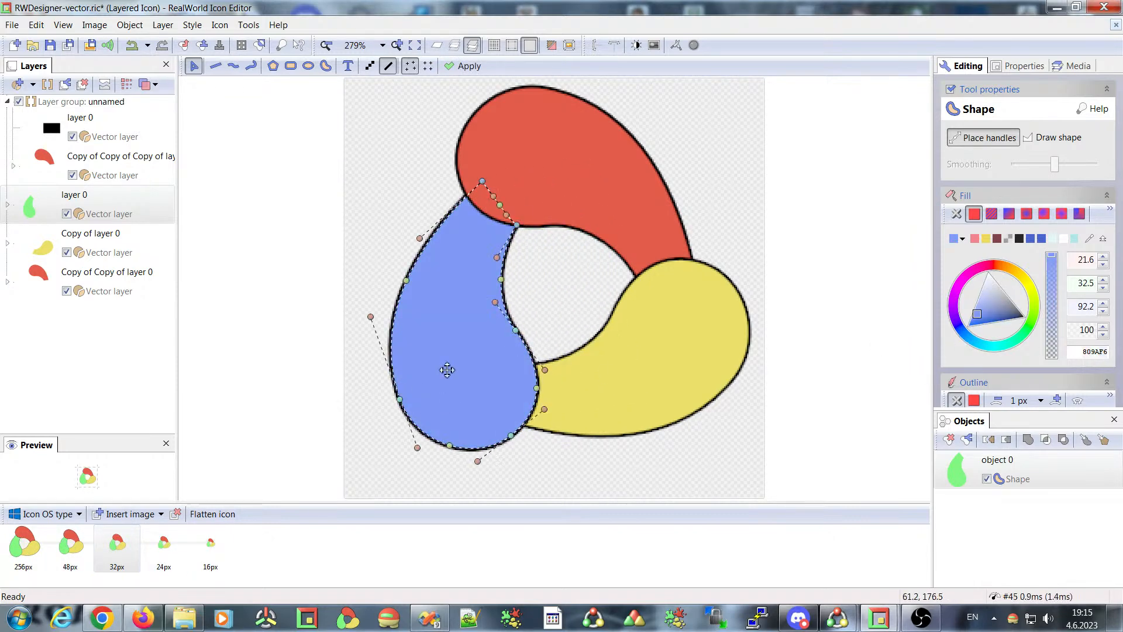
pyautogui.moveTo(439, 336); pyautogui.dragTo(447, 328)
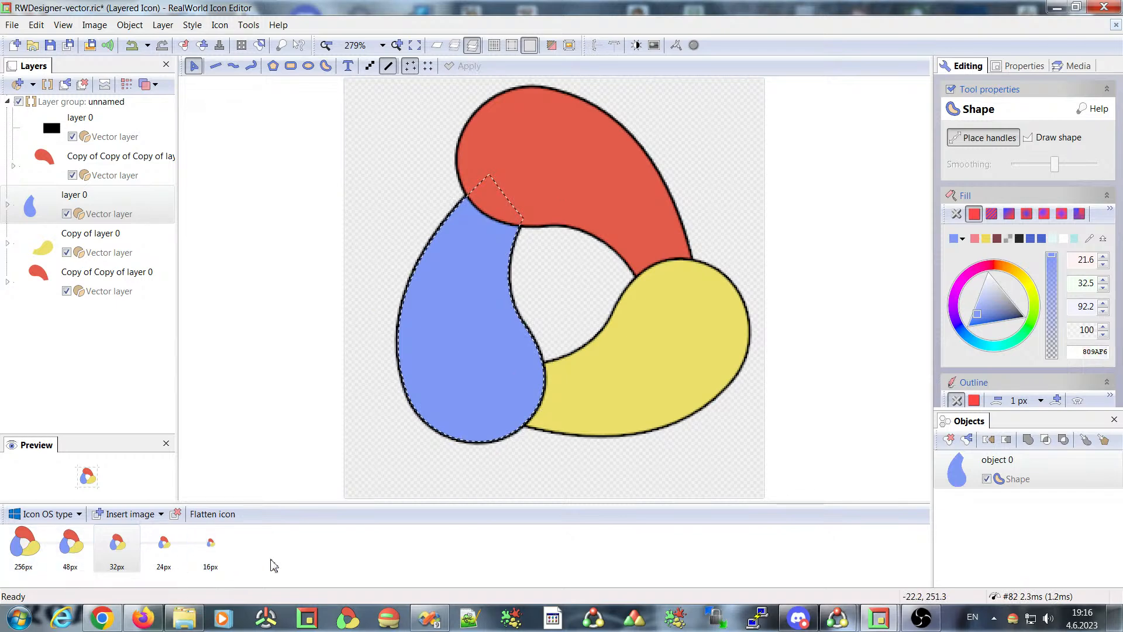
# Insert a custom 60-pixel image in 32bpp format into the layered icon.
pyautogui.click(161, 514)
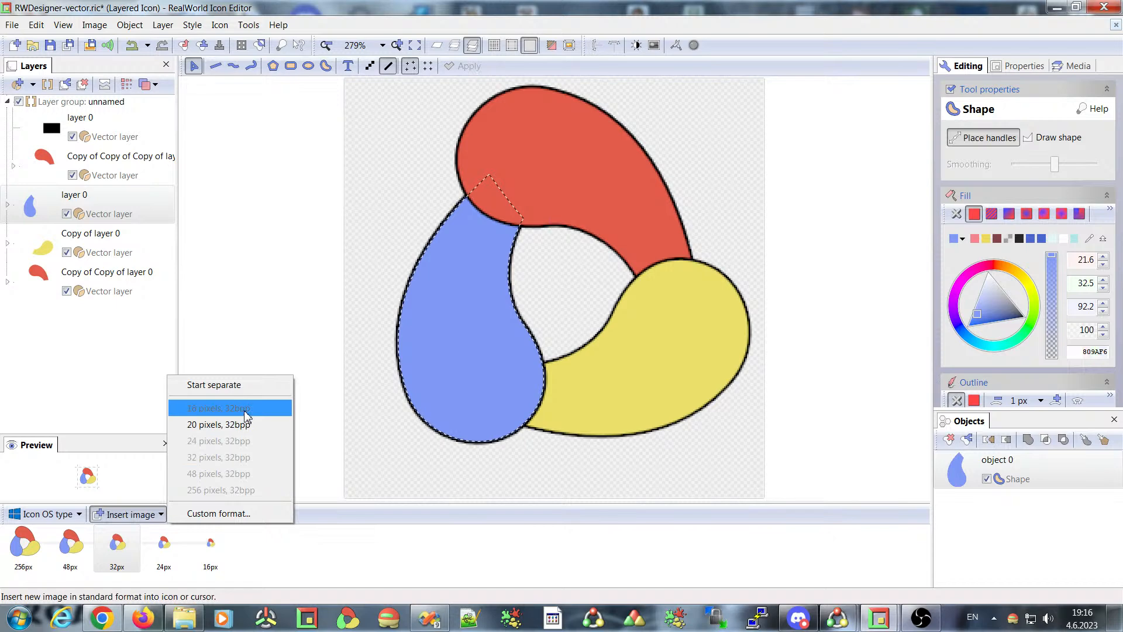
pyautogui.click(225, 513)
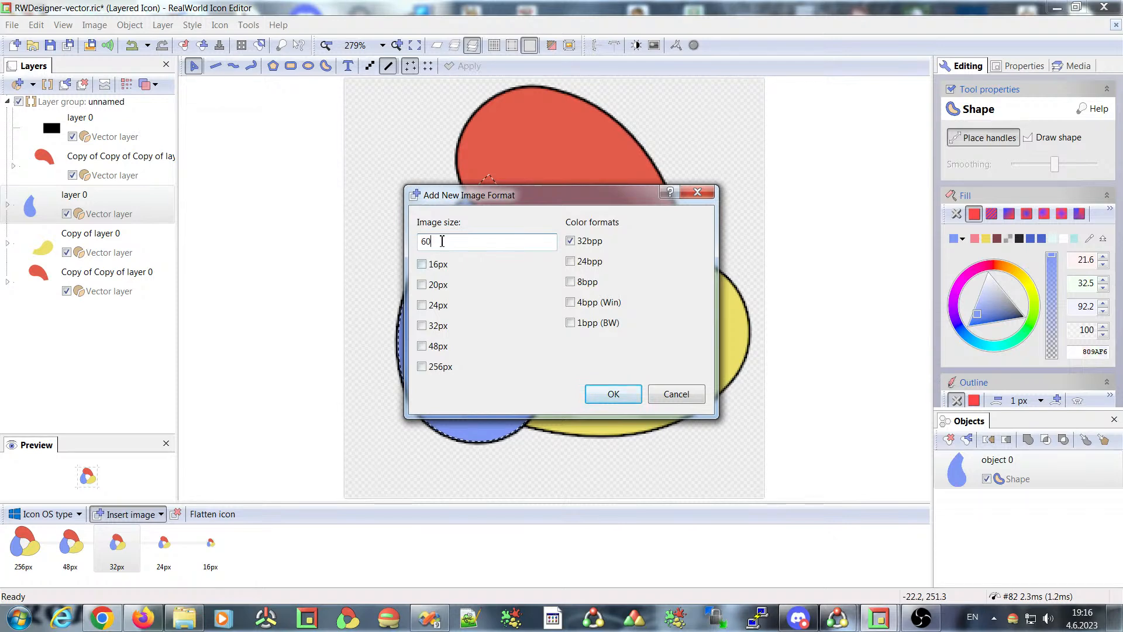
pyautogui.click(611, 394)
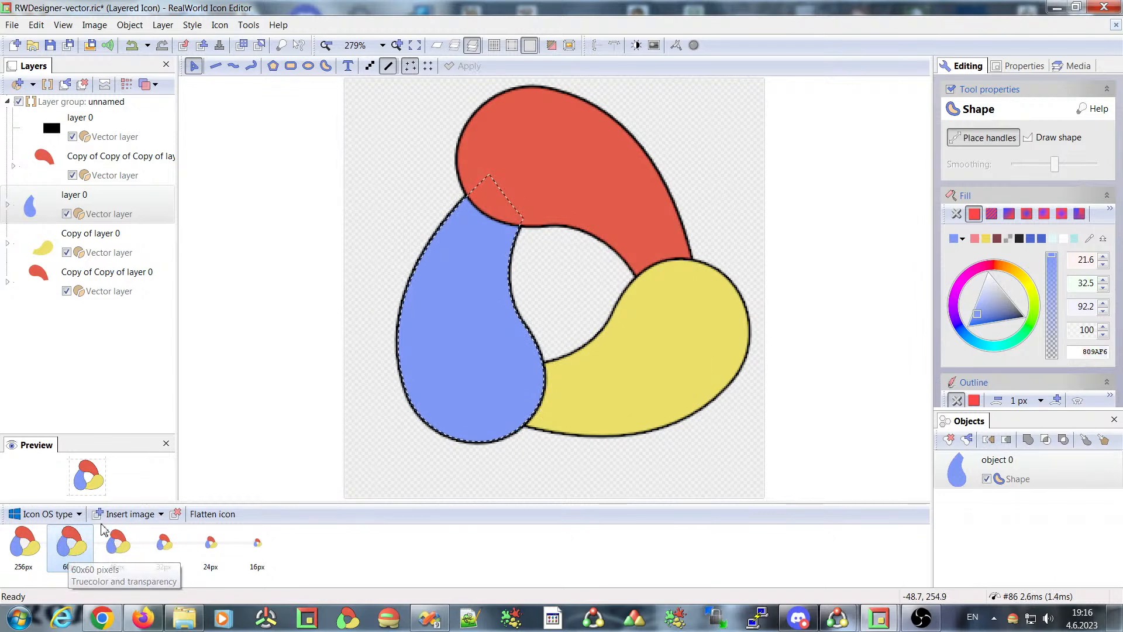
# Preview the icon's 48, 32, 60 and 16 px images to compare the inserted size with the others.
pyautogui.click(120, 550)
pyautogui.click(166, 550)
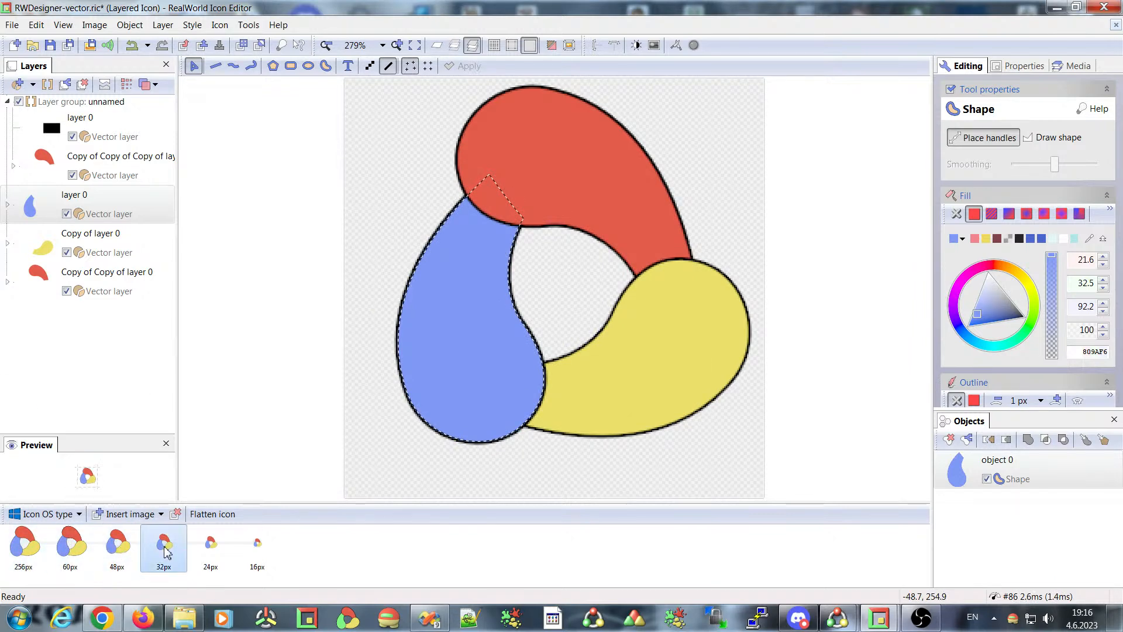
pyautogui.click(71, 546)
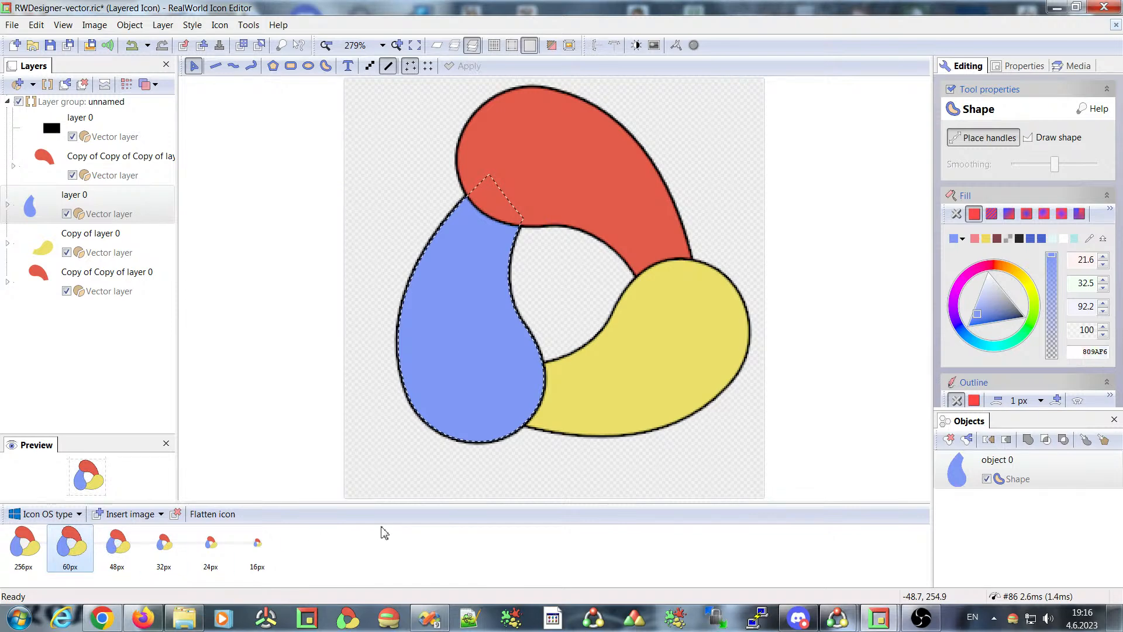
pyautogui.moveTo(483, 270)
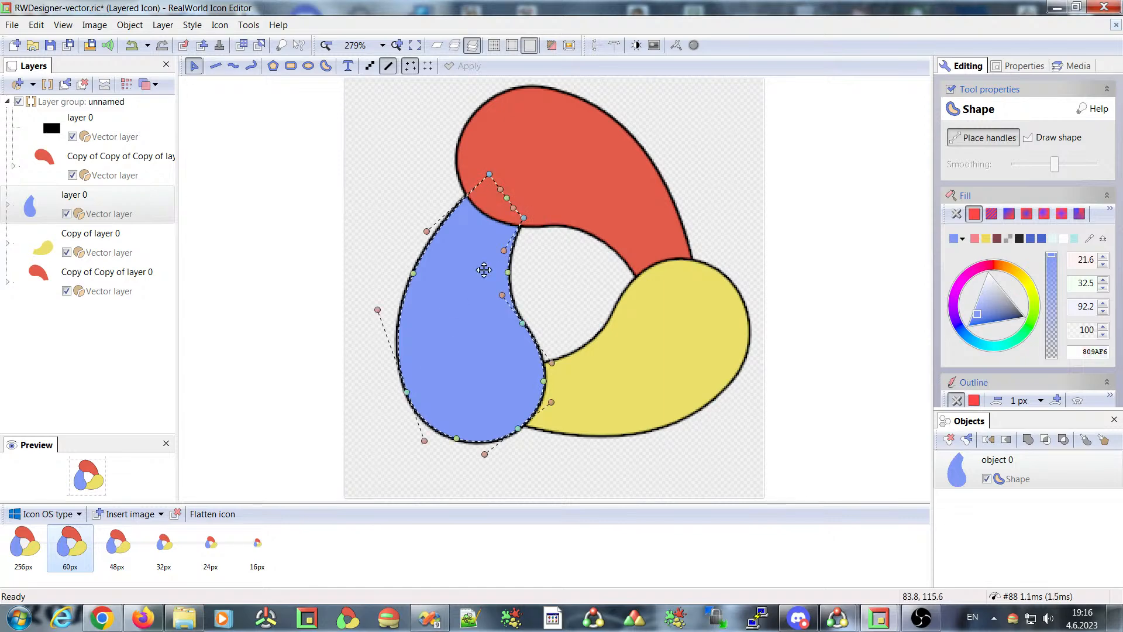
pyautogui.click(258, 550)
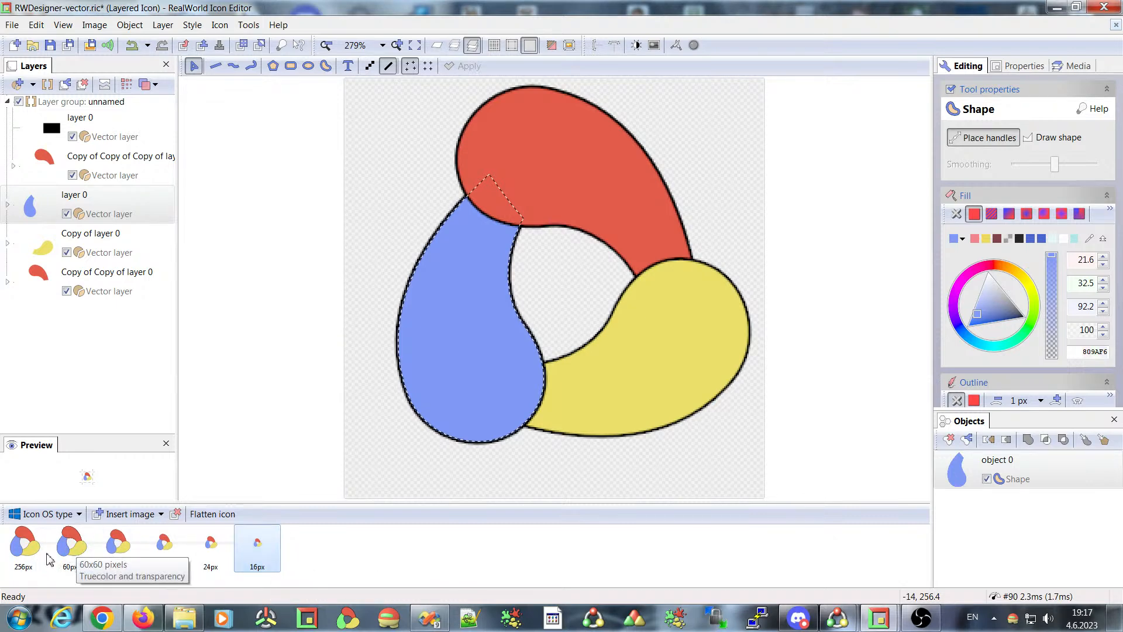
# Check the 256 px preview, then delete the 60 px image from the layered icon.
pyautogui.click(19, 545)
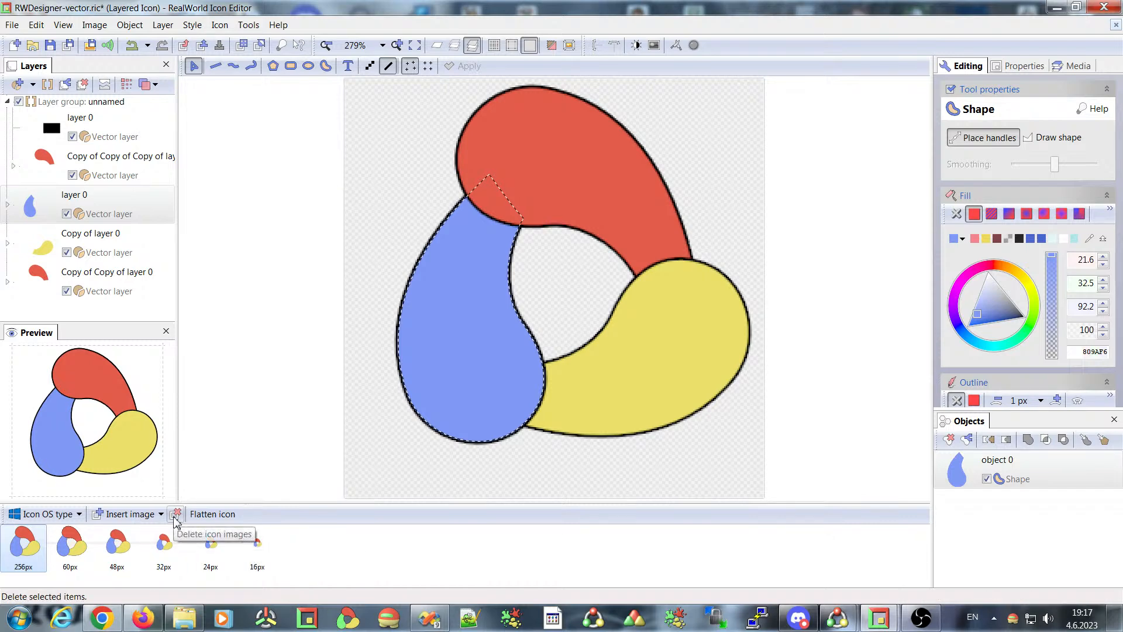
pyautogui.click(81, 552)
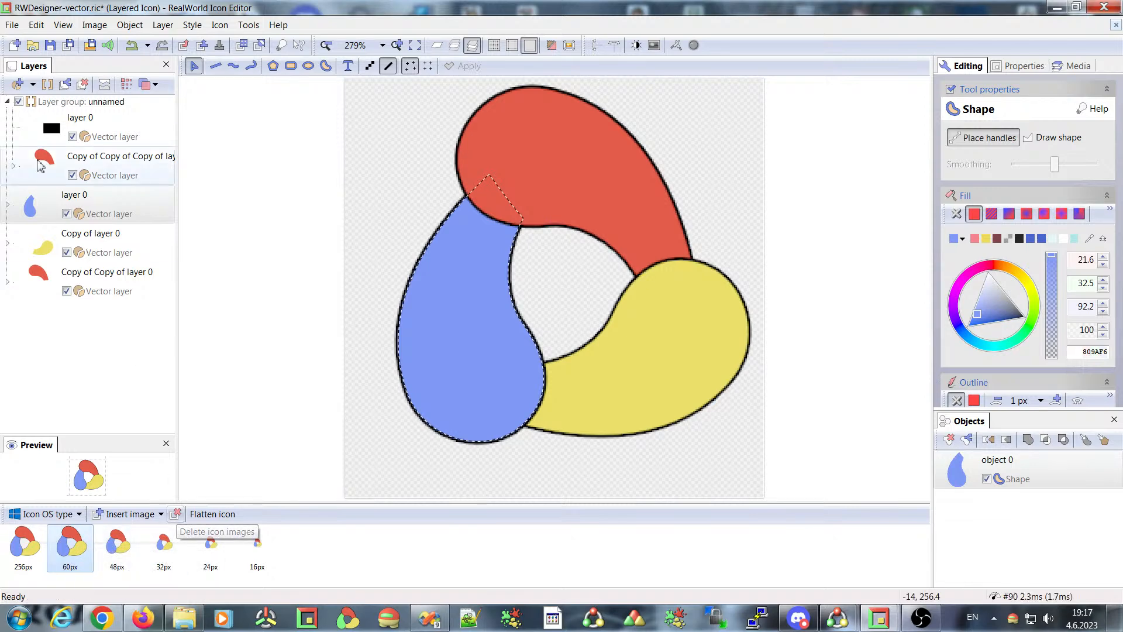
pyautogui.click(36, 25)
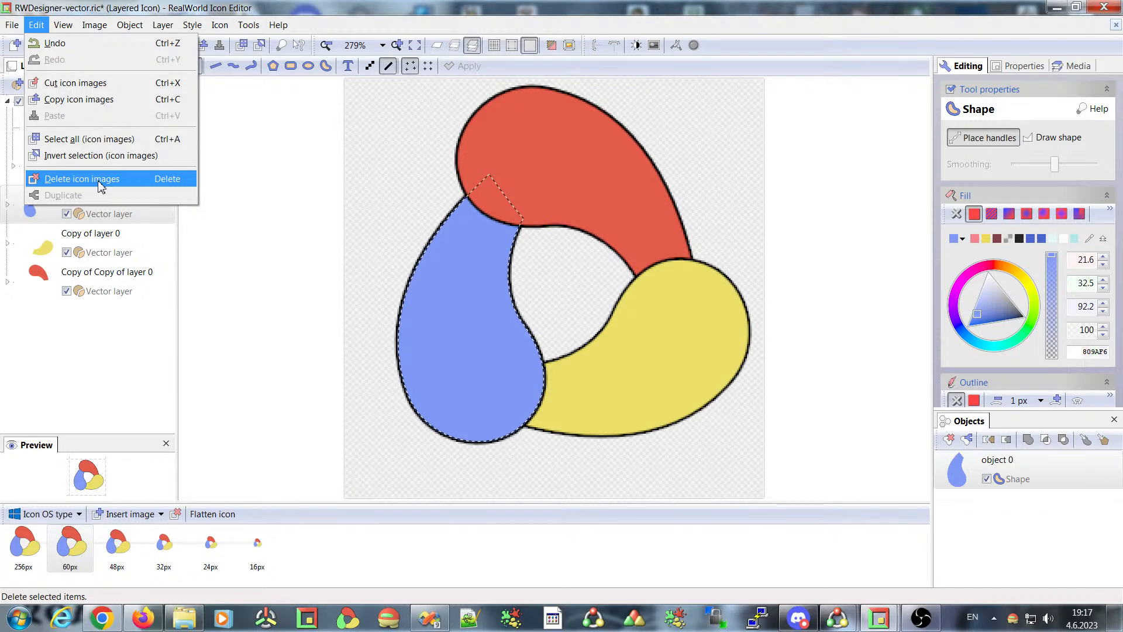
pyautogui.click(69, 542)
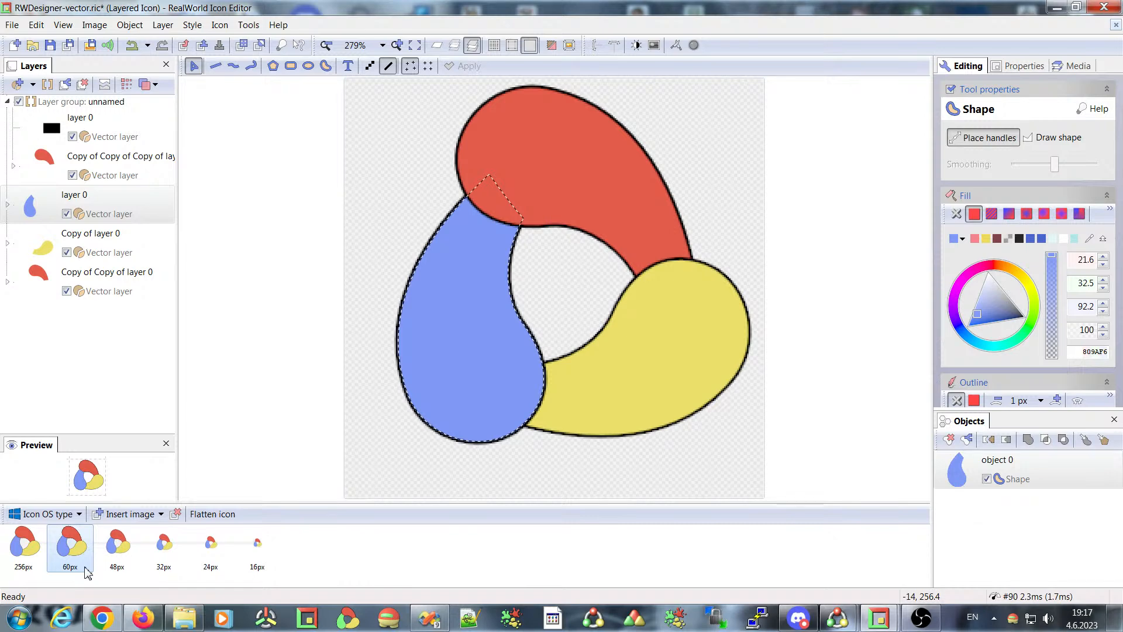
pyautogui.press('Delete')
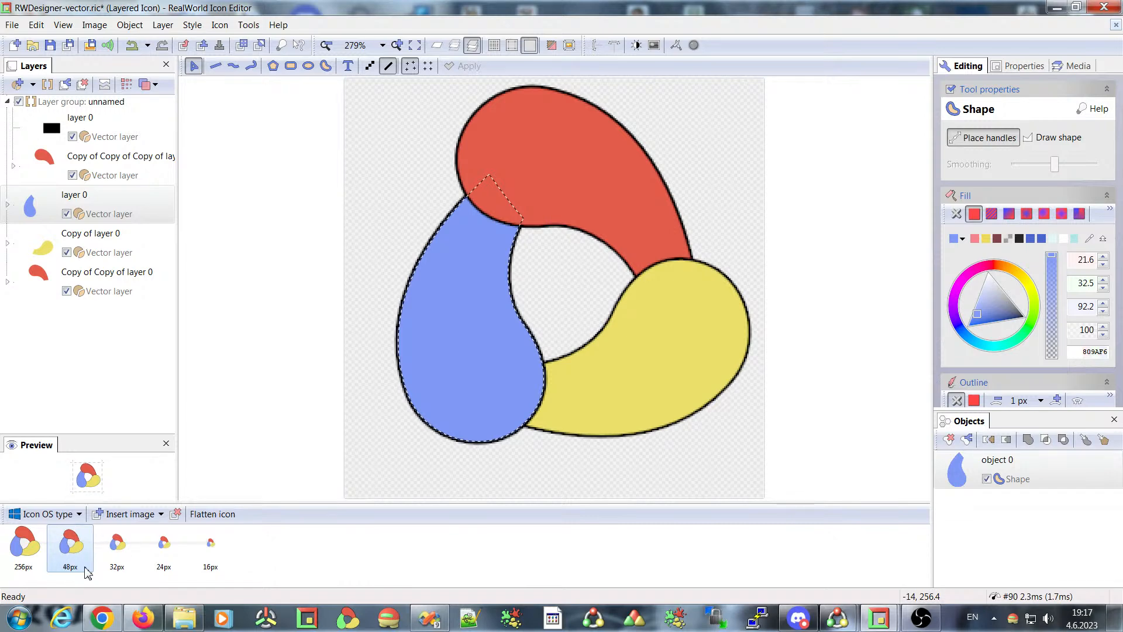
# Preview the icon's 48, 32, 24 and 16 px images, which share the same layers.
pyautogui.click(110, 545)
pyautogui.click(87, 545)
pyautogui.click(124, 543)
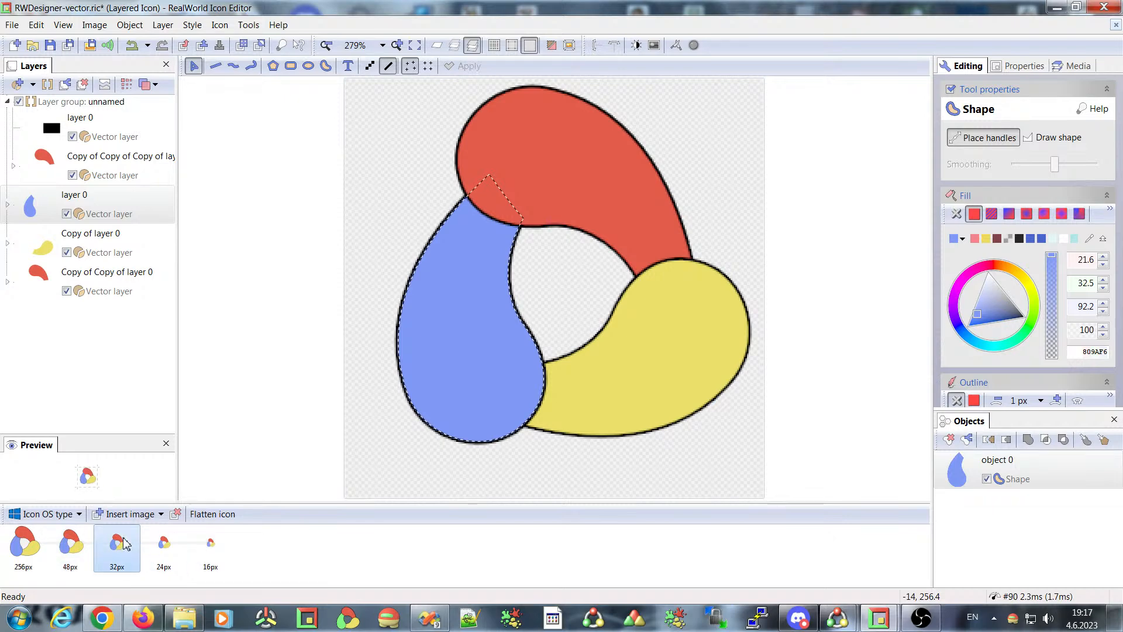
pyautogui.click(165, 545)
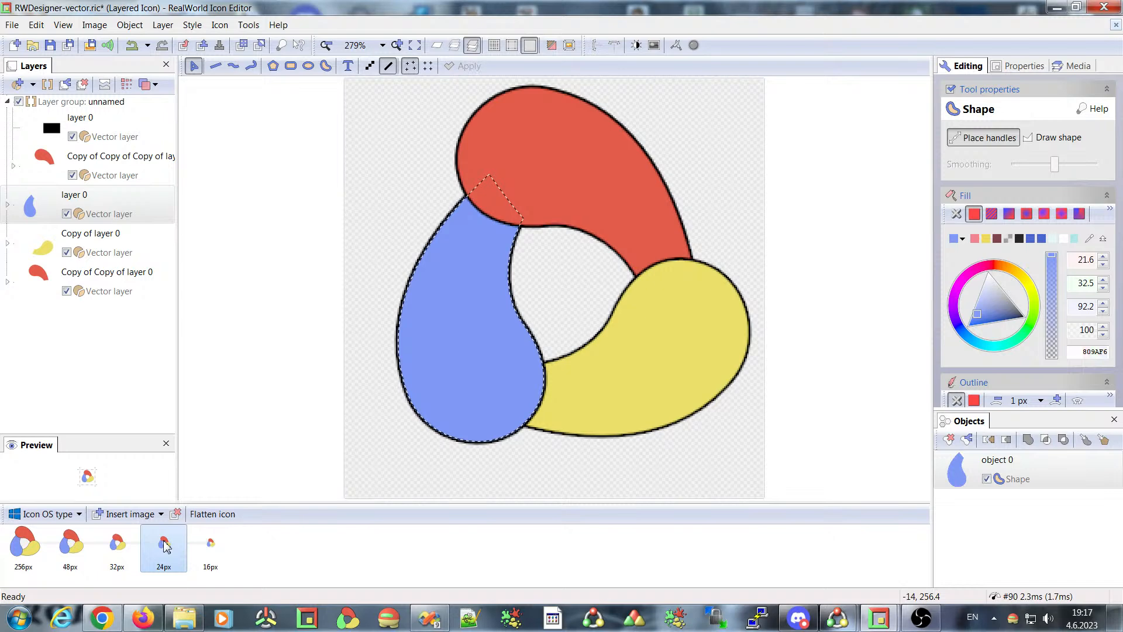
pyautogui.click(211, 550)
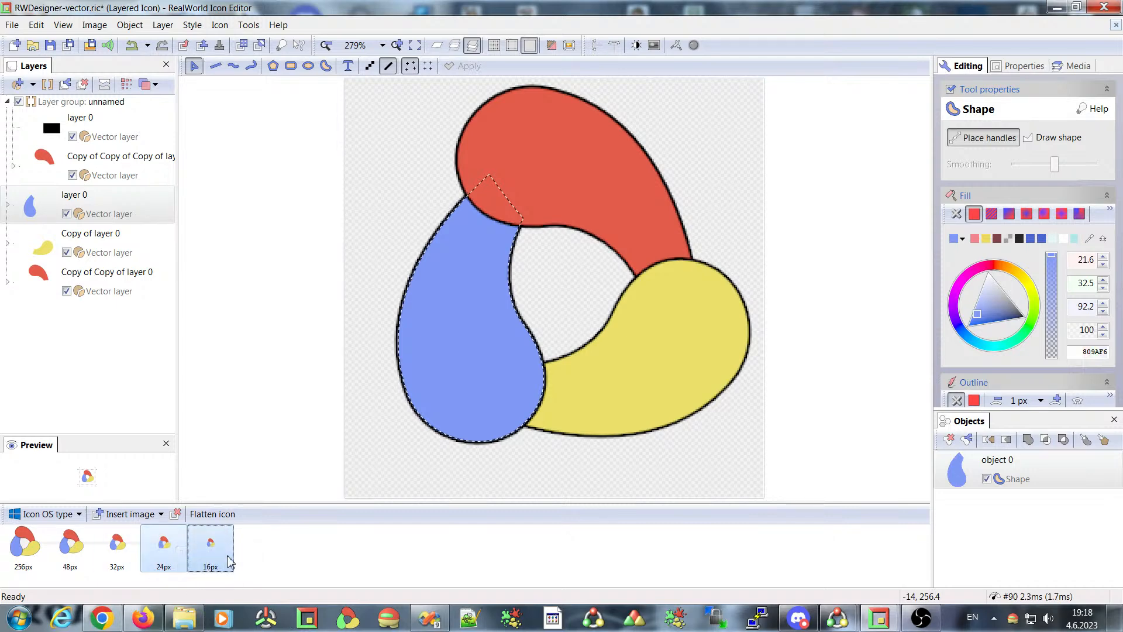
pyautogui.click(117, 547)
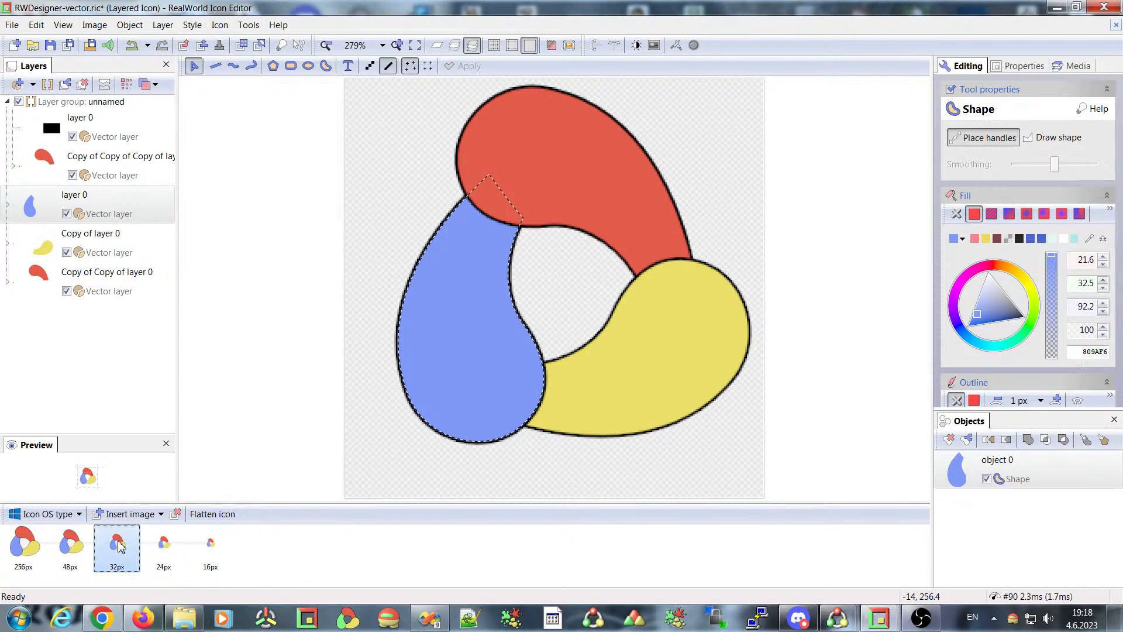
# Select the 24 and 16 px images together and separate them from the larger sizes into their own linked group.
pyautogui.click(165, 550)
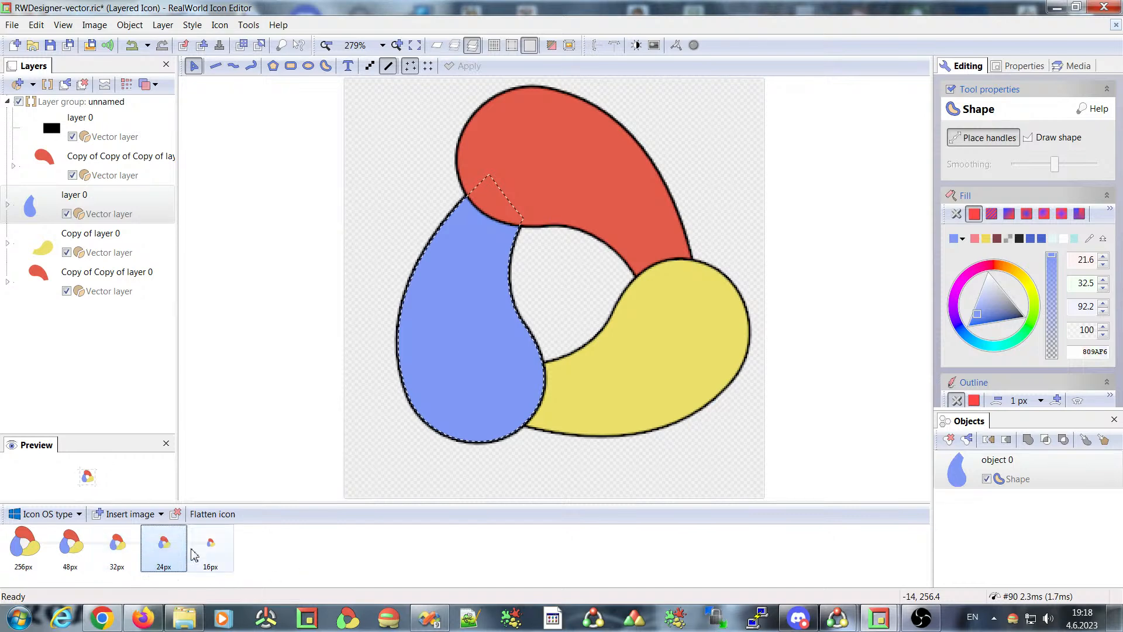
pyautogui.click(212, 547)
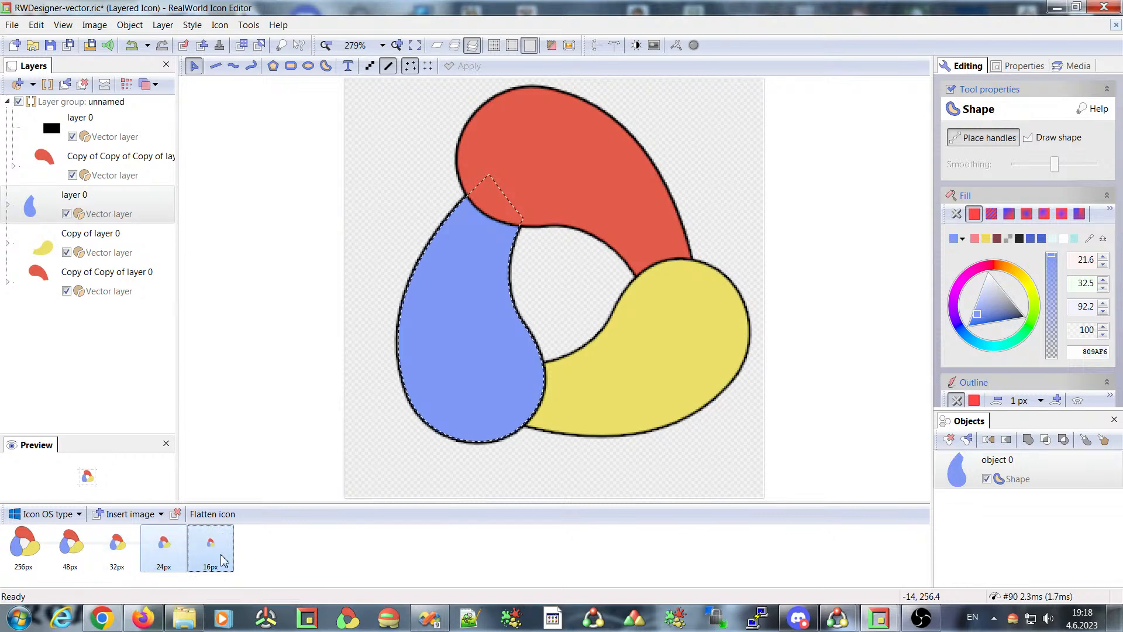
pyautogui.click(114, 537)
pyautogui.moveTo(232, 588); pyautogui.dragTo(146, 529)
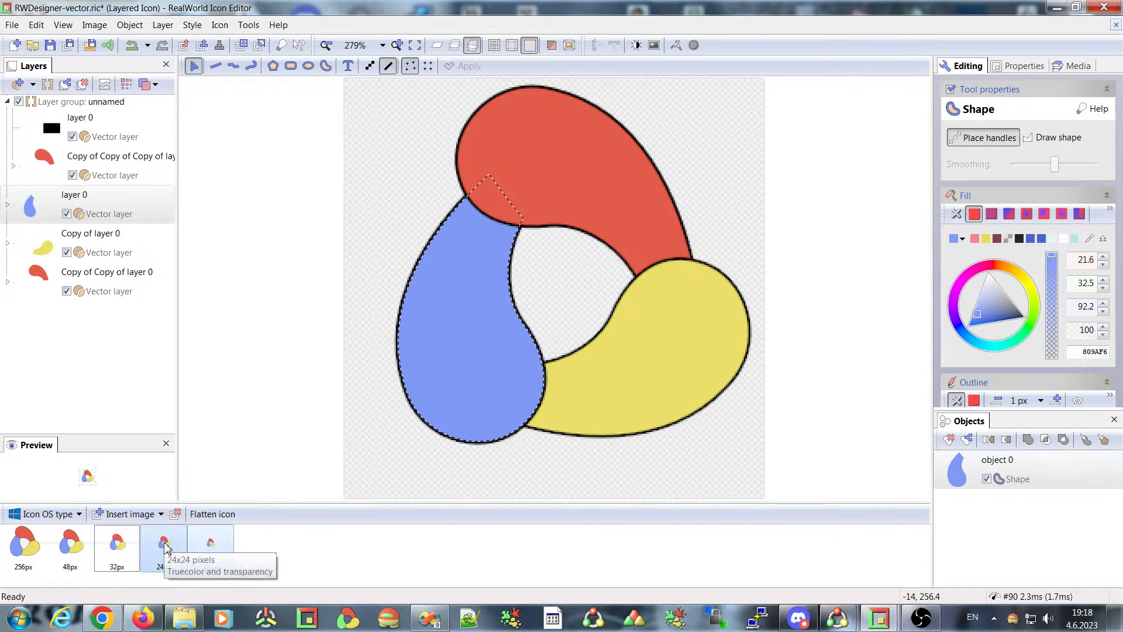
pyautogui.click(191, 558)
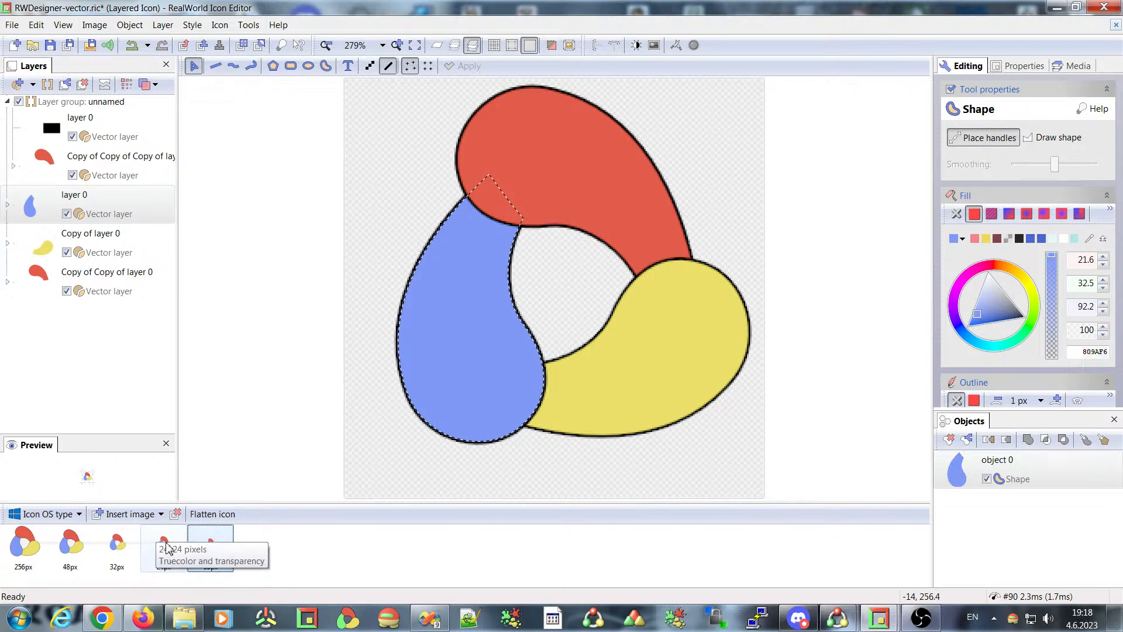
pyautogui.click(169, 547)
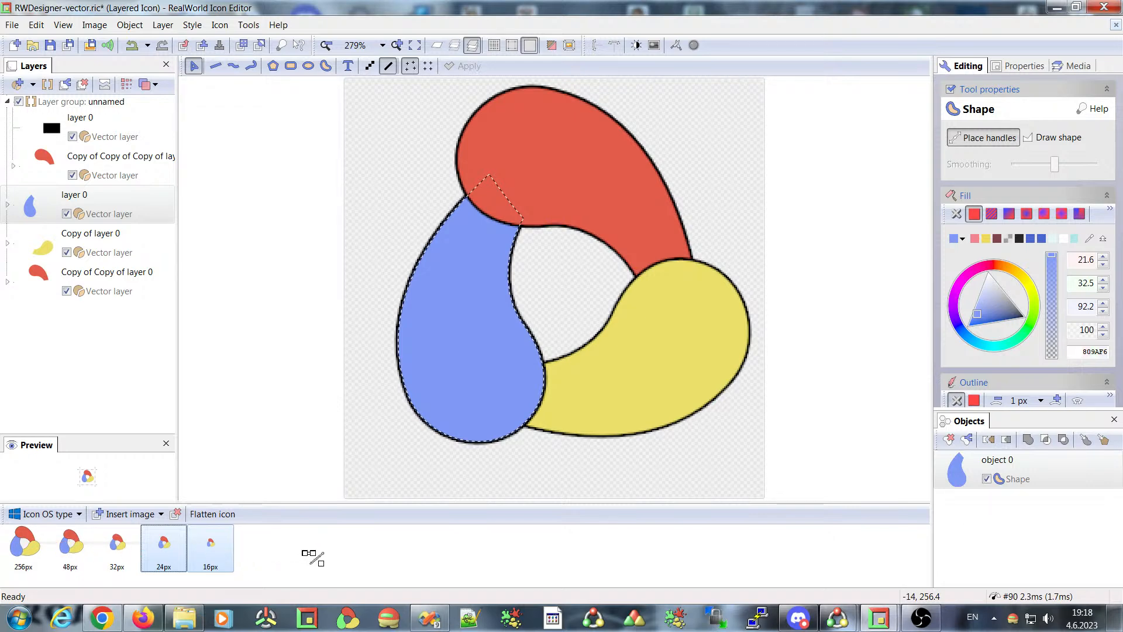
pyautogui.click(289, 548)
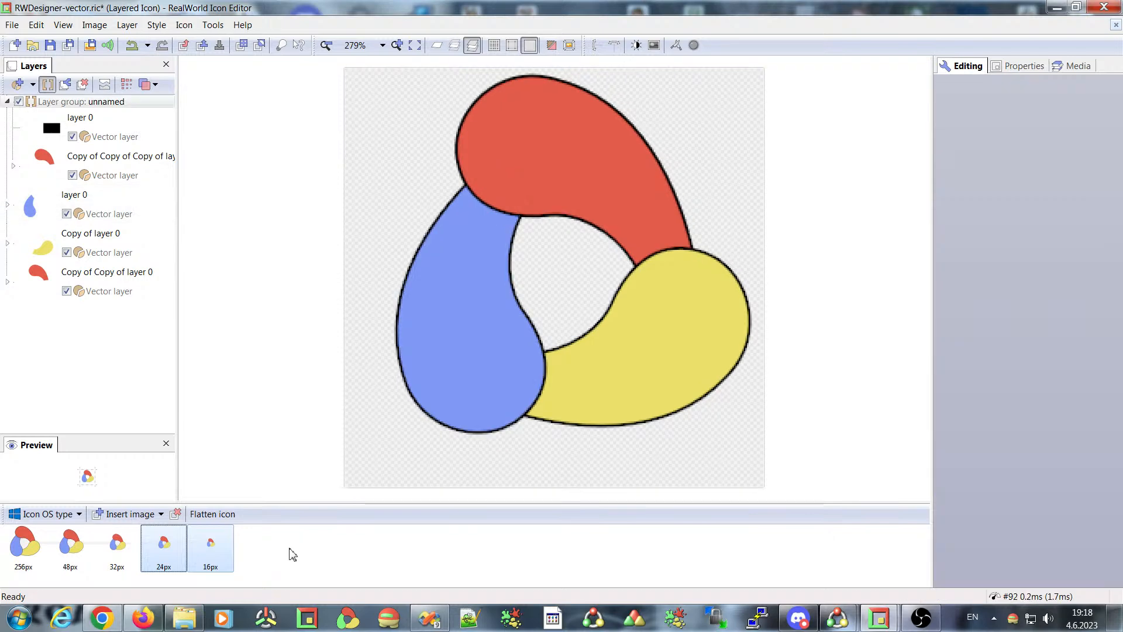
# Compare the 32 and 48 px images with the separated 24 and 16 px images.
pyautogui.click(123, 546)
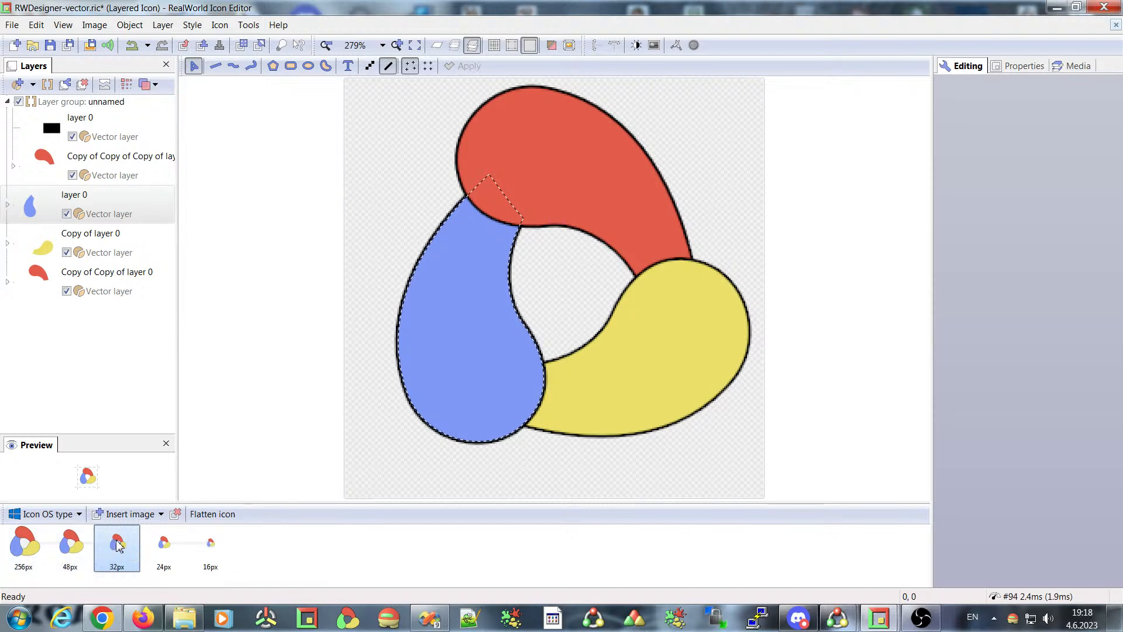
pyautogui.click(73, 546)
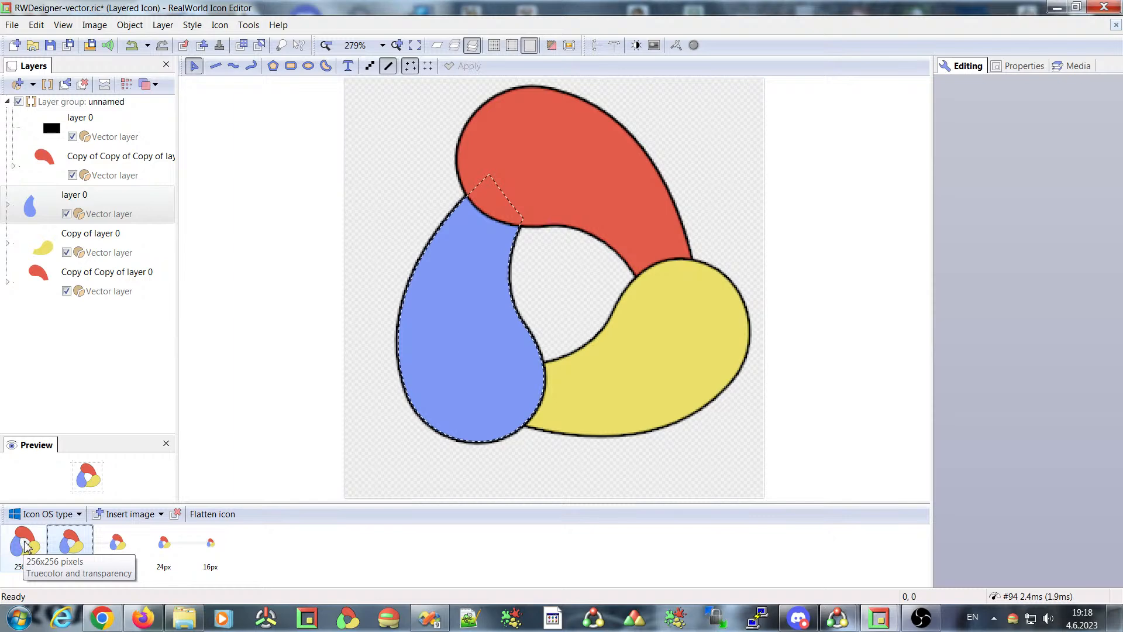
pyautogui.click(164, 553)
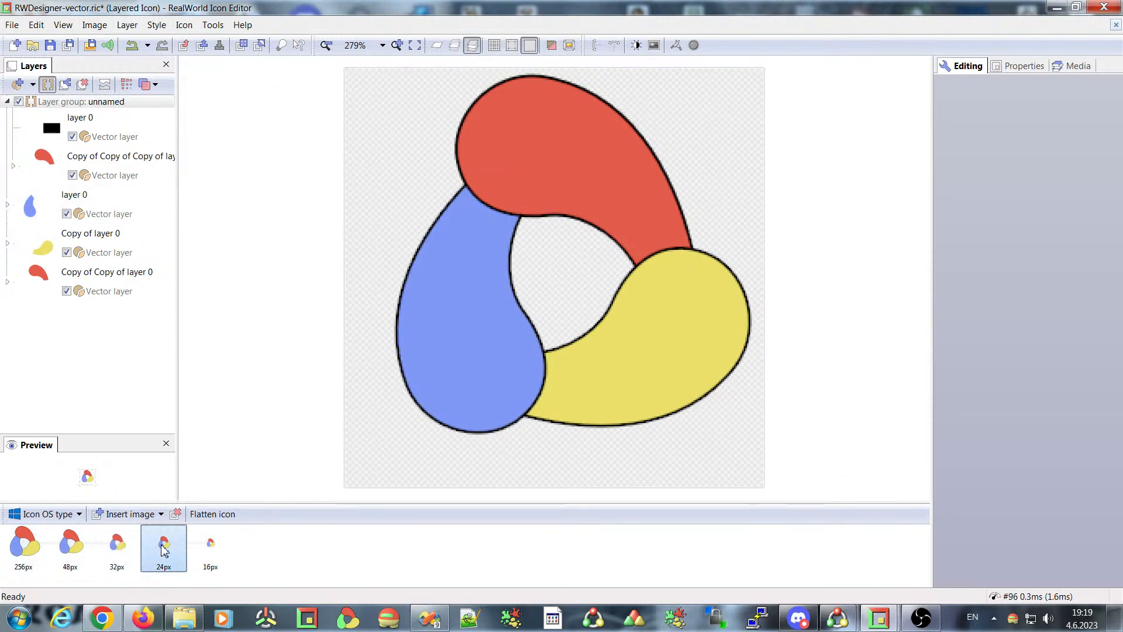
pyautogui.click(210, 548)
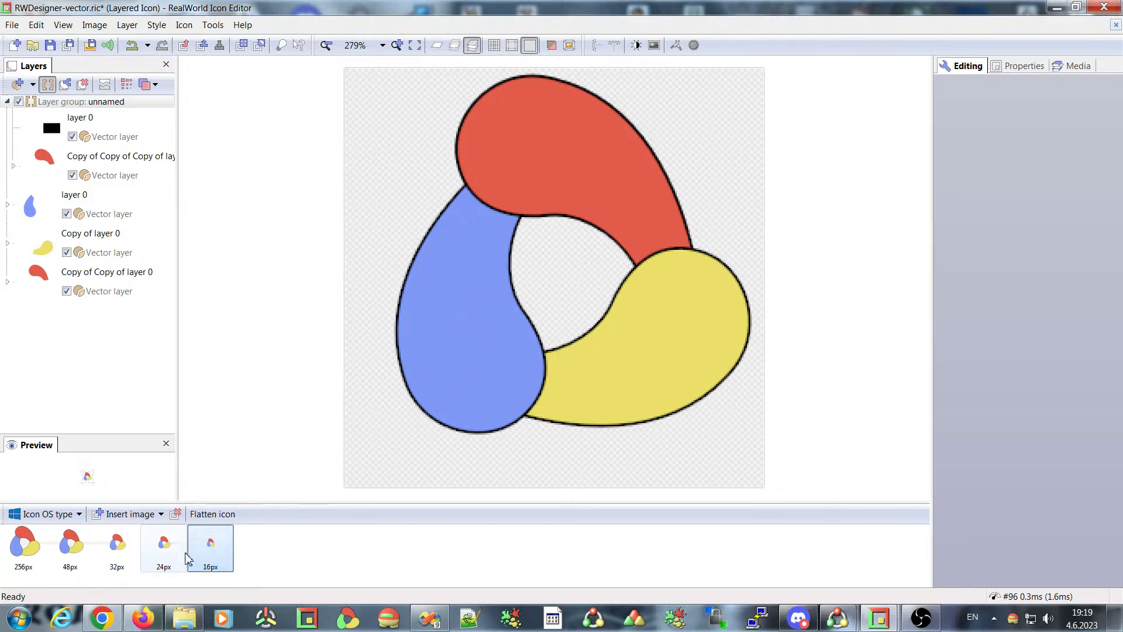
pyautogui.click(164, 544)
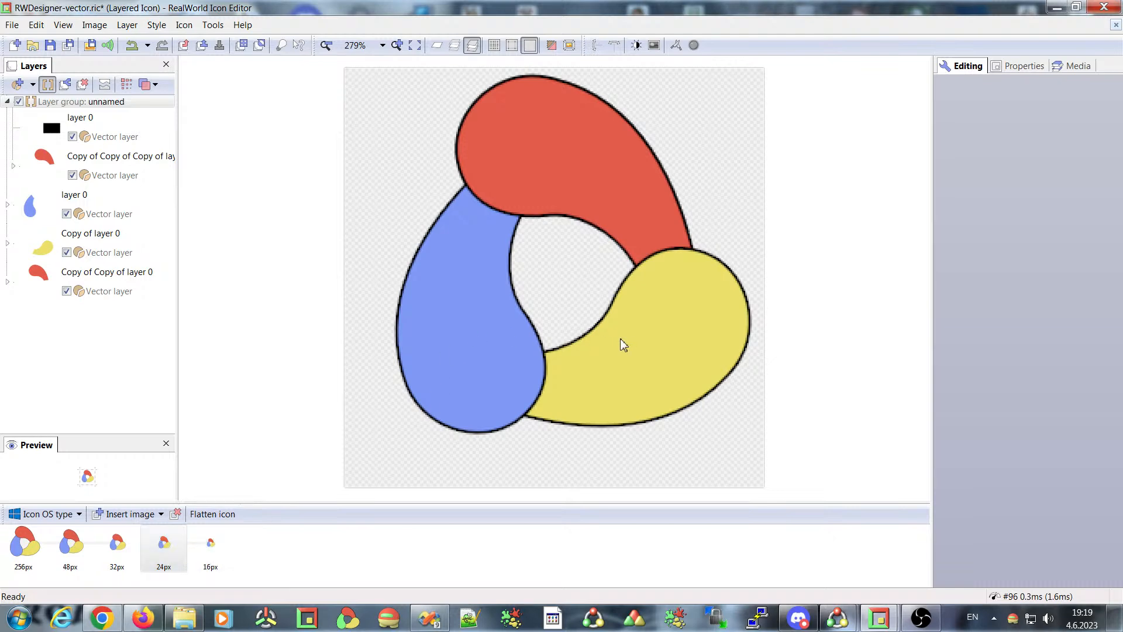
# In the 24 px image's group, move the blue shape slightly outward, fill it with orange (F6B280), and nudge it partly back.
pyautogui.click(53, 215)
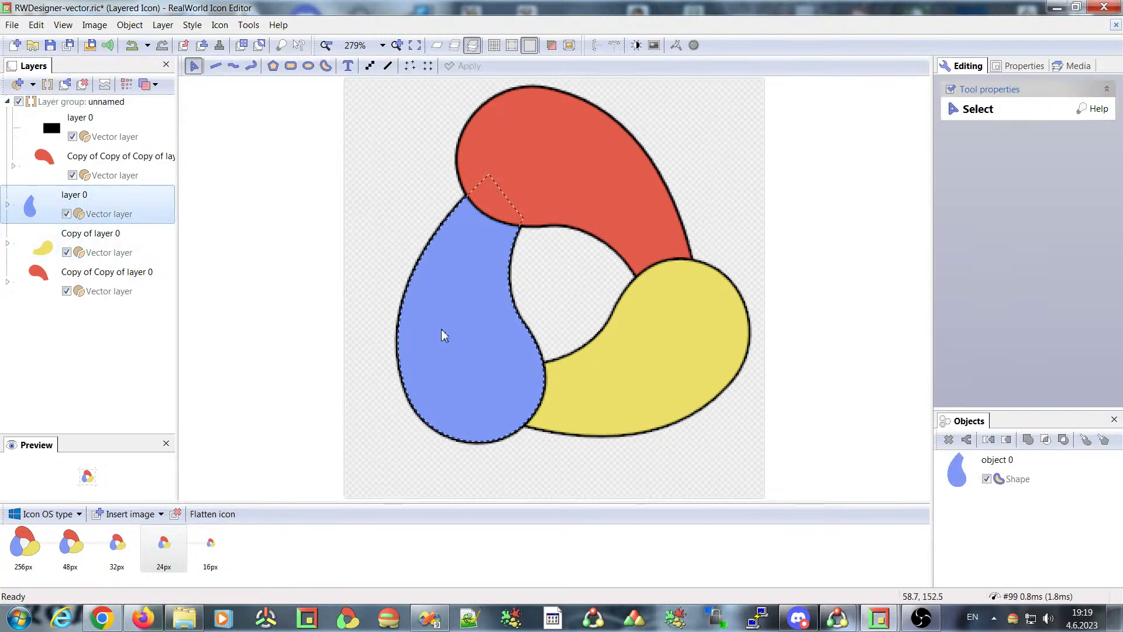
pyautogui.moveTo(461, 335); pyautogui.dragTo(446, 358)
pyautogui.click(1022, 346)
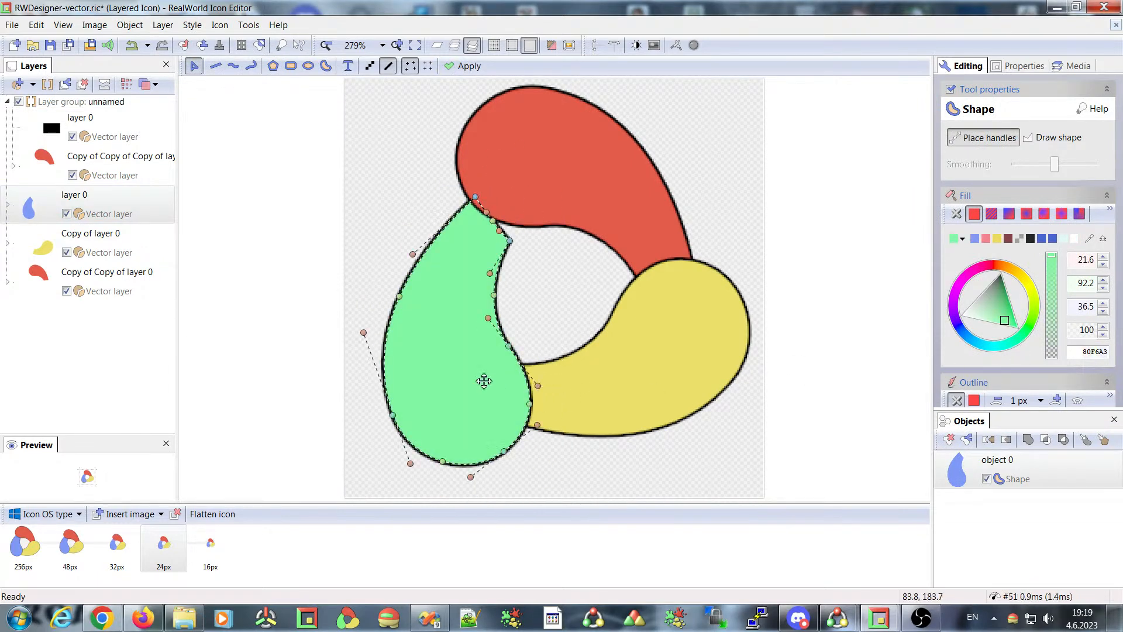
pyautogui.click(1002, 270)
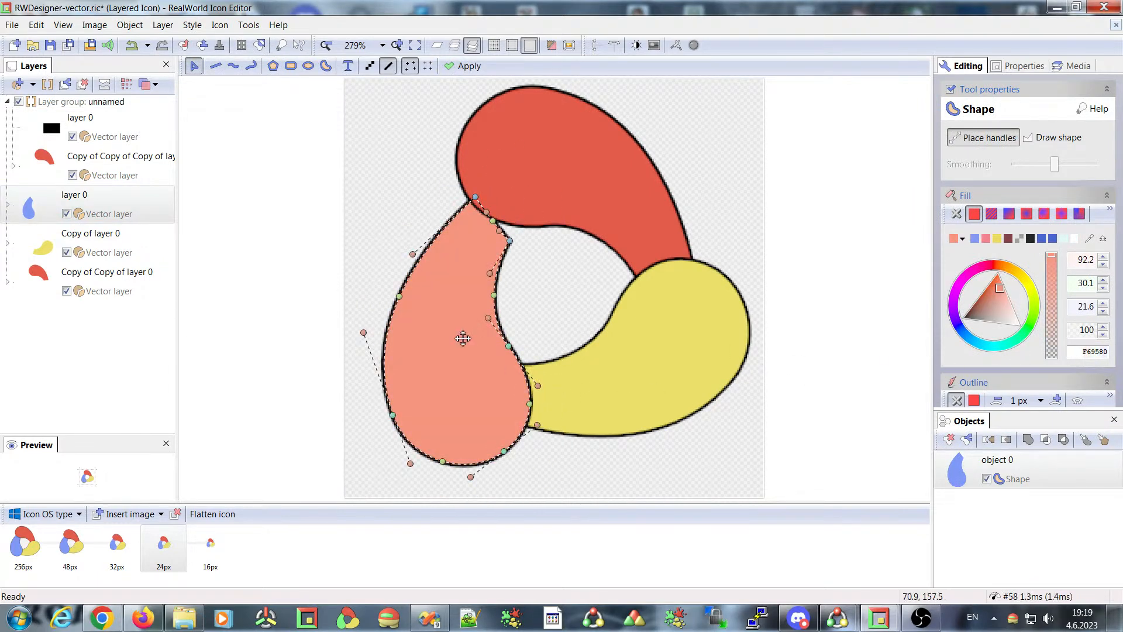
pyautogui.click(1003, 290)
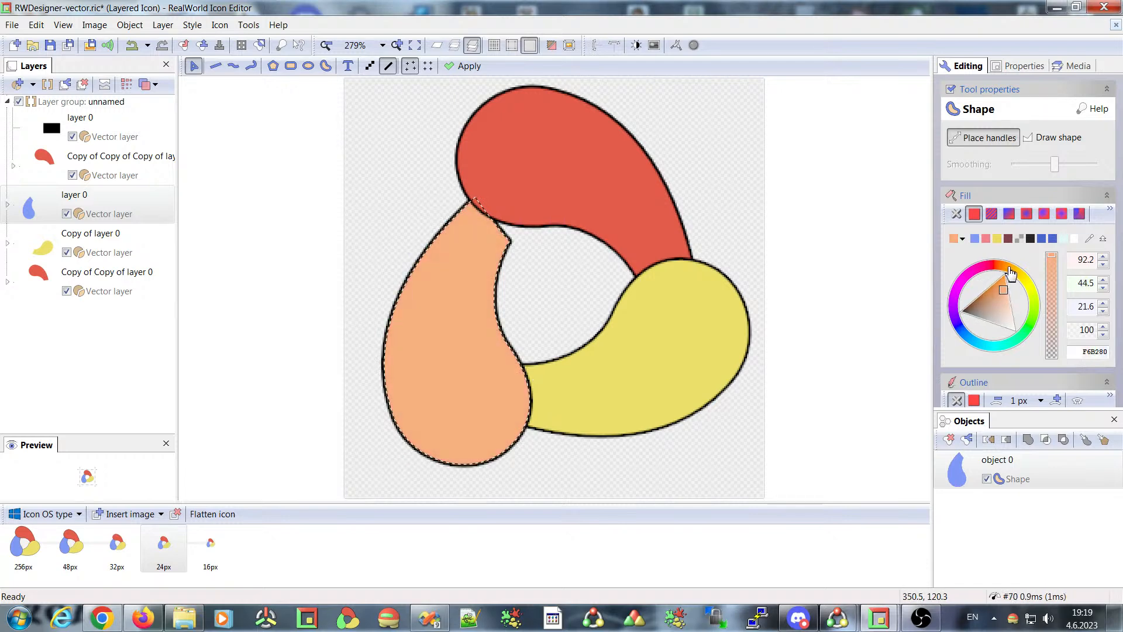
pyautogui.moveTo(471, 377)
pyautogui.mouseDown()
pyautogui.moveTo(468, 349)
pyautogui.moveTo(469, 371)
pyautogui.mouseUp()
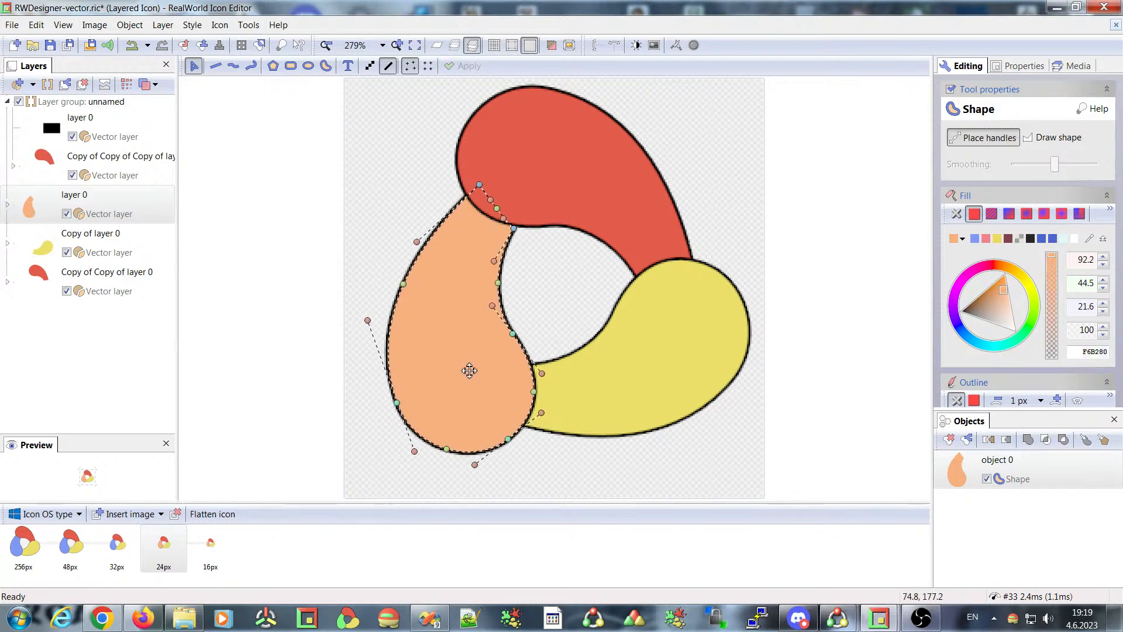
# Compare the recoloured shape in the 16 and 24 px images with the same shape in the 32 px image.
pyautogui.click(210, 546)
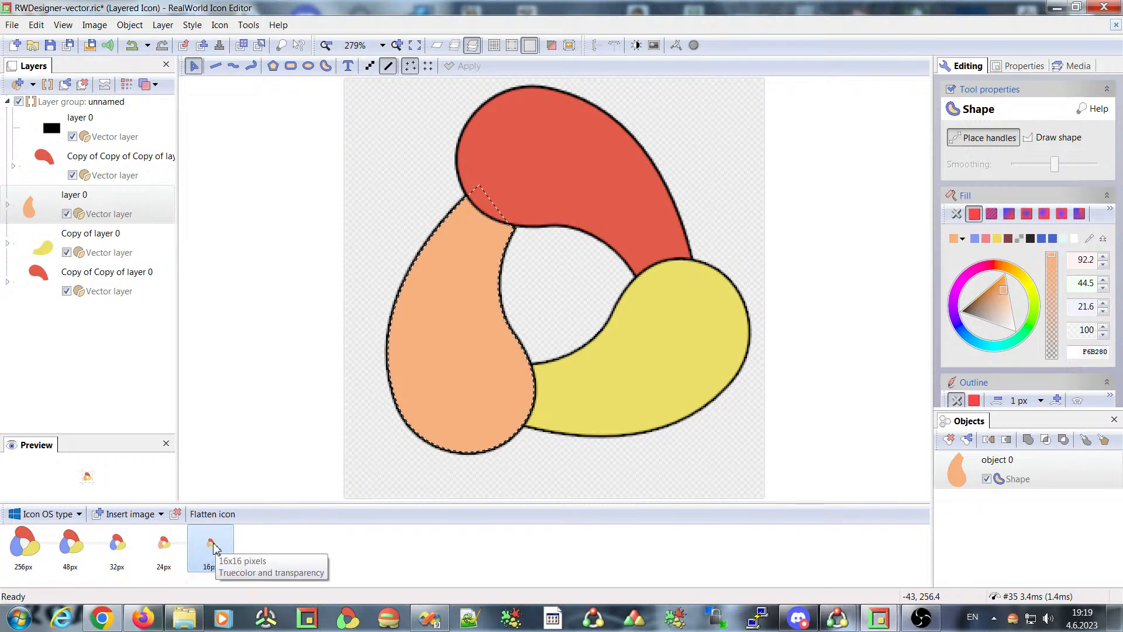
pyautogui.click(118, 545)
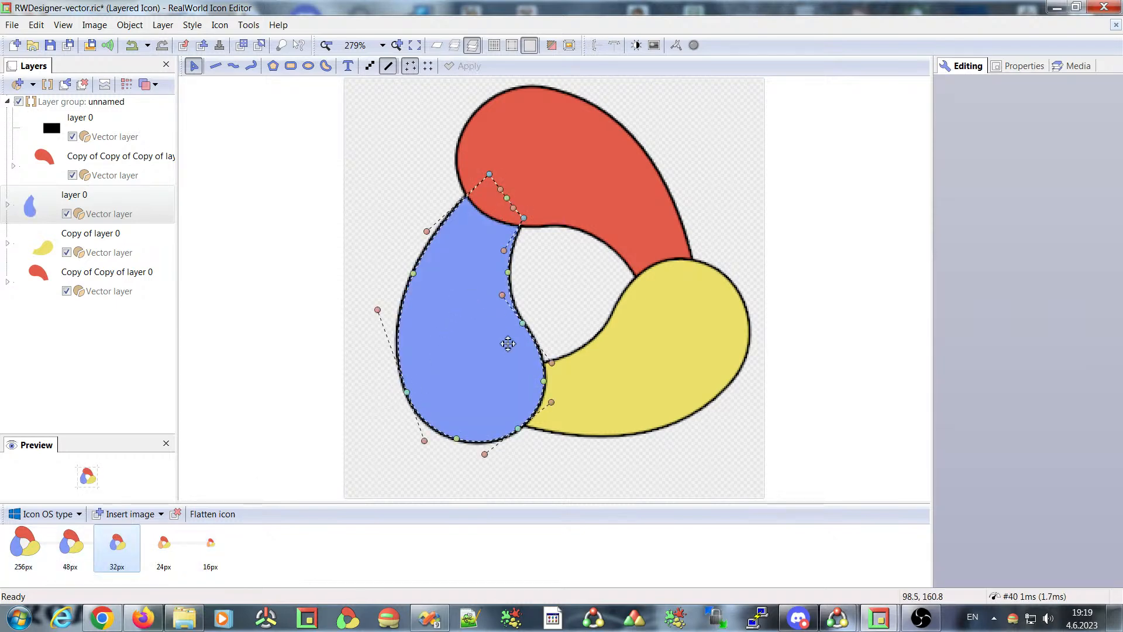
pyautogui.click(164, 544)
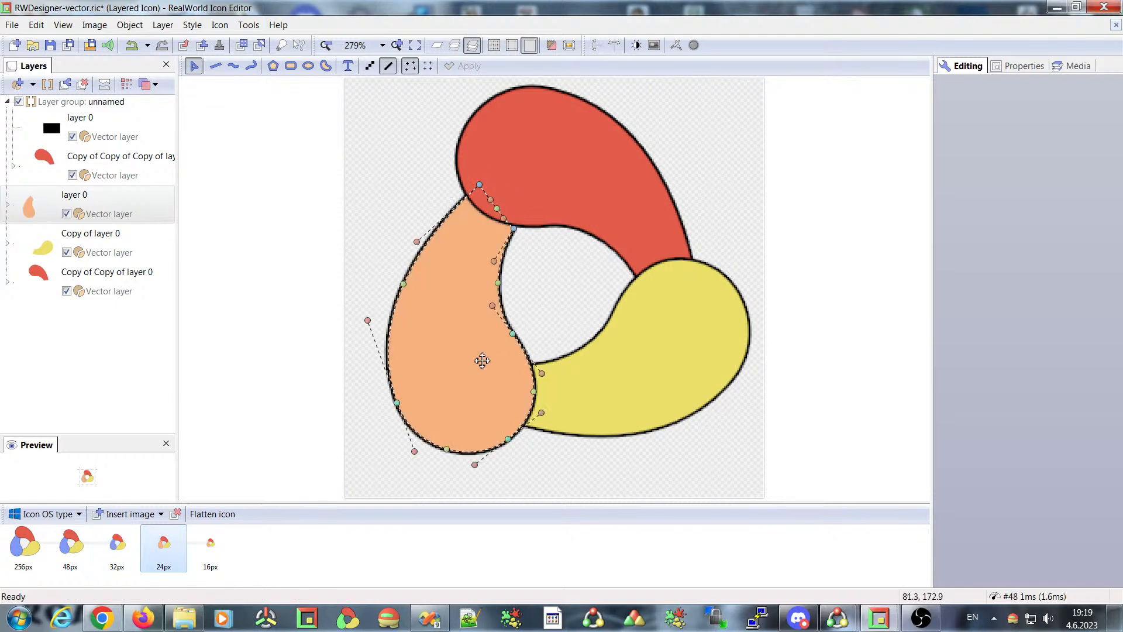
# Set the outline effect width to 8 px on the orange and yellow shape layers of the 24 px image.
pyautogui.click(7, 204)
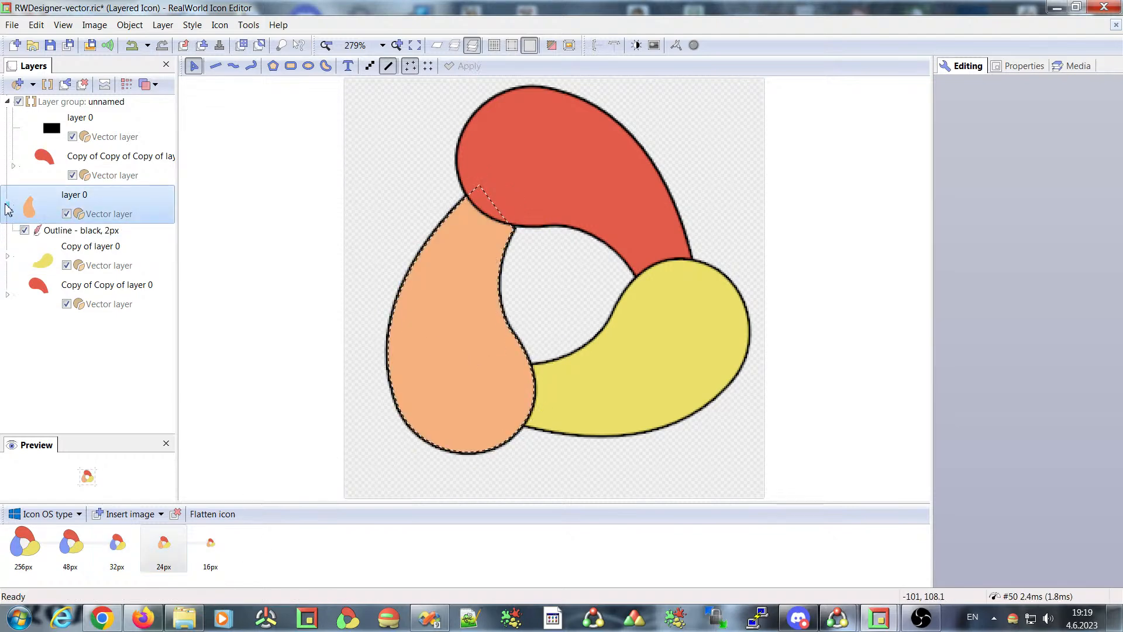
pyautogui.click(59, 230)
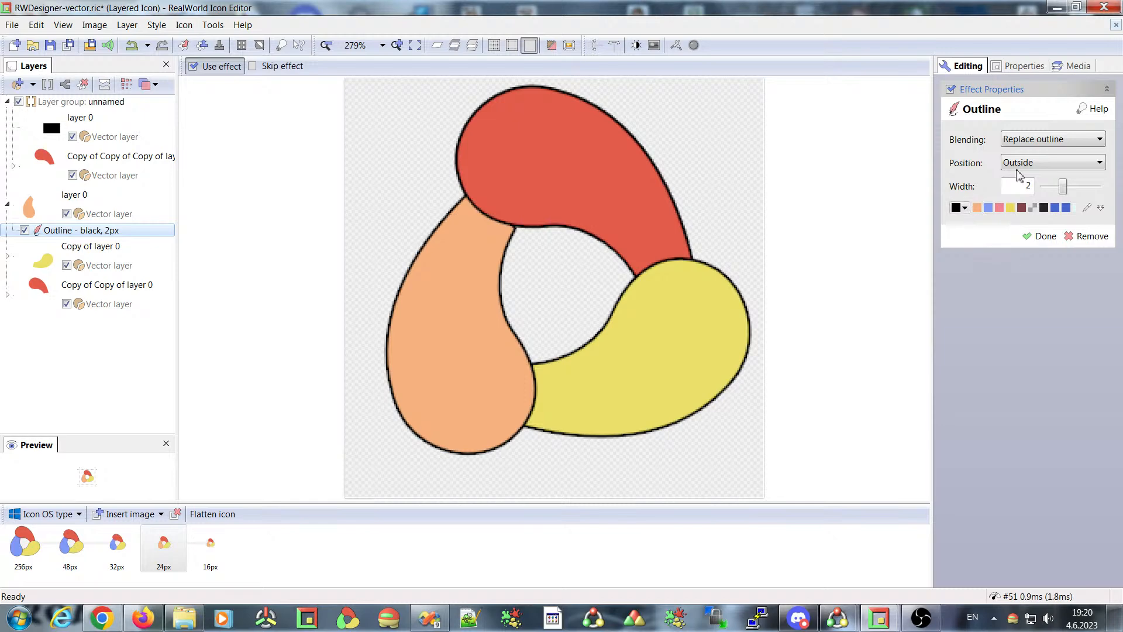
pyautogui.doubleClick(1034, 187)
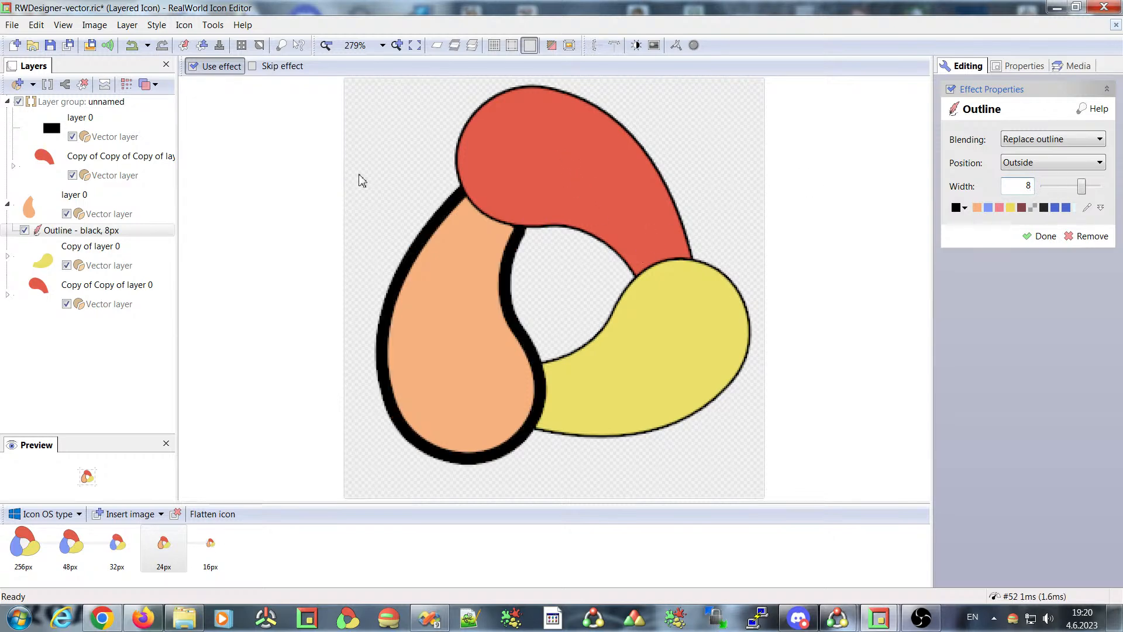
pyautogui.click(7, 256)
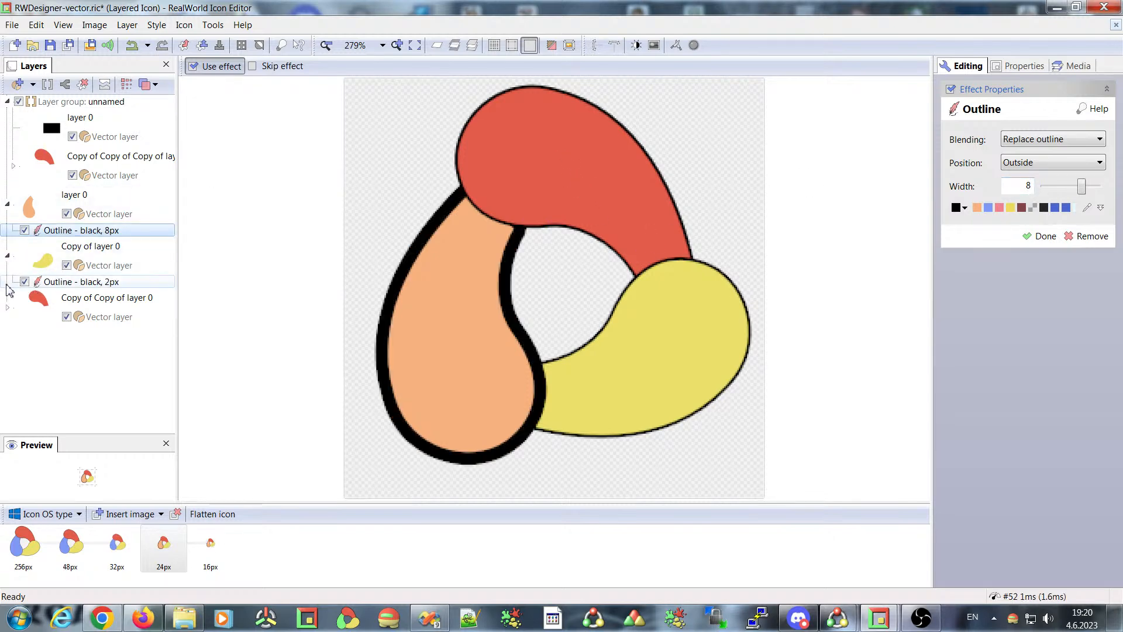
pyautogui.click(100, 282)
pyautogui.doubleClick(1030, 188)
pyautogui.write('8')
# Set the outline effect width to 8 px on the lowest red shape layer, Copy of Copy of layer 0.
pyautogui.click(7, 307)
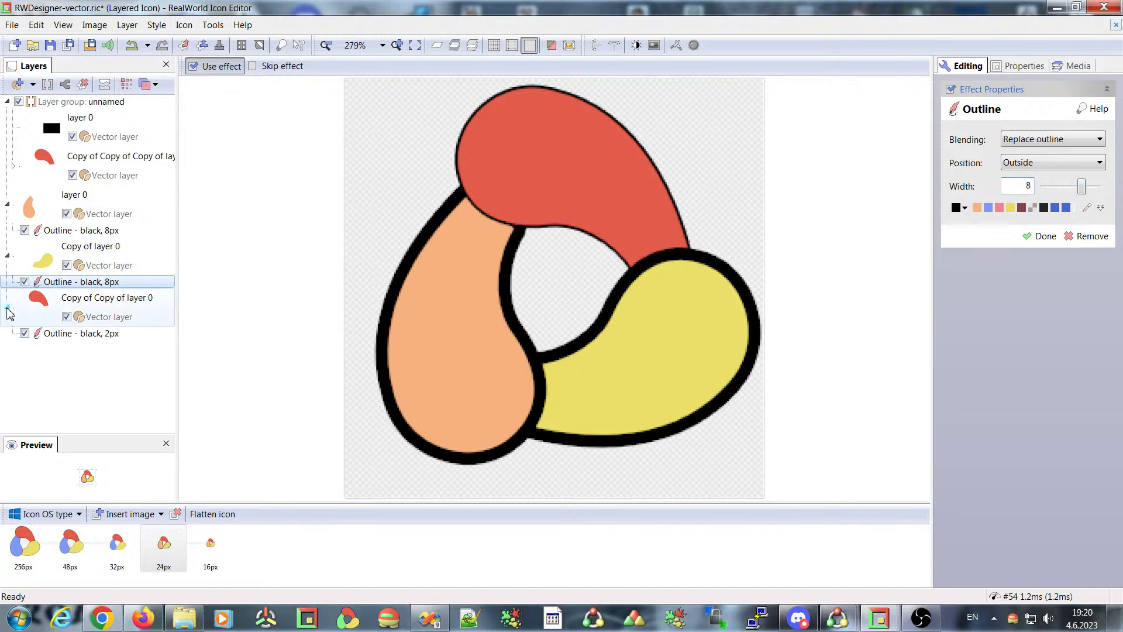
pyautogui.click(69, 334)
pyautogui.doubleClick(1028, 186)
pyautogui.write('8')
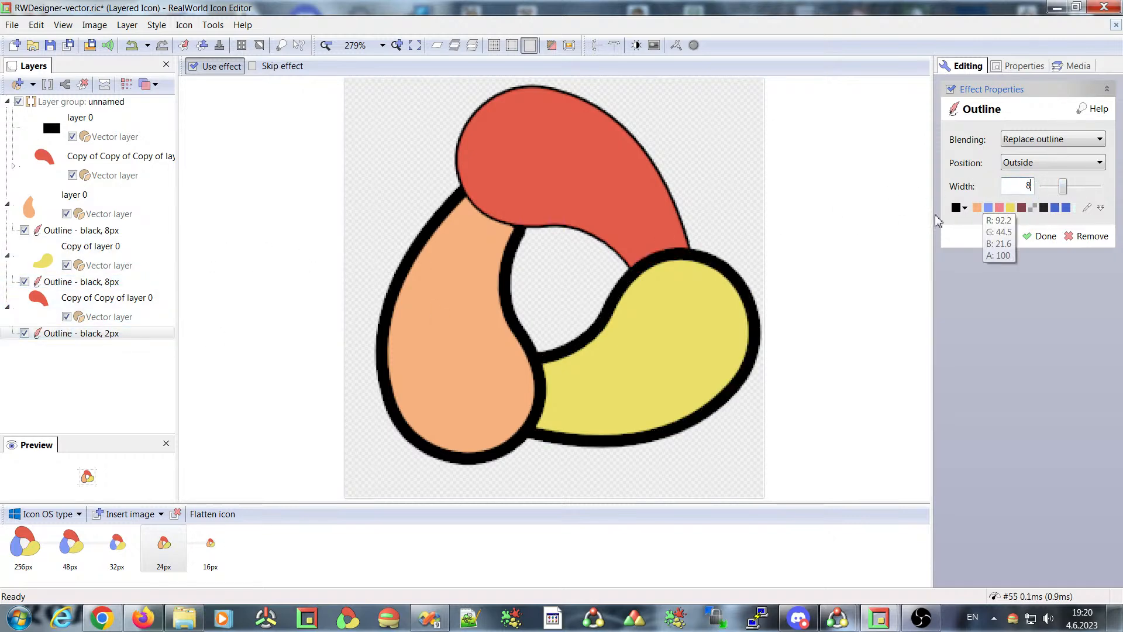
# Set the outline effect width to 8 px on the topmost red shape layer of the 24 px image.
pyautogui.click(12, 165)
pyautogui.click(83, 194)
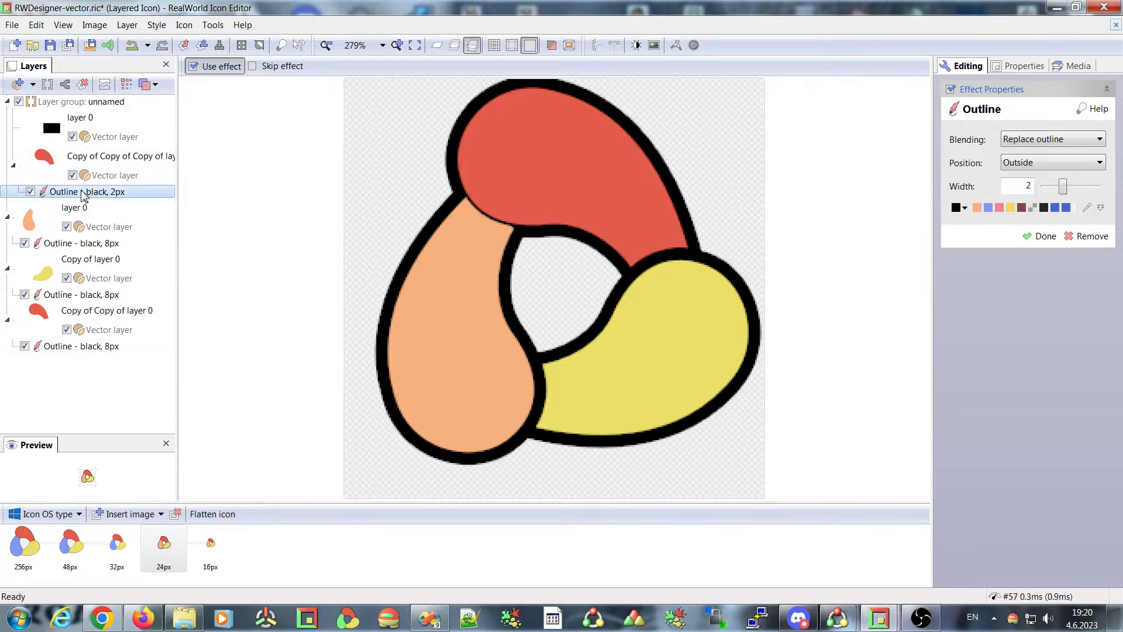
pyautogui.doubleClick(1028, 186)
pyautogui.write('8')
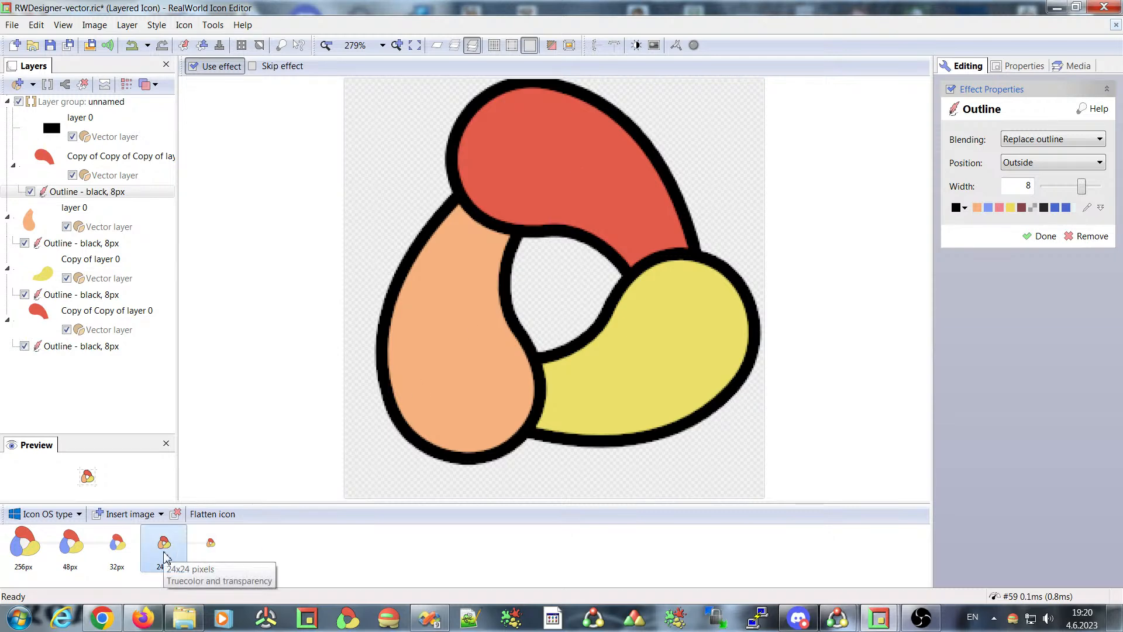
# Compare the 16 and 24 px images with the 32, 48 and 256 px images of the icon.
pyautogui.click(224, 550)
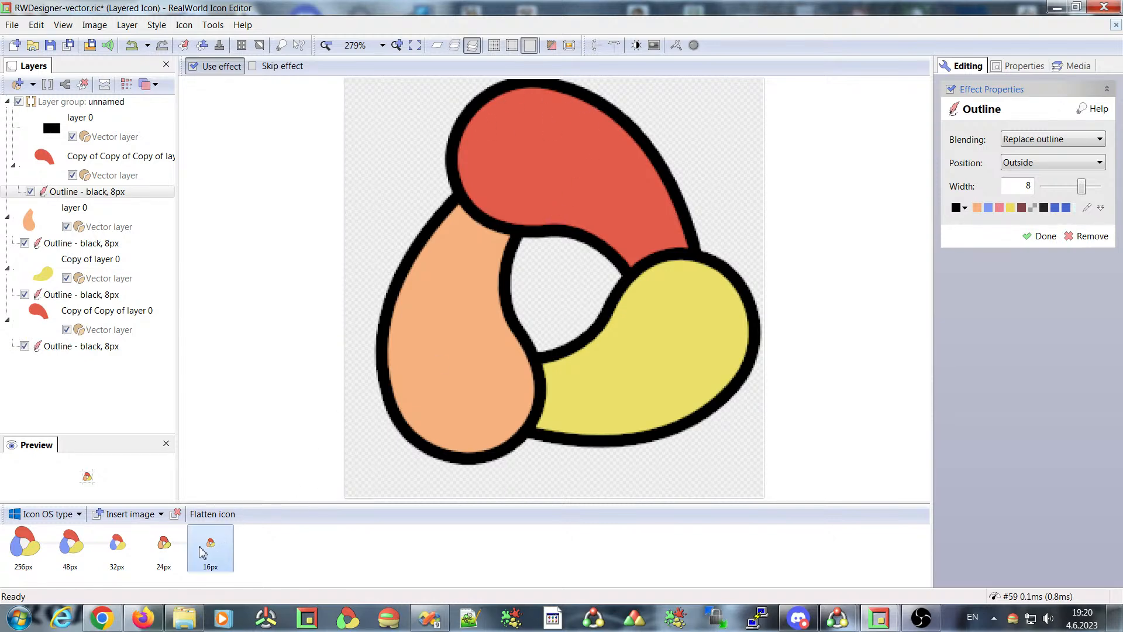
pyautogui.click(166, 546)
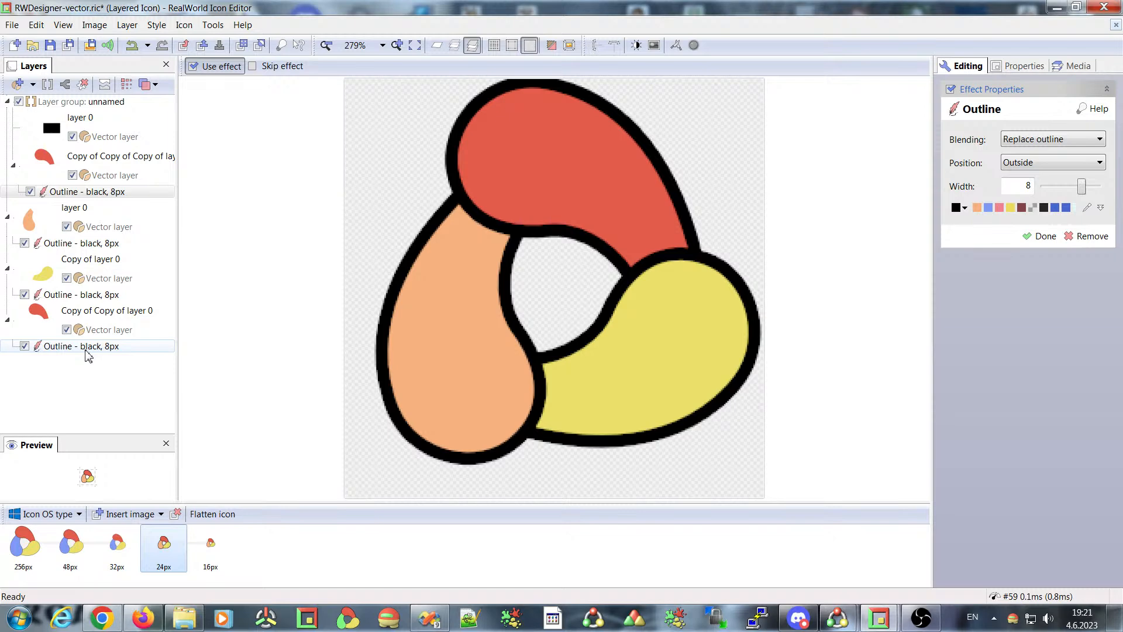
pyautogui.click(157, 26)
pyautogui.click(157, 27)
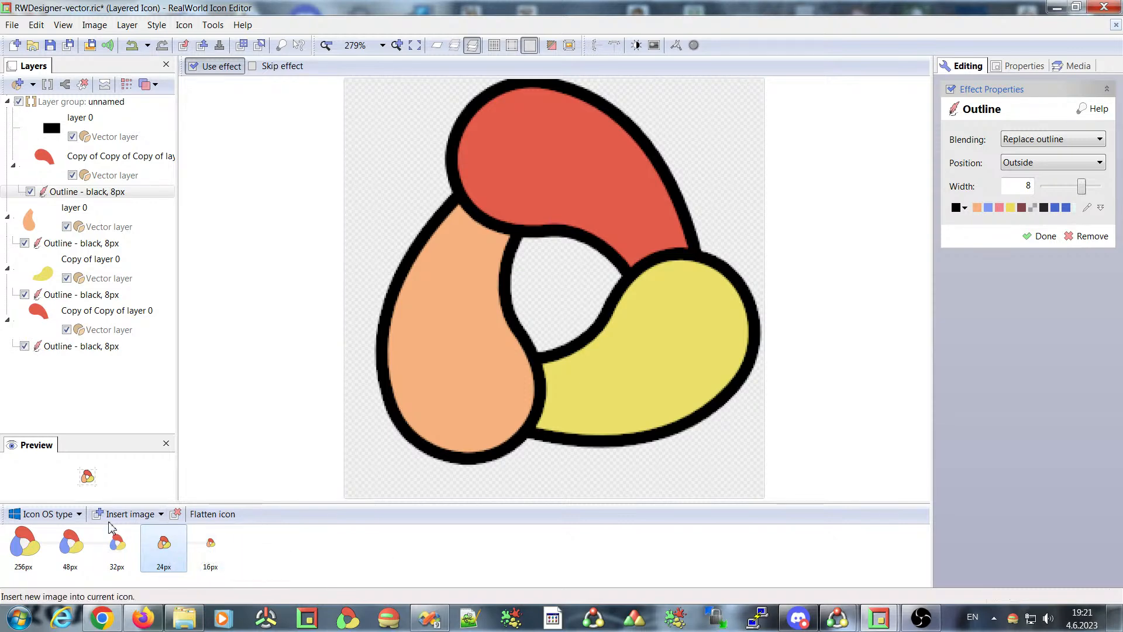
pyautogui.click(113, 550)
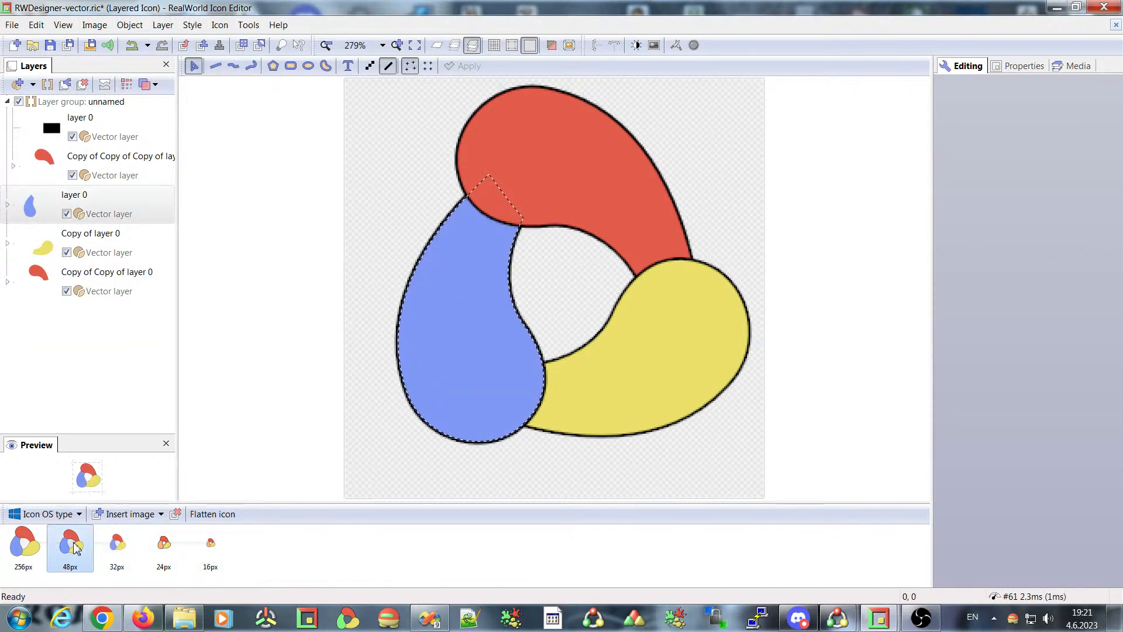
pyautogui.click(27, 546)
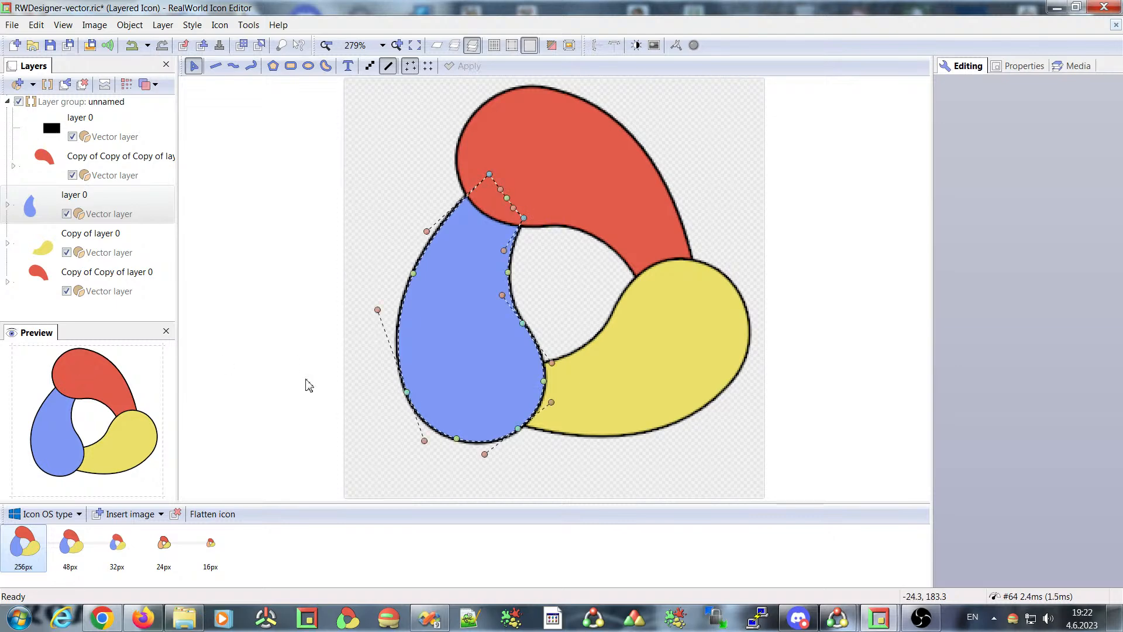
# Convert the icon to the Windows 7 format and inspect its 32 px and 48 px 4bpp images.
pyautogui.click(75, 518)
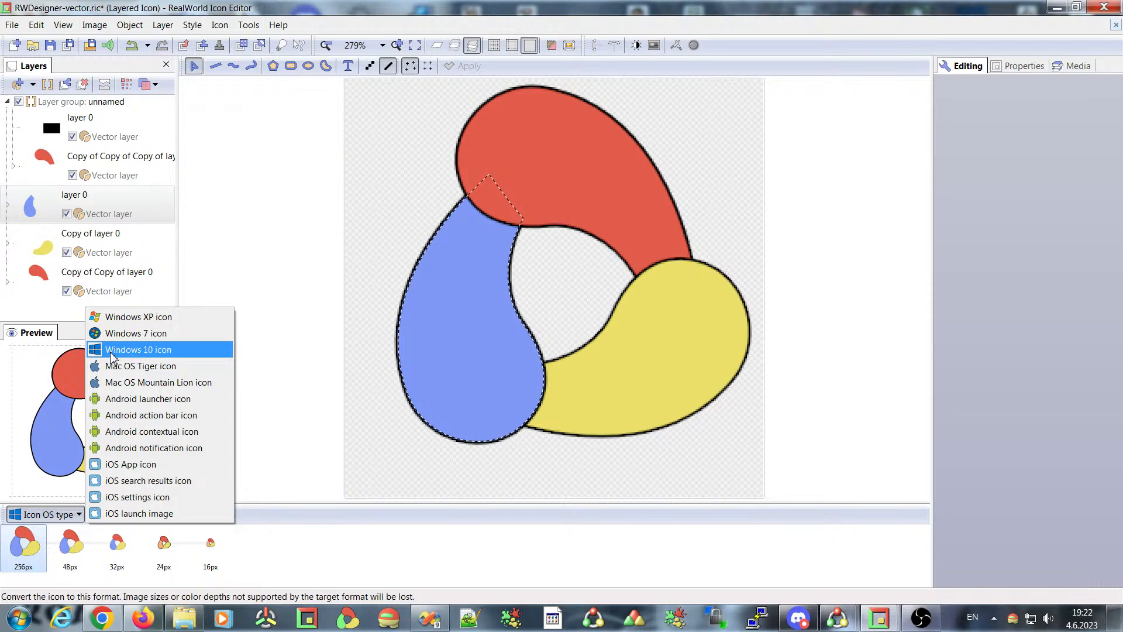
pyautogui.click(147, 334)
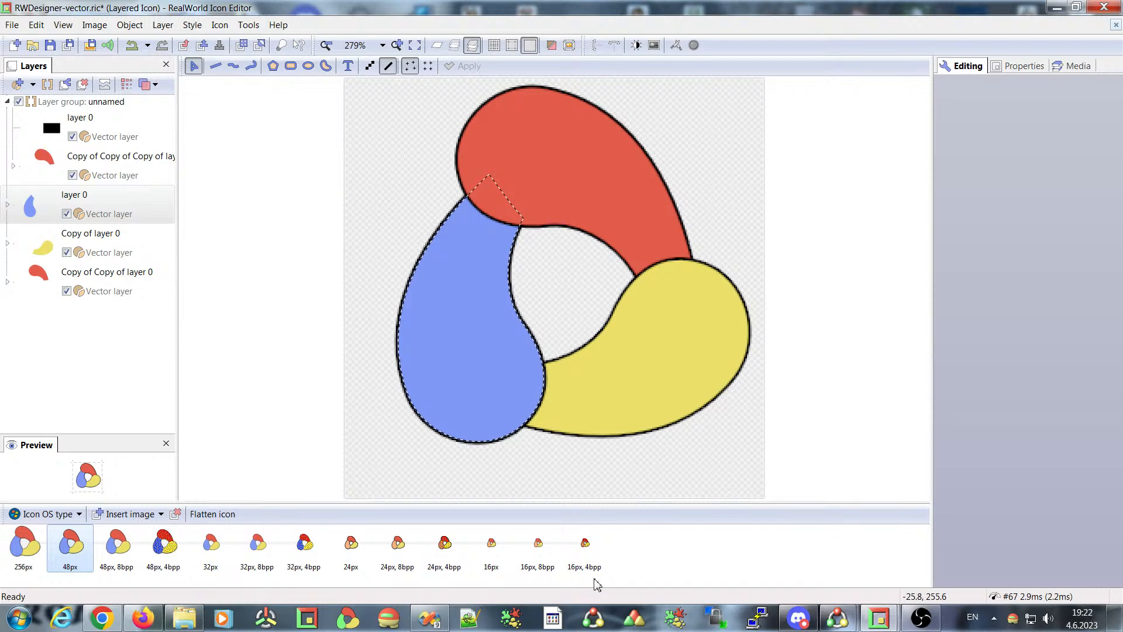
pyautogui.click(78, 514)
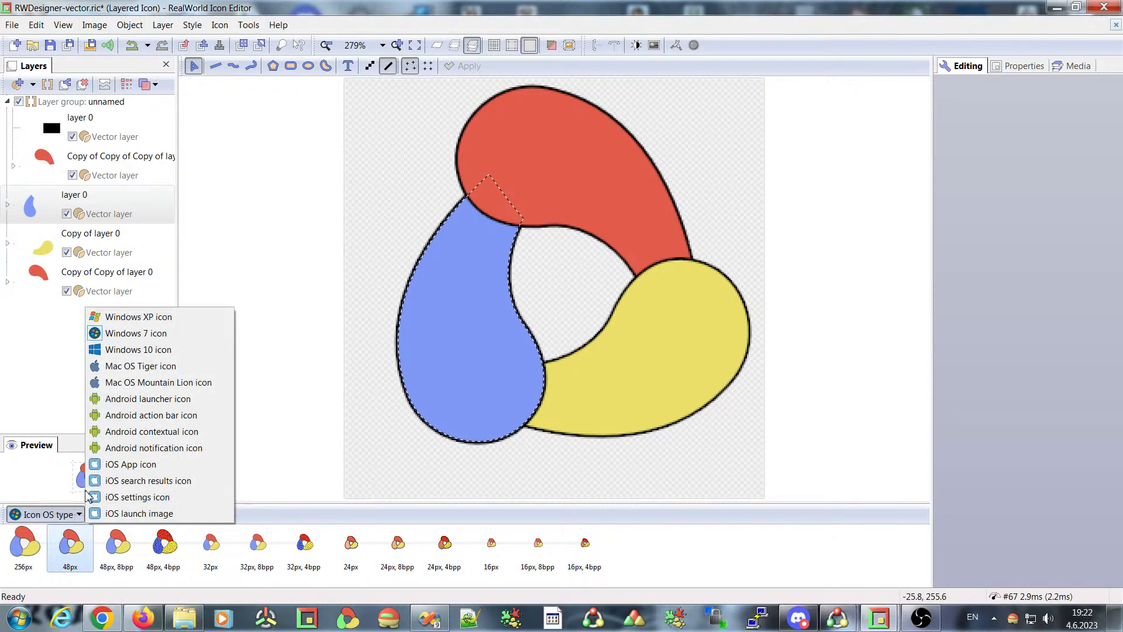
pyautogui.click(54, 516)
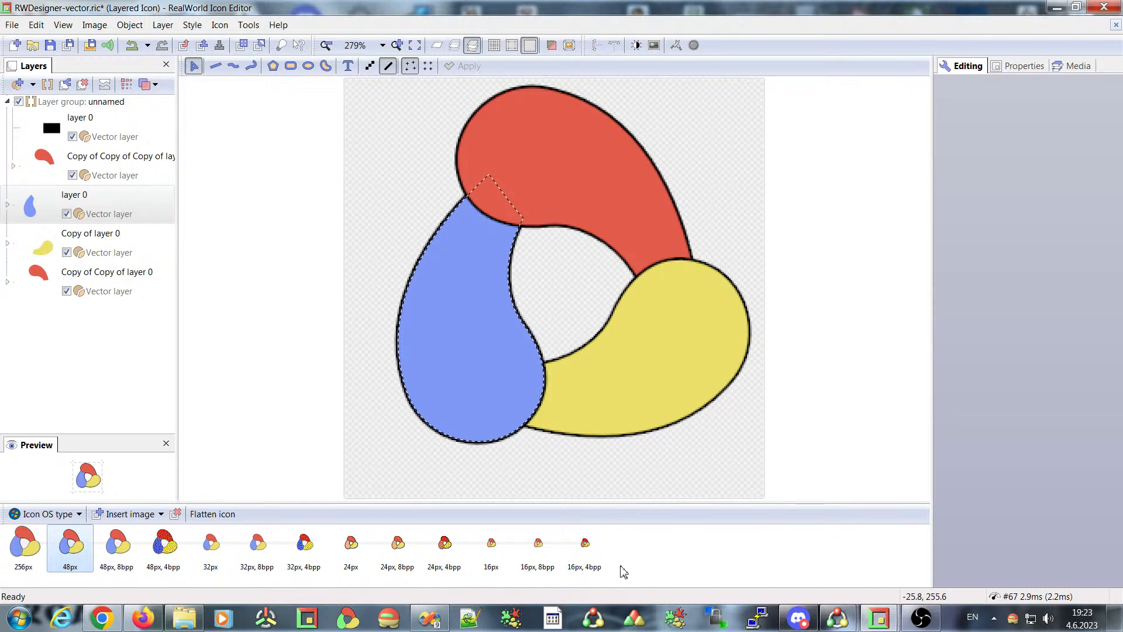
pyautogui.click(300, 546)
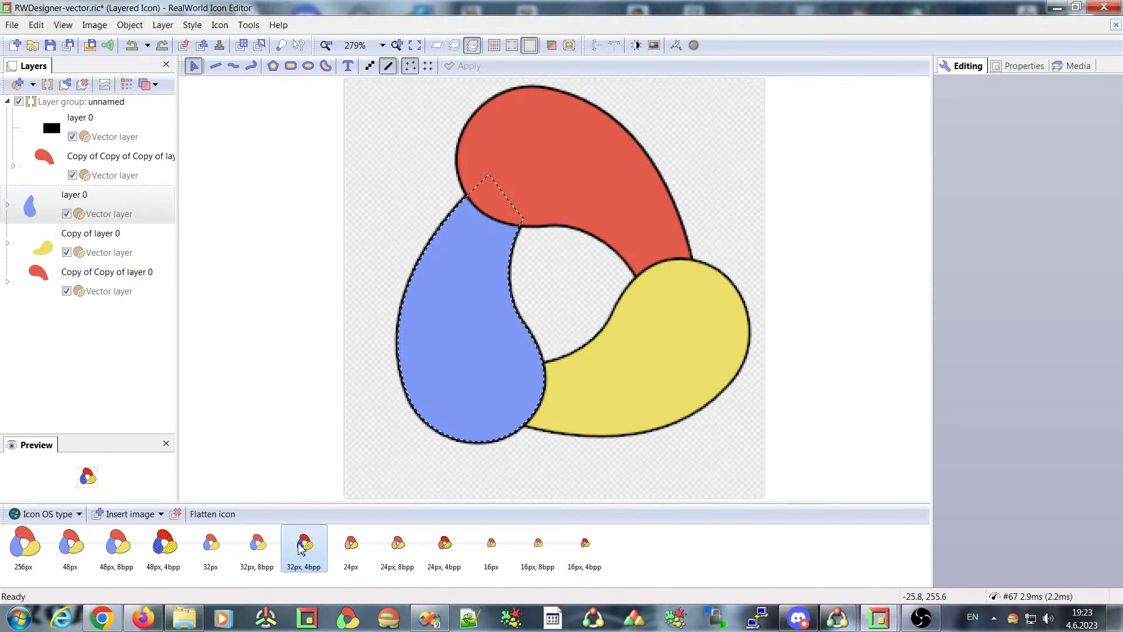
pyautogui.click(172, 543)
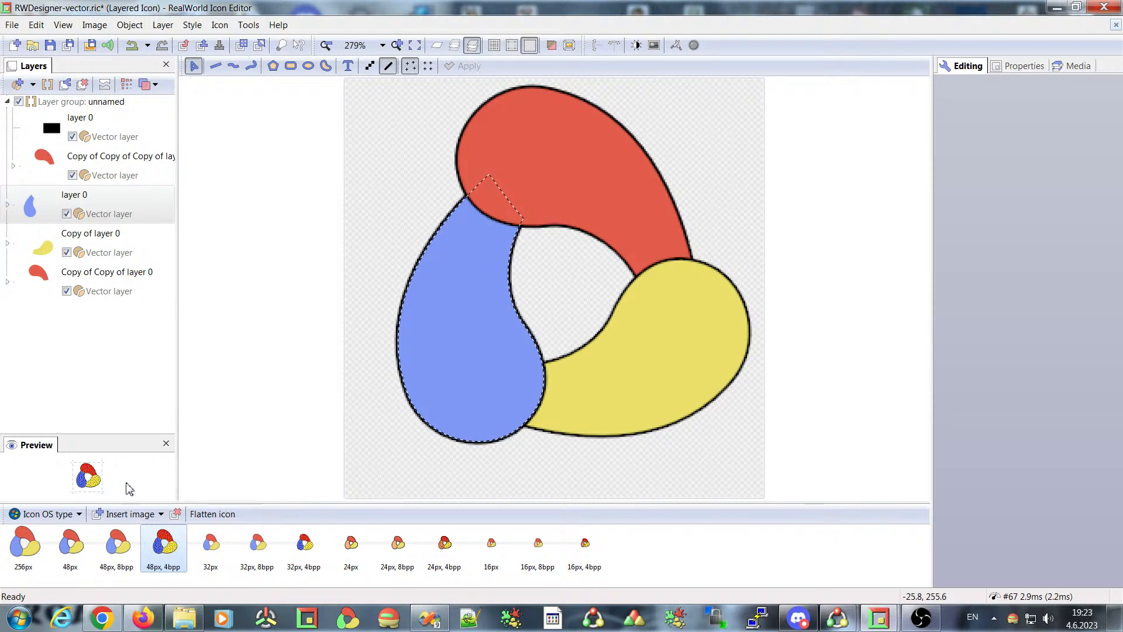
# Convert the icon back to the Windows 10 format.
pyautogui.click(56, 515)
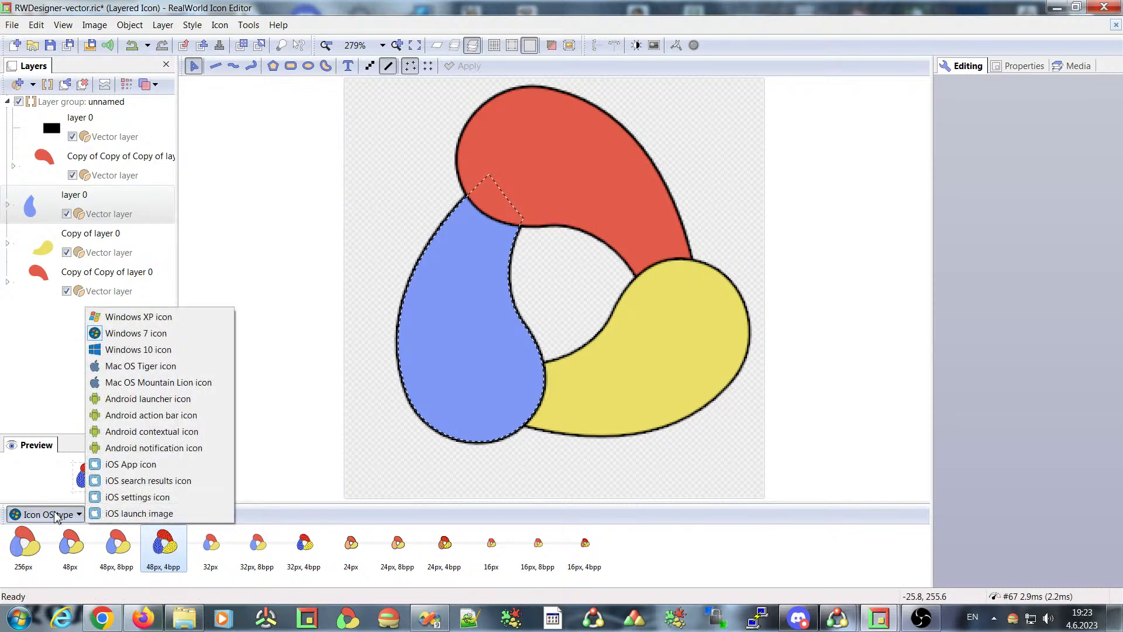
pyautogui.click(55, 516)
pyautogui.click(55, 515)
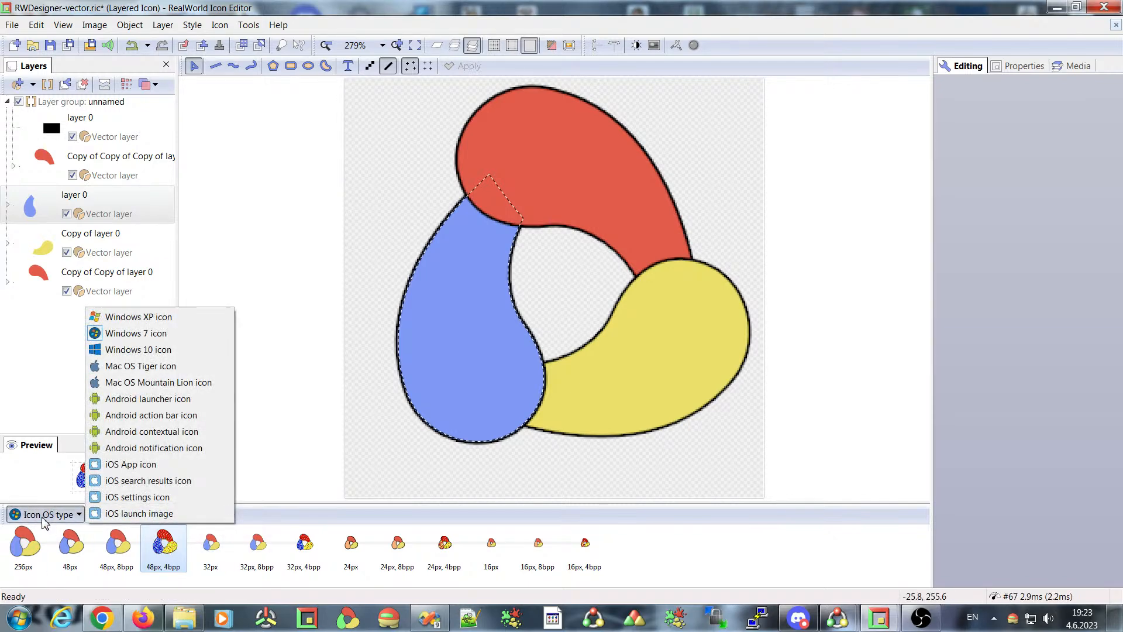
pyautogui.click(122, 352)
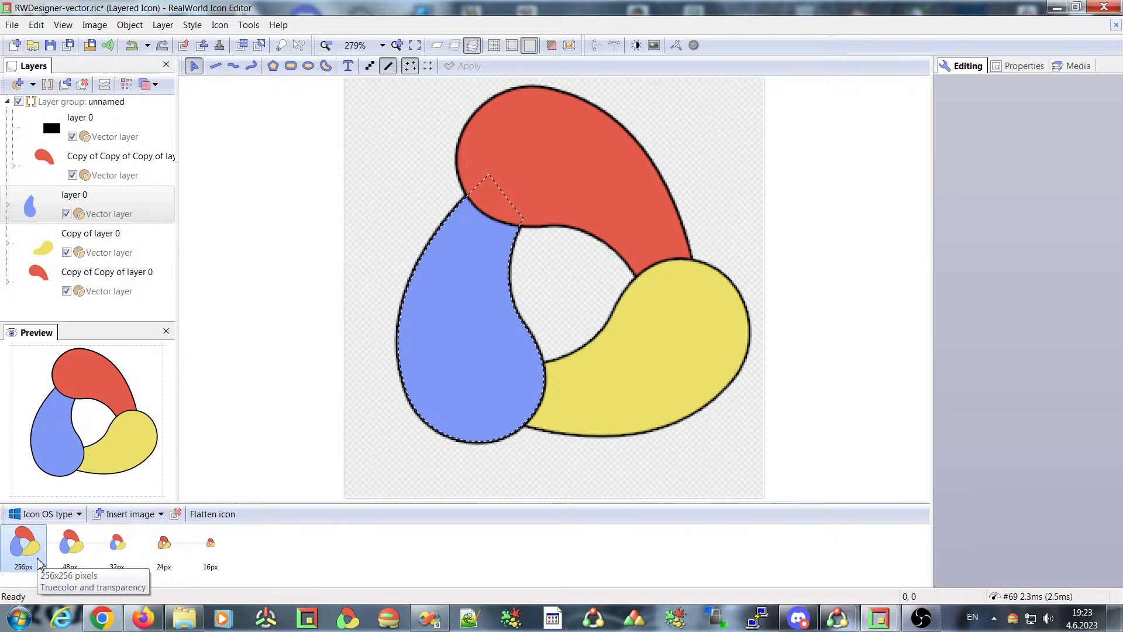
# Convert the icon in turn to the Windows XP, Android launcher and Windows 10 formats.
pyautogui.click(46, 514)
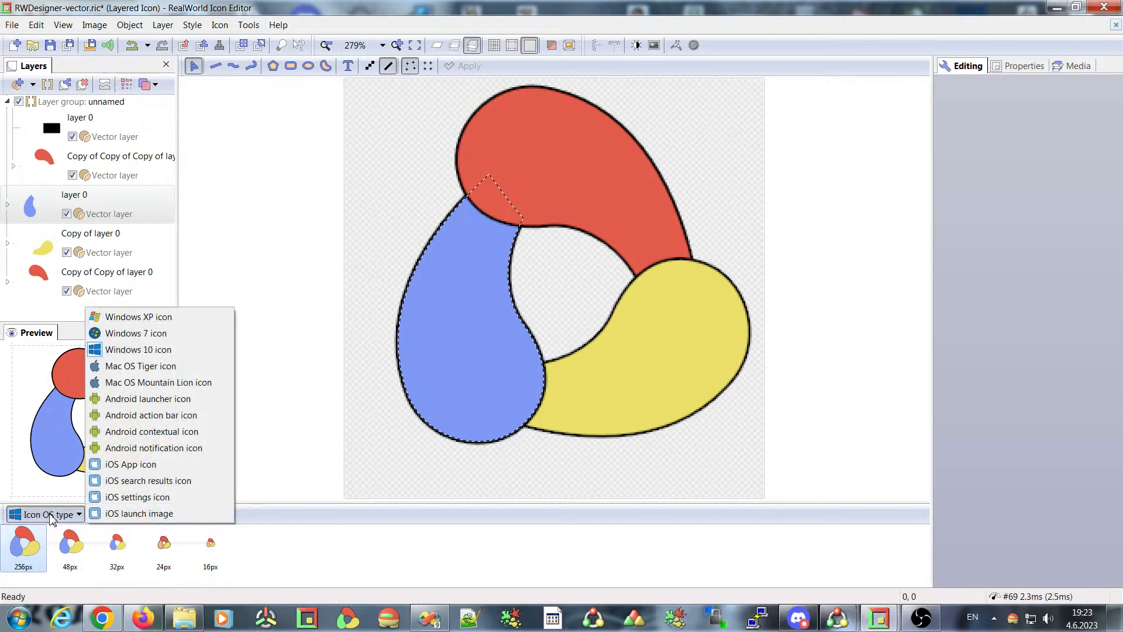
pyautogui.click(157, 319)
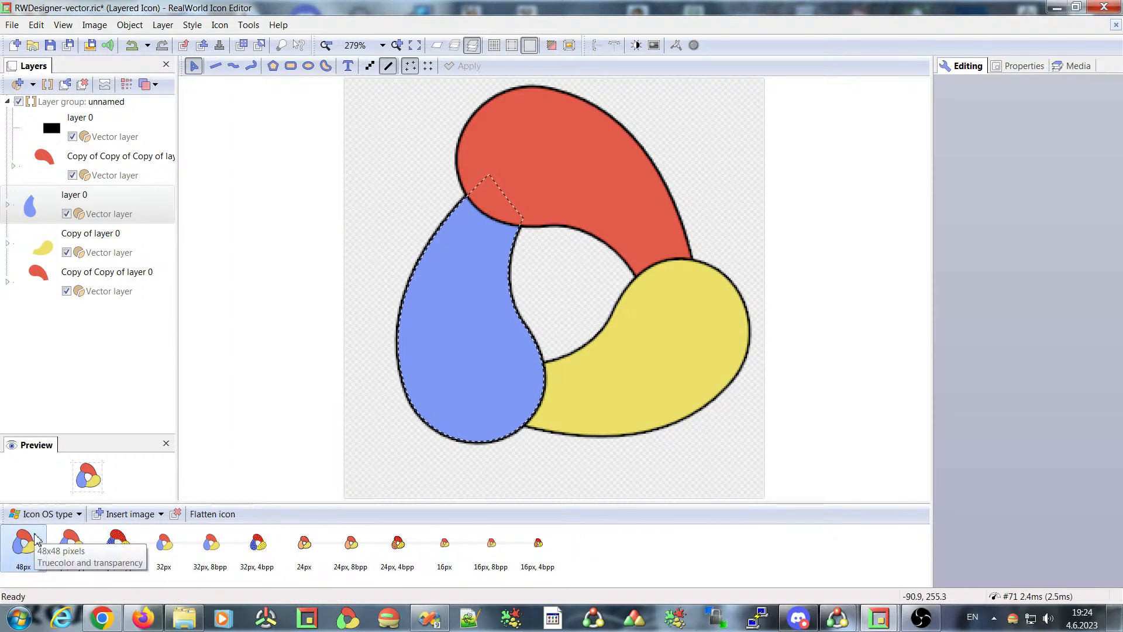
pyautogui.click(47, 514)
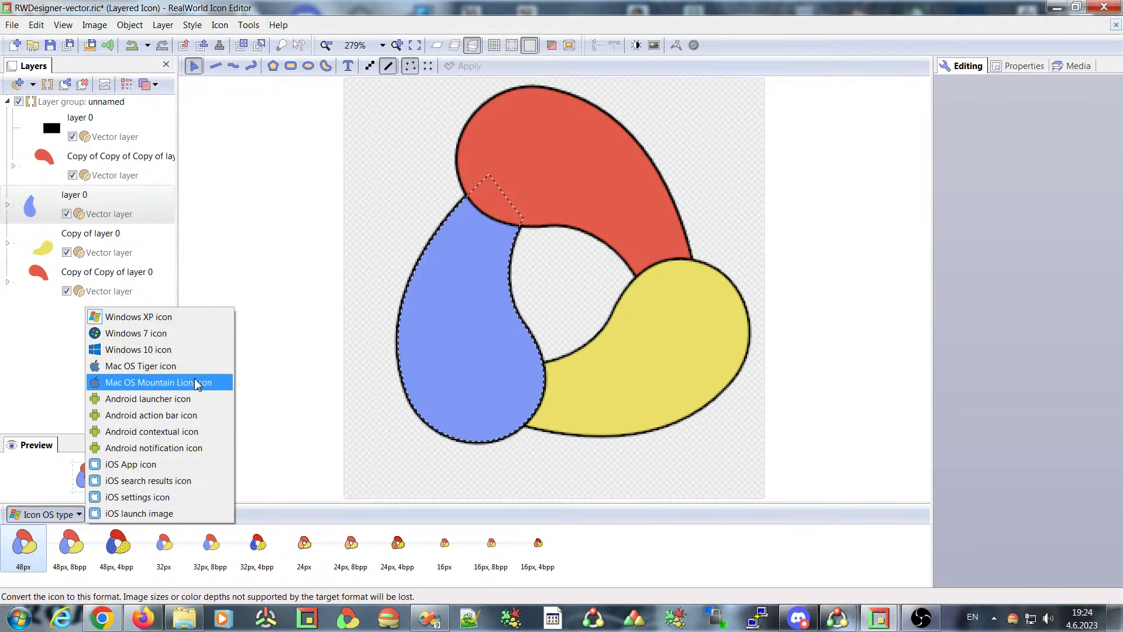
pyautogui.click(150, 399)
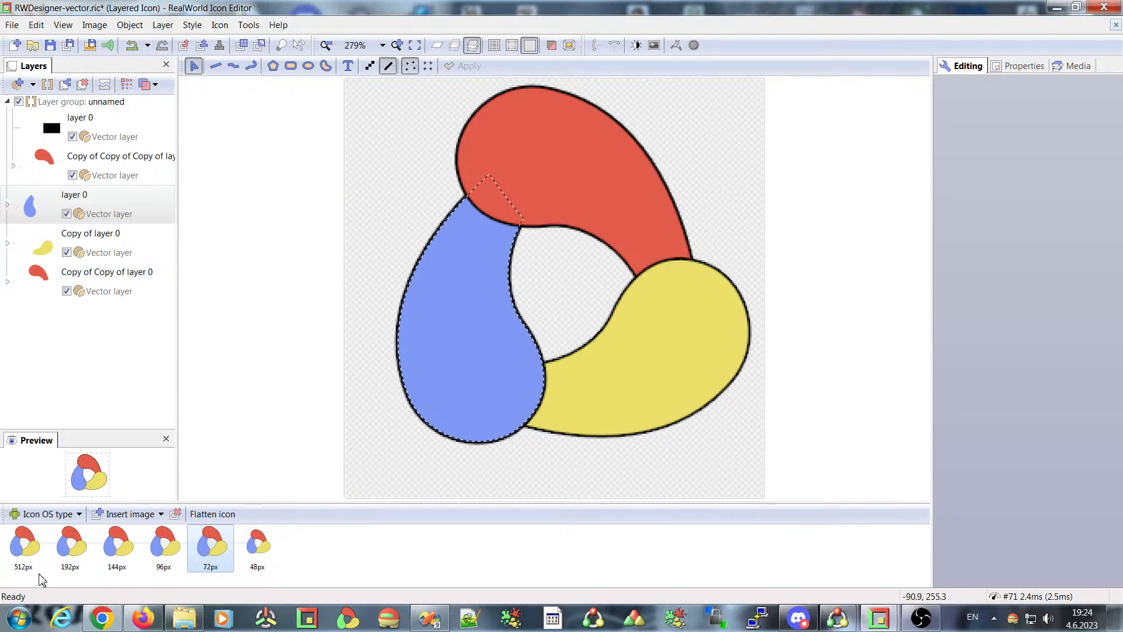
pyautogui.click(50, 514)
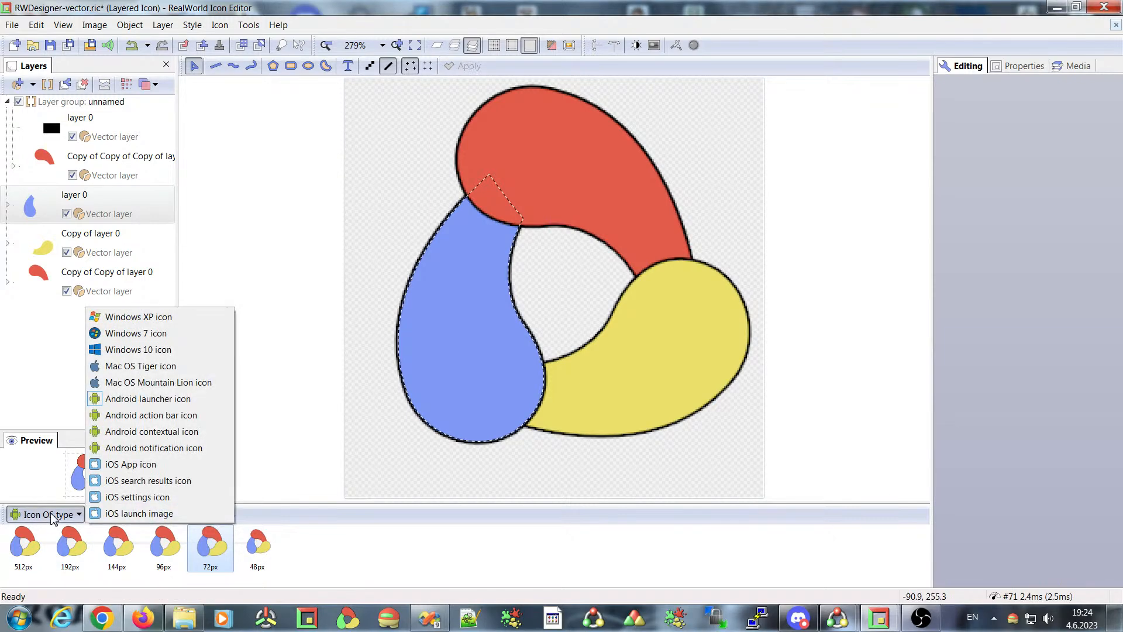
pyautogui.click(189, 350)
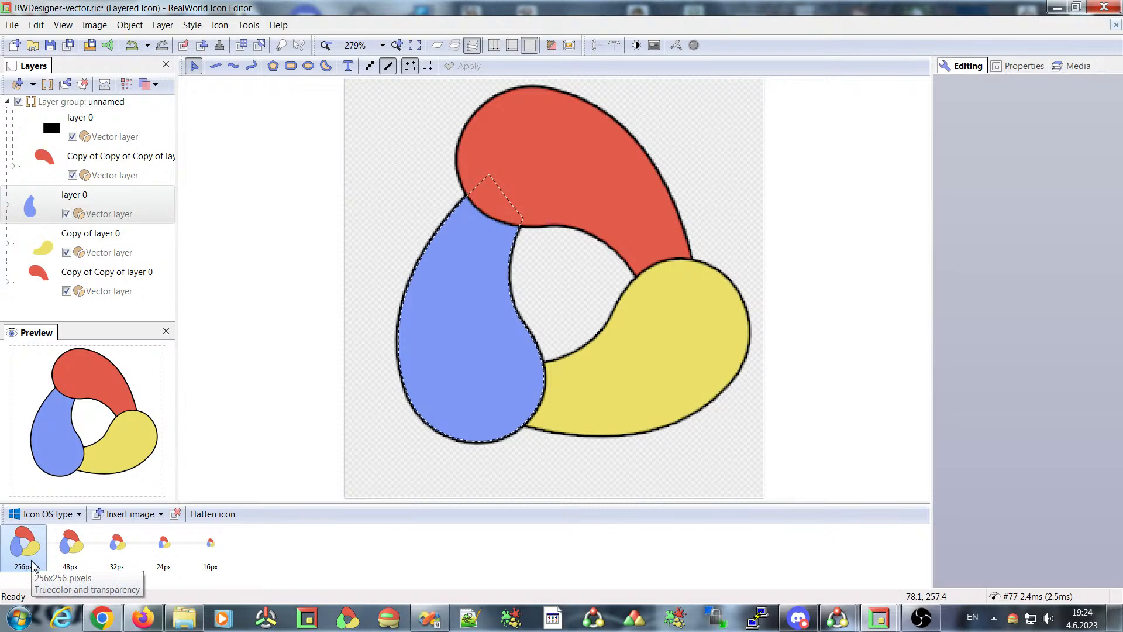
# Show the image properties with the shadow settings and convert the icon to the Windows 7 format.
pyautogui.click(1018, 67)
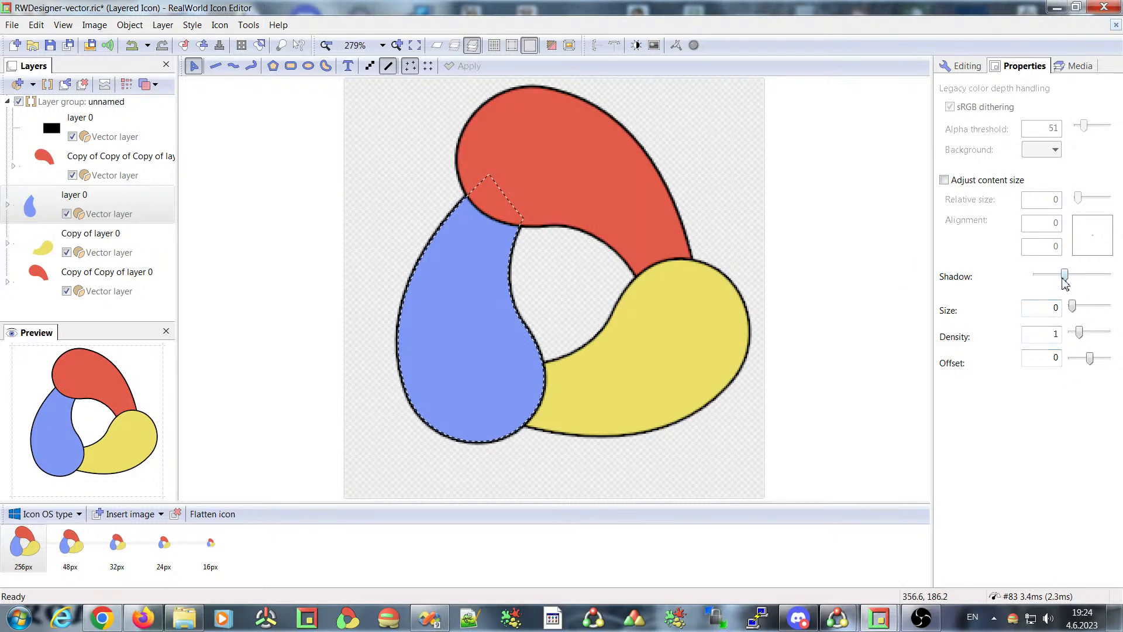
pyautogui.click(49, 515)
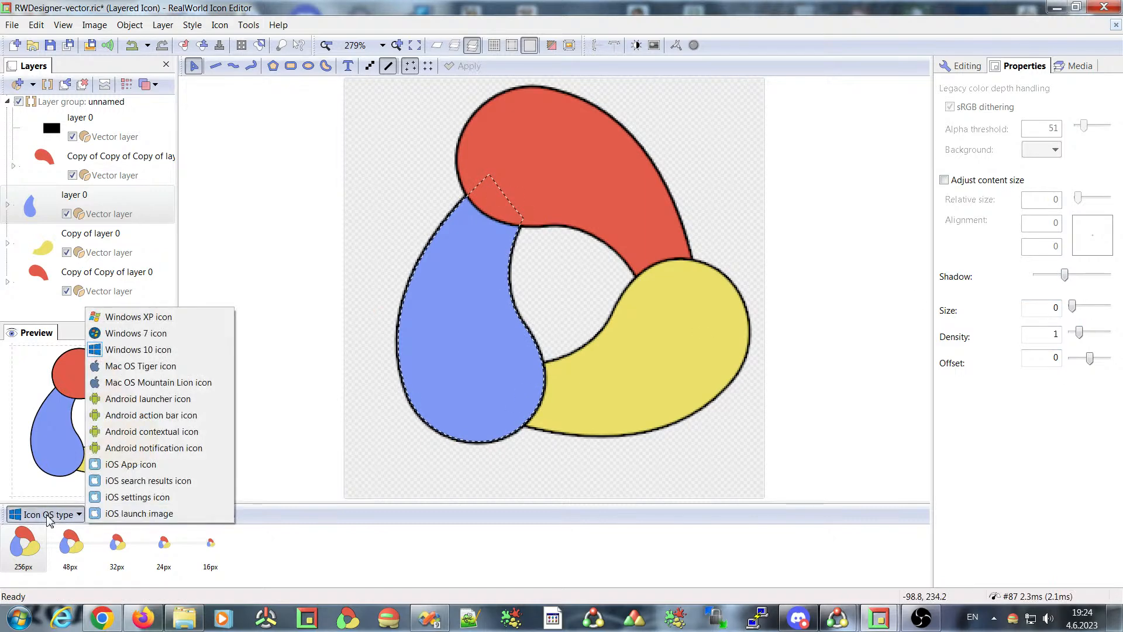
pyautogui.click(135, 333)
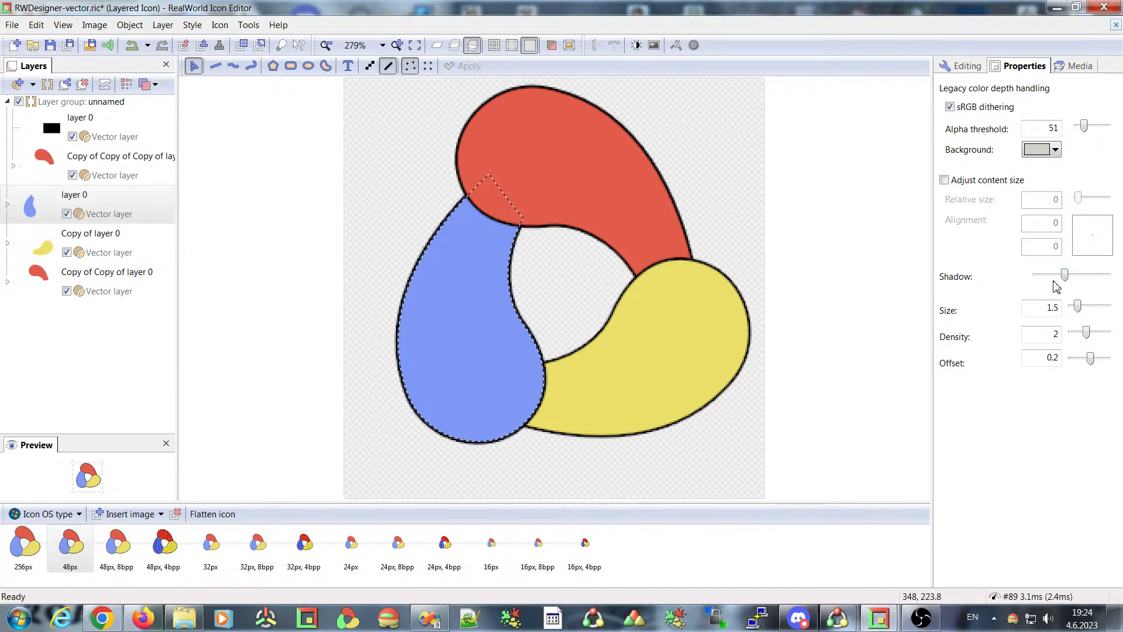
# Switch to RWDesigner-flat.png and examine the image sizes and outline shadow setting offered by Create icon, leaving without creating an icon.
pyautogui.moveTo(837, 618)
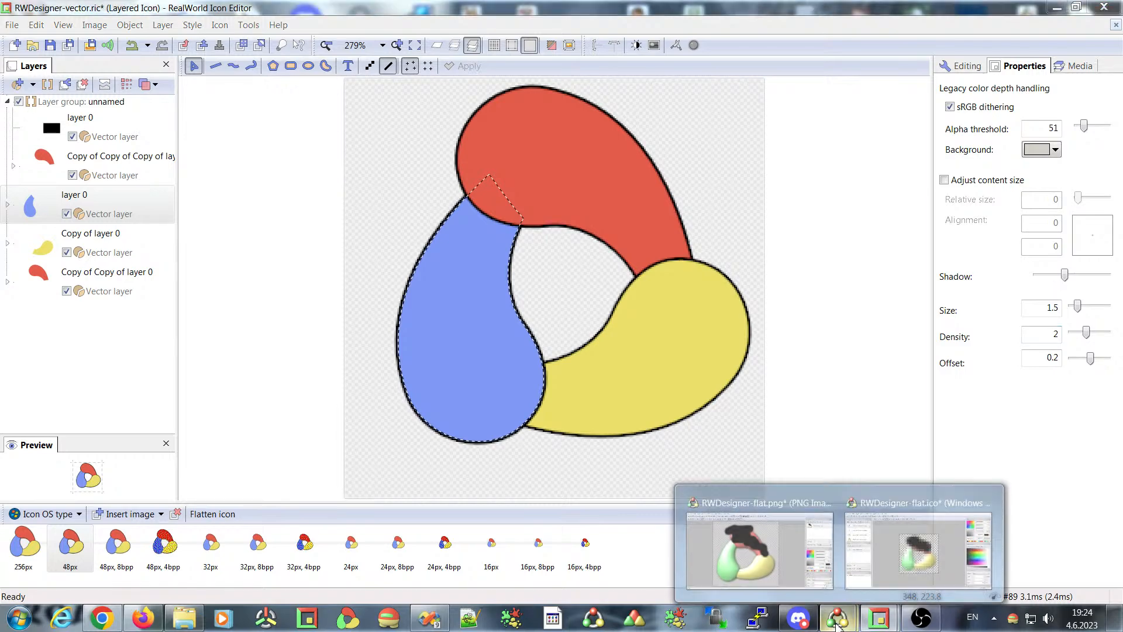
pyautogui.click(748, 553)
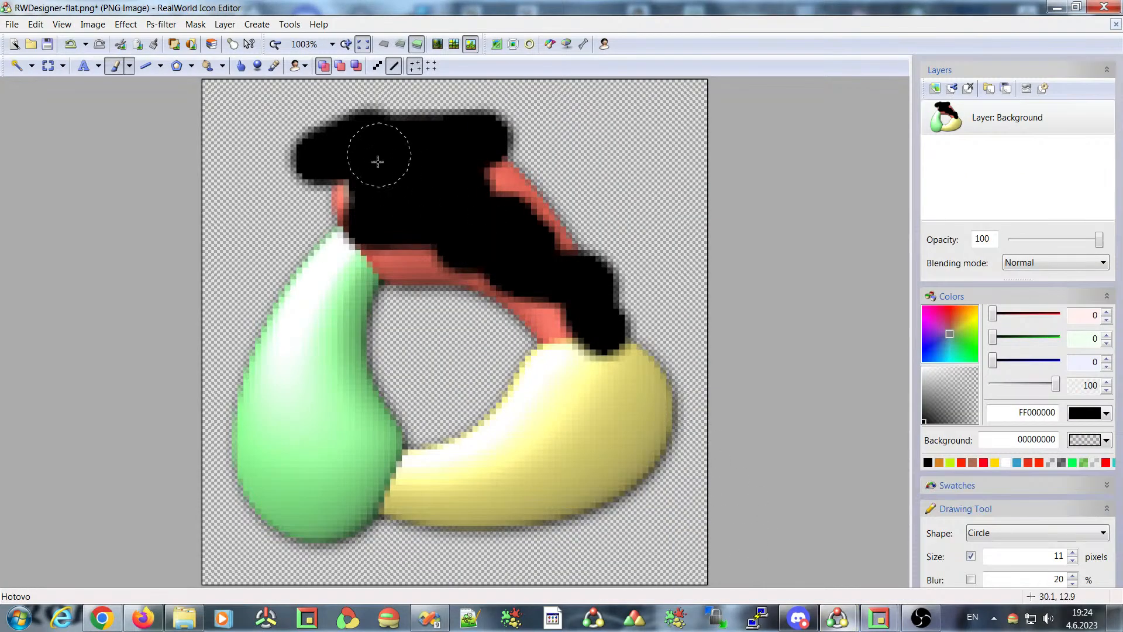
pyautogui.click(257, 24)
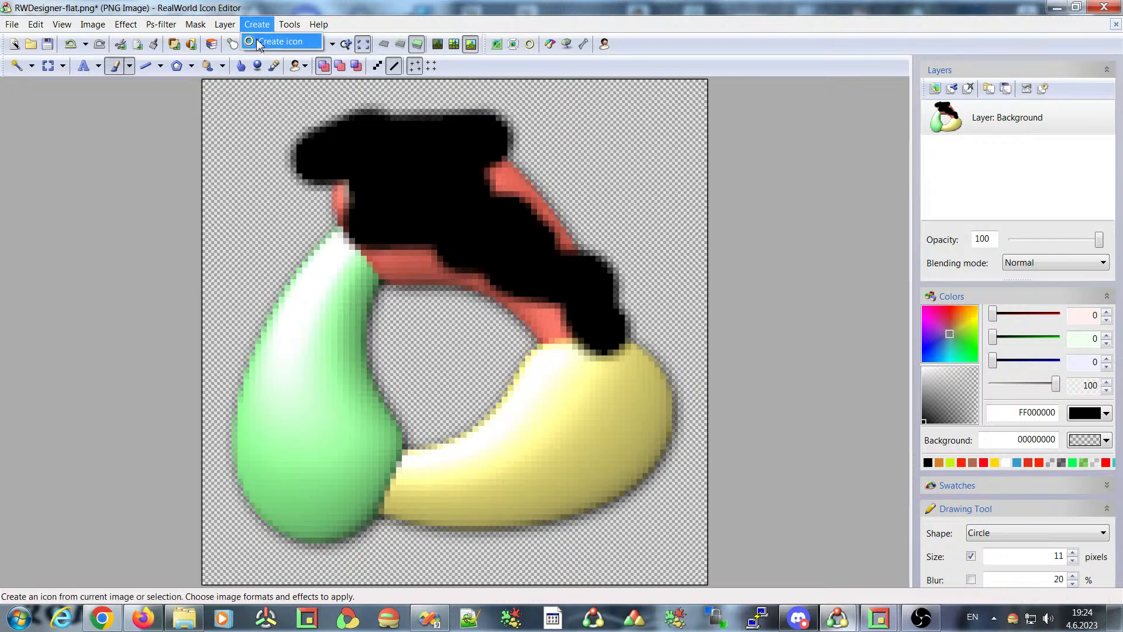
pyautogui.click(271, 38)
pyautogui.moveTo(519, 376); pyautogui.dragTo(571, 383)
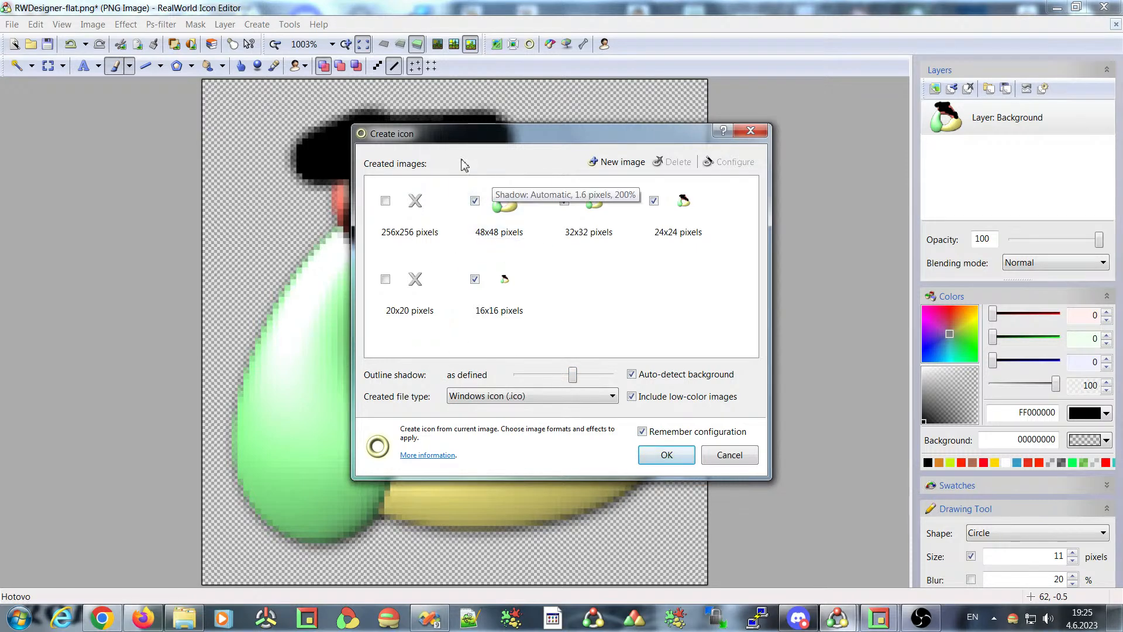
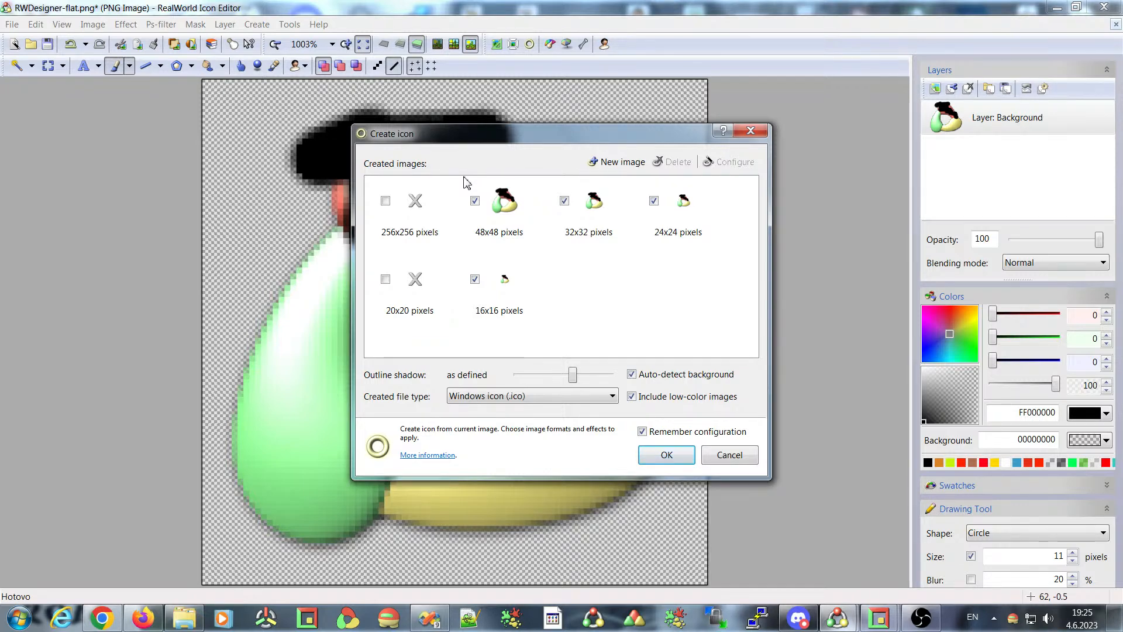
pyautogui.click(731, 460)
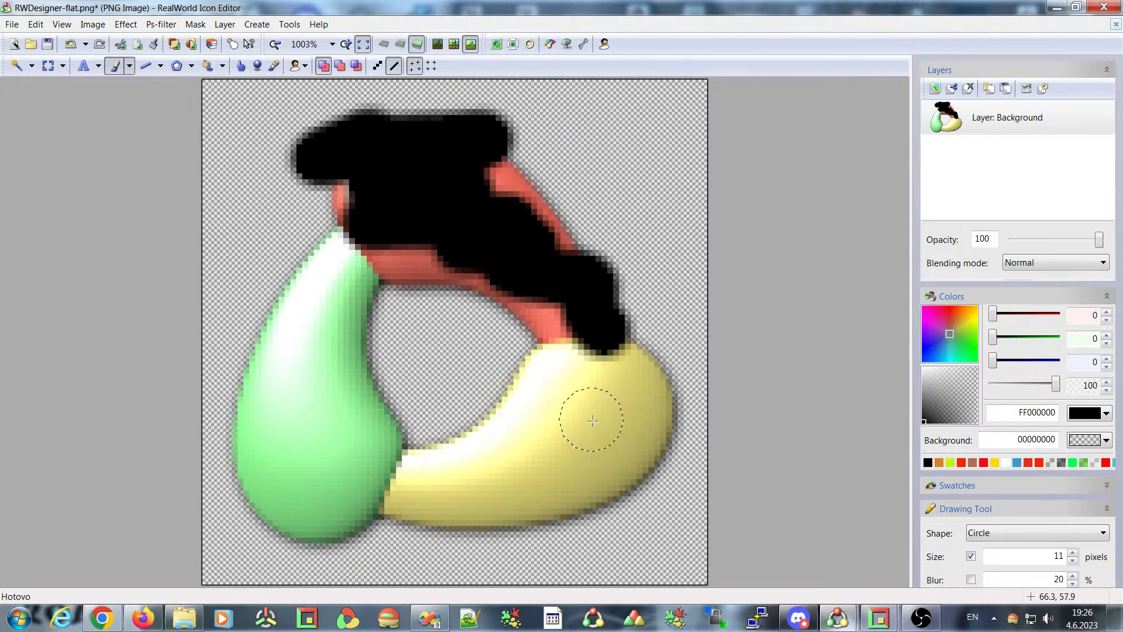
# Return to RWDesigner-vector.ric and compare the shadow settings of its 24 px 8bpp, 24 px 4bpp and 16 px images.
pyautogui.moveTo(881, 624)
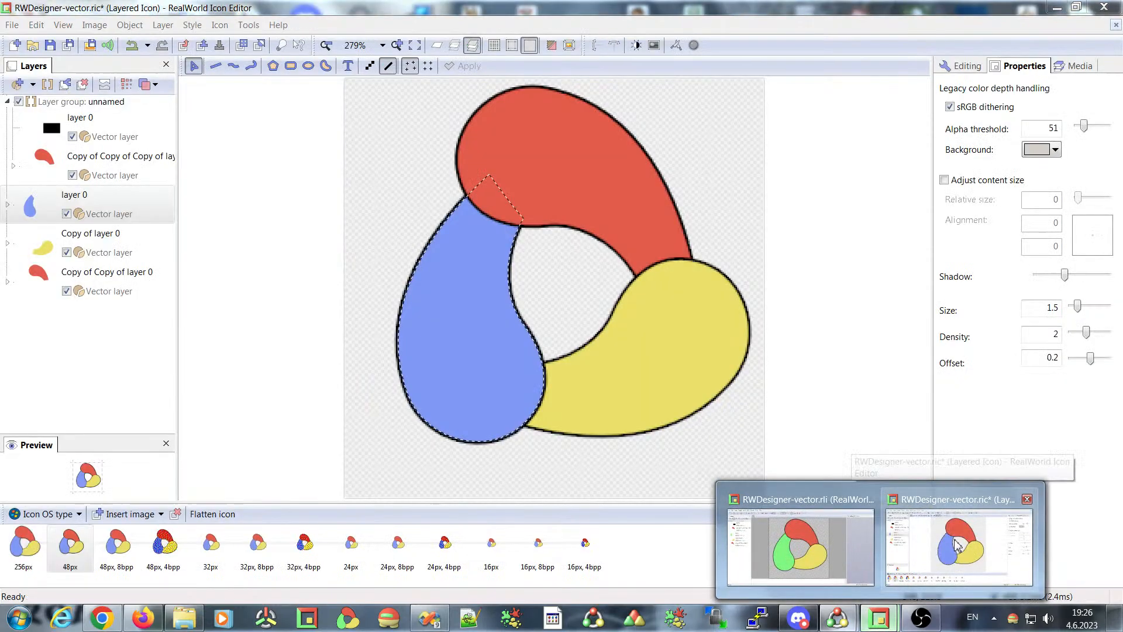
pyautogui.click(959, 550)
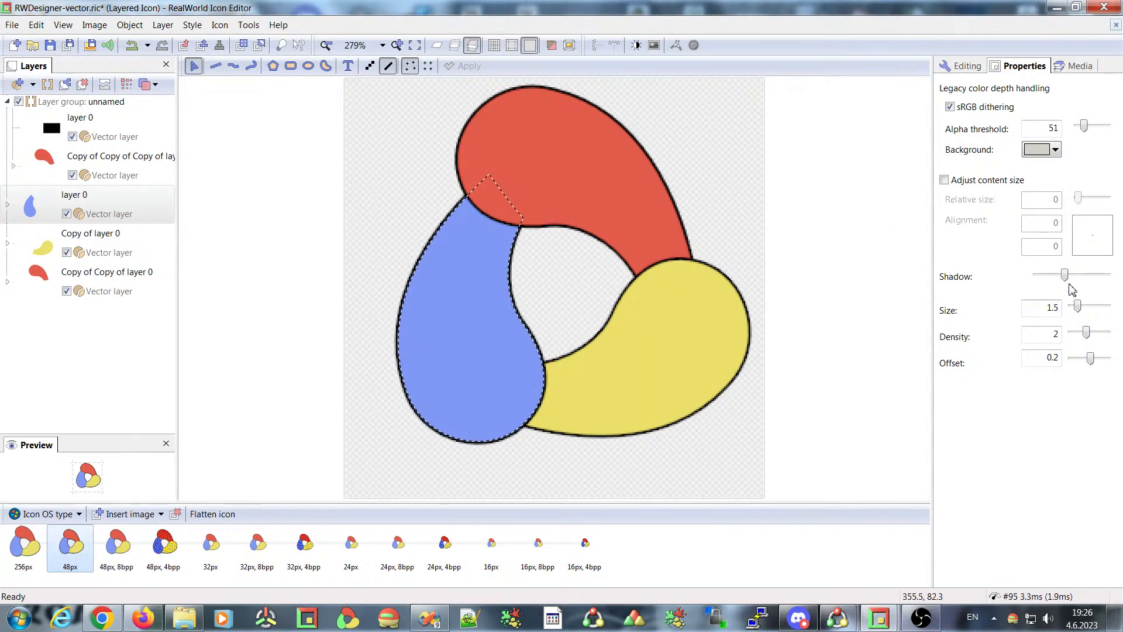
pyautogui.click(397, 544)
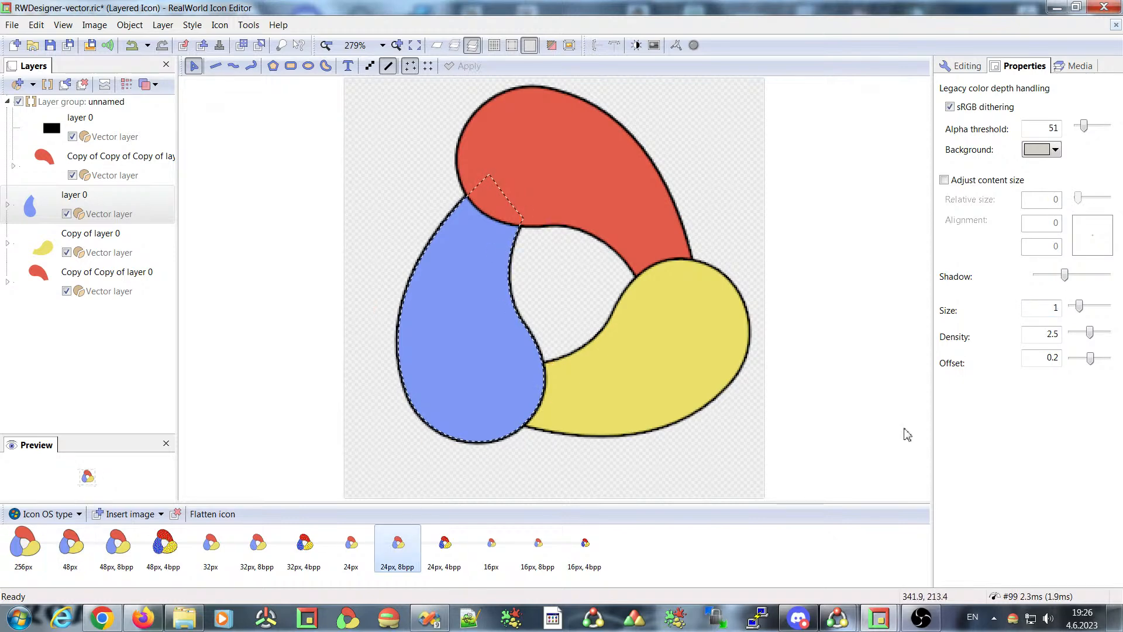
pyautogui.click(444, 544)
pyautogui.click(491, 544)
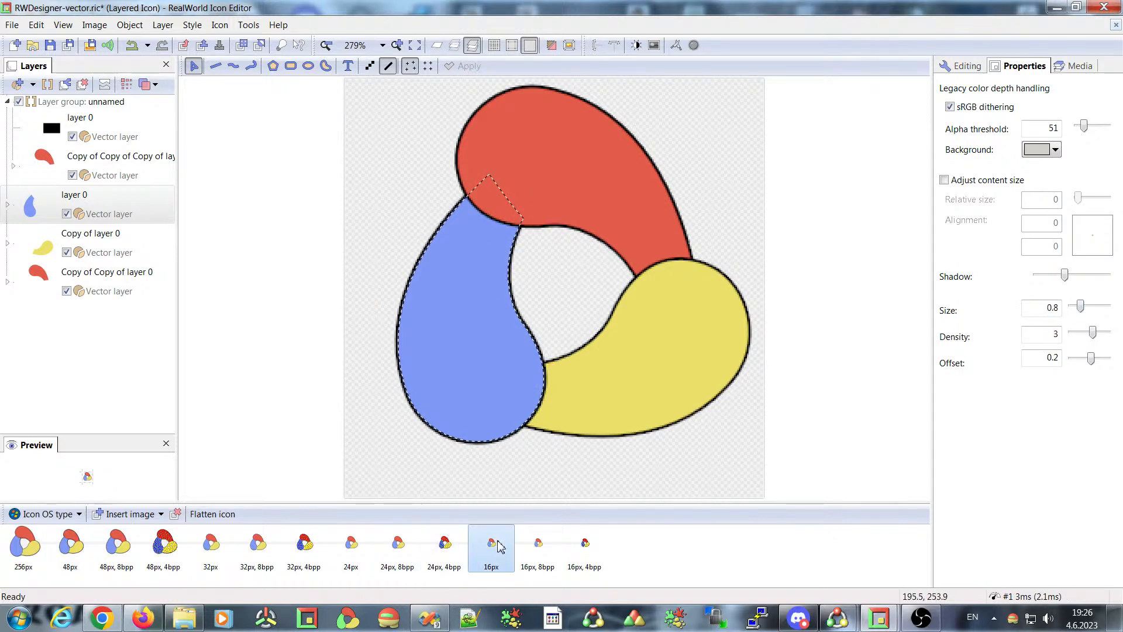
# Compare the shadow settings of the 16 px 8bpp, 16 px 4bpp, 24 px and 48 px 4bpp images.
pyautogui.click(535, 544)
pyautogui.click(584, 544)
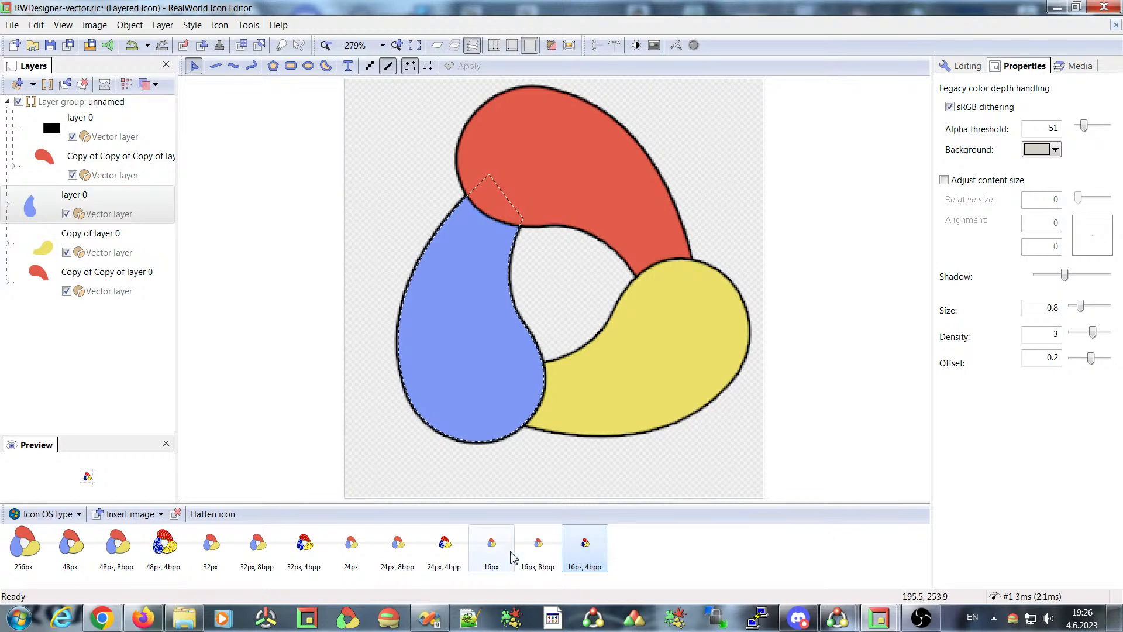
pyautogui.click(350, 553)
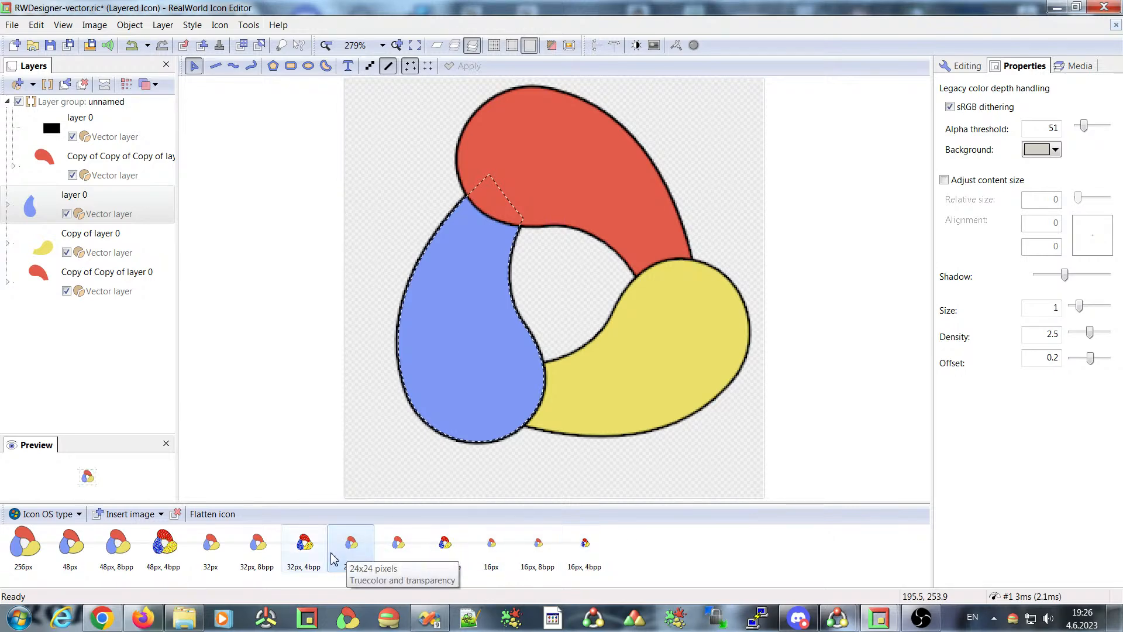
pyautogui.click(164, 545)
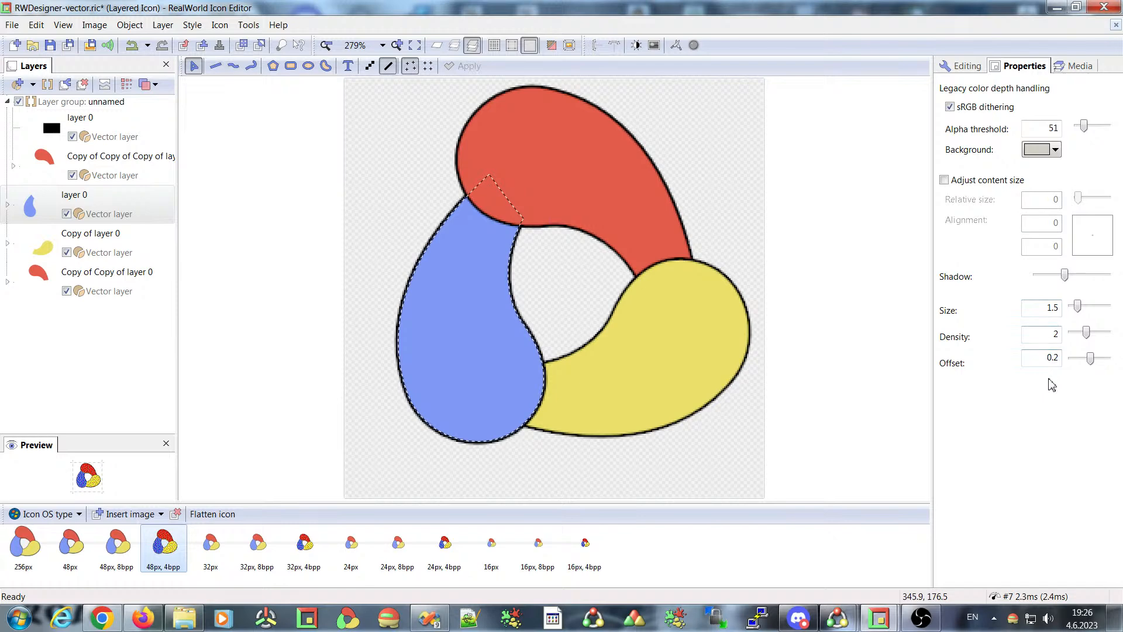
# Convert the icon to the Windows 10 format and review the list of available icon OS types.
pyautogui.click(48, 514)
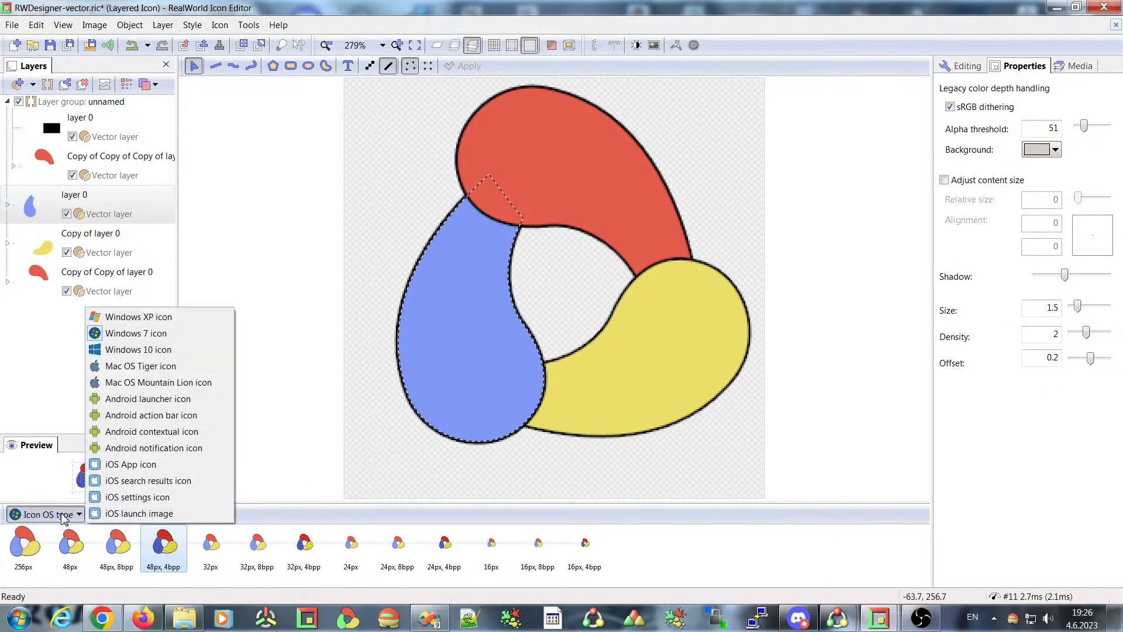
pyautogui.click(150, 353)
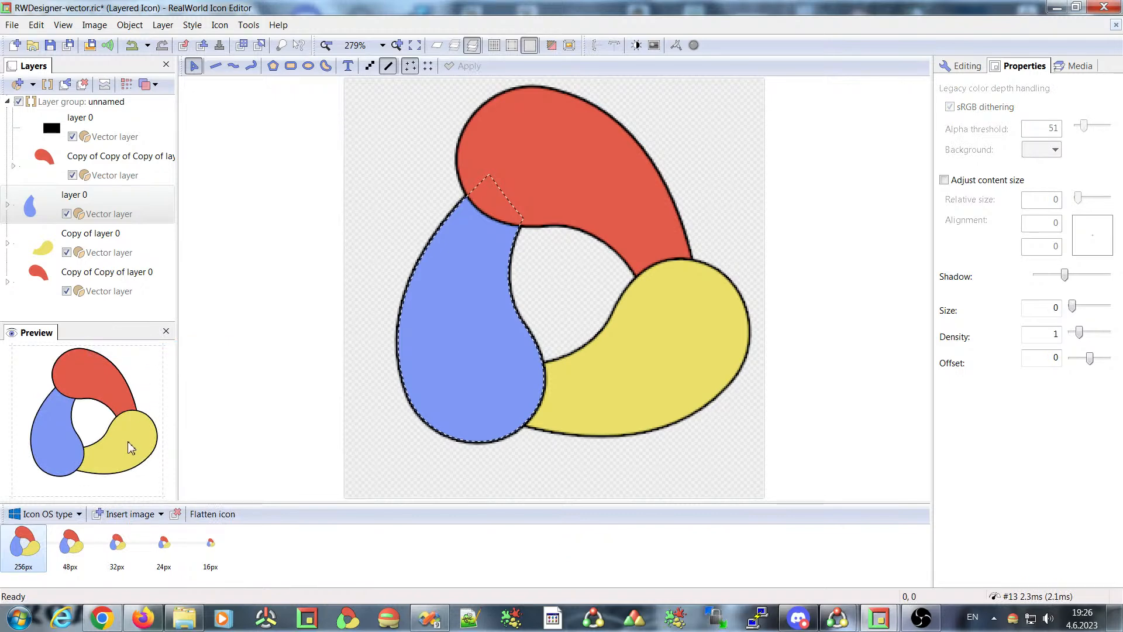
pyautogui.click(52, 515)
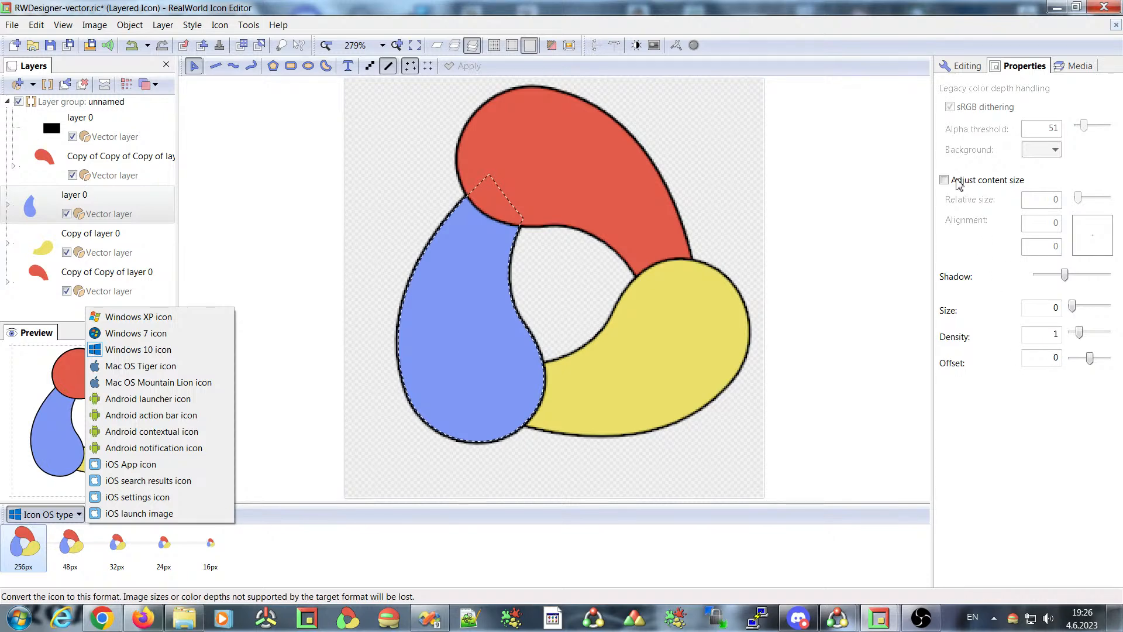
pyautogui.click(301, 533)
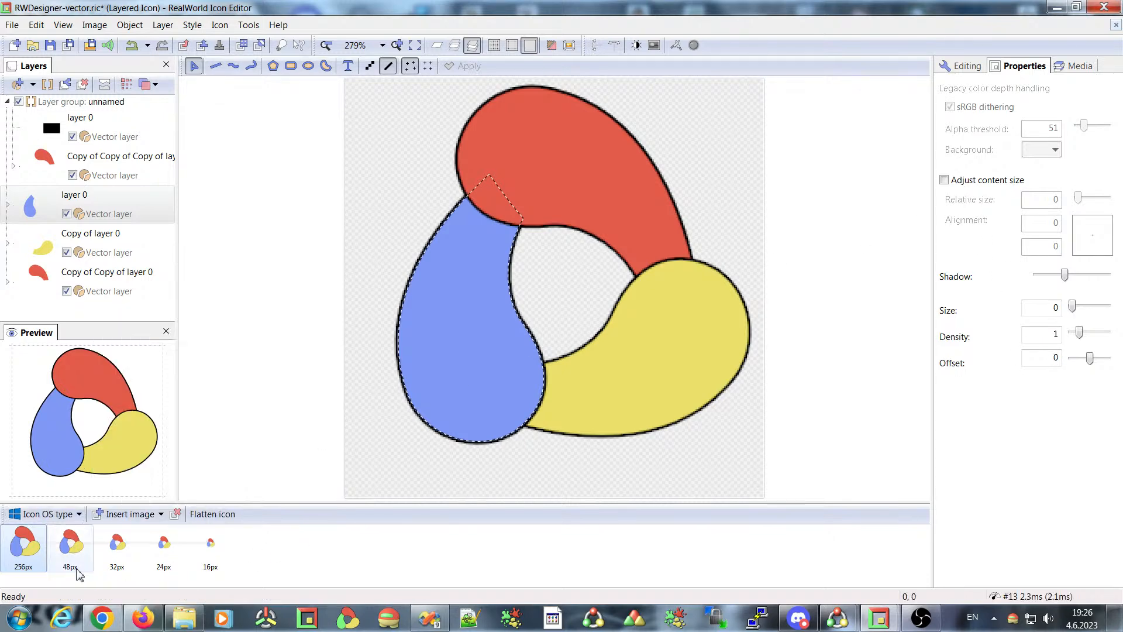
# Enable content size adjustment, switching it off and on to compare its effect on the 256 px and 48 px images.
pyautogui.click(945, 181)
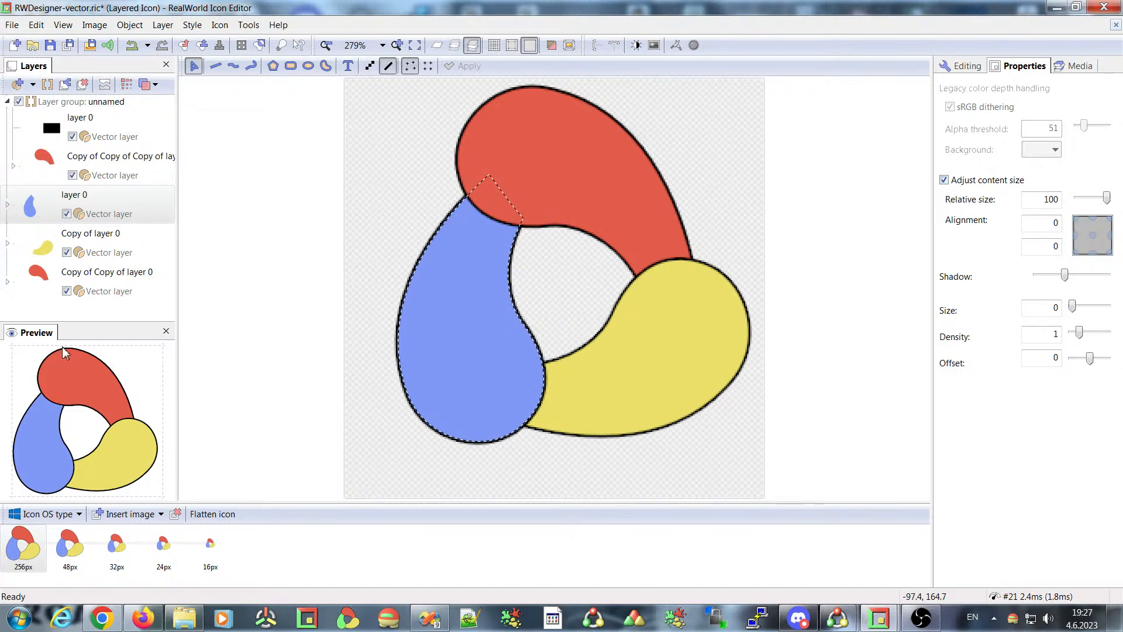
pyautogui.click(944, 180)
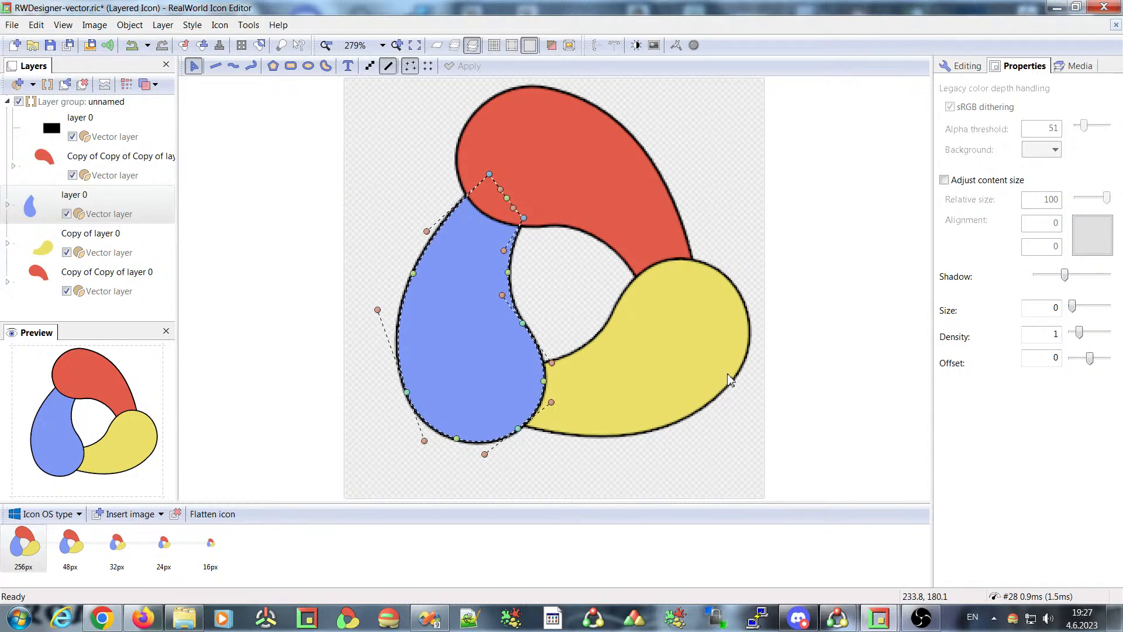
pyautogui.click(963, 181)
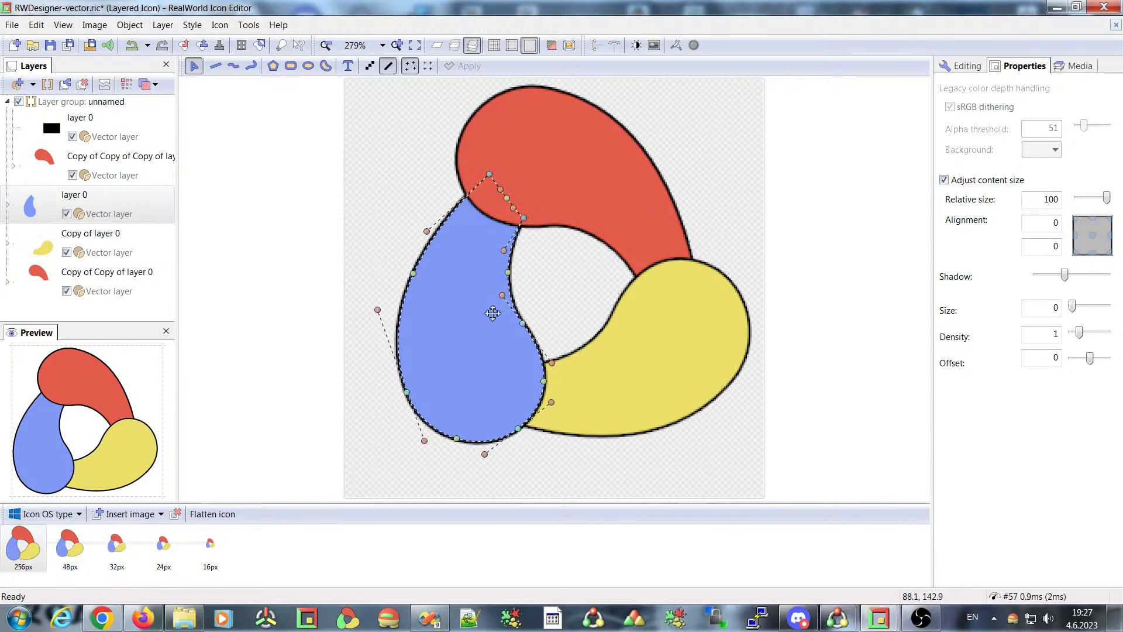
pyautogui.click(69, 547)
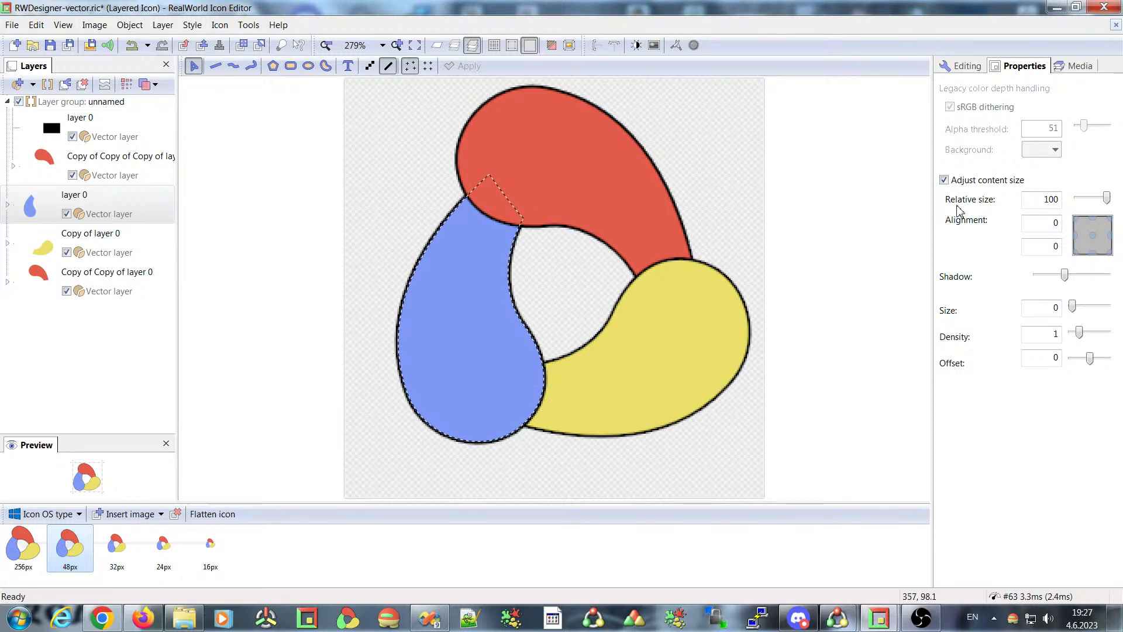
pyautogui.click(944, 180)
pyautogui.click(944, 181)
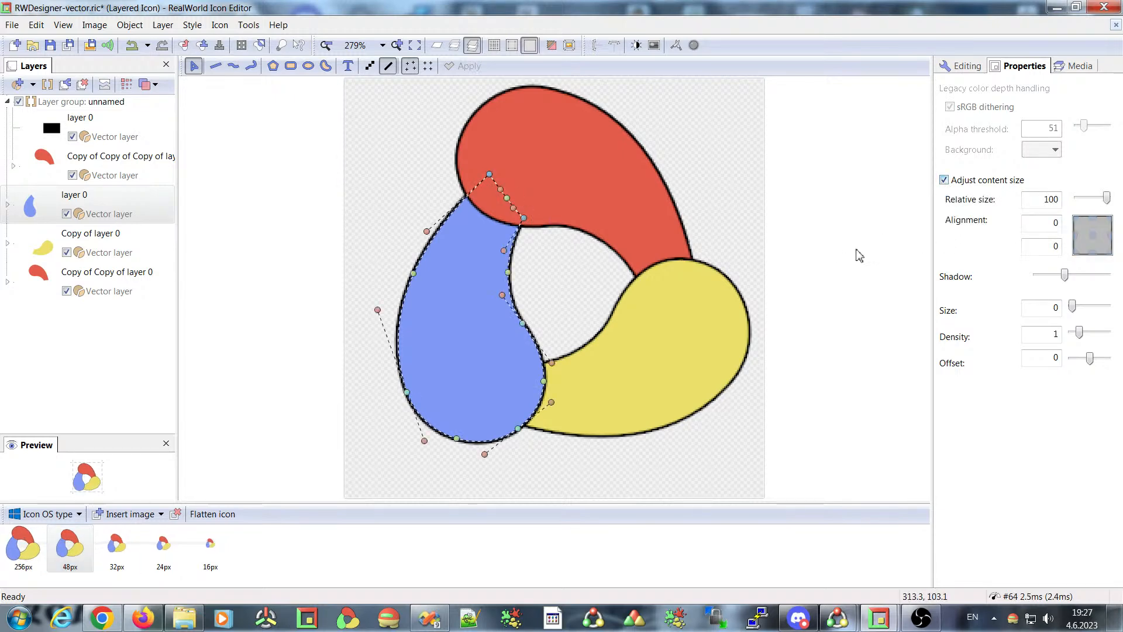
pyautogui.click(944, 180)
pyautogui.click(944, 180)
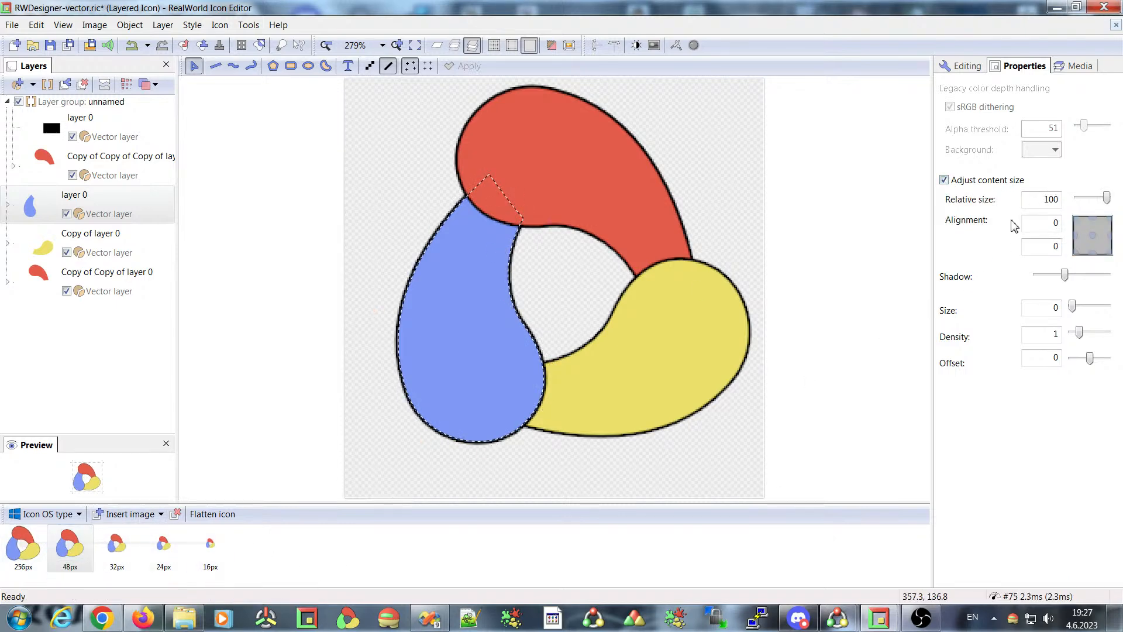
# Set the relative content size to 50 and align the content to the upper-right corner of the 256 px image.
pyautogui.doubleClick(1055, 198)
pyautogui.write('50')
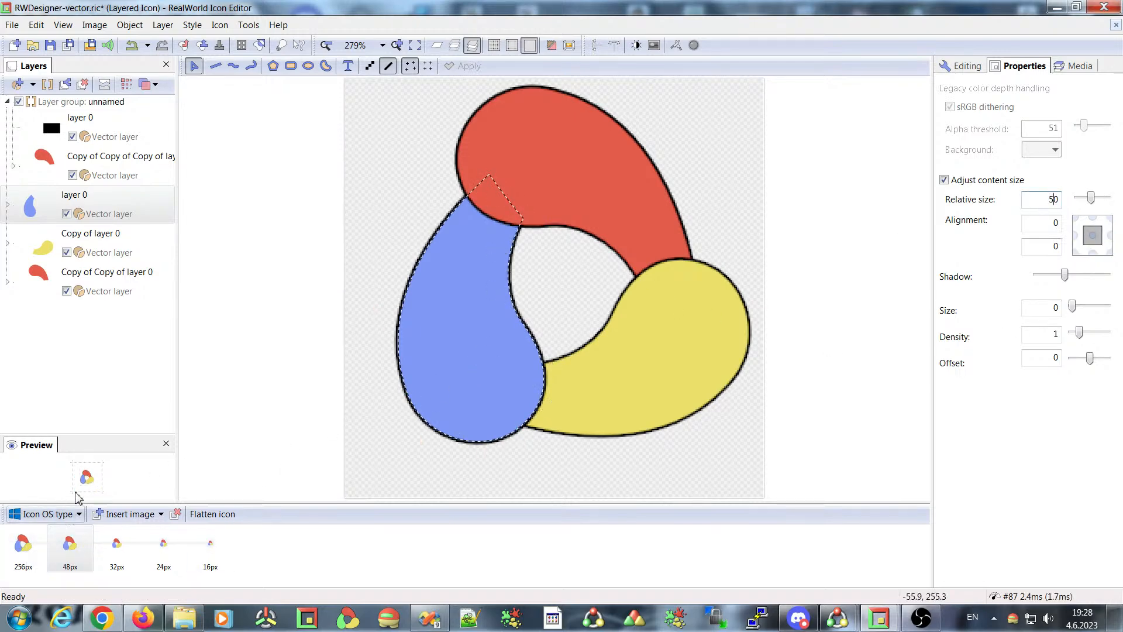
pyautogui.click(43, 545)
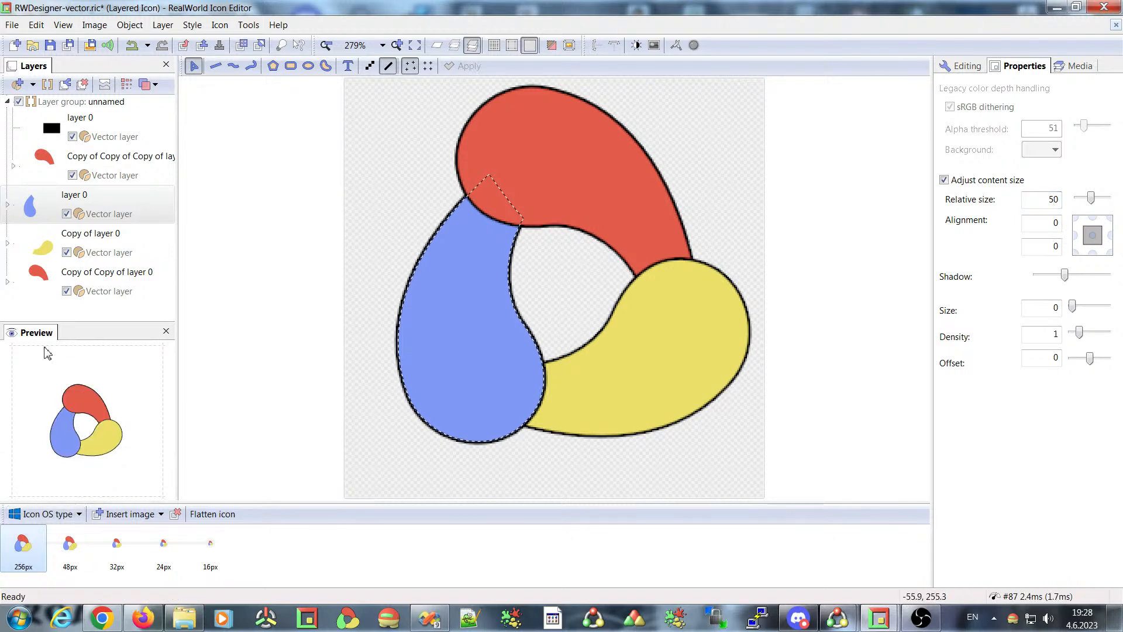
pyautogui.click(1108, 218)
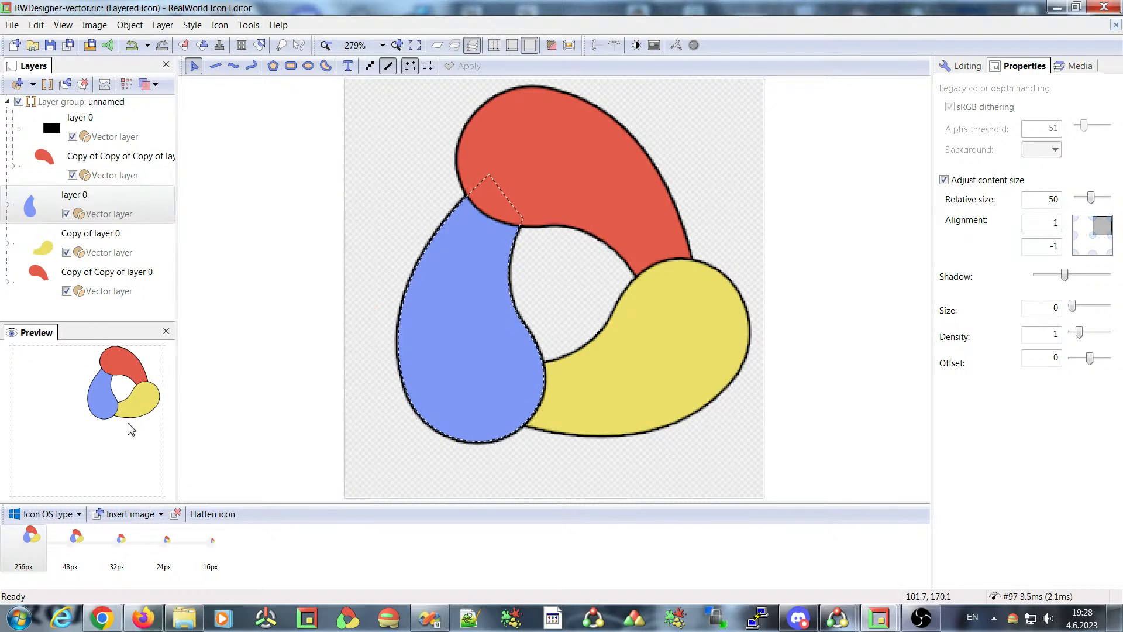
pyautogui.moveTo(1104, 231)
pyautogui.mouseDown()
pyautogui.moveTo(1089, 243)
pyautogui.moveTo(1107, 224)
pyautogui.mouseUp()
# Restore the relative content size to 100 and centre the content alignment.
pyautogui.moveTo(1047, 199); pyautogui.dragTo(1054, 202)
pyautogui.write('100')
pyautogui.click(1092, 237)
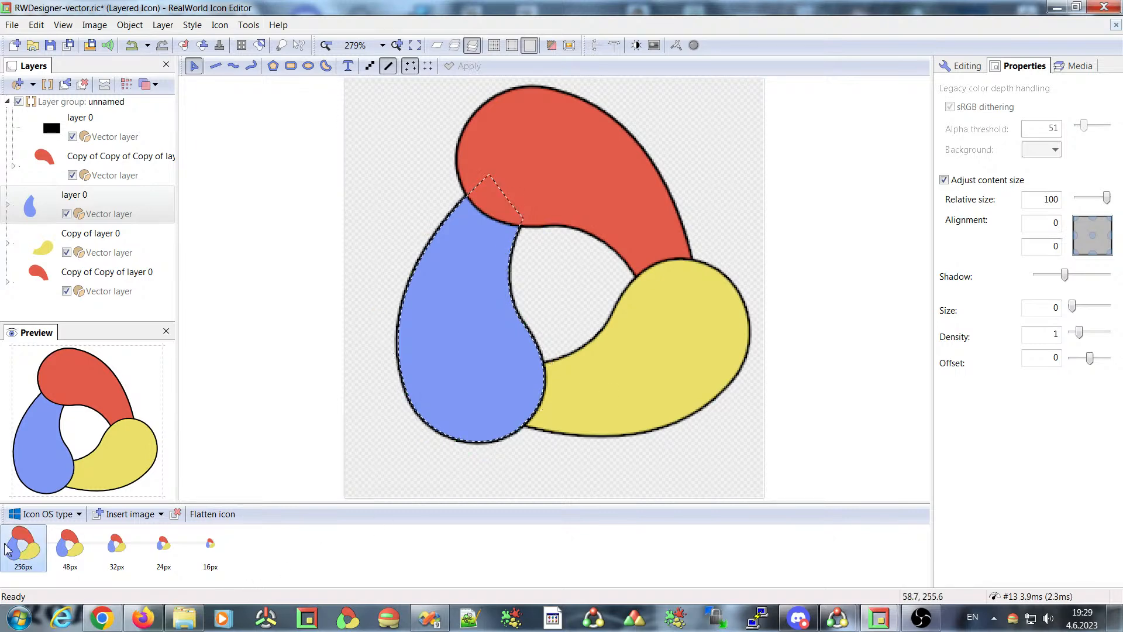
# Examine the file type and name offered by Export icon, leaving without exporting.
pyautogui.click(13, 25)
pyautogui.click(41, 109)
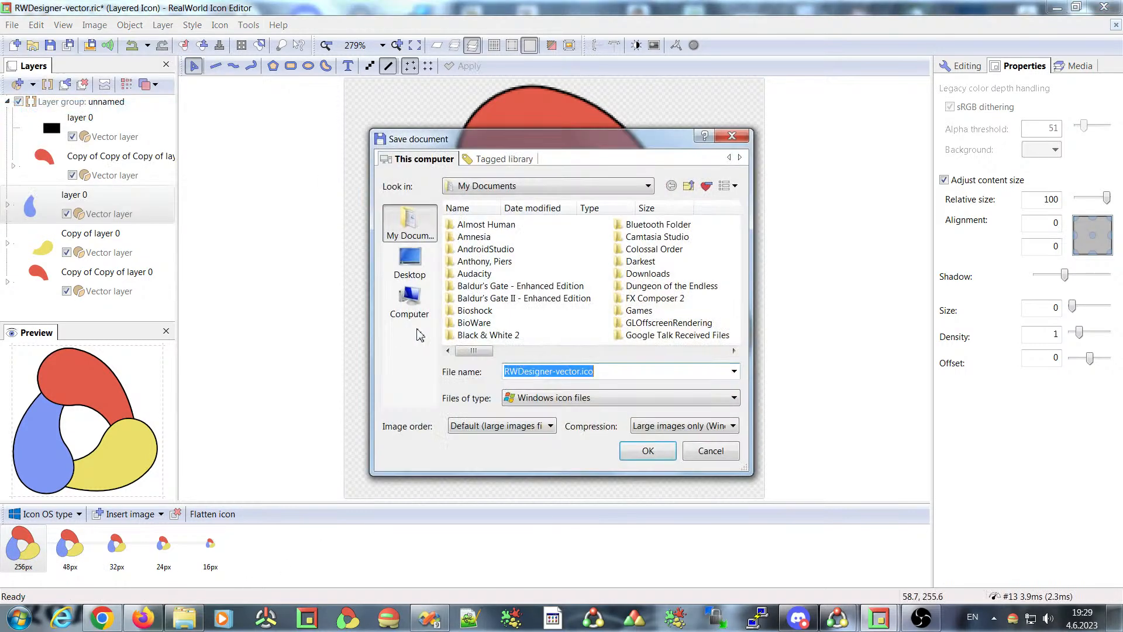
pyautogui.click(643, 402)
pyautogui.click(484, 385)
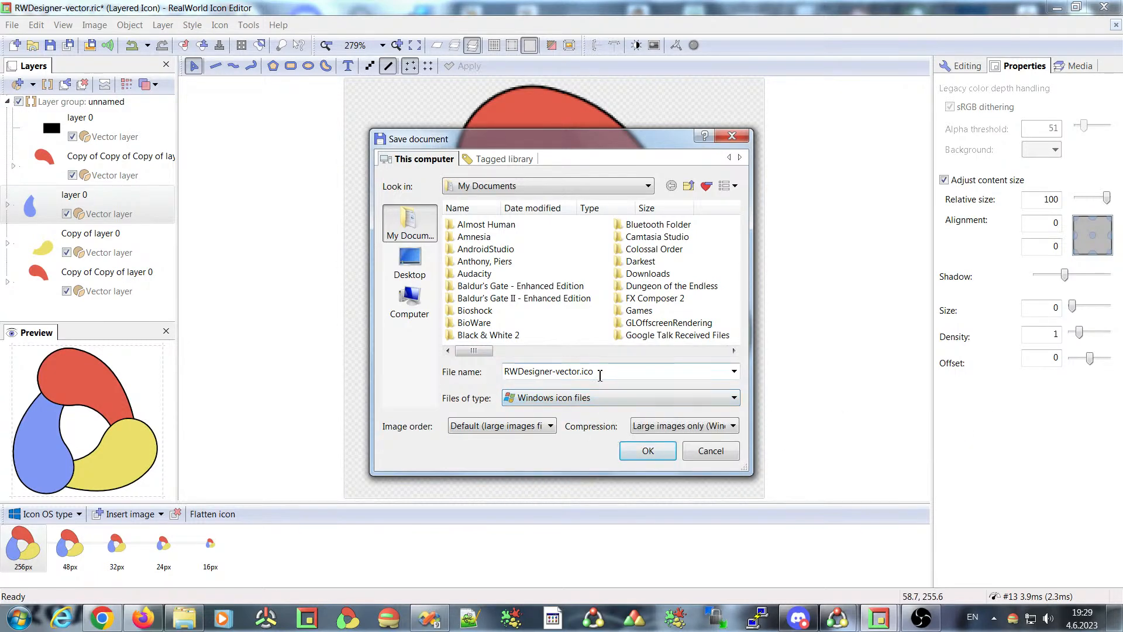
pyautogui.click(712, 454)
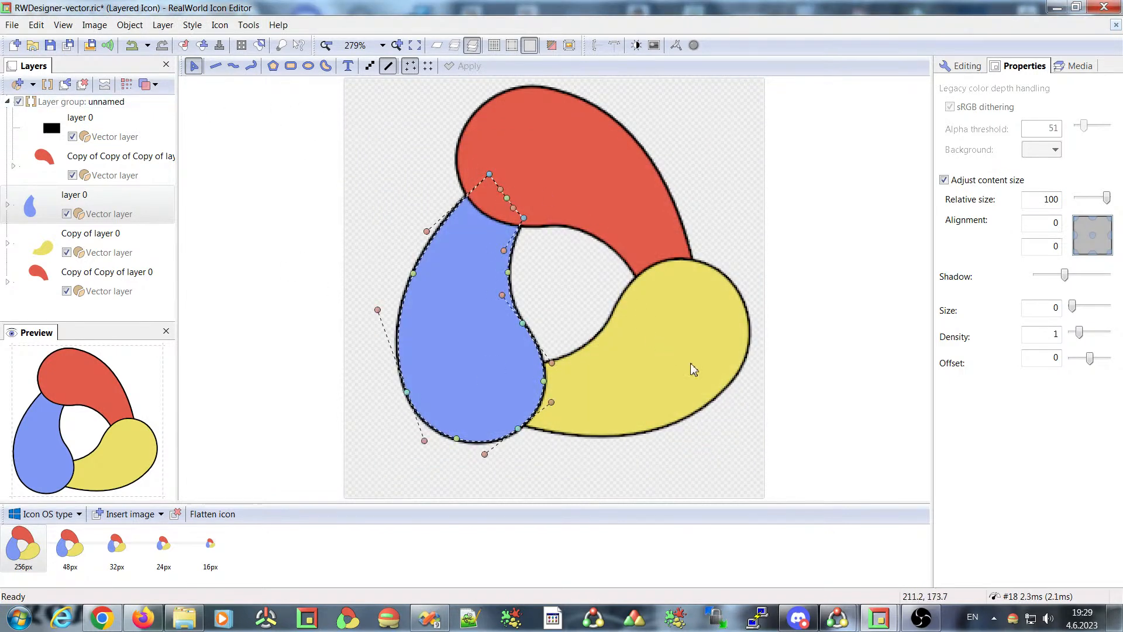
# Examine the file name and layered icon type offered when saving, cancel, and look over the available file commands.
pyautogui.click(52, 48)
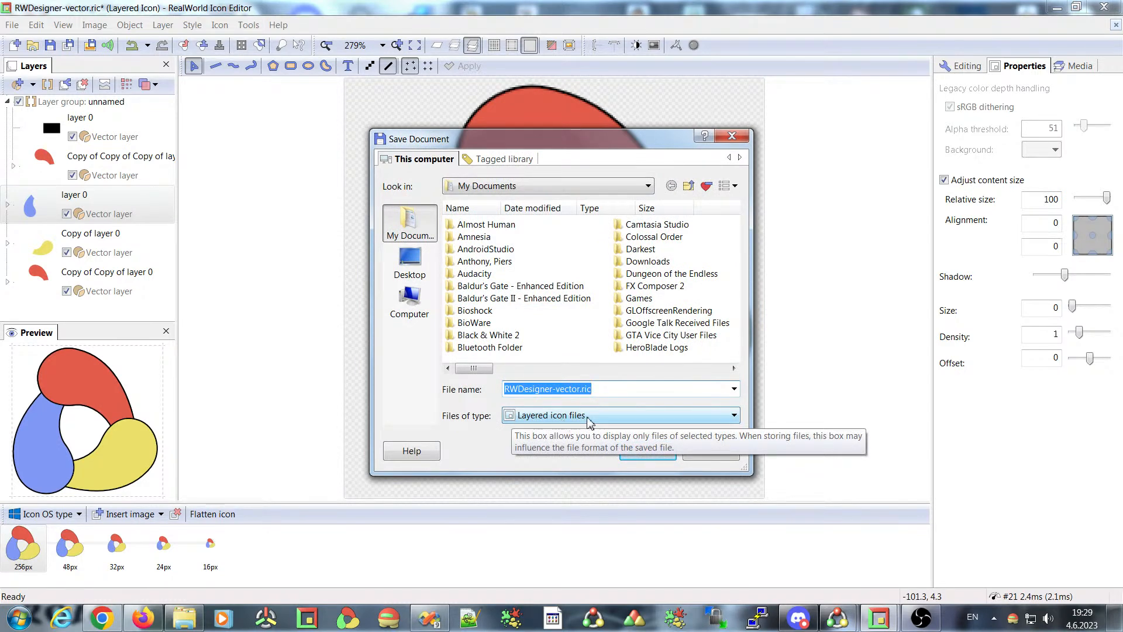
pyautogui.click(583, 389)
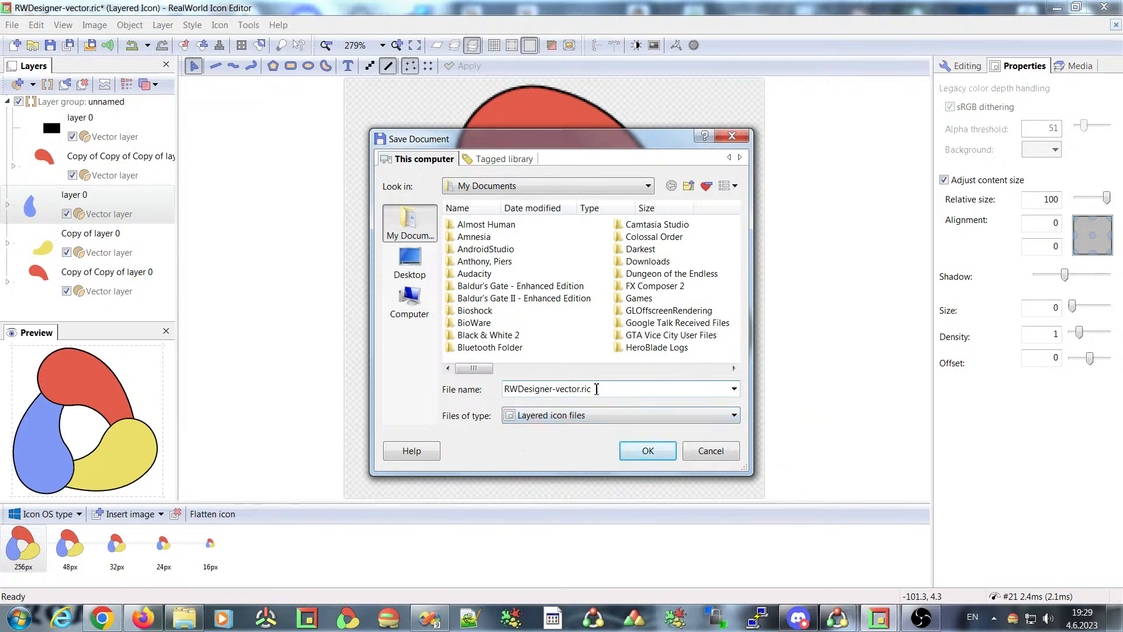
pyautogui.moveTo(590, 390); pyautogui.dragTo(478, 392)
pyautogui.click(704, 449)
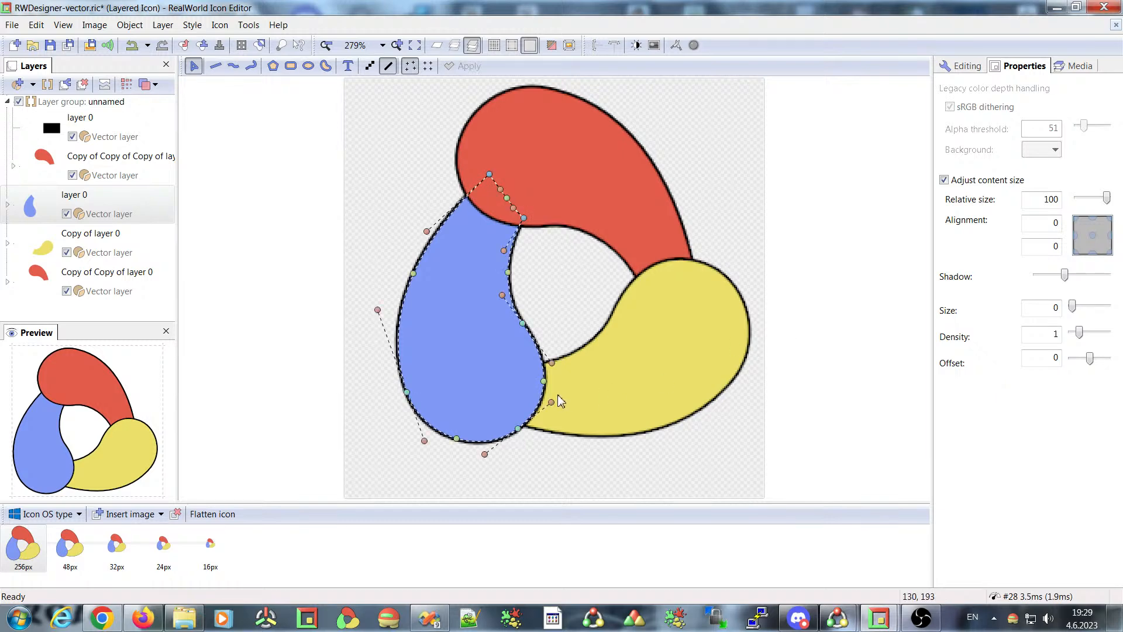
pyautogui.click(12, 26)
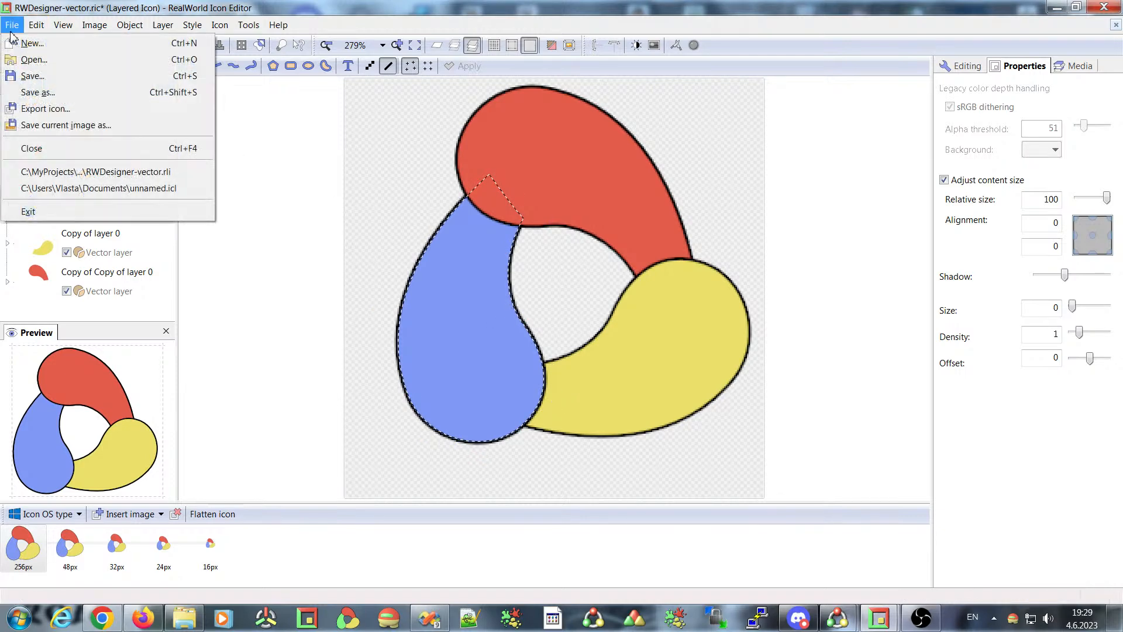
pyautogui.click(11, 27)
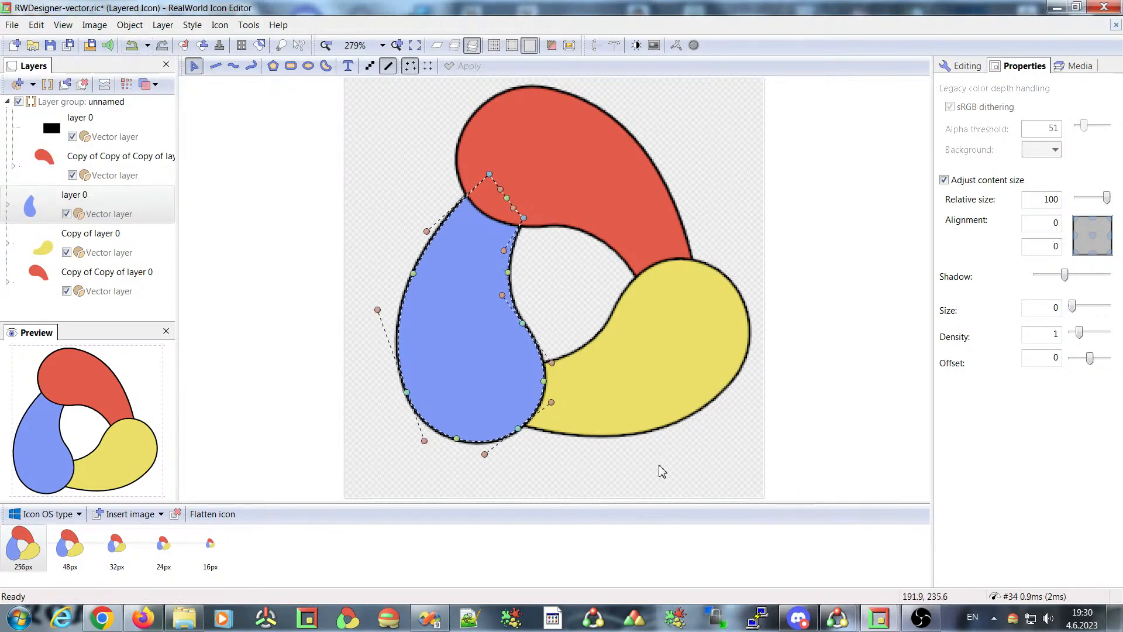
# Switch to the YouTube Studio live stream page in Chrome, read the chat messages, and return to RWDesigner-vector.ric.
pyautogui.moveTo(835, 625)
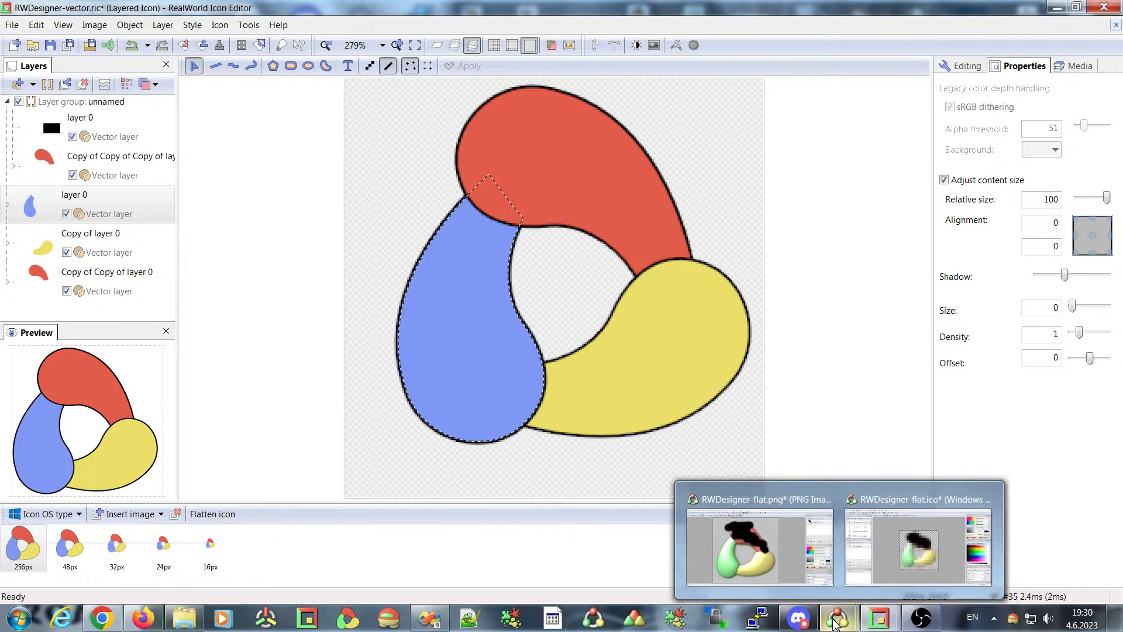
pyautogui.moveTo(923, 623)
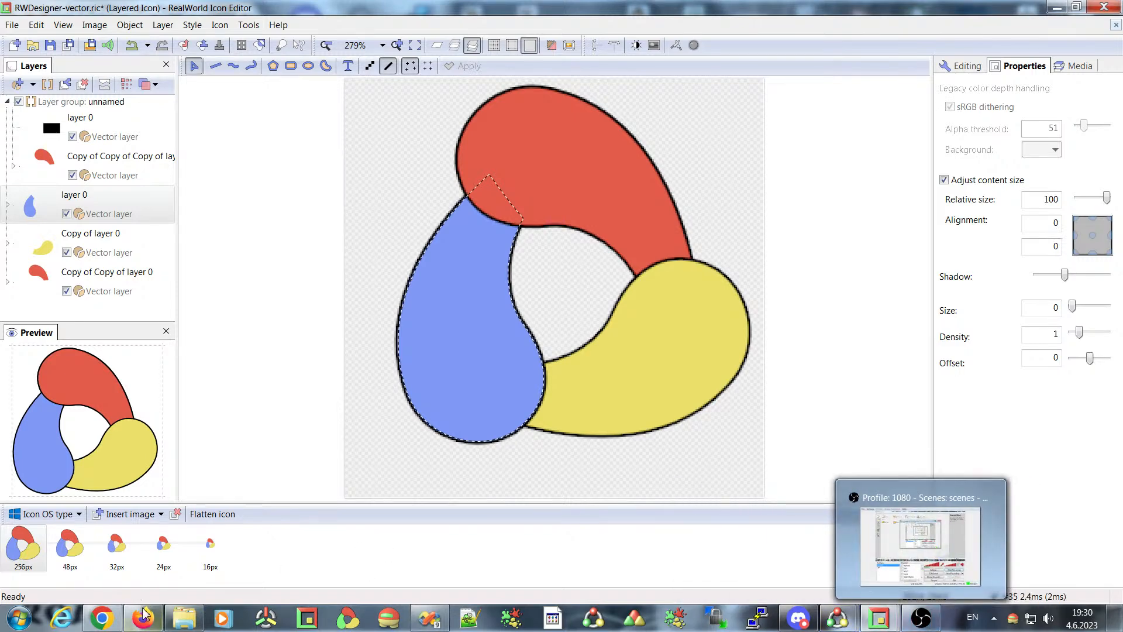
pyautogui.click(108, 621)
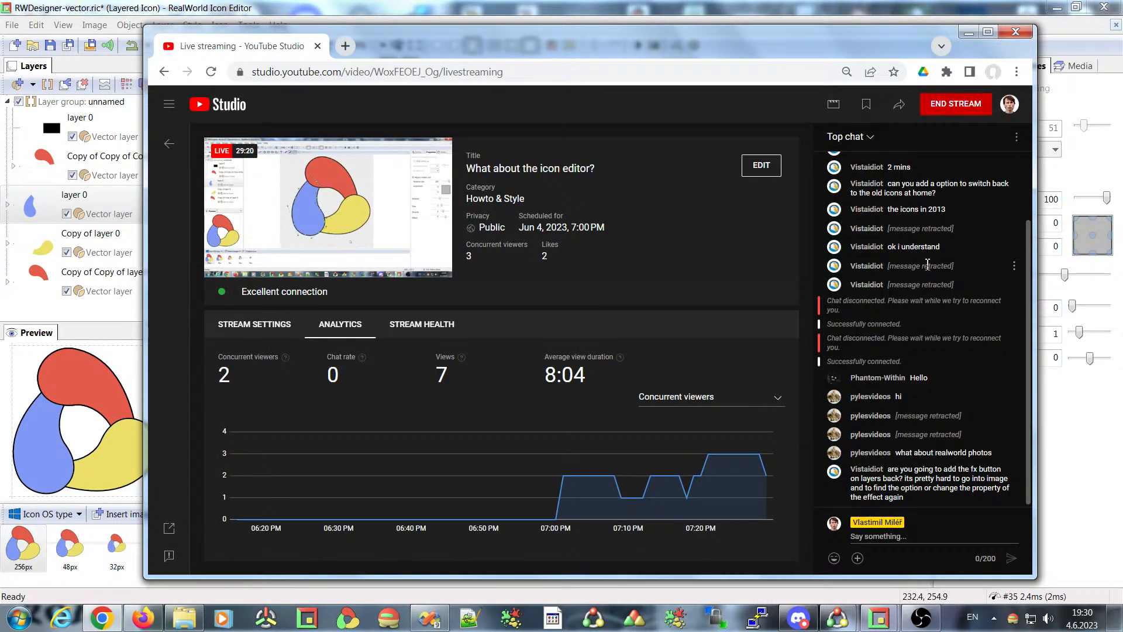
pyautogui.scroll(3, 913, 265)
pyautogui.scroll(-3, 927, 264)
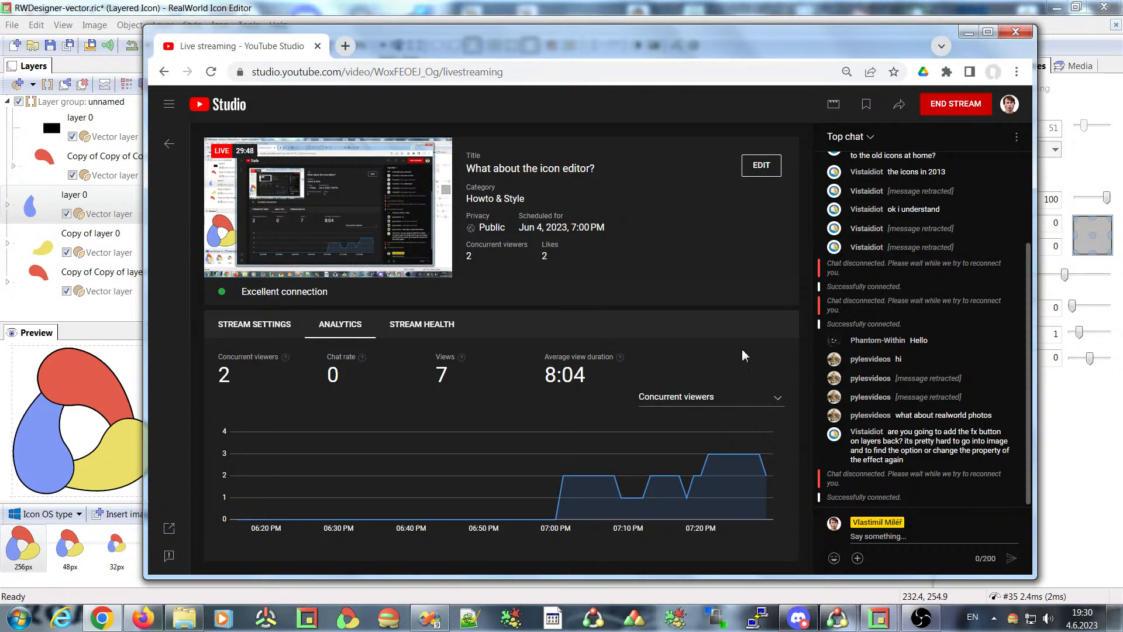
pyautogui.click(115, 49)
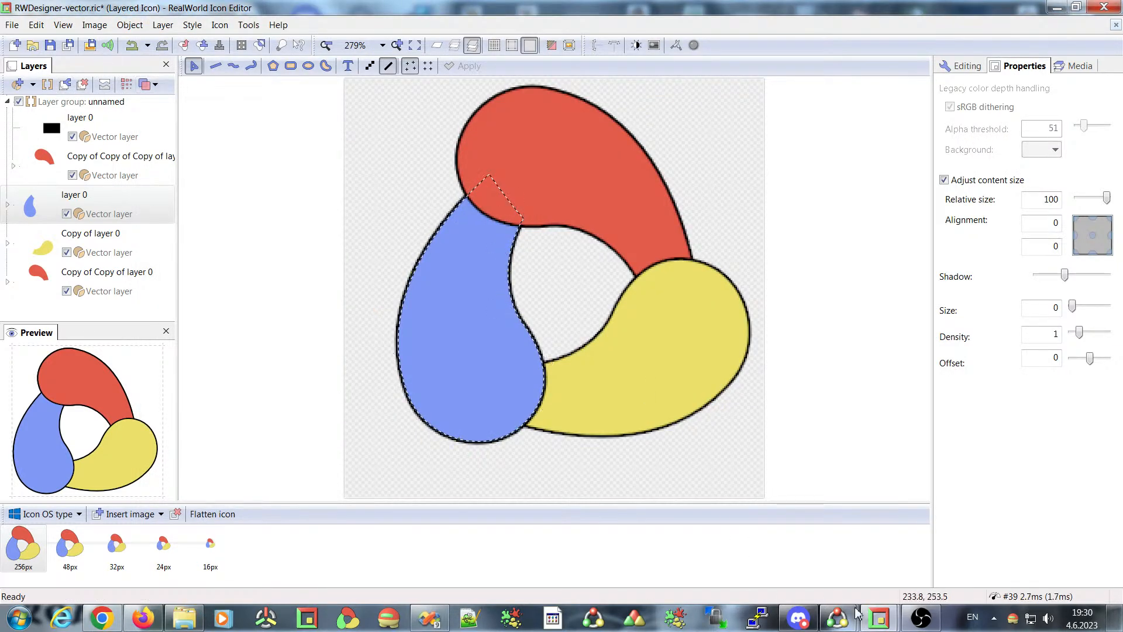
# Switch to RWDesigner-flat.png, examine the commands offered for its layers, and minimize it to return to the vector icon.
pyautogui.moveTo(838, 618)
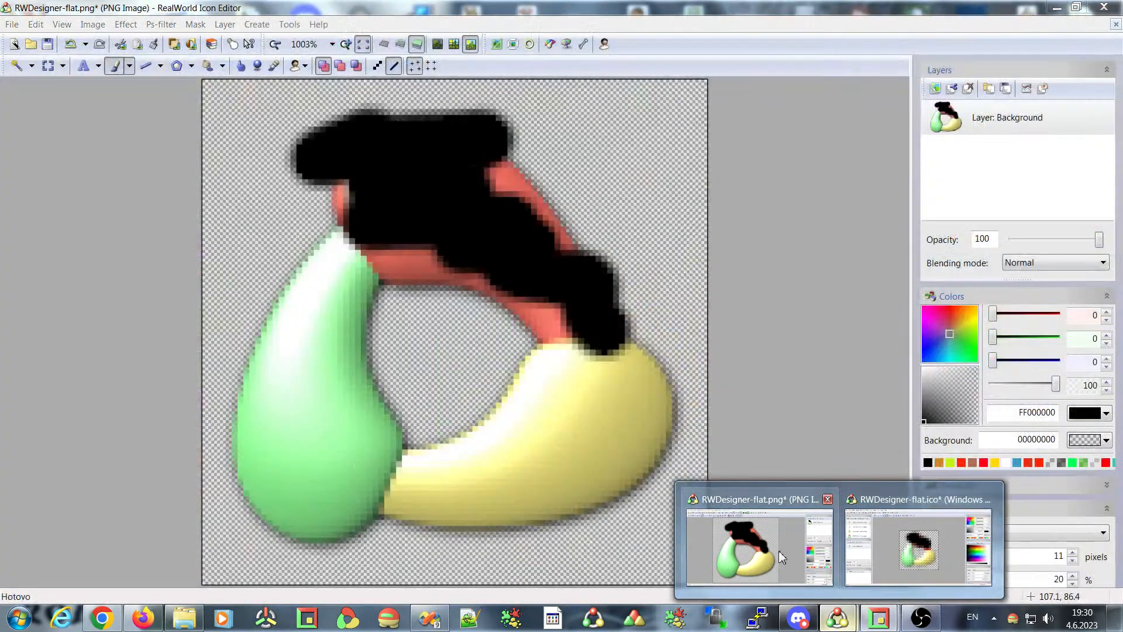
pyautogui.click(769, 547)
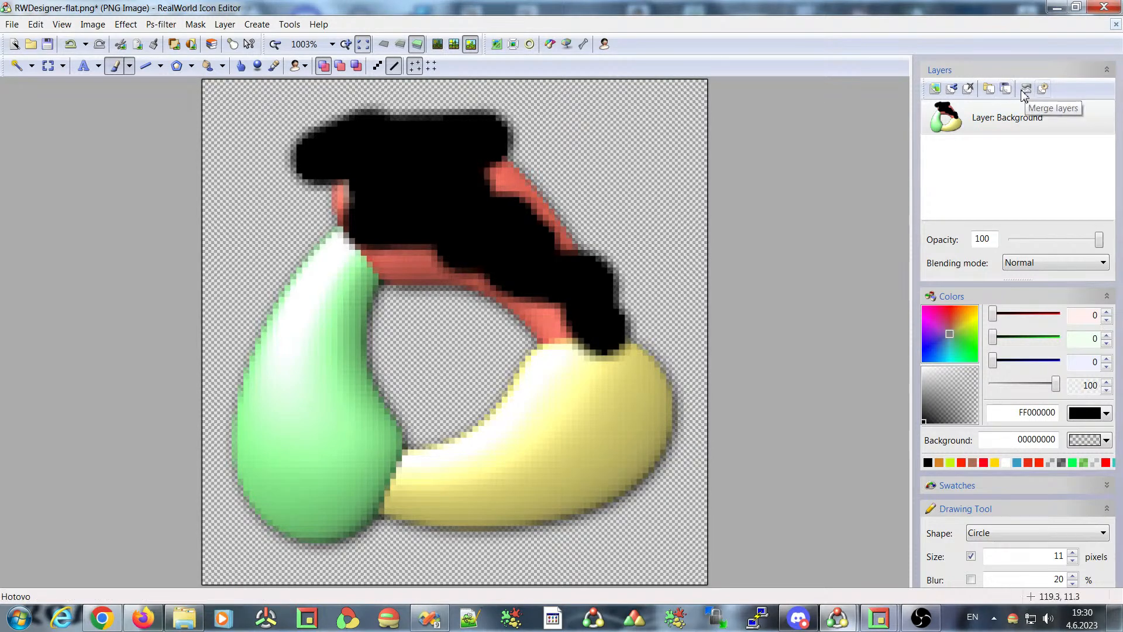
pyautogui.click(1057, 7)
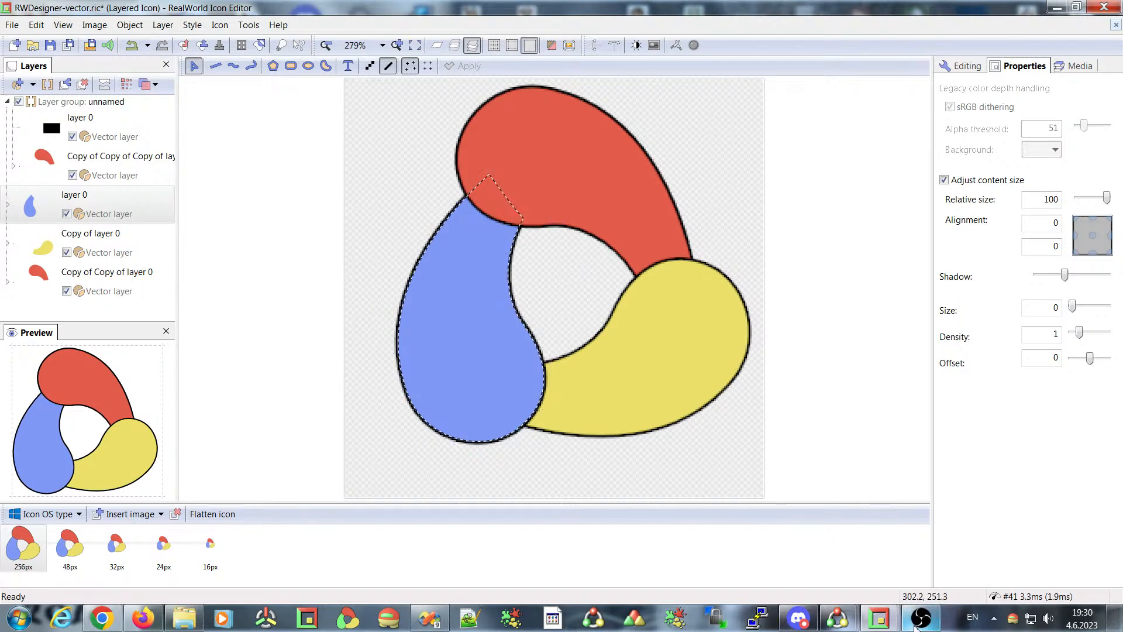
# Check the live stream chat in Chrome again, then return to the vector icon and select the upper red shape's layer.
pyautogui.click(101, 619)
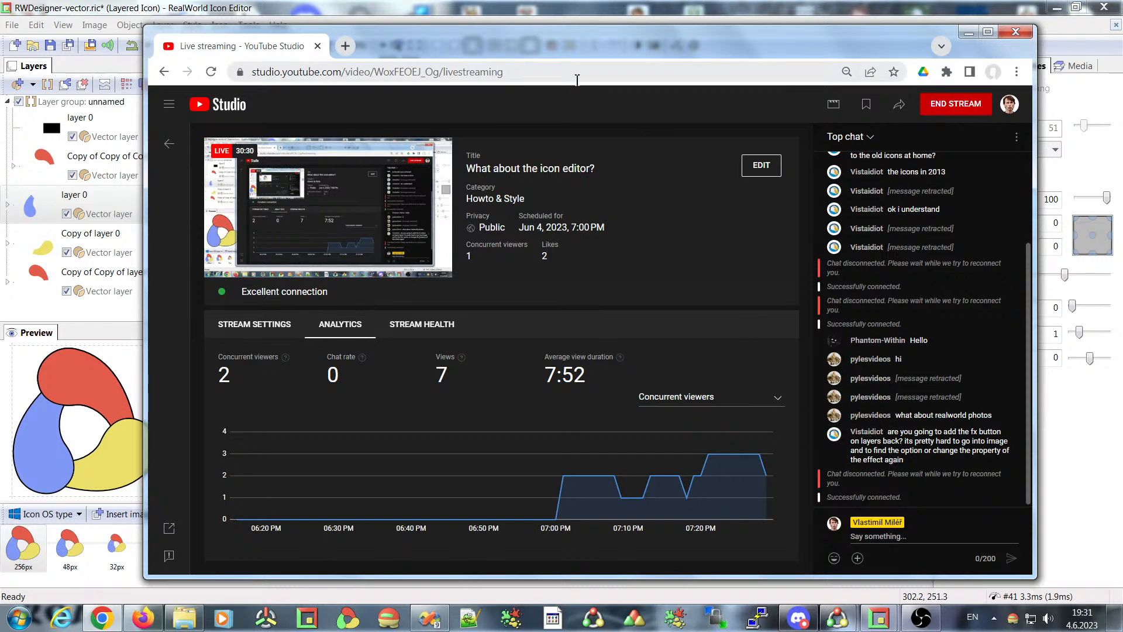
pyautogui.click(93, 165)
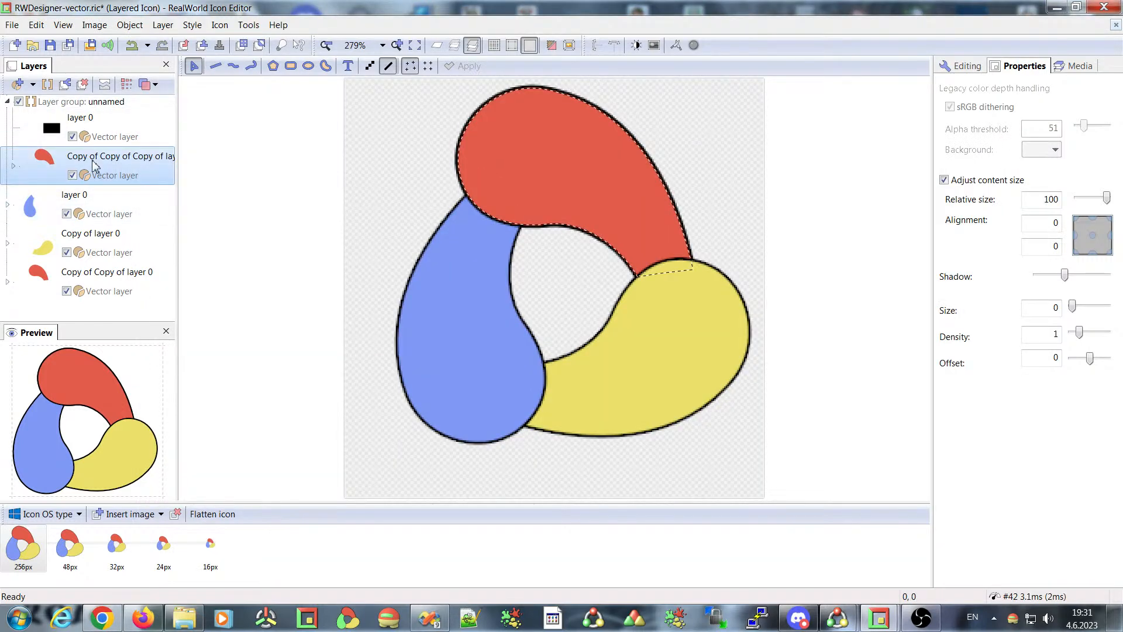
# Expand the blue shape's layer and compare the editing properties of its outline effect with those of the shape itself.
pyautogui.click(7, 205)
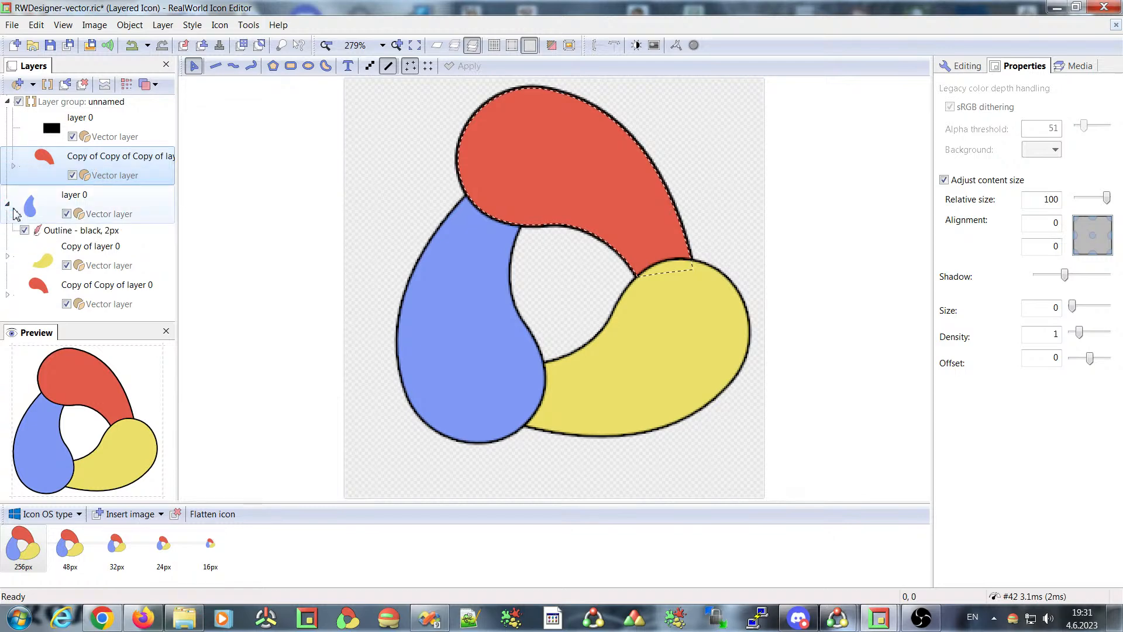
pyautogui.click(60, 234)
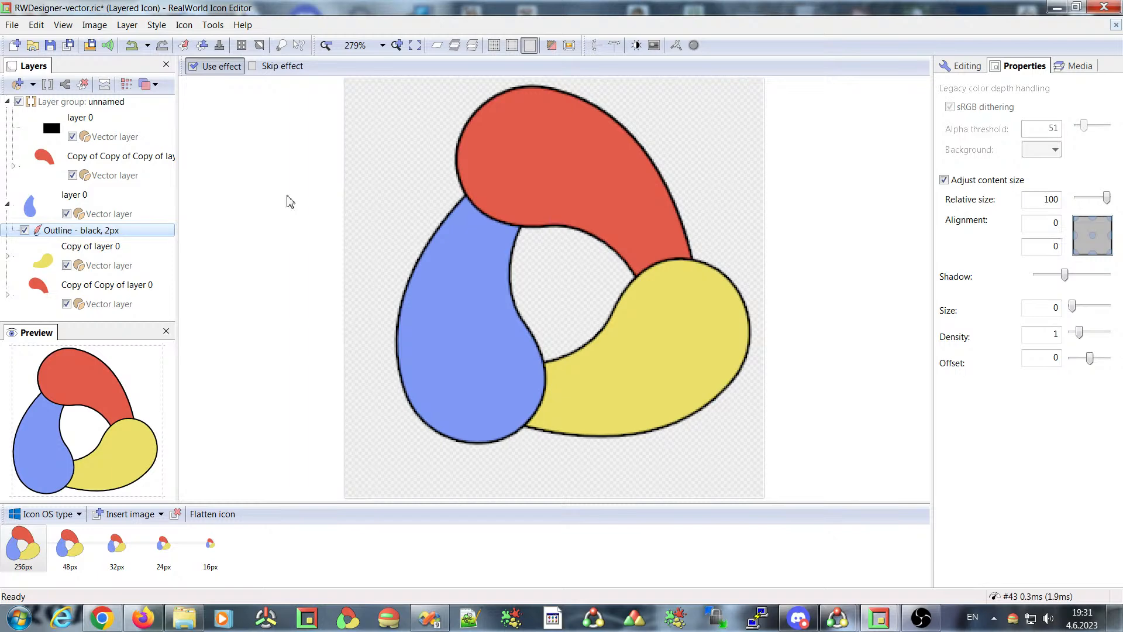
pyautogui.click(959, 66)
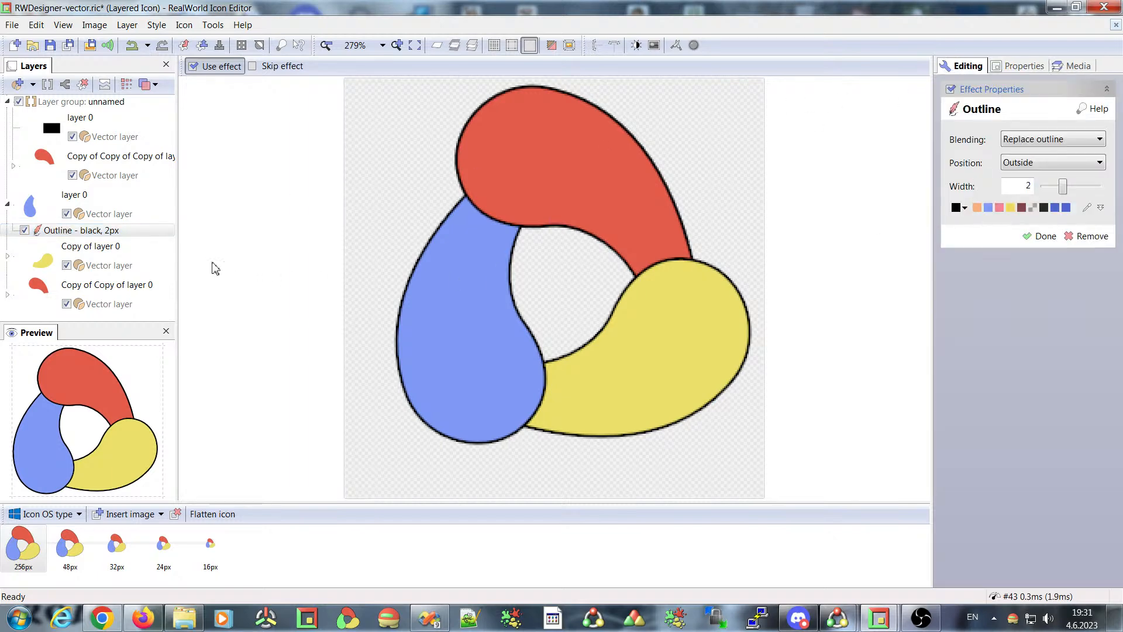
pyautogui.click(96, 206)
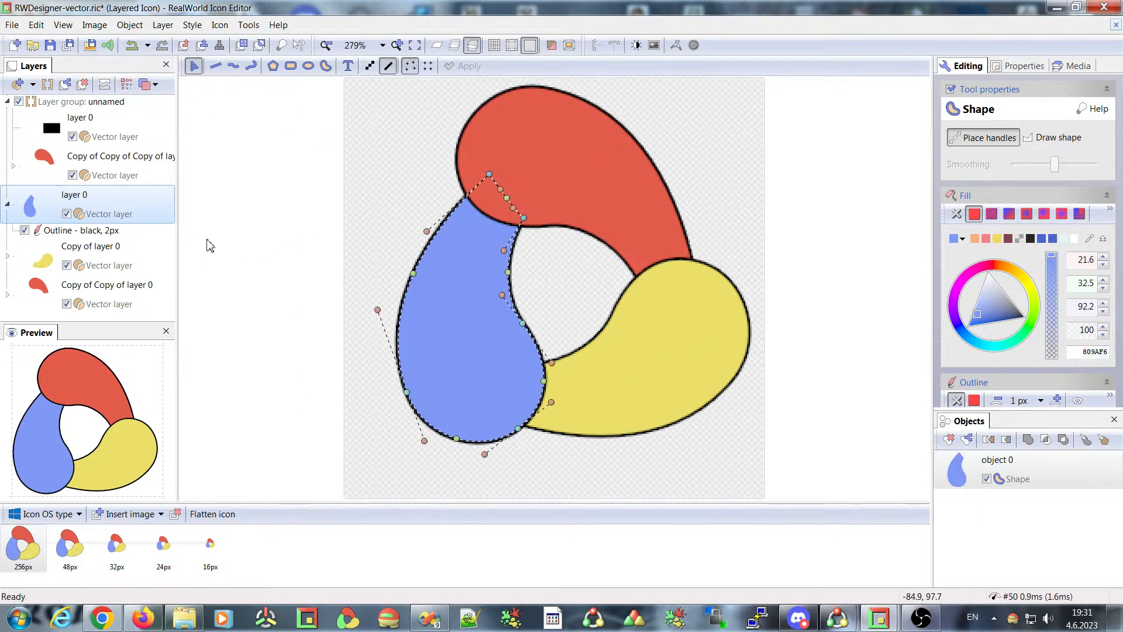
pyautogui.click(91, 234)
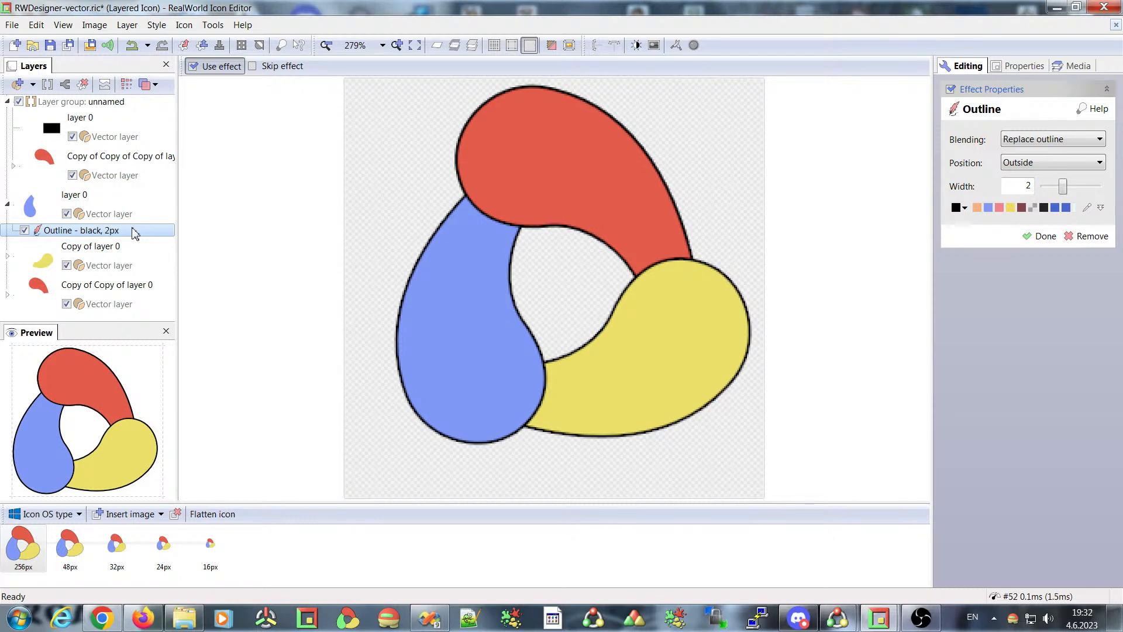
# Examine how the outline effect is nested under the blue shape's layer by selecting the layer and the effect in turn.
pyautogui.click(36, 213)
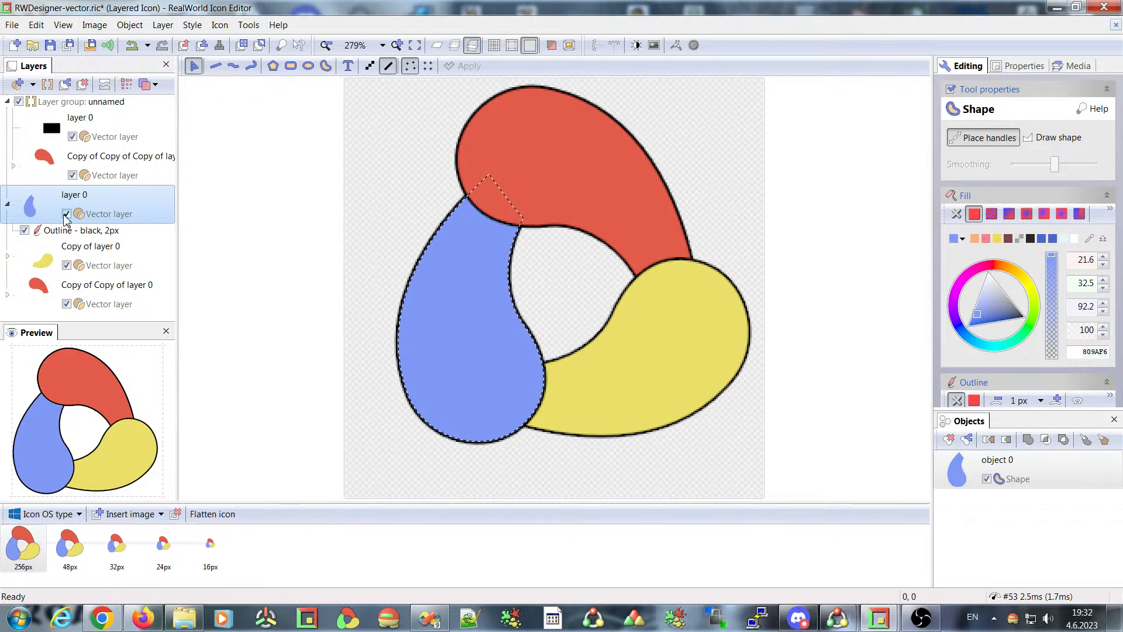
pyautogui.click(7, 204)
pyautogui.click(7, 205)
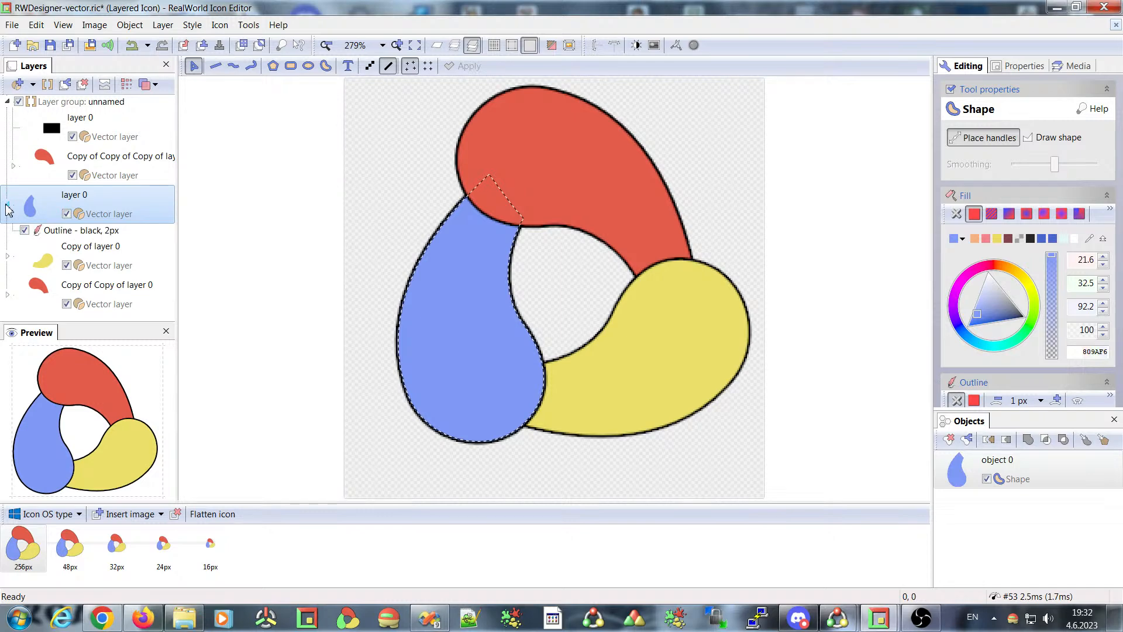
pyautogui.click(85, 234)
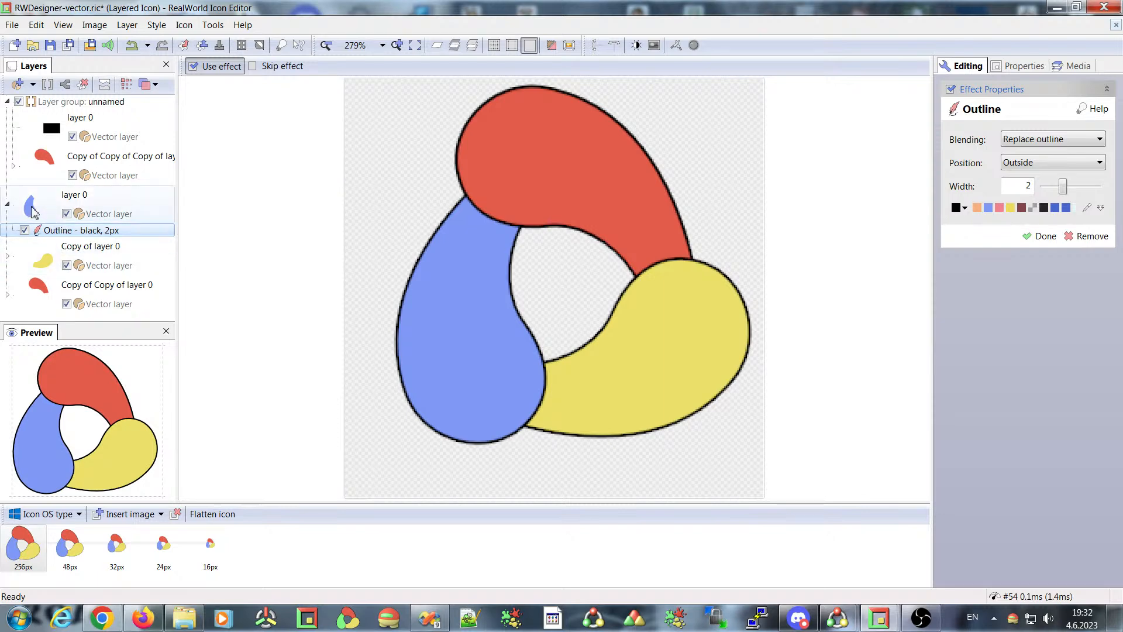
pyautogui.click(11, 206)
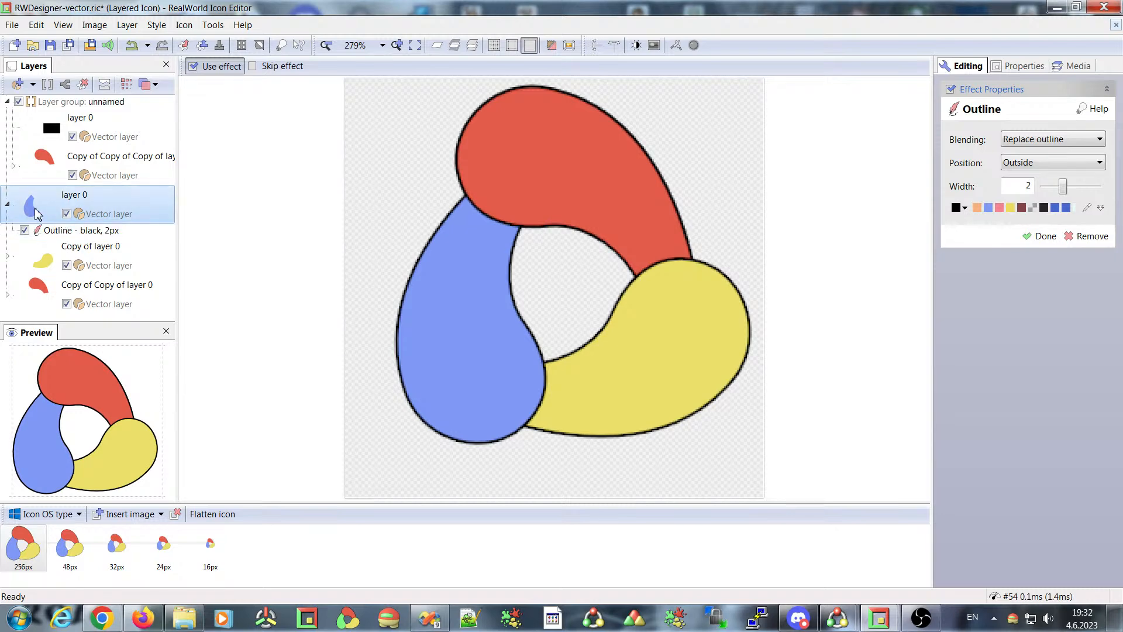
pyautogui.click(8, 204)
pyautogui.click(9, 204)
pyautogui.click(65, 231)
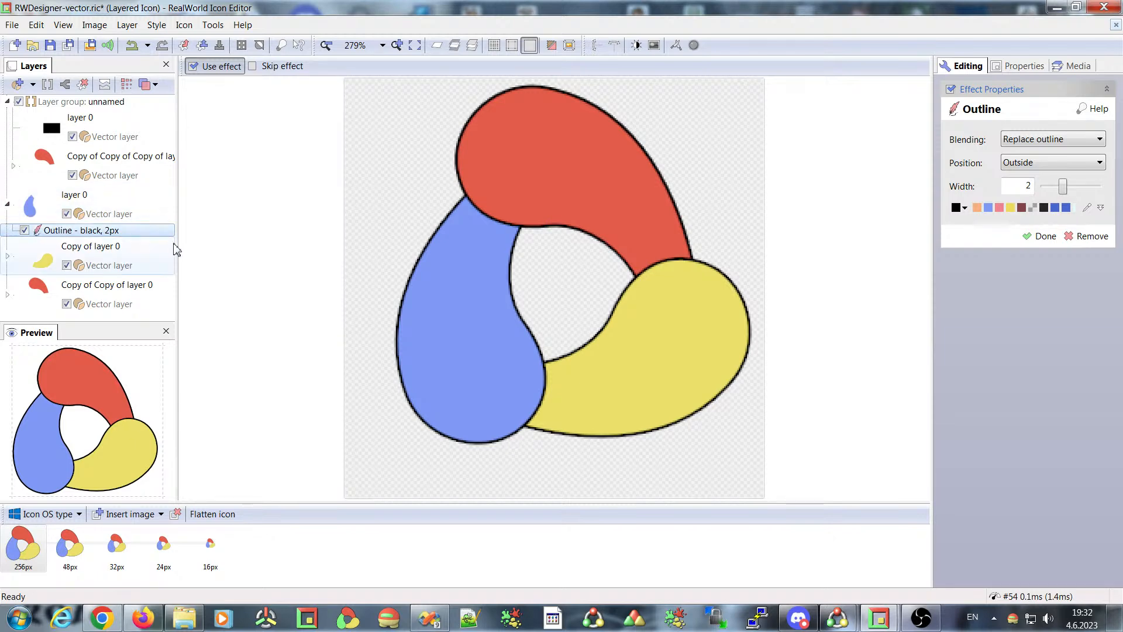
# Add a Long shadow effect to the blue shape, adjusting its length to about 56 and its orientation to about 129.
pyautogui.click(157, 25)
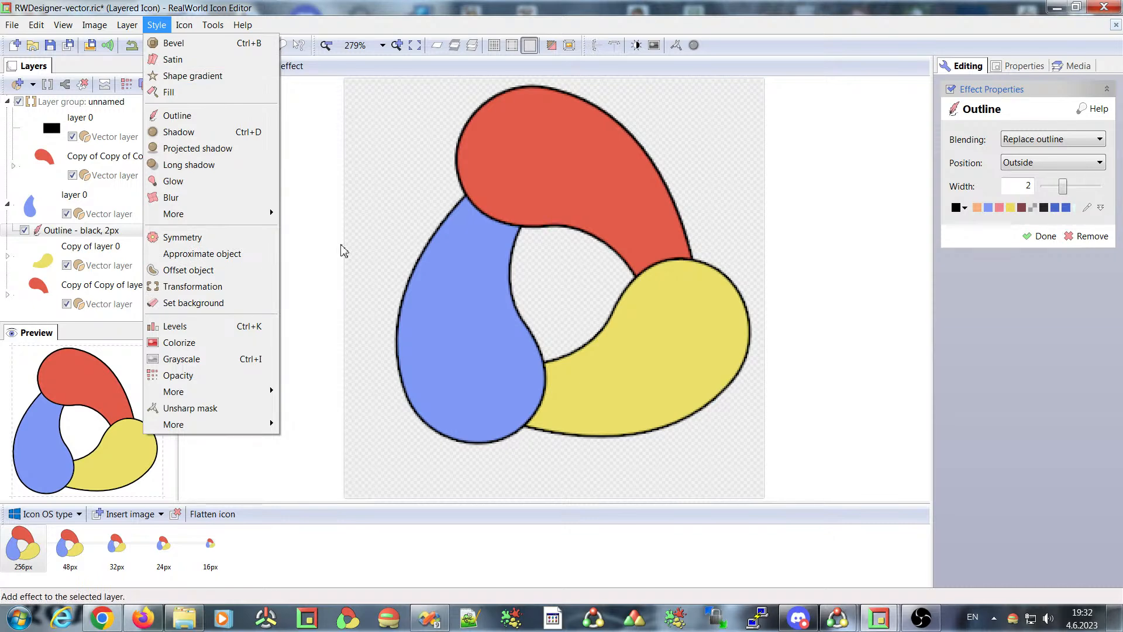
pyautogui.click(199, 165)
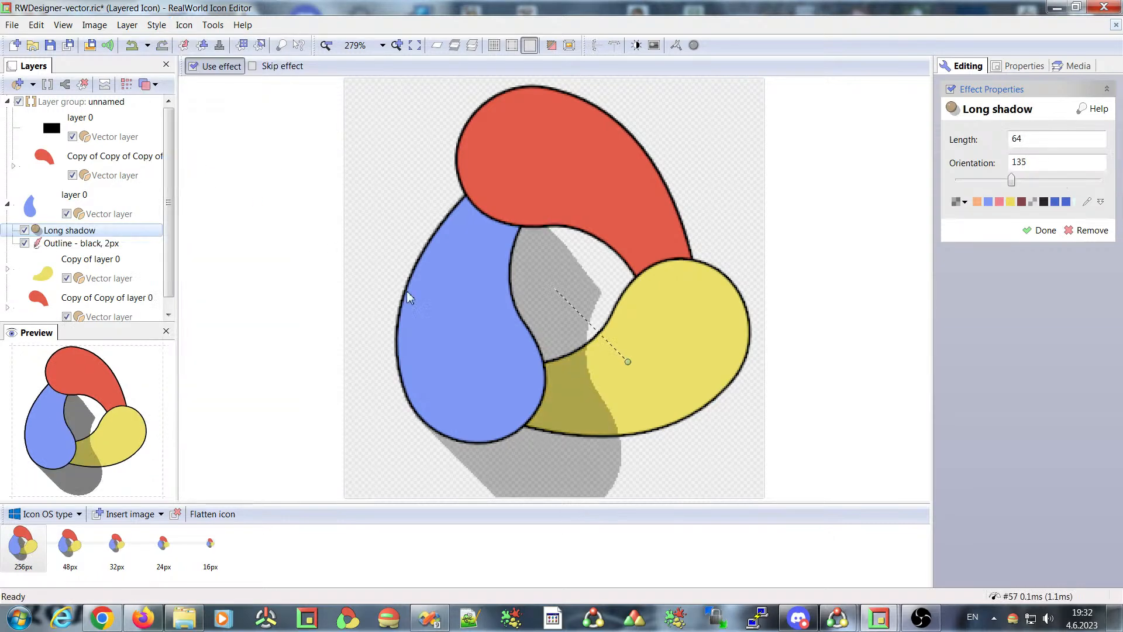
pyautogui.moveTo(628, 362); pyautogui.dragTo(730, 453)
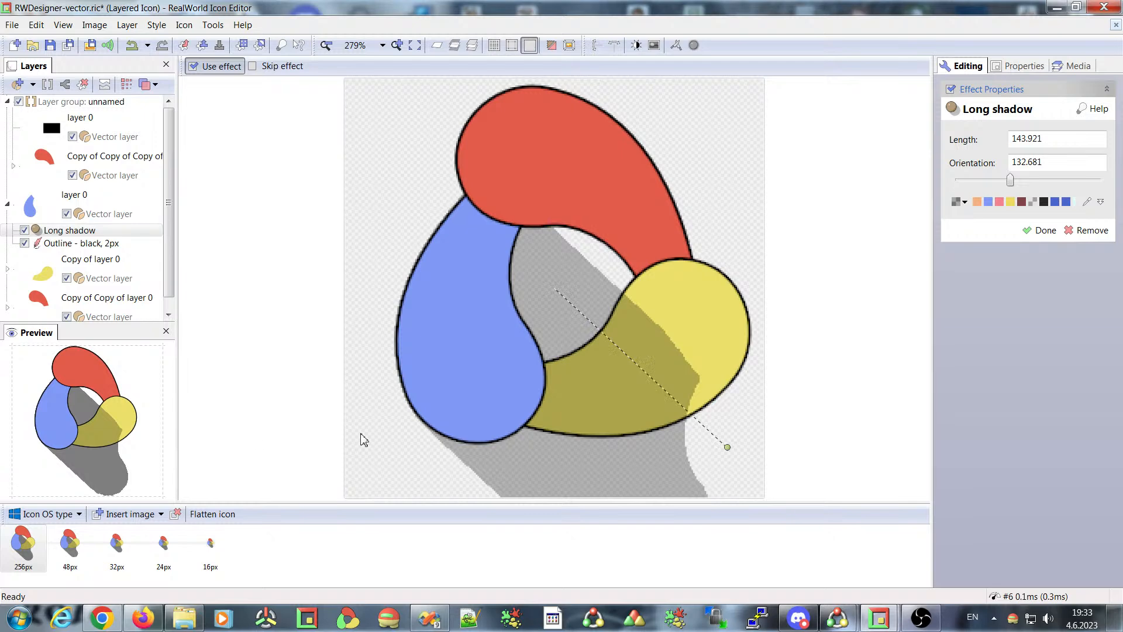
pyautogui.moveTo(727, 447); pyautogui.dragTo(629, 351)
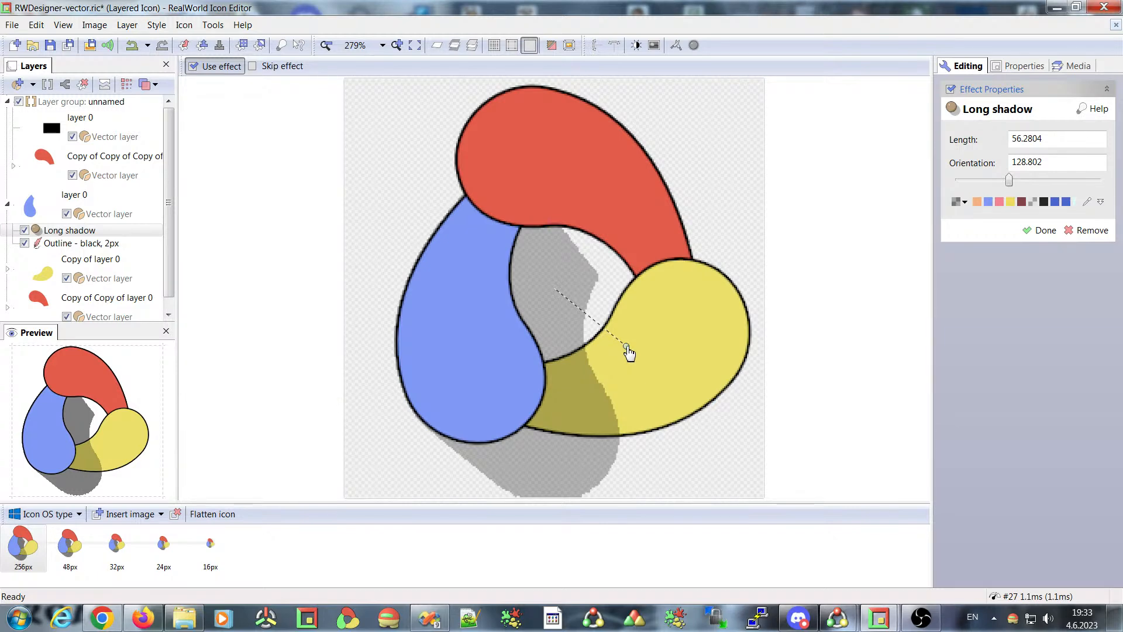
pyautogui.click(55, 243)
pyautogui.click(52, 233)
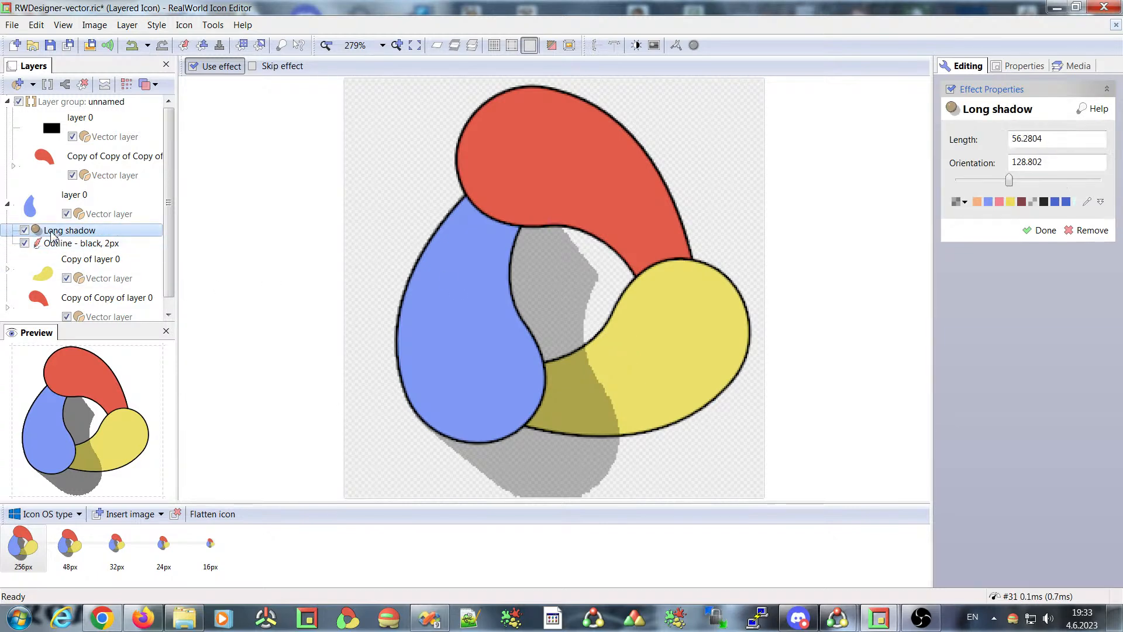
# Switch to YouTube Studio in Chrome to read the live chat messages, check them once more, and return to the vector icon.
pyautogui.moveTo(893, 622)
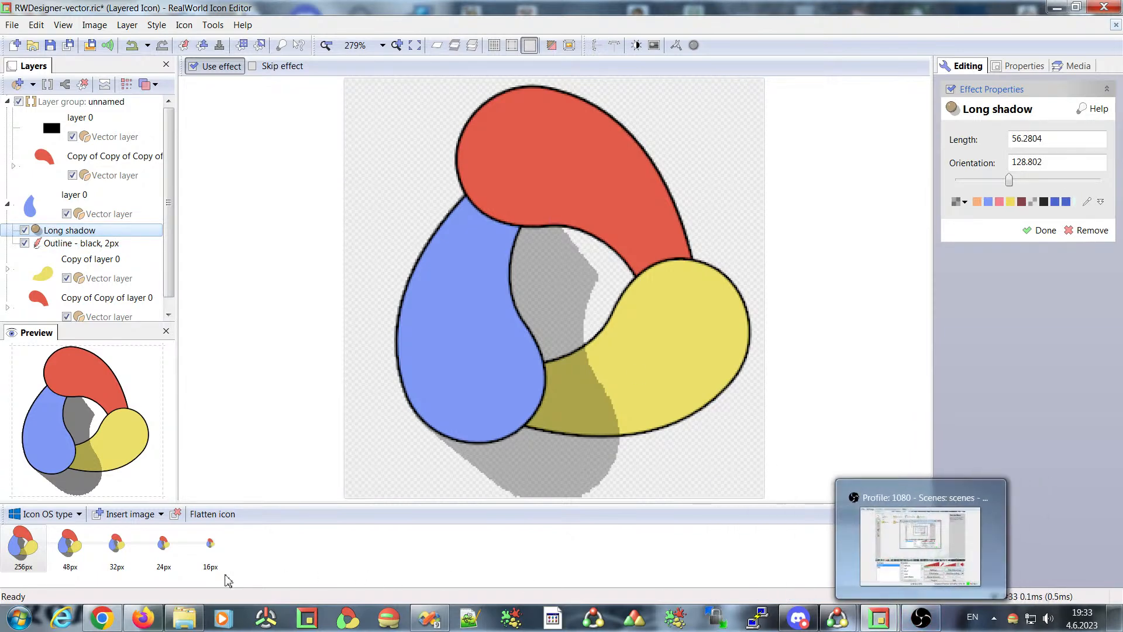
pyautogui.click(101, 619)
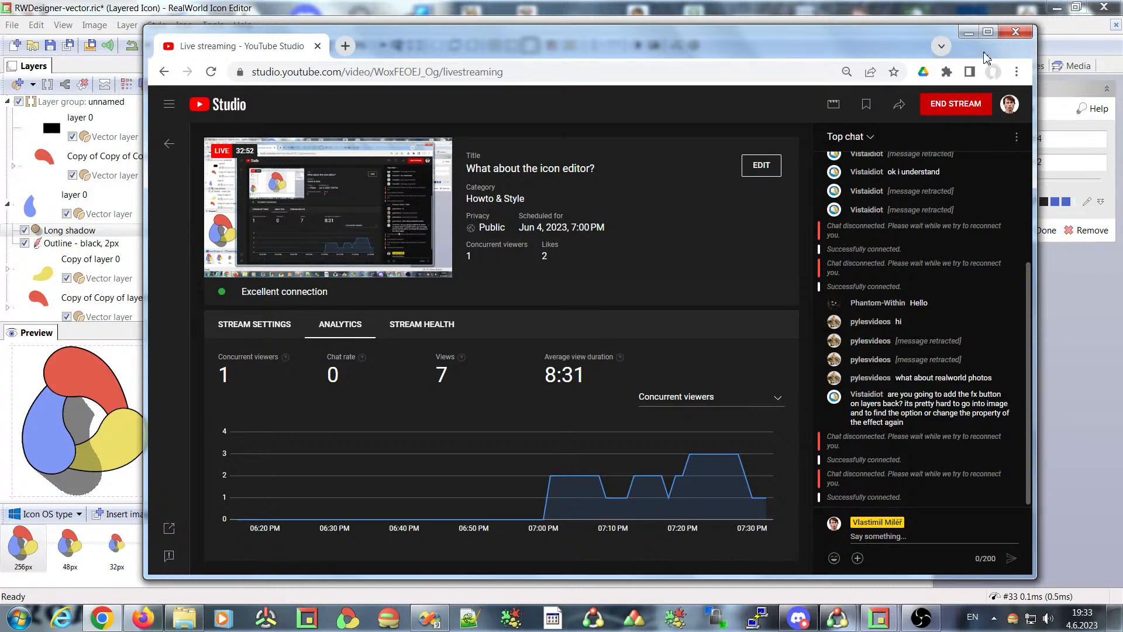
pyautogui.click(967, 32)
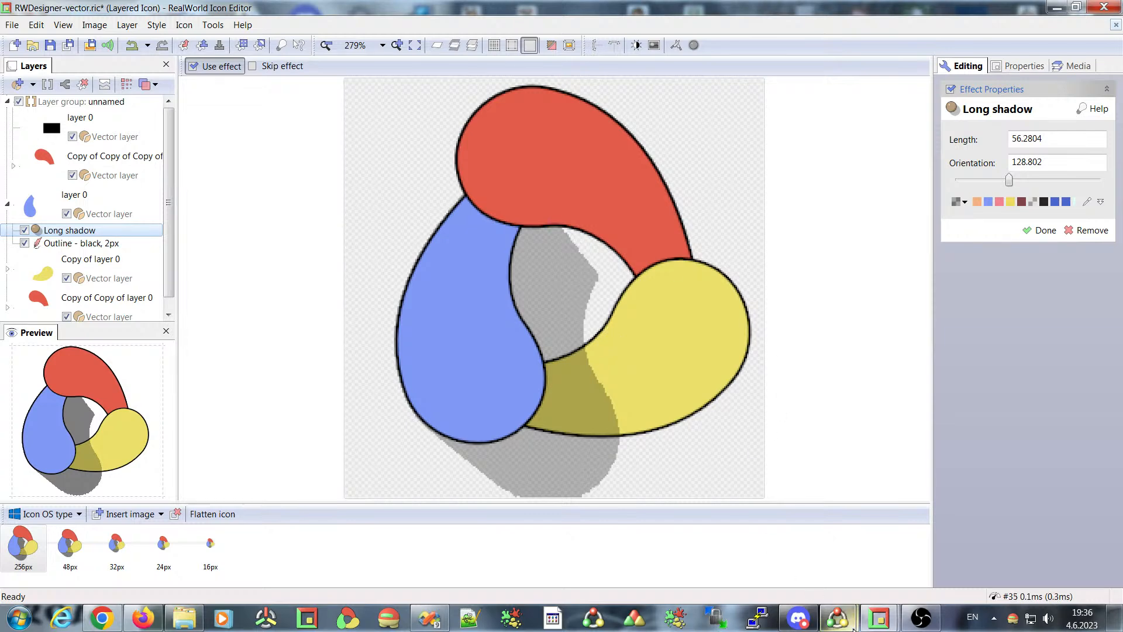
pyautogui.moveTo(853, 628)
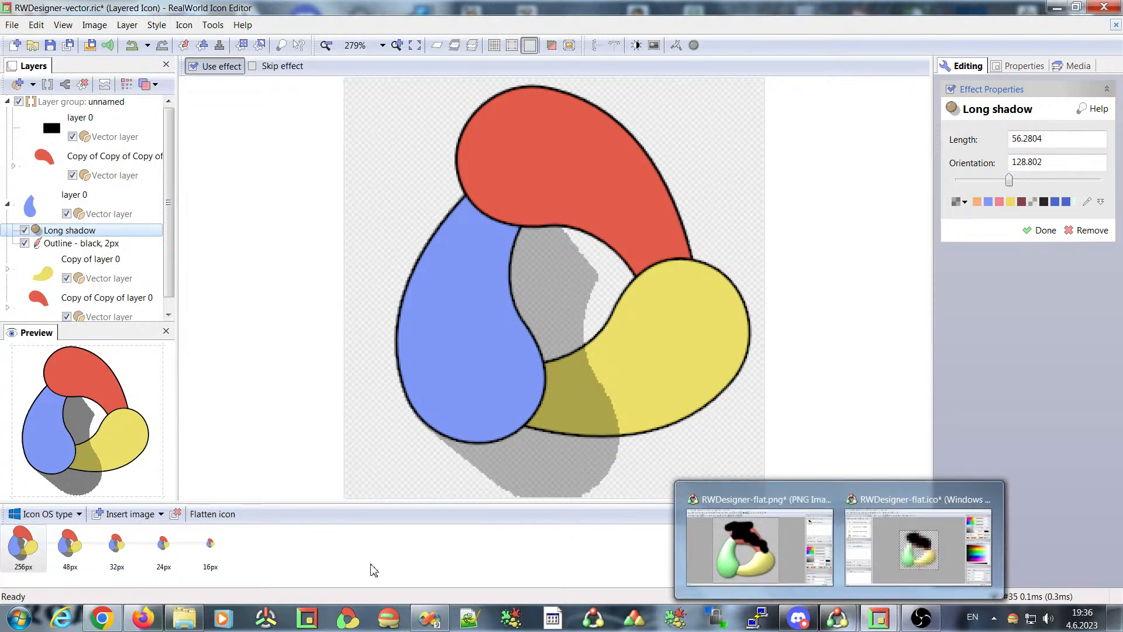
pyautogui.moveTo(184, 625)
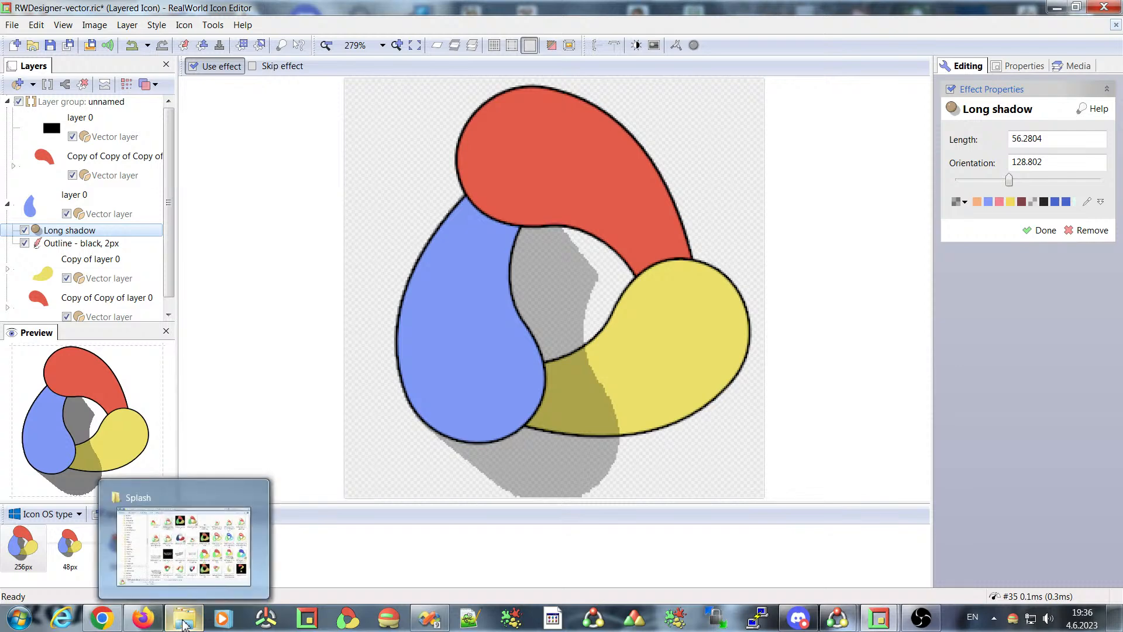
pyautogui.click(101, 619)
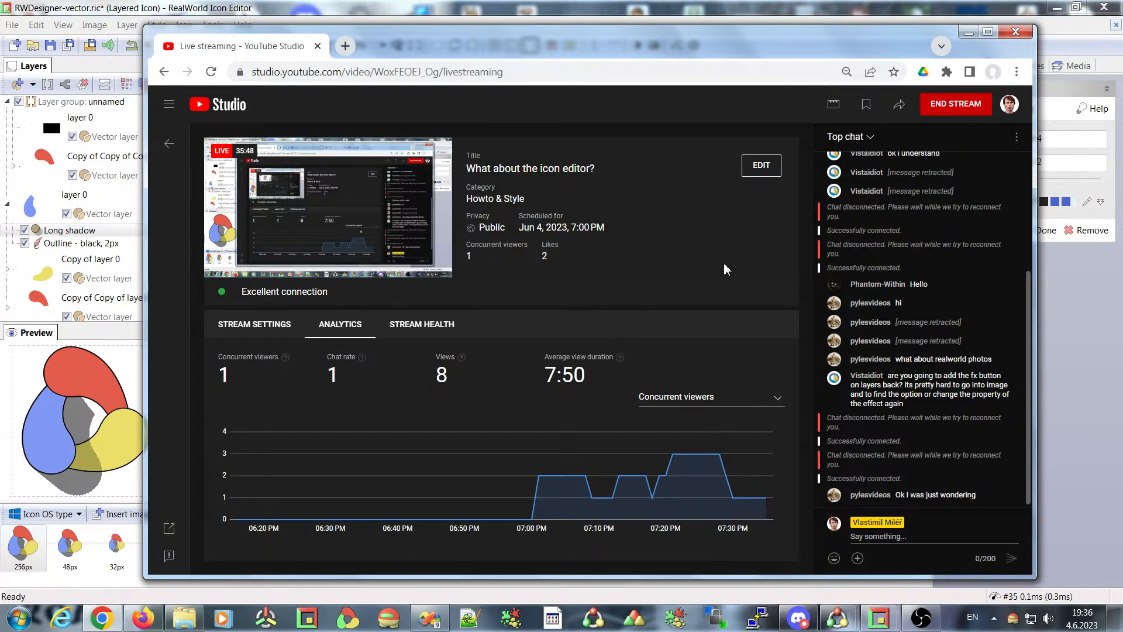
pyautogui.click(968, 33)
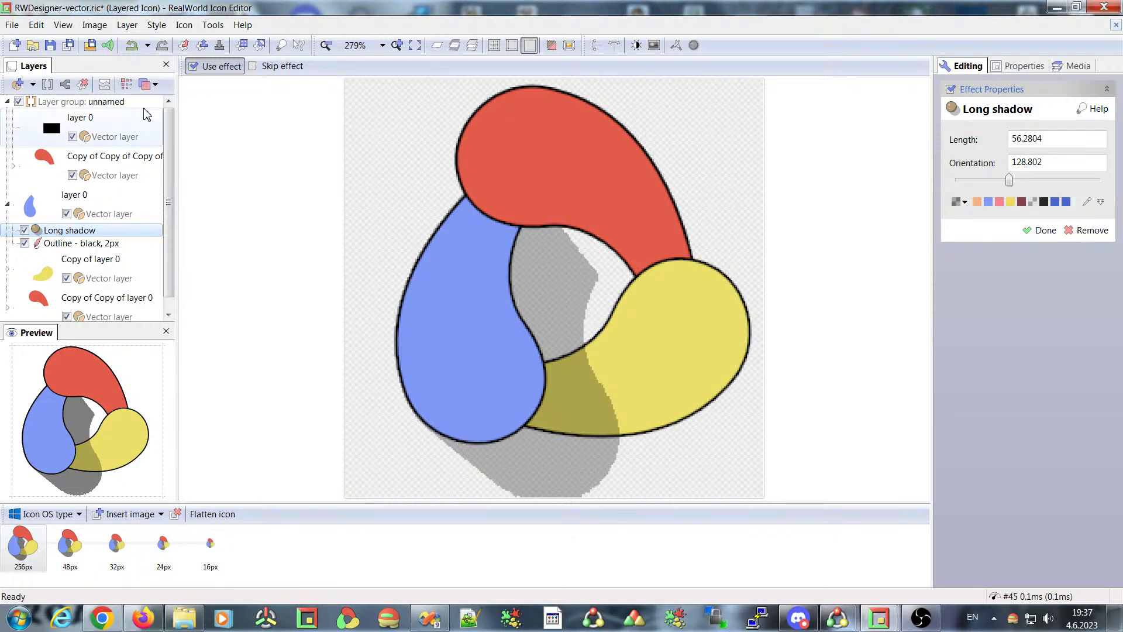
# Look over the available file commands and the target icon OS types without applying any of them.
pyautogui.click(13, 27)
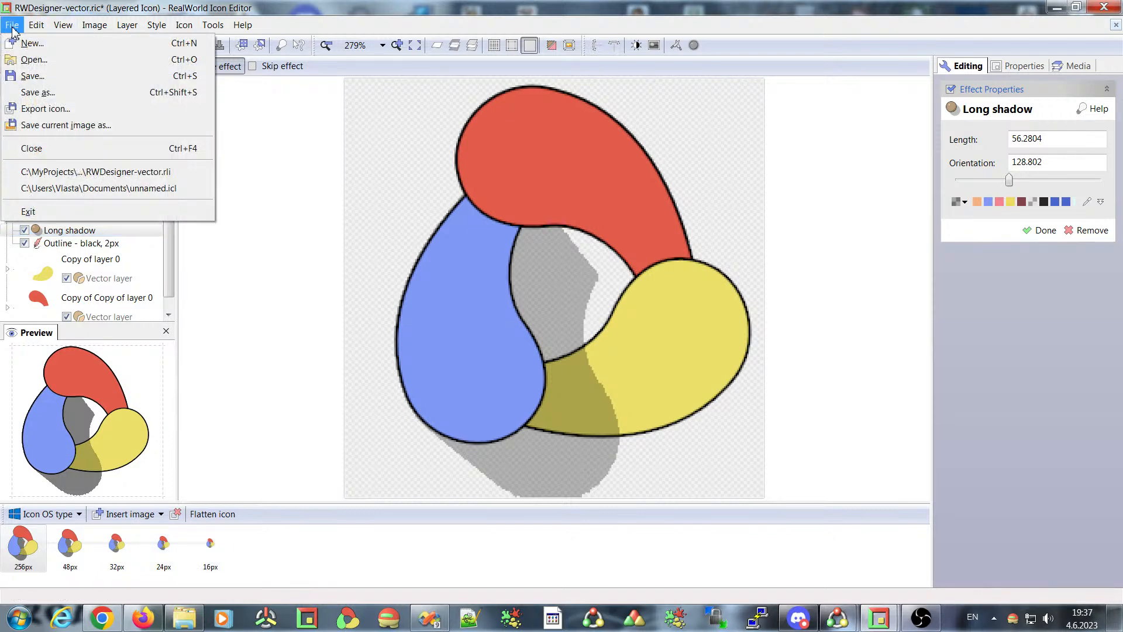
pyautogui.click(12, 29)
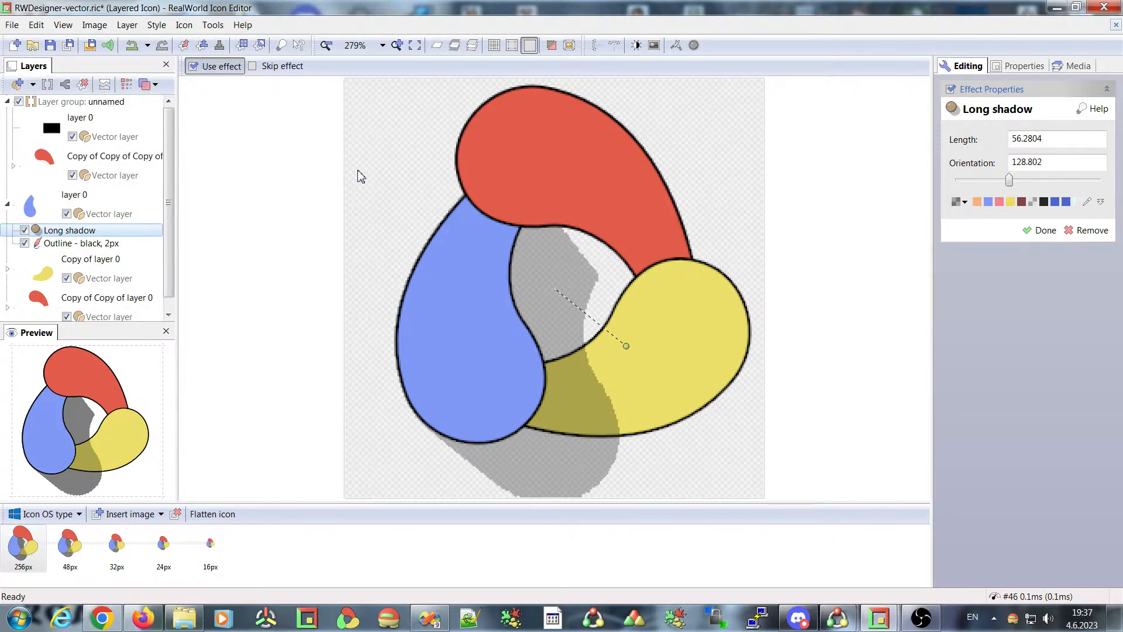
pyautogui.click(76, 514)
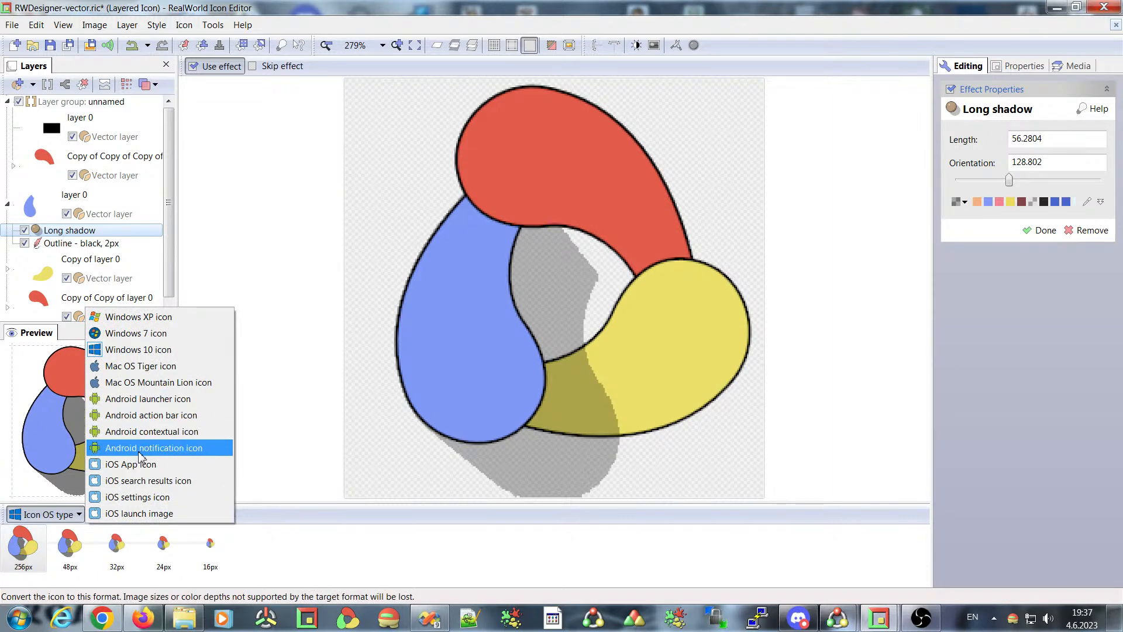
pyautogui.click(304, 553)
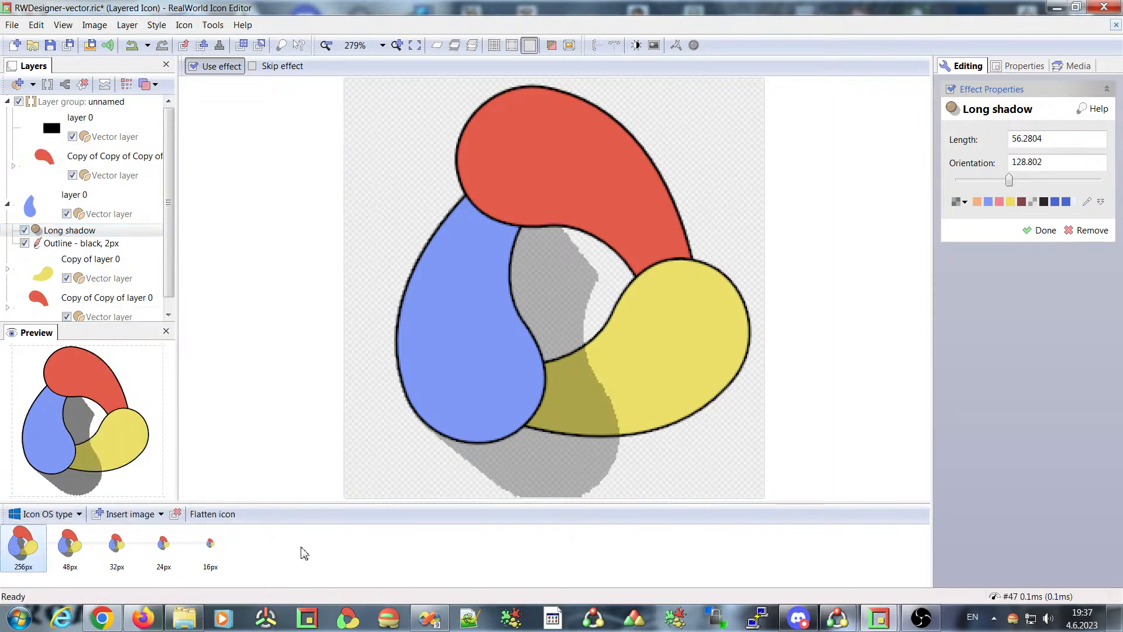
# Close RWDesigner-vector.ric, discarding its changes, and show the start page's options for creating documents.
pyautogui.click(1116, 25)
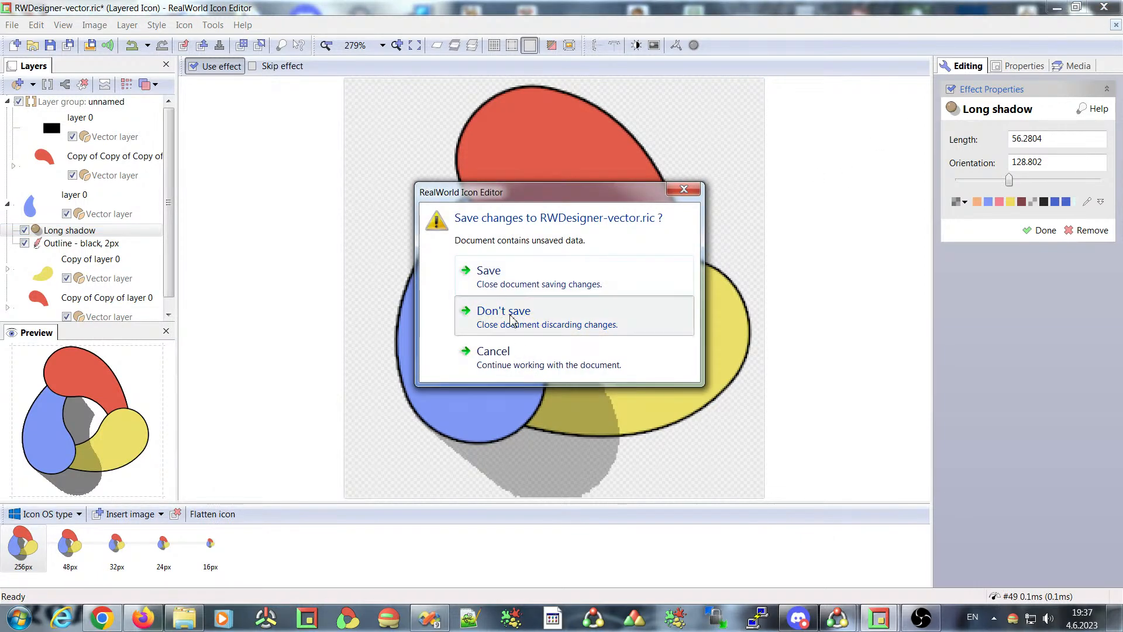
pyautogui.click(490, 317)
pyautogui.click(33, 63)
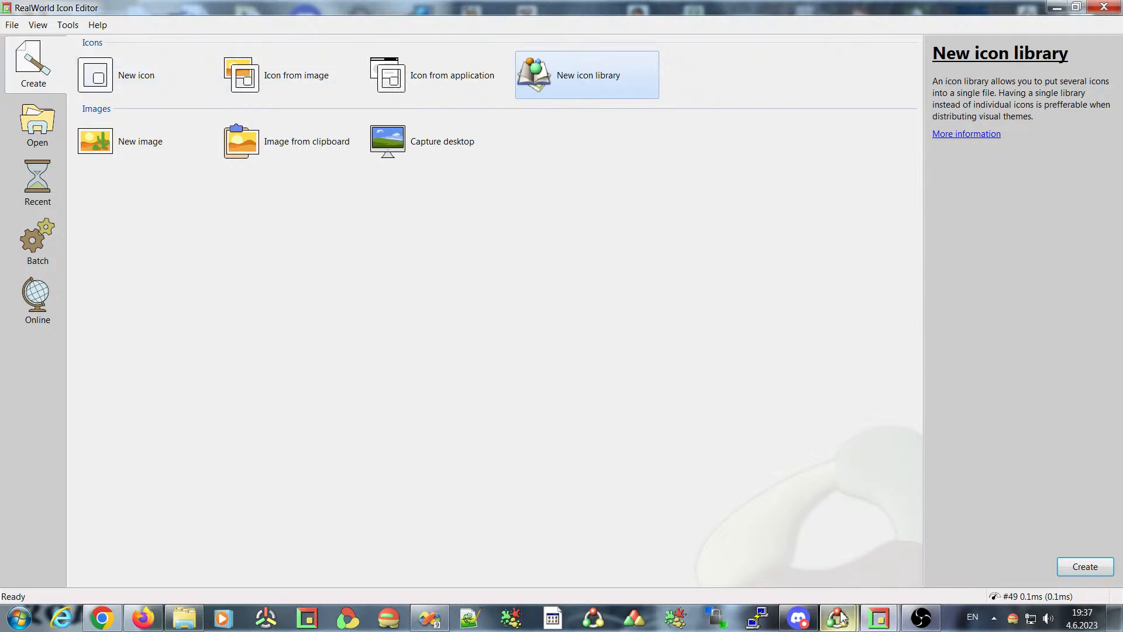
# Switch to the other editor version and close RWDesigner-flat.ico and RWDesigner-flat.png, discarding the changes to both.
pyautogui.moveTo(841, 616)
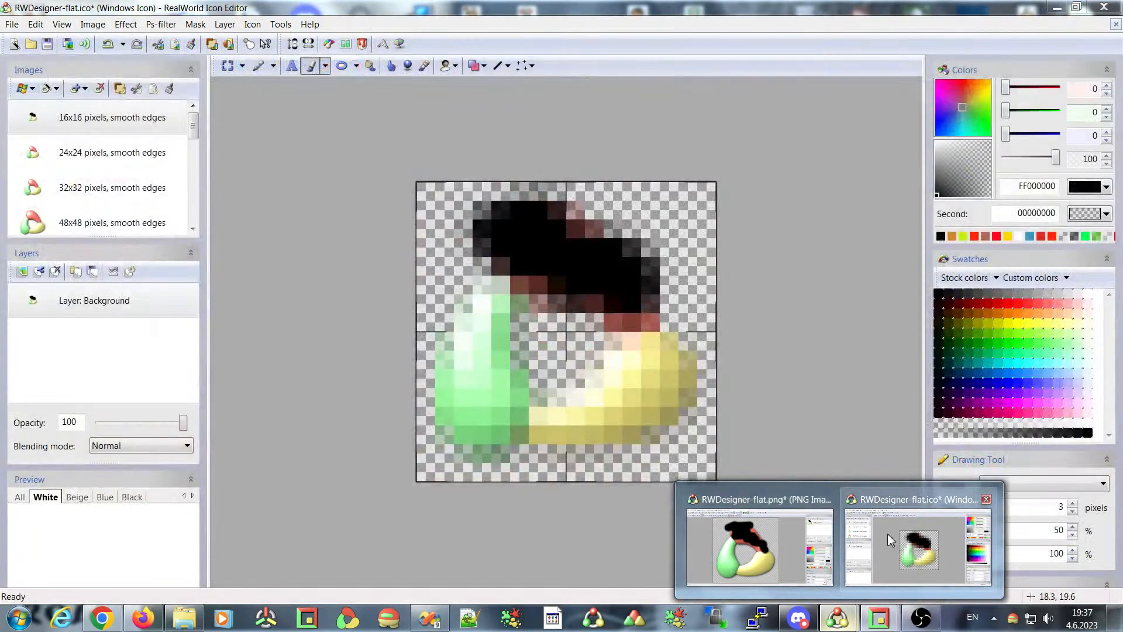
pyautogui.click(886, 544)
pyautogui.click(1103, 7)
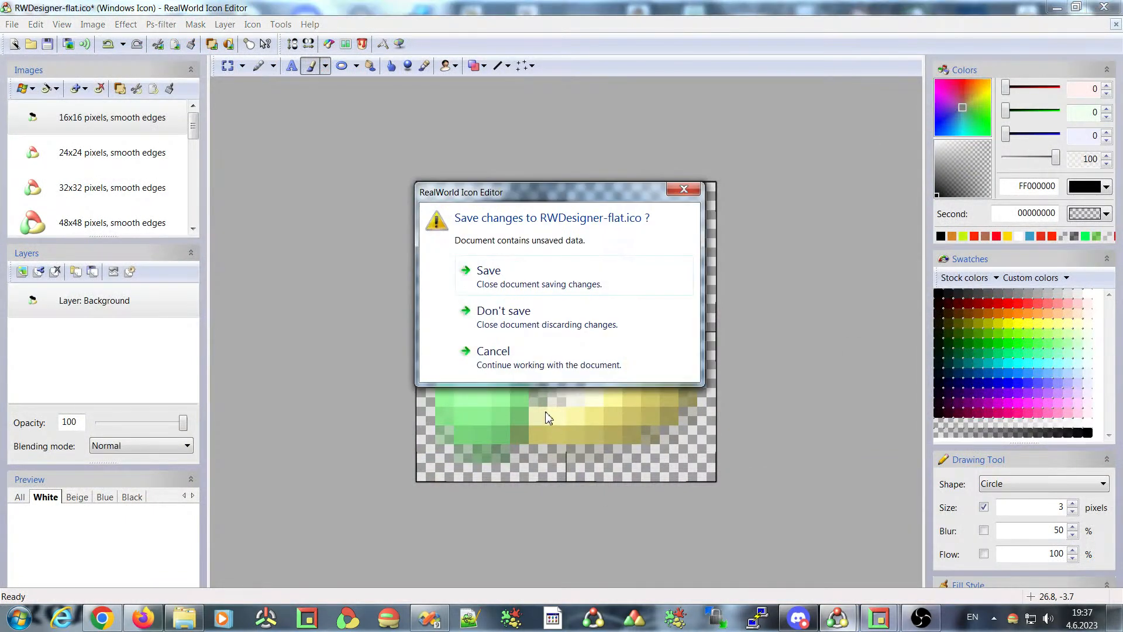
pyautogui.click(532, 316)
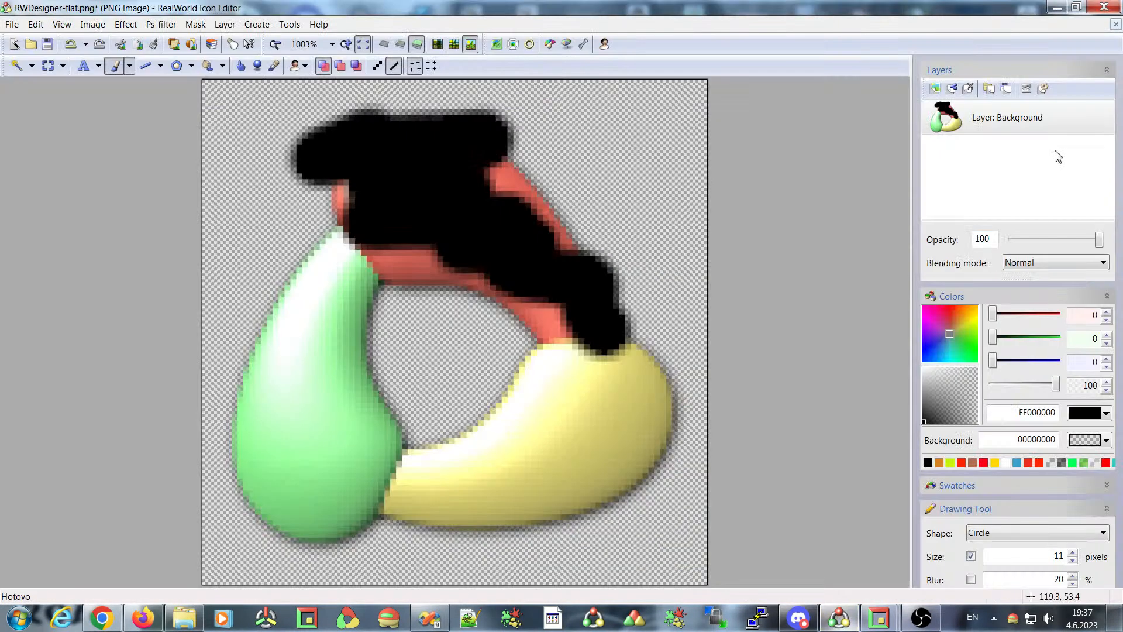
pyautogui.click(1116, 24)
pyautogui.click(533, 319)
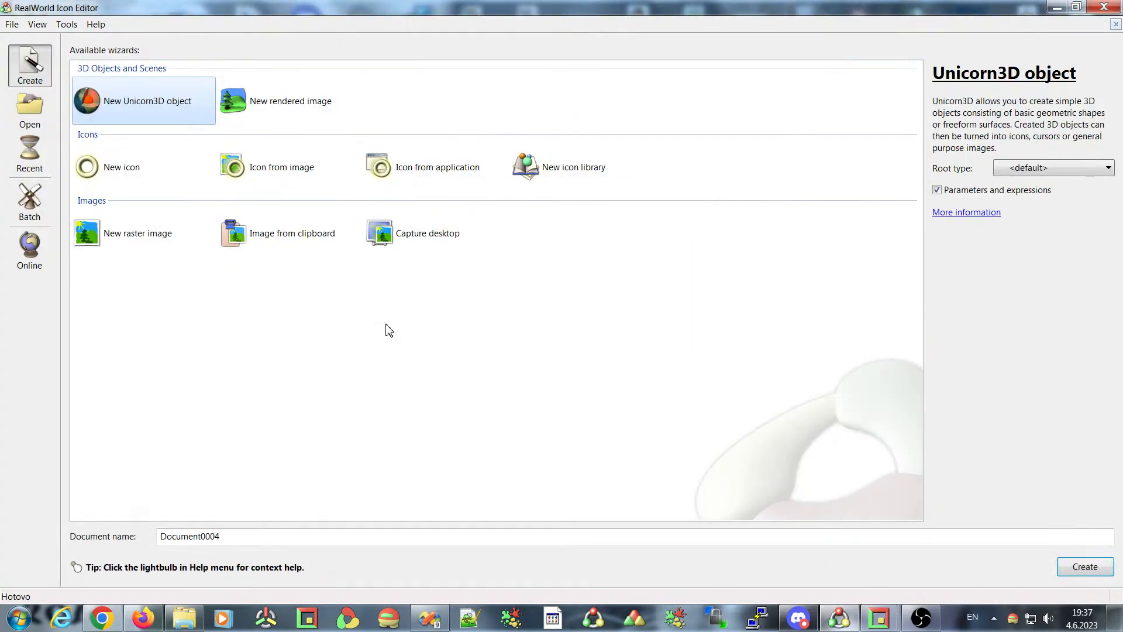
# Start creating an icon from the image dark.png in My Documents and show the wizard's image sizes and presets.
pyautogui.click(255, 174)
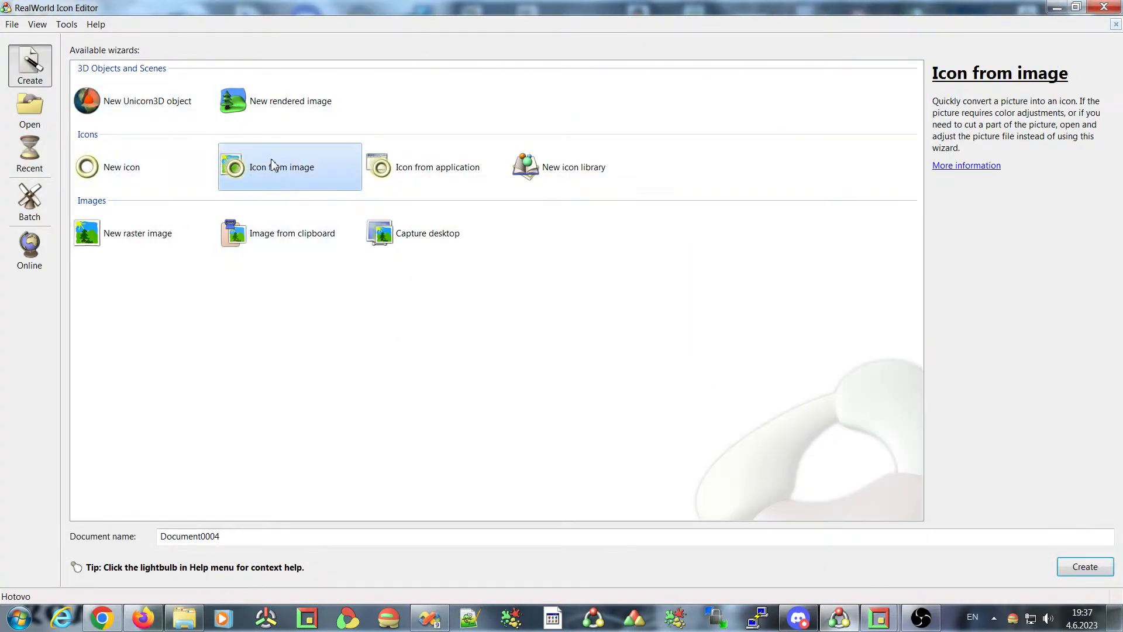
pyautogui.doubleClick(272, 166)
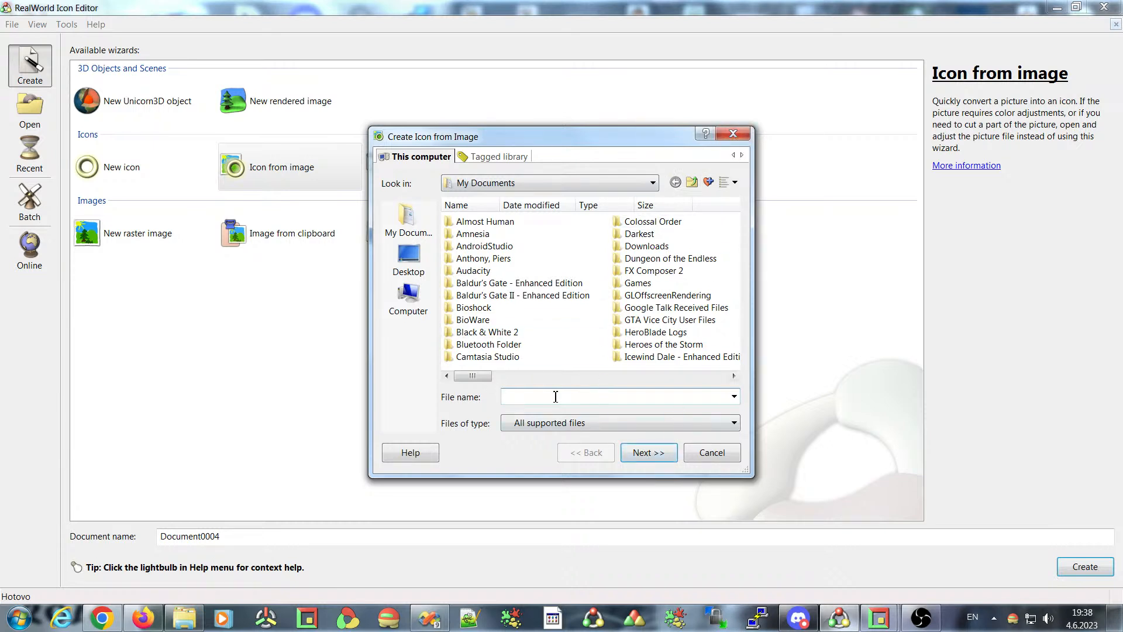
pyautogui.moveTo(476, 377); pyautogui.dragTo(595, 389)
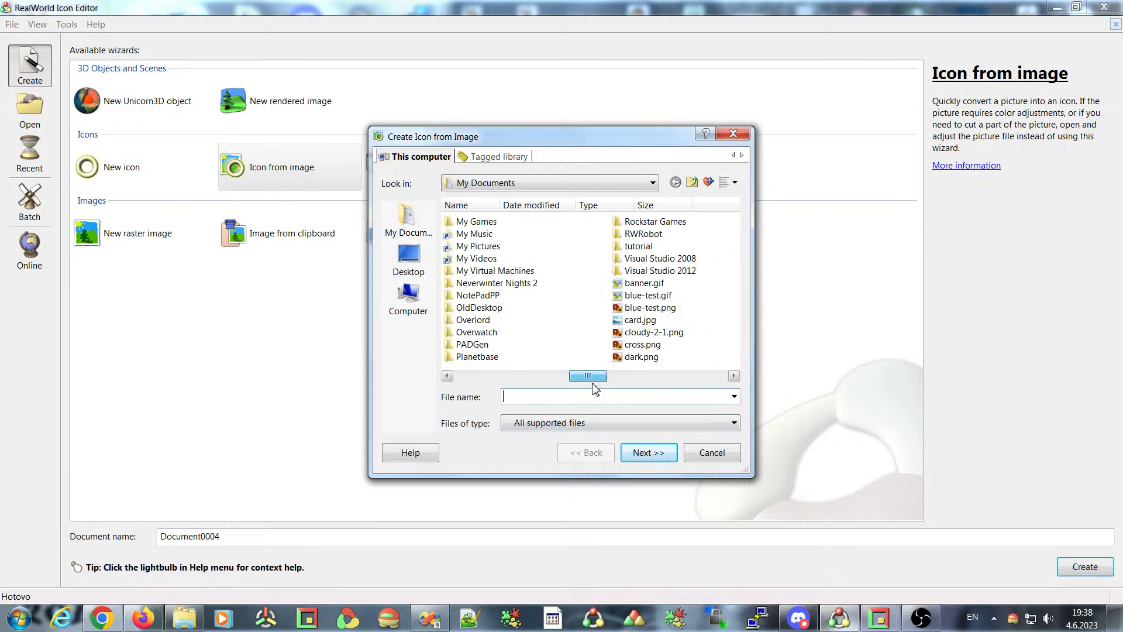
pyautogui.click(641, 357)
pyautogui.click(647, 453)
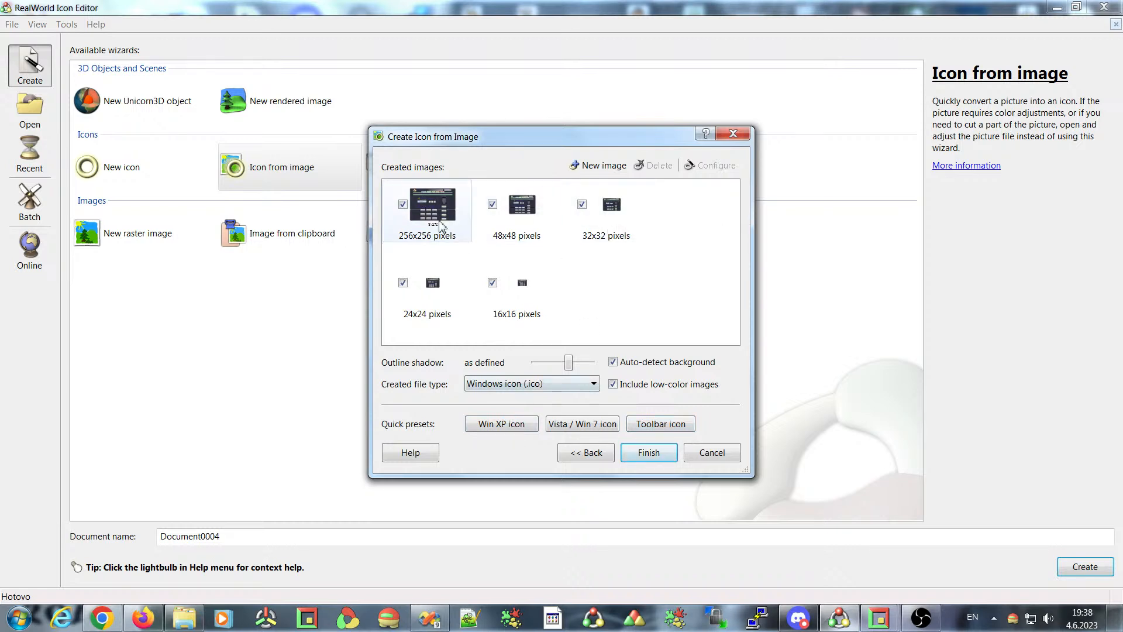
# Switch to the other editor version, start an icon from an image, and choose dark.png in My Documents as the source.
pyautogui.moveTo(873, 627)
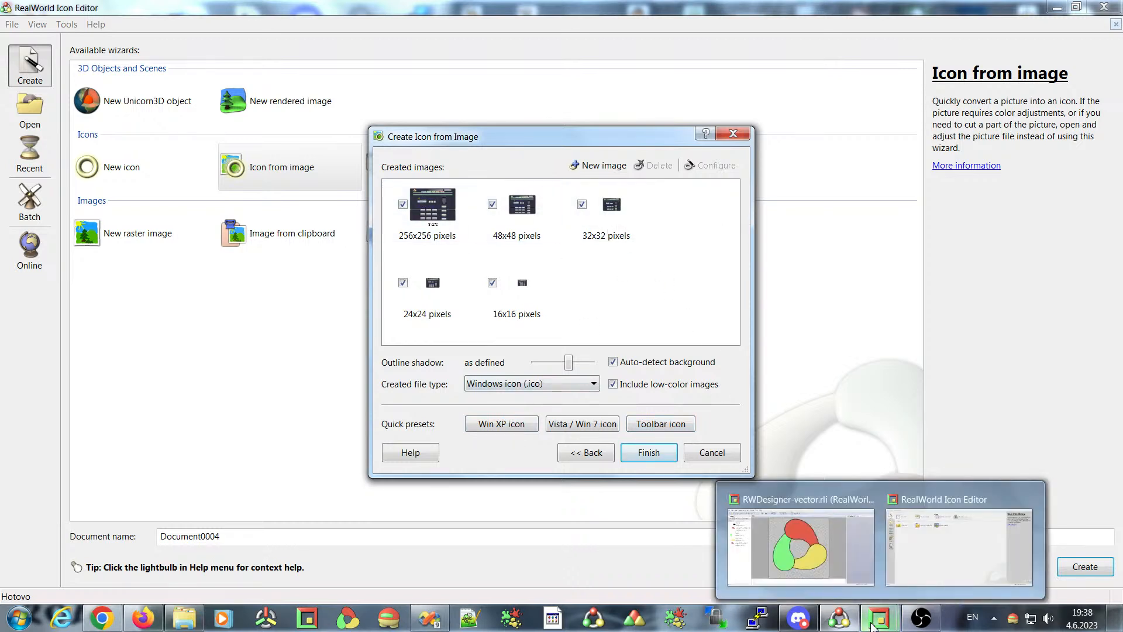
pyautogui.click(959, 547)
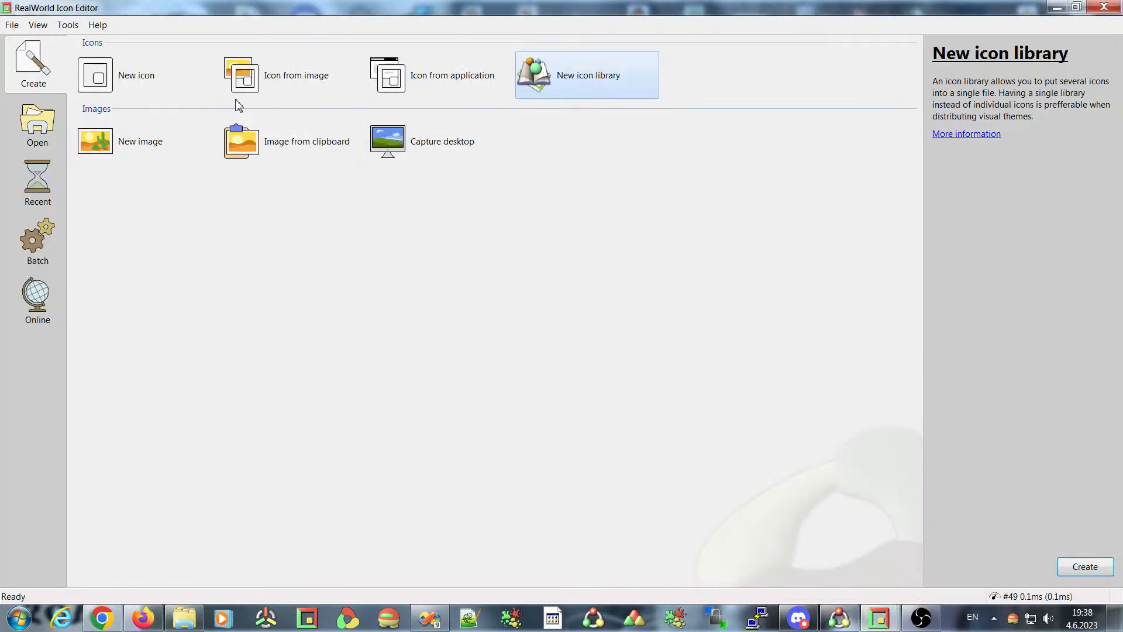
pyautogui.click(275, 82)
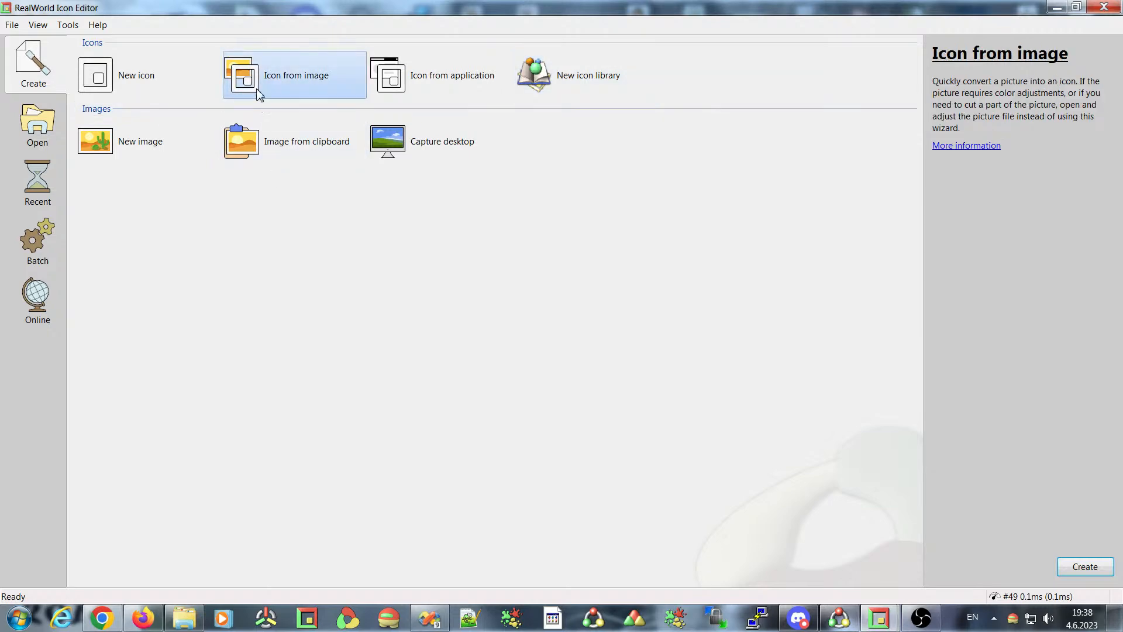
pyautogui.doubleClick(258, 82)
pyautogui.click(551, 349)
pyautogui.click(606, 349)
pyautogui.click(607, 349)
pyautogui.click(607, 349)
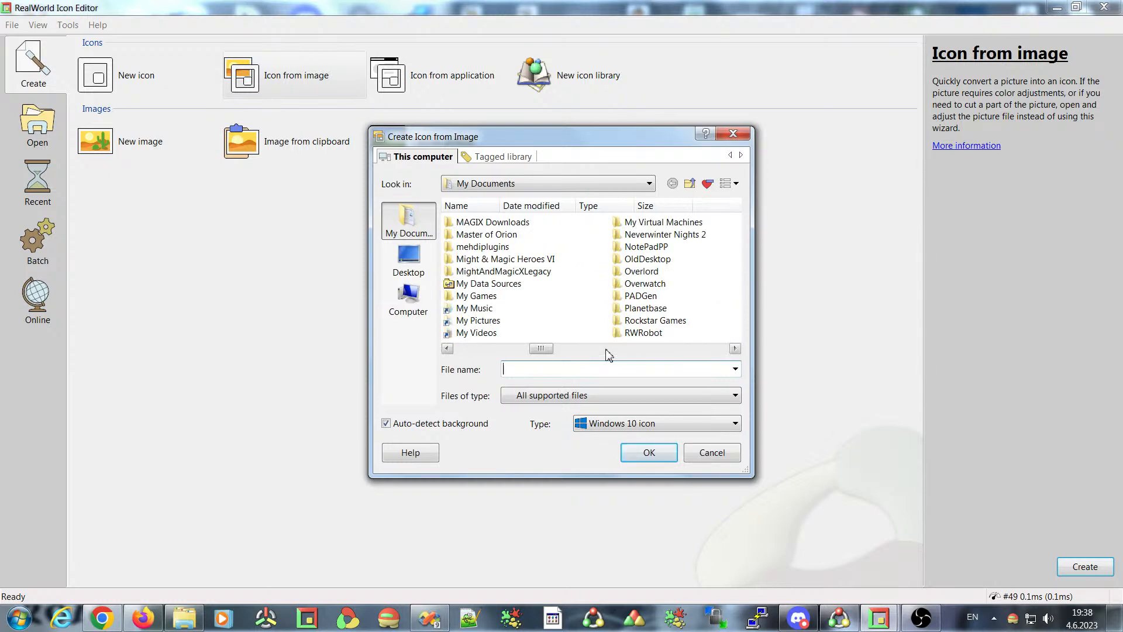
pyautogui.click(607, 349)
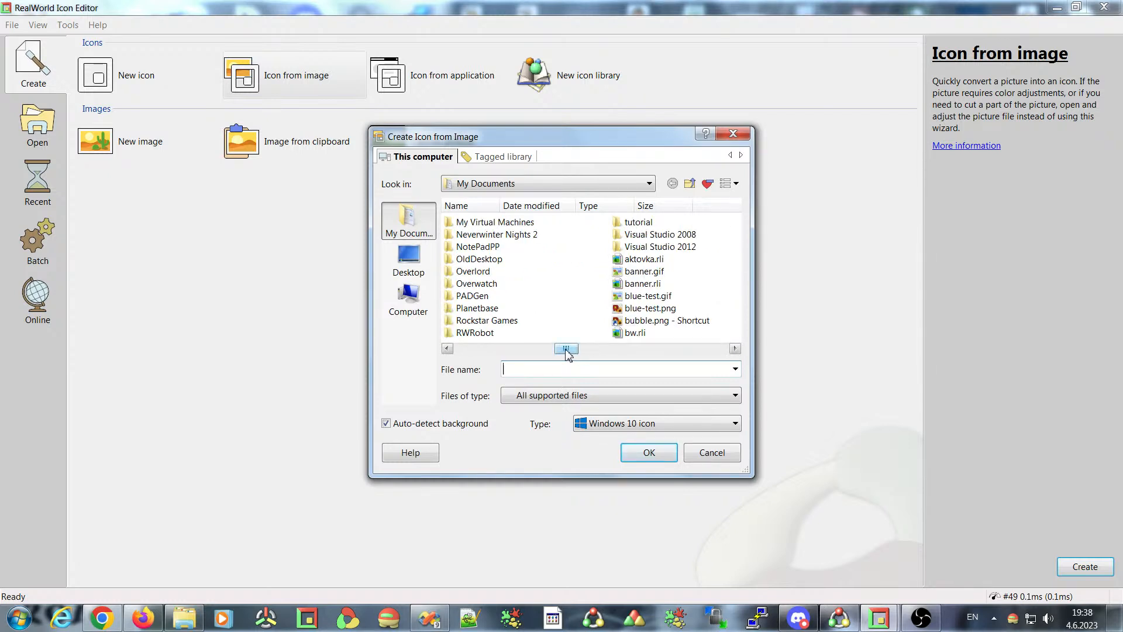
pyautogui.moveTo(566, 350); pyautogui.dragTo(588, 348)
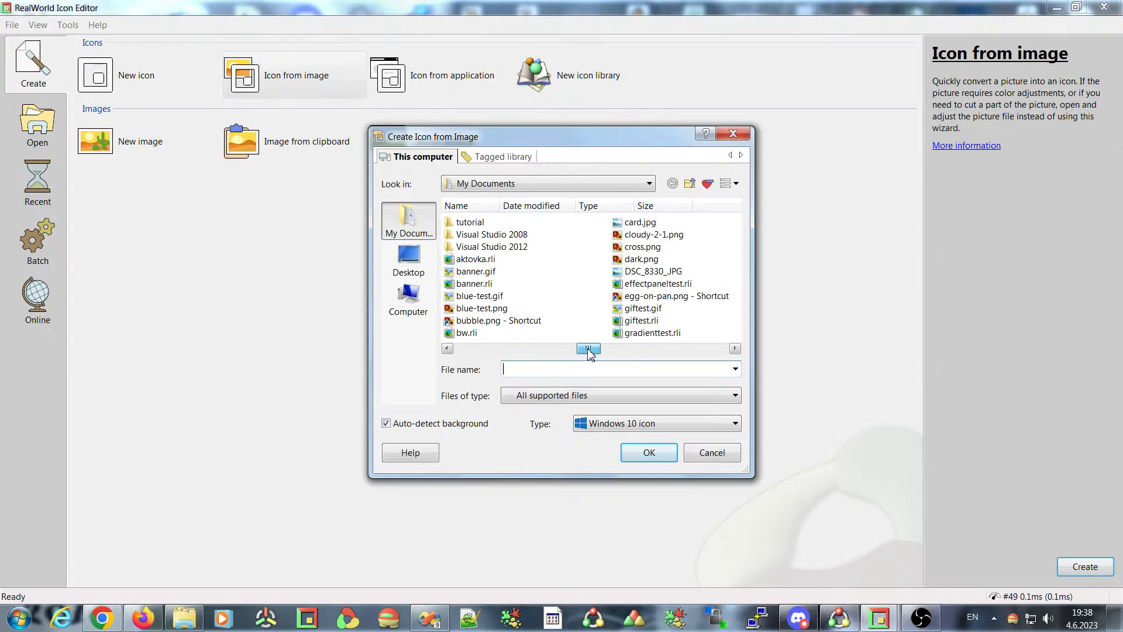
pyautogui.click(641, 259)
pyautogui.moveTo(539, 142)
pyautogui.mouseDown()
pyautogui.moveTo(681, 129)
pyautogui.moveTo(529, 130)
pyautogui.mouseUp()
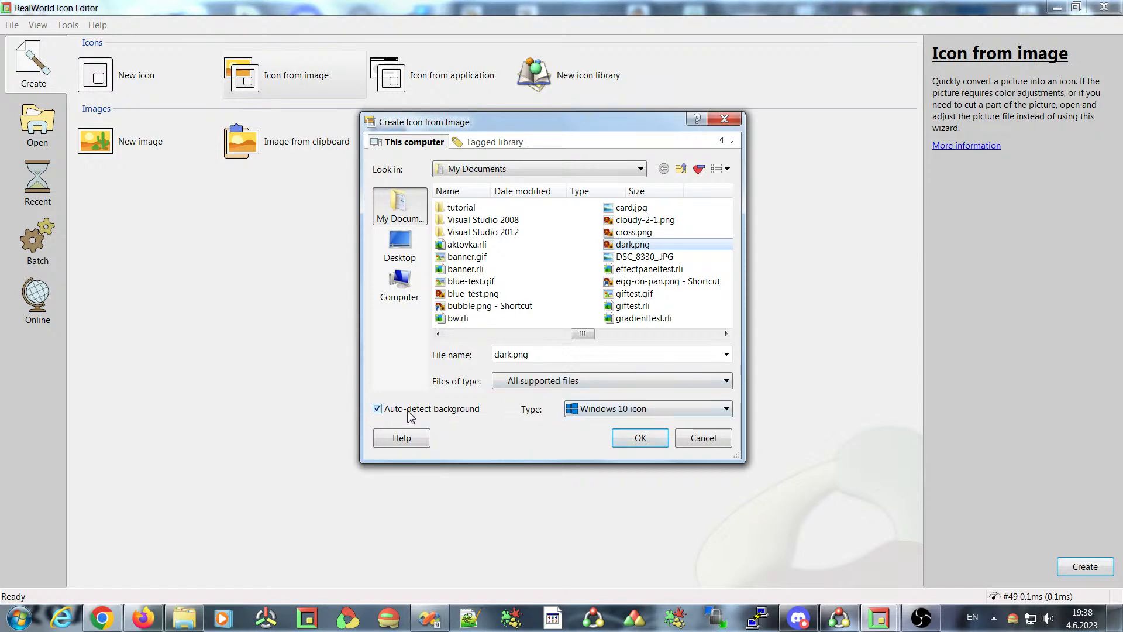
# Create the icon as a Windows 10 icon with background auto-detection enabled.
pyautogui.click(614, 409)
pyautogui.click(617, 409)
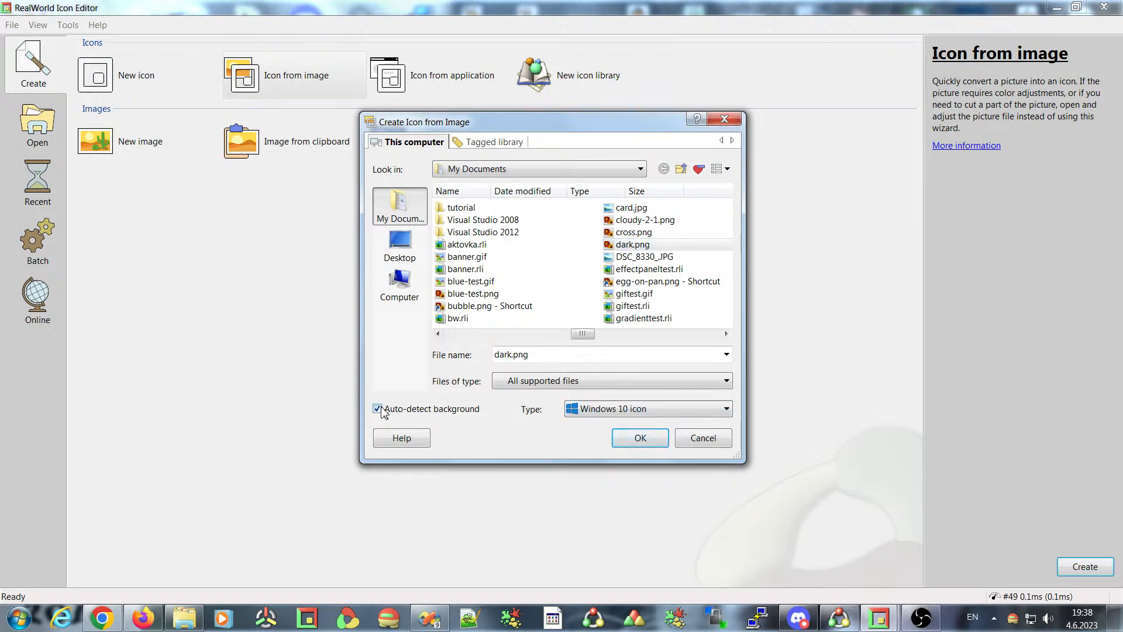
pyautogui.click(642, 445)
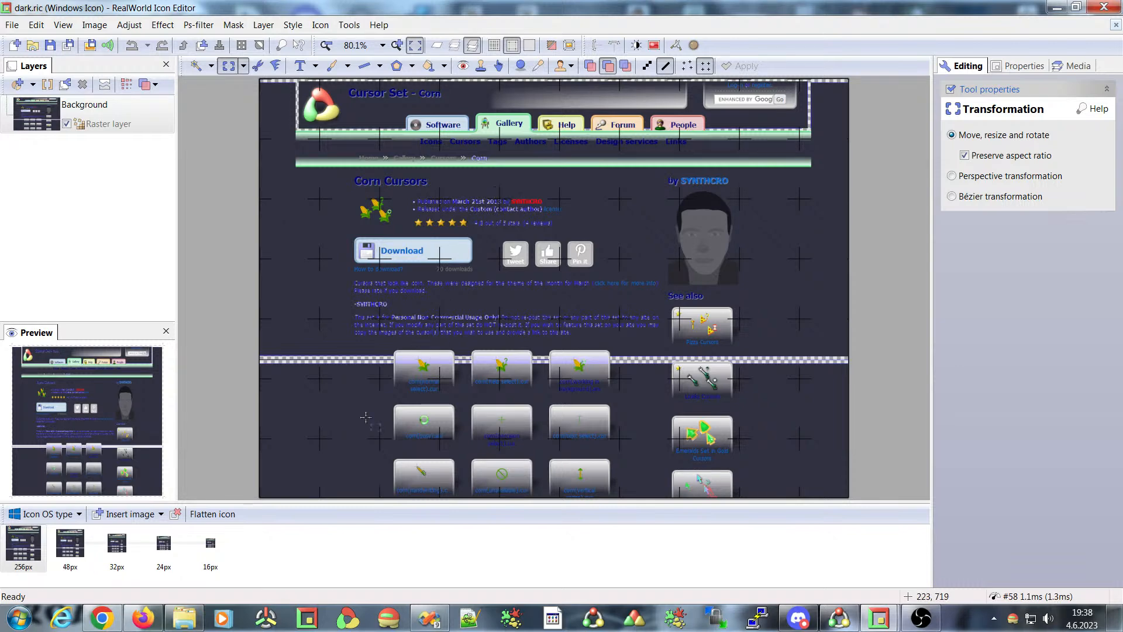
# Look over the target icon OS types and the properties of dark.ric without changing them, and close the document.
pyautogui.click(49, 515)
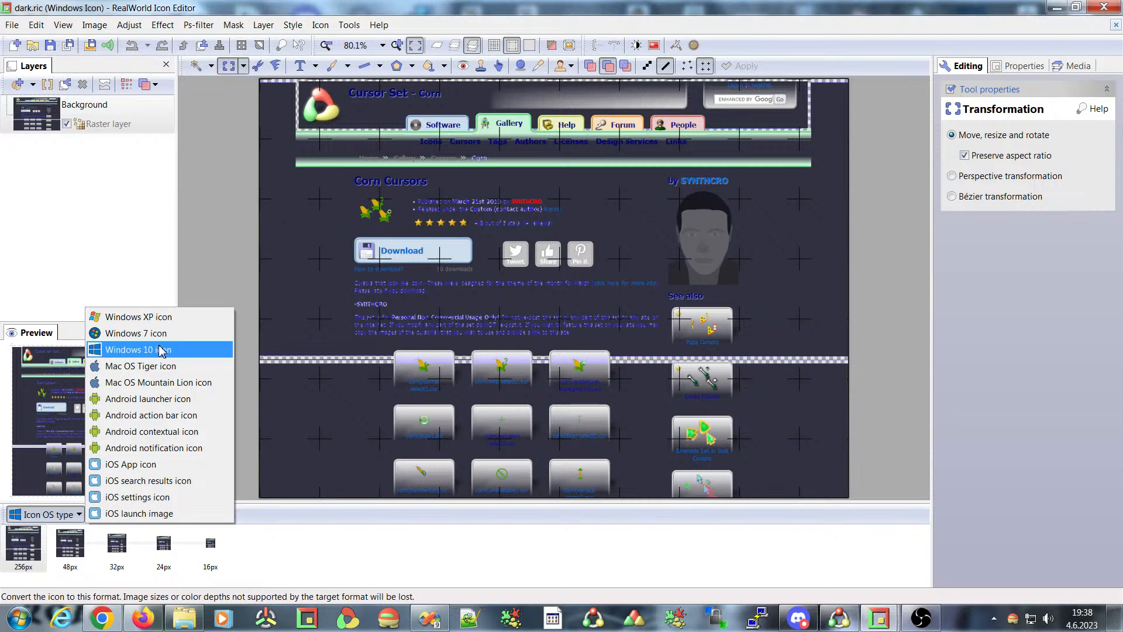
pyautogui.click(322, 553)
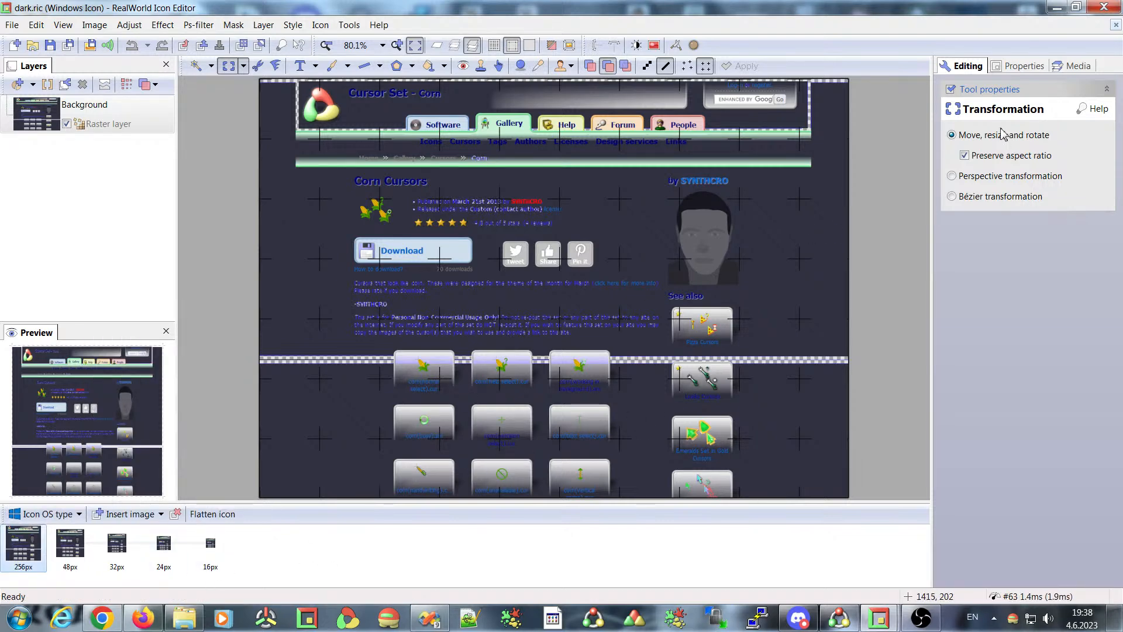
pyautogui.click(1012, 65)
pyautogui.click(962, 68)
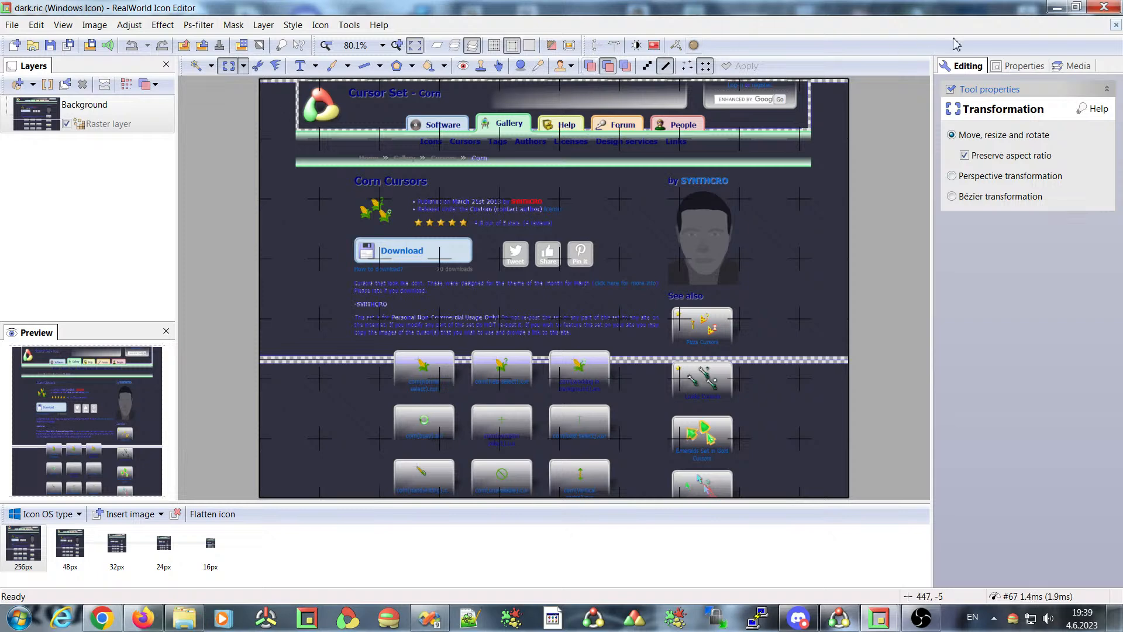
pyautogui.click(1116, 27)
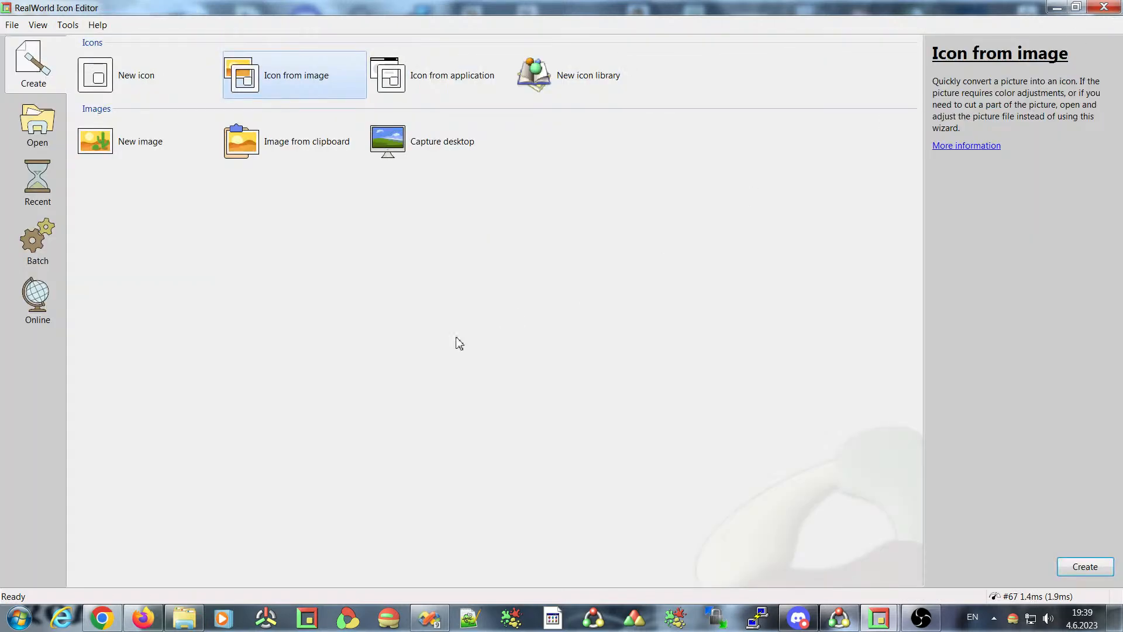
# Show the options for extracting an icon from an application, dismiss them, and select the new icon library wizard.
pyautogui.click(387, 76)
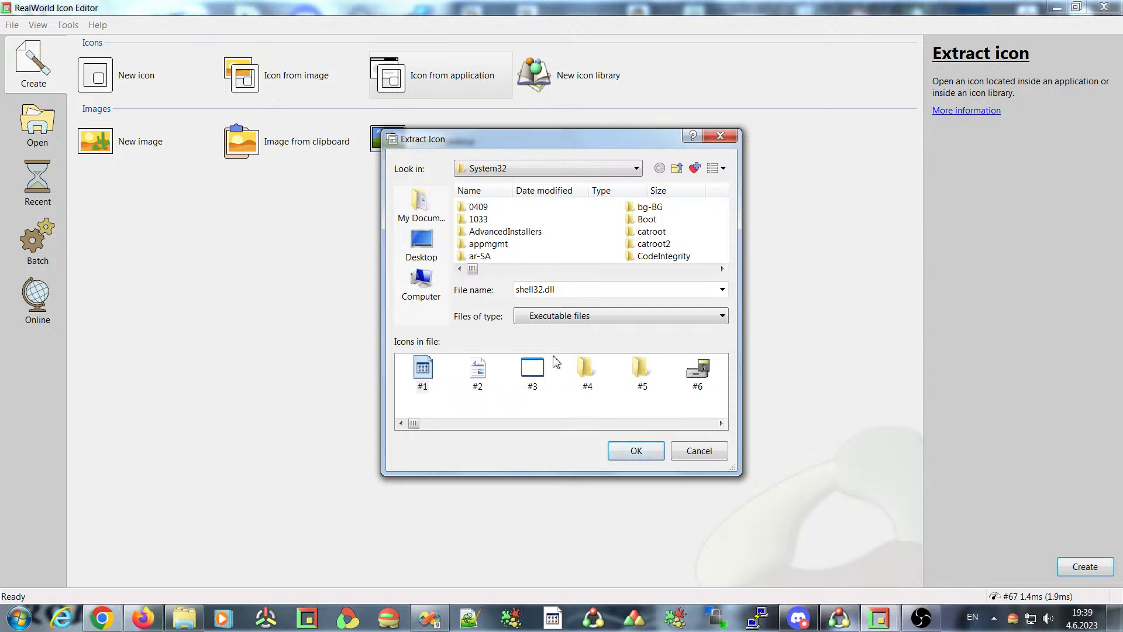
pyautogui.click(700, 451)
pyautogui.click(534, 80)
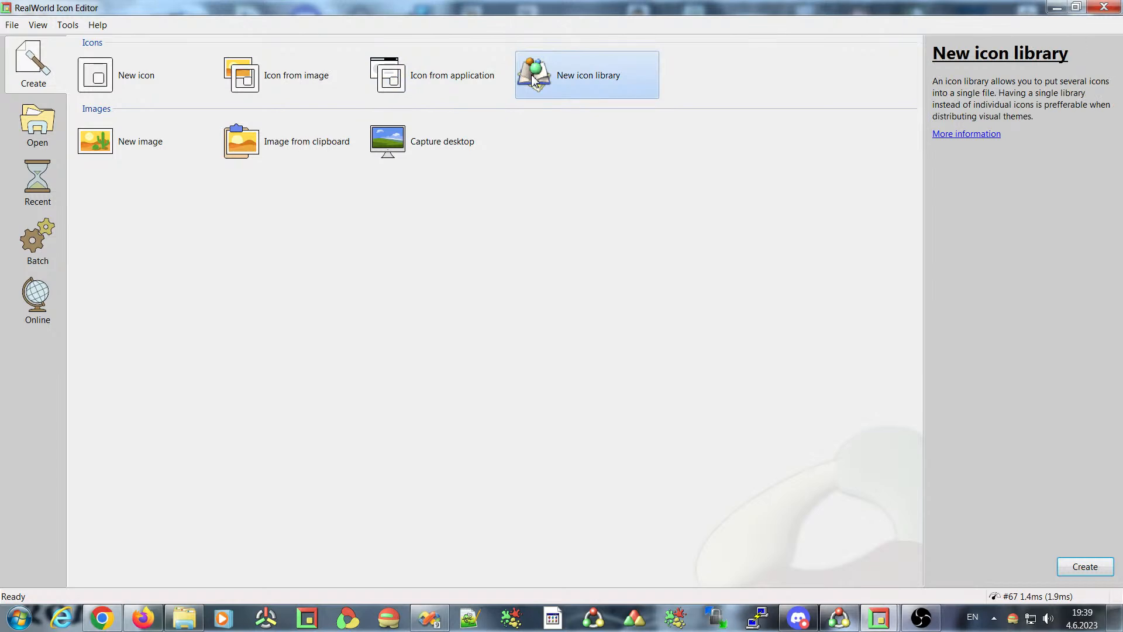
# Open computer-my.icl from the _testData ICL folder in the editor using Windows Explorer.
pyautogui.click(182, 626)
pyautogui.moveTo(397, 276); pyautogui.dragTo(399, 362)
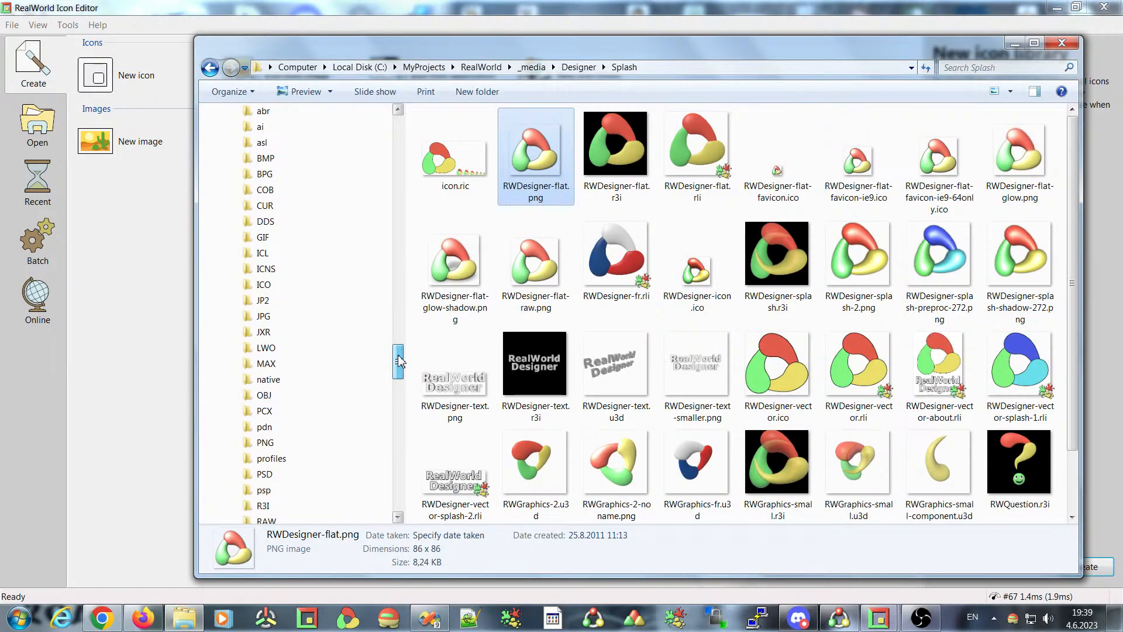
pyautogui.click(262, 253)
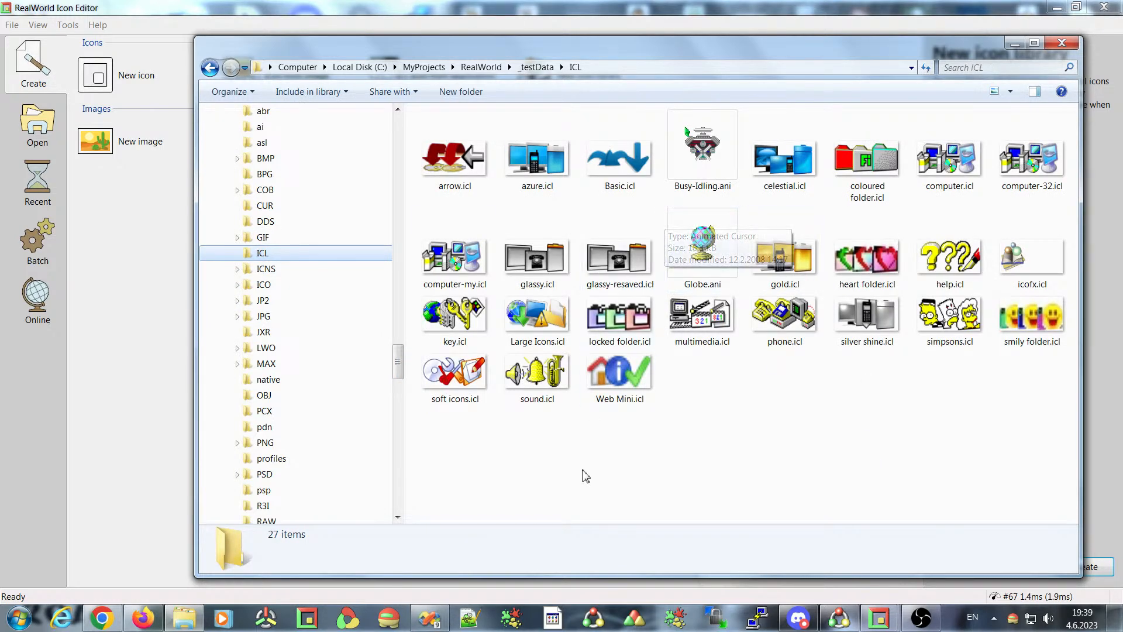
pyautogui.moveTo(455, 257); pyautogui.dragTo(41, 352)
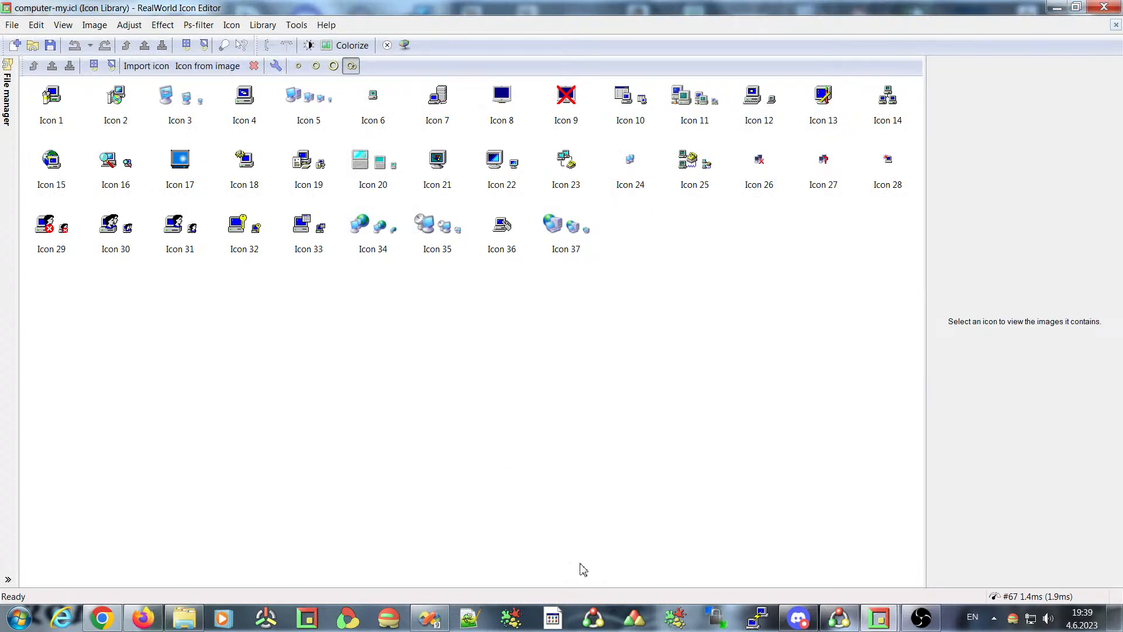
# Switch to the first editor version, cancel its icon-from-image wizard, and open computer-my.icl there from Windows Explorer.
pyautogui.click(839, 618)
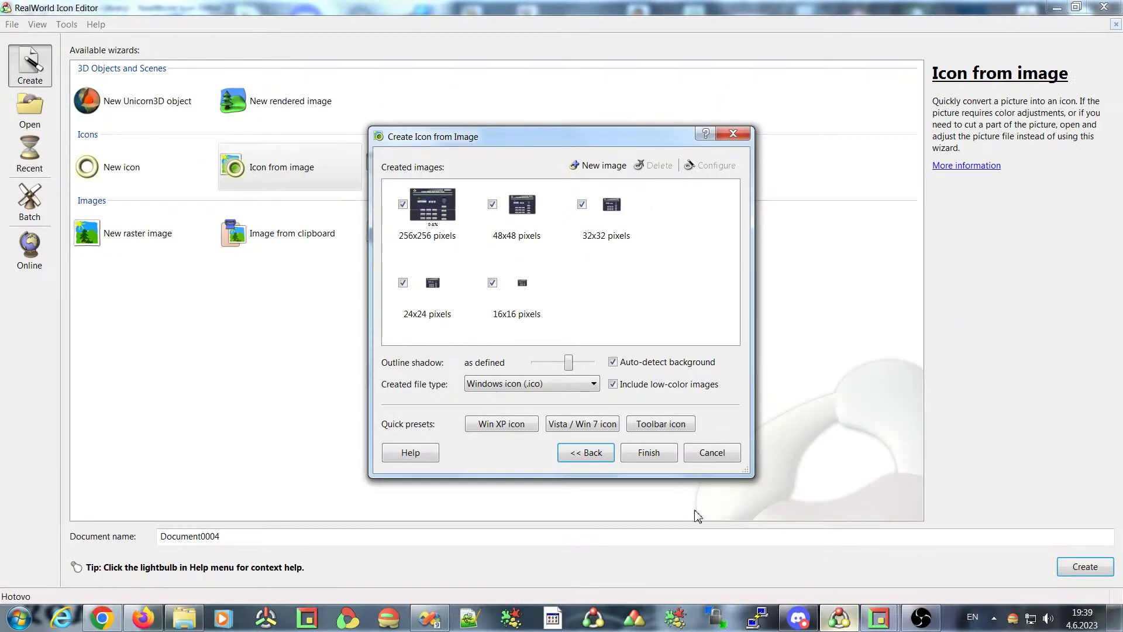
pyautogui.click(709, 454)
pyautogui.click(184, 617)
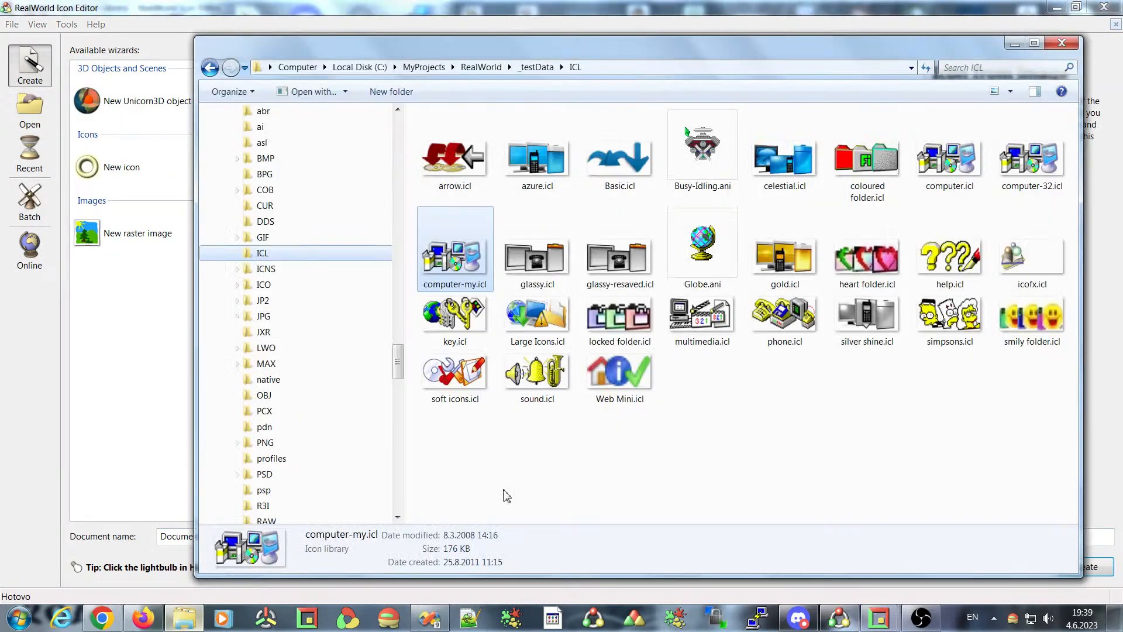
pyautogui.moveTo(443, 256); pyautogui.dragTo(76, 351)
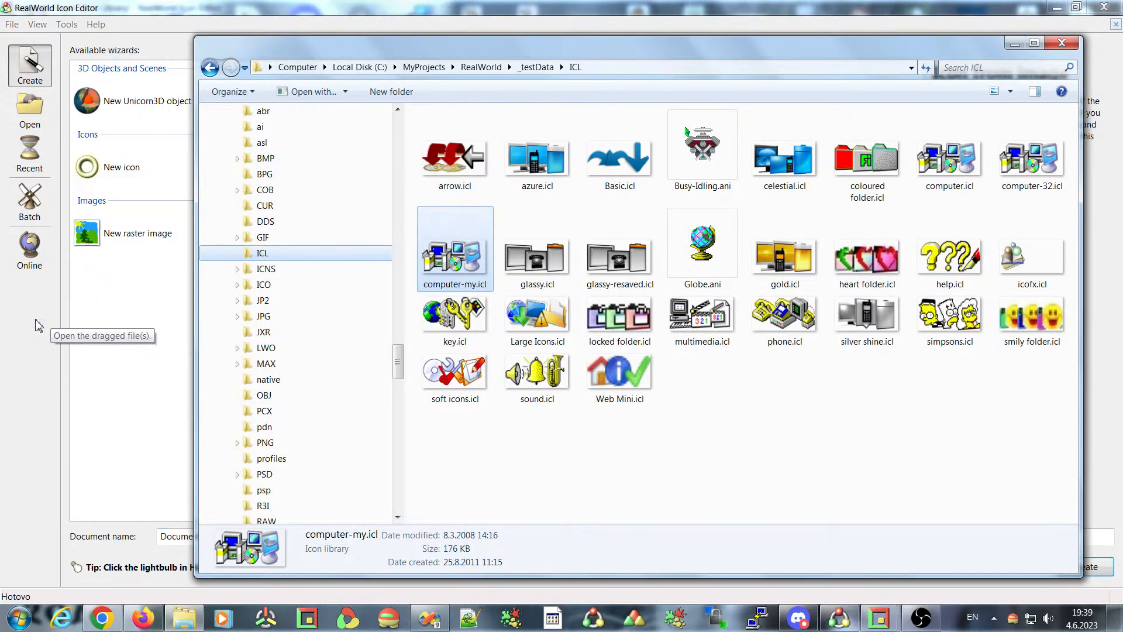
pyautogui.click(271, 9)
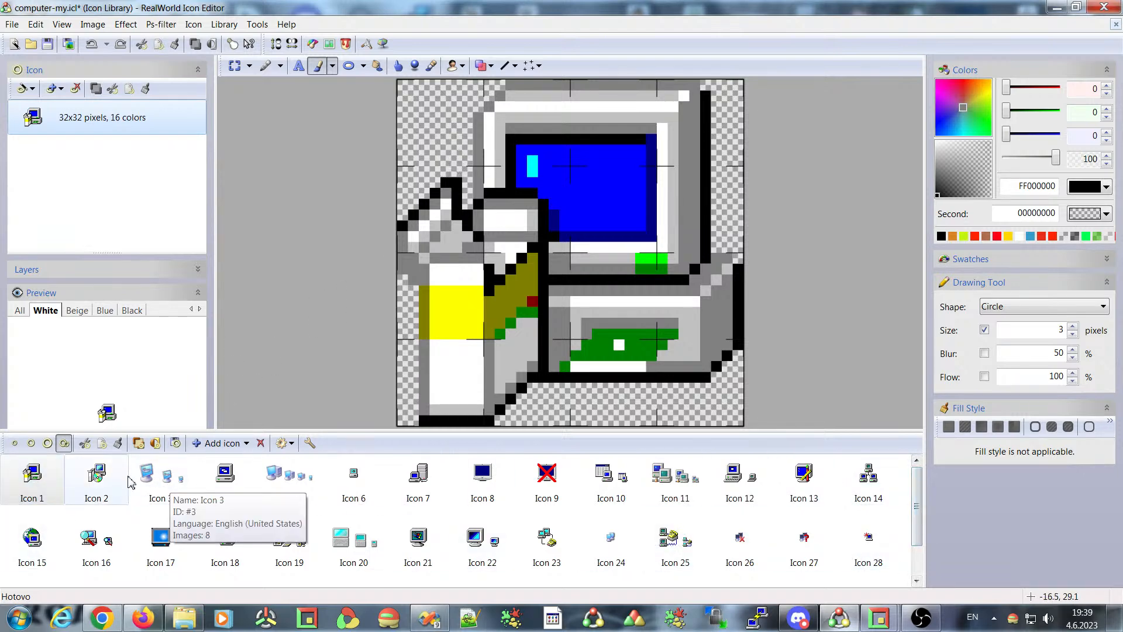
# View Icon 3 of the library and compare its 32x32 and 48x48 smooth-edged images.
pyautogui.moveTo(918, 480)
pyautogui.mouseDown()
pyautogui.moveTo(911, 536)
pyautogui.moveTo(911, 462)
pyautogui.mouseUp()
pyautogui.click(160, 477)
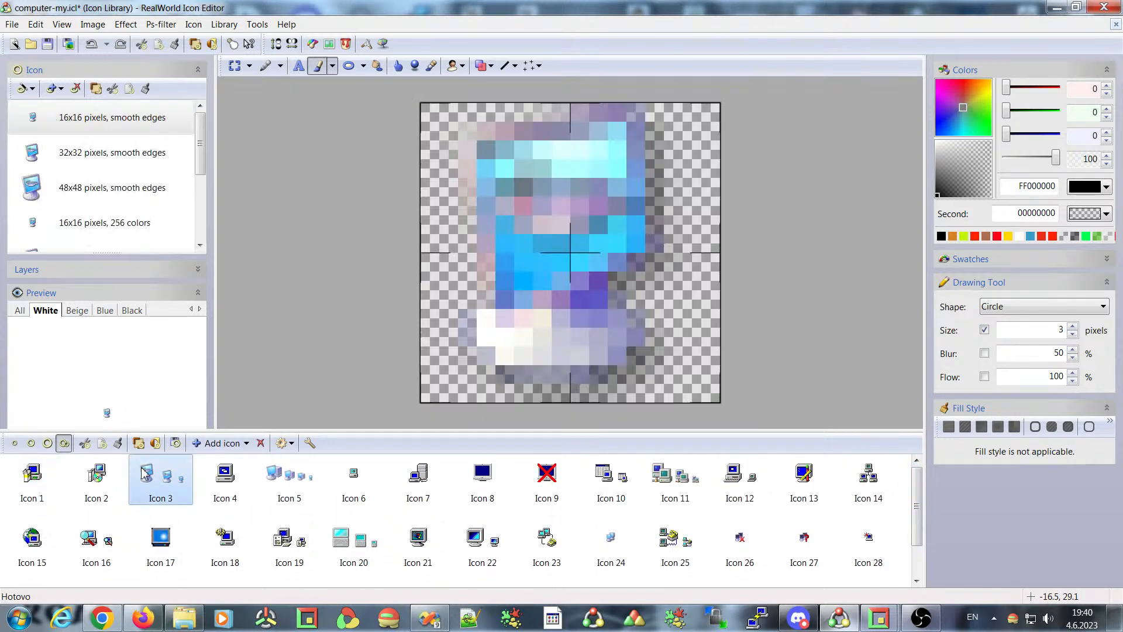
pyautogui.click(101, 187)
pyautogui.click(91, 153)
pyautogui.click(93, 187)
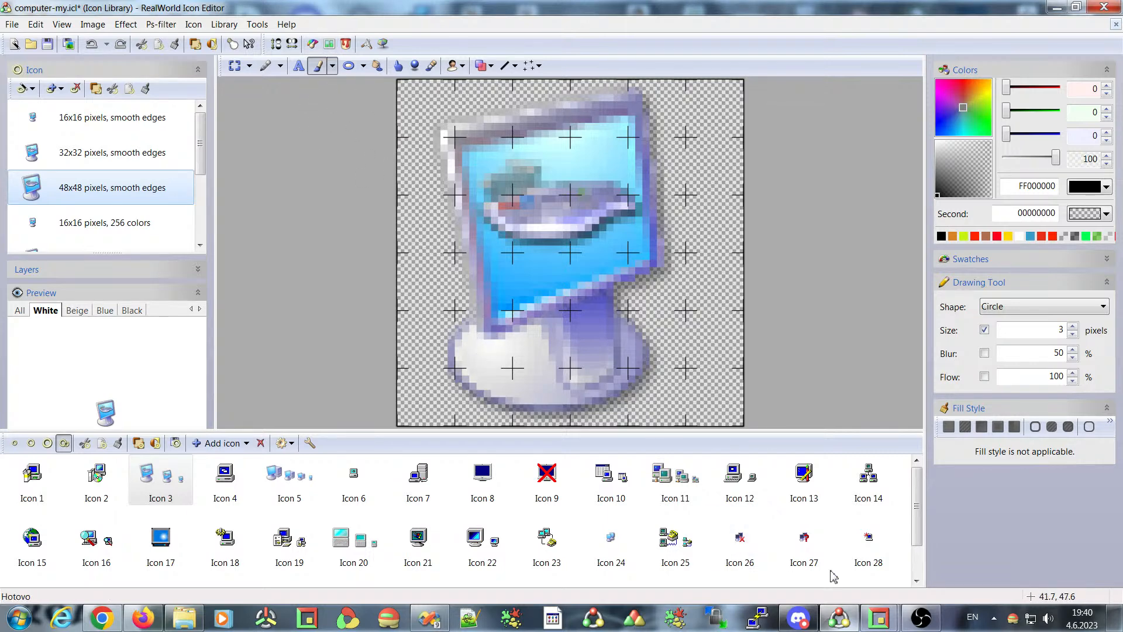
# Switch back to the other editor version and delete Icon 8 from its computer-my.icl library.
pyautogui.moveTo(880, 623)
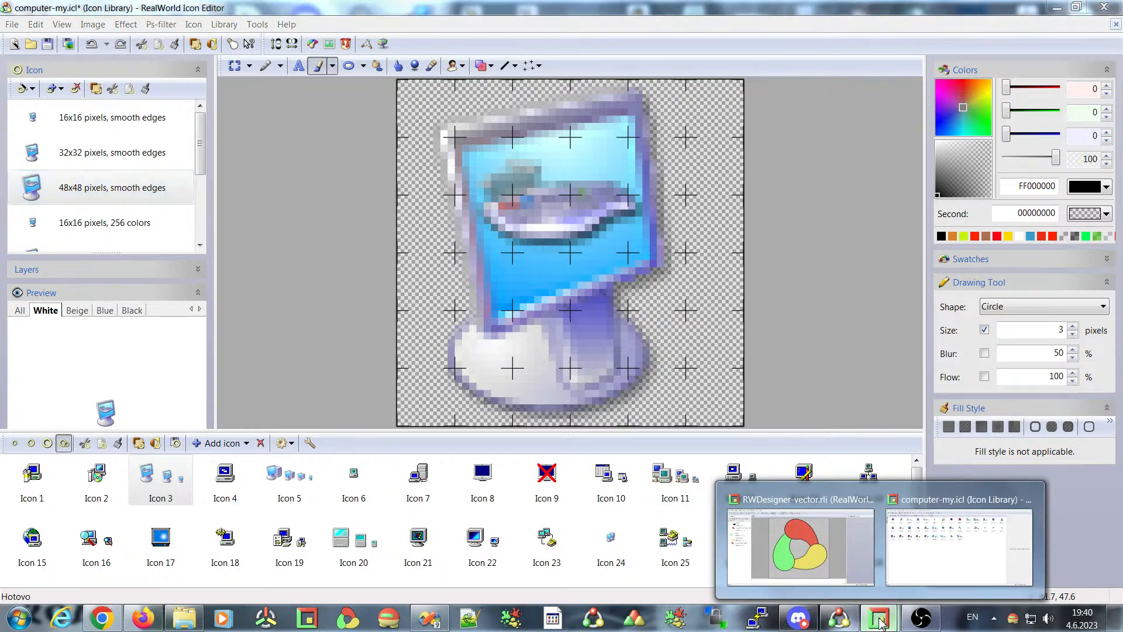
pyautogui.click(959, 538)
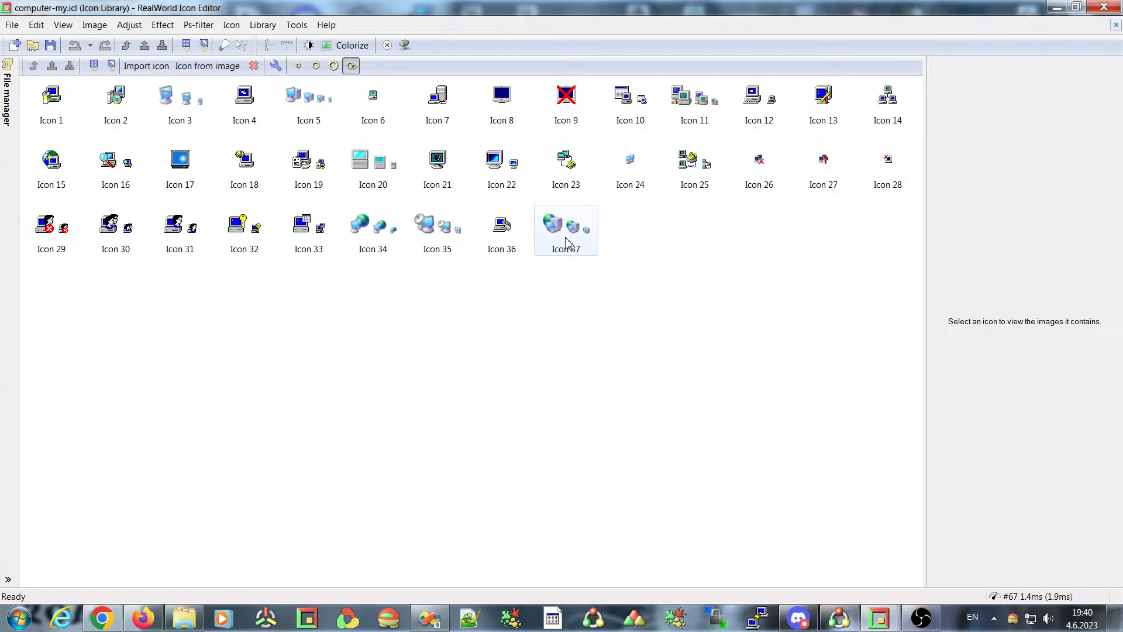
pyautogui.click(495, 97)
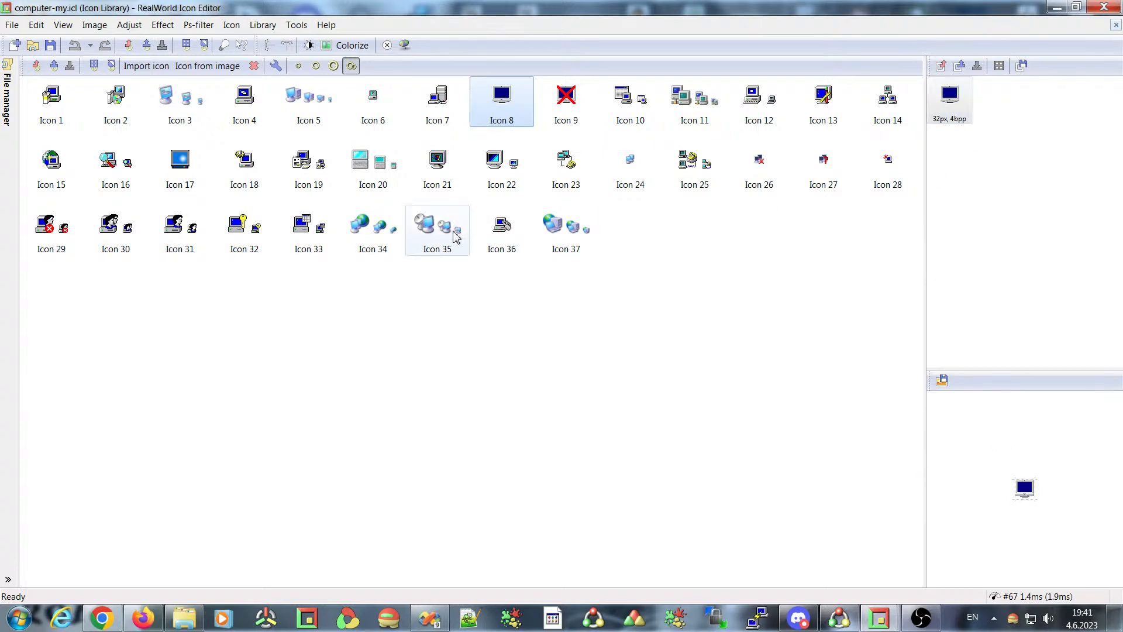
pyautogui.click(254, 69)
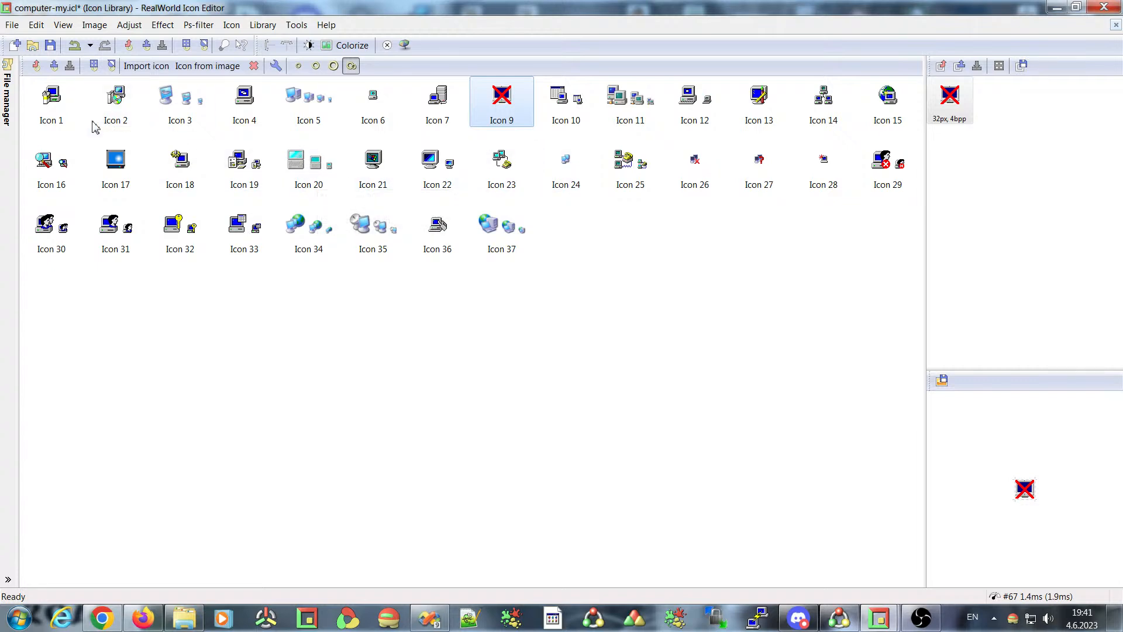
# Show the file manager beside the icon library and browse the contents of My Documents.
pyautogui.click(9, 102)
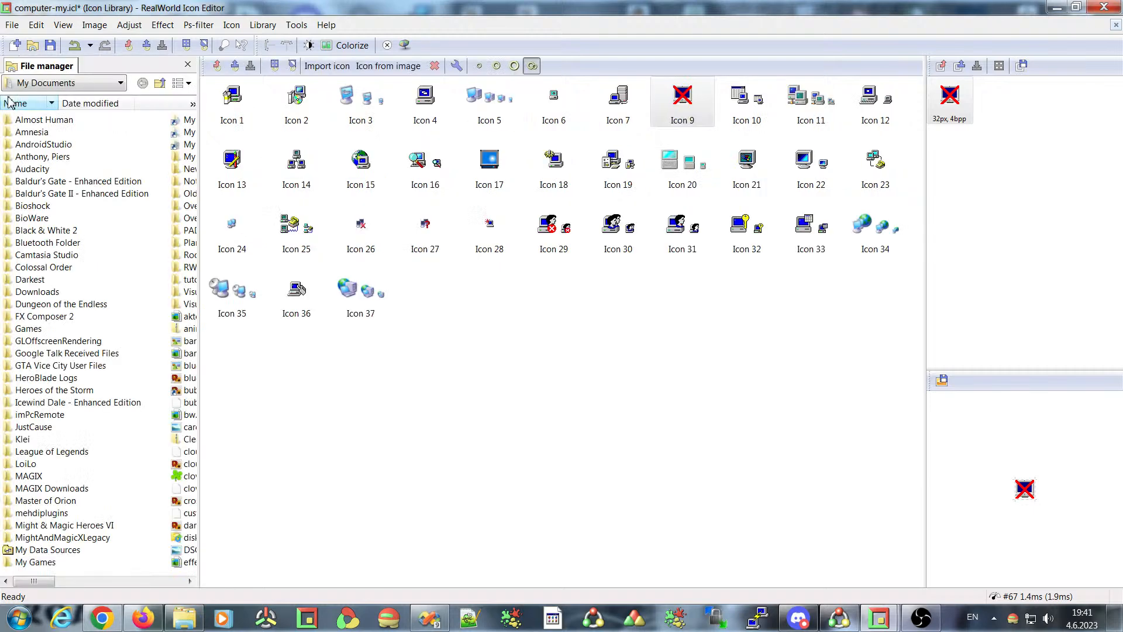
pyautogui.scroll(-10, 65, 587)
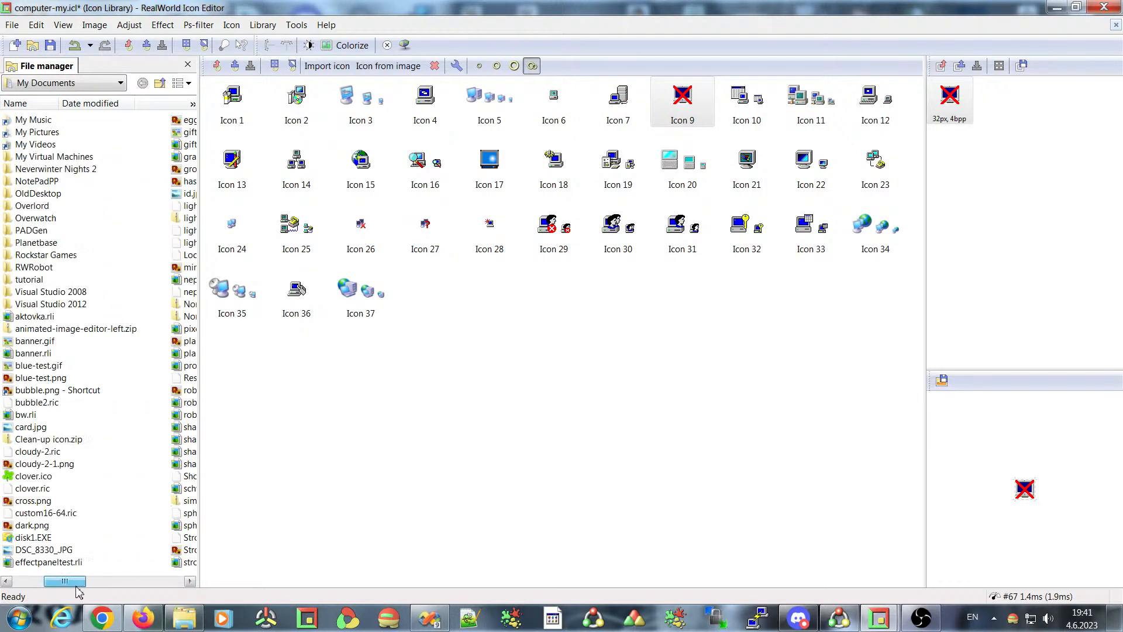
pyautogui.scroll(10, 64, 588)
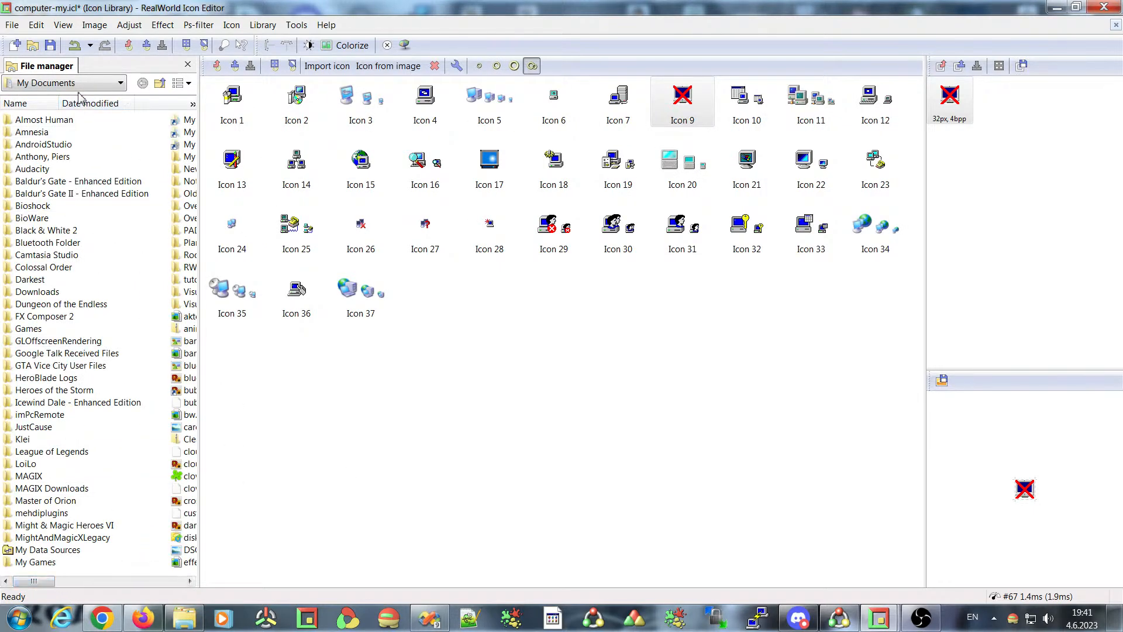
pyautogui.click(193, 615)
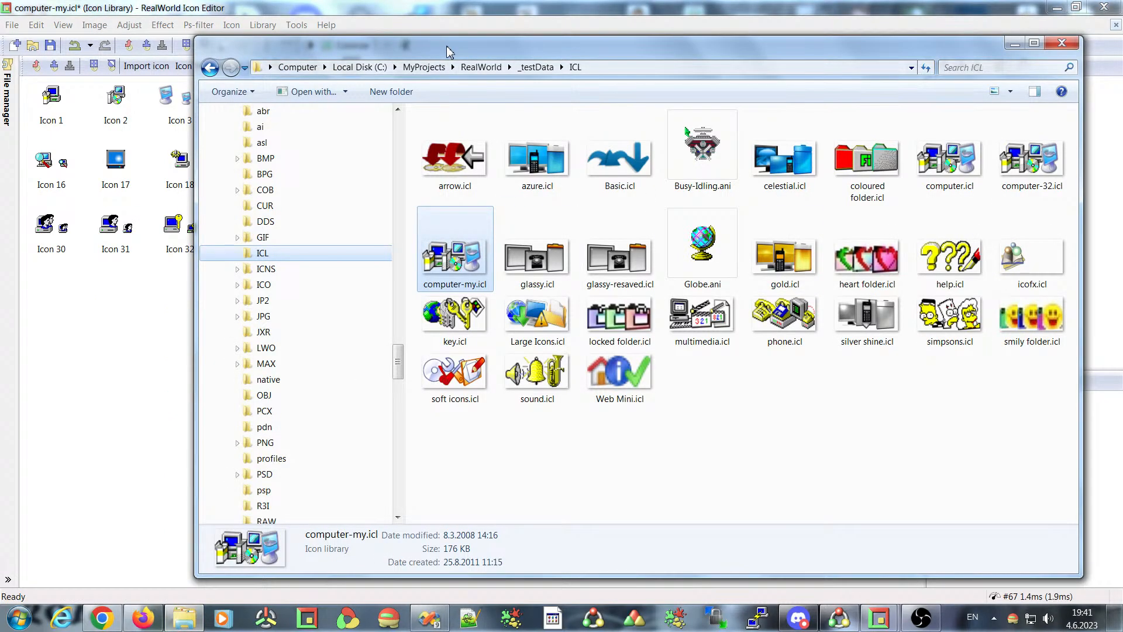
pyautogui.click(1015, 43)
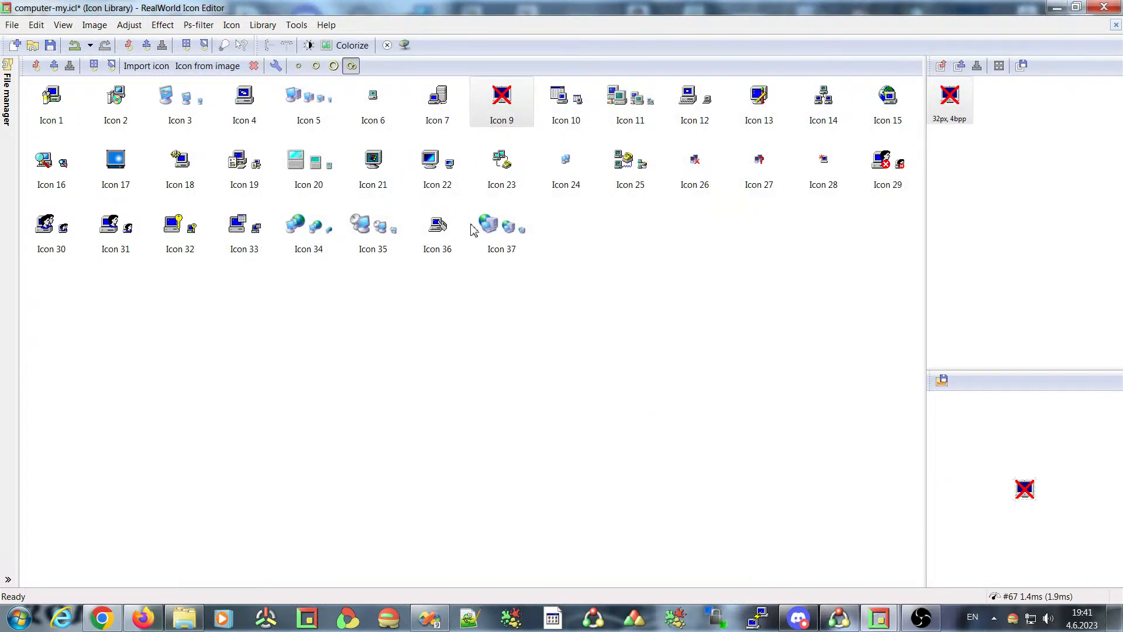
# Select a block of icons spanning Icon 4 to Icon 37 and try the color saturation adjustment on them.
pyautogui.click(252, 106)
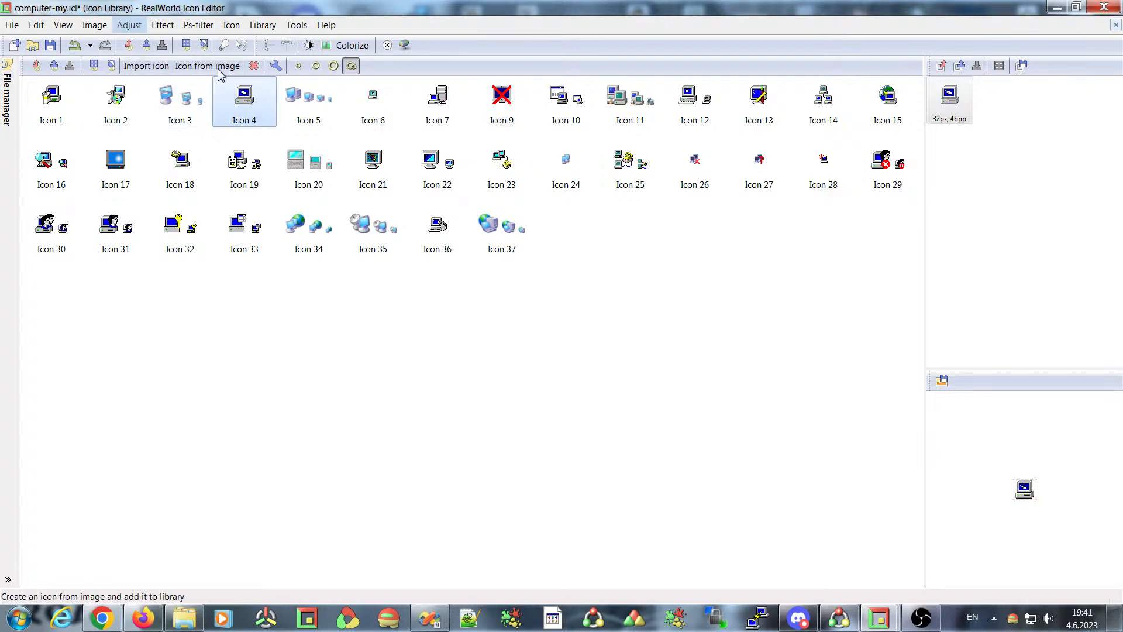
pyautogui.moveTo(665, 290); pyautogui.dragTo(208, 76)
pyautogui.click(144, 26)
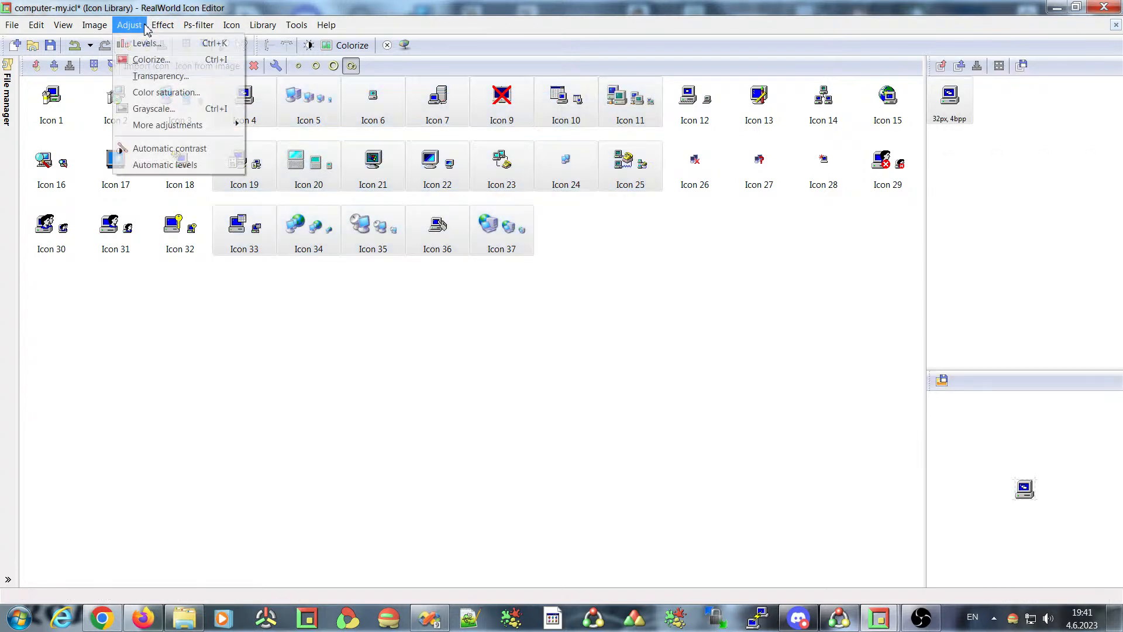
pyautogui.click(153, 92)
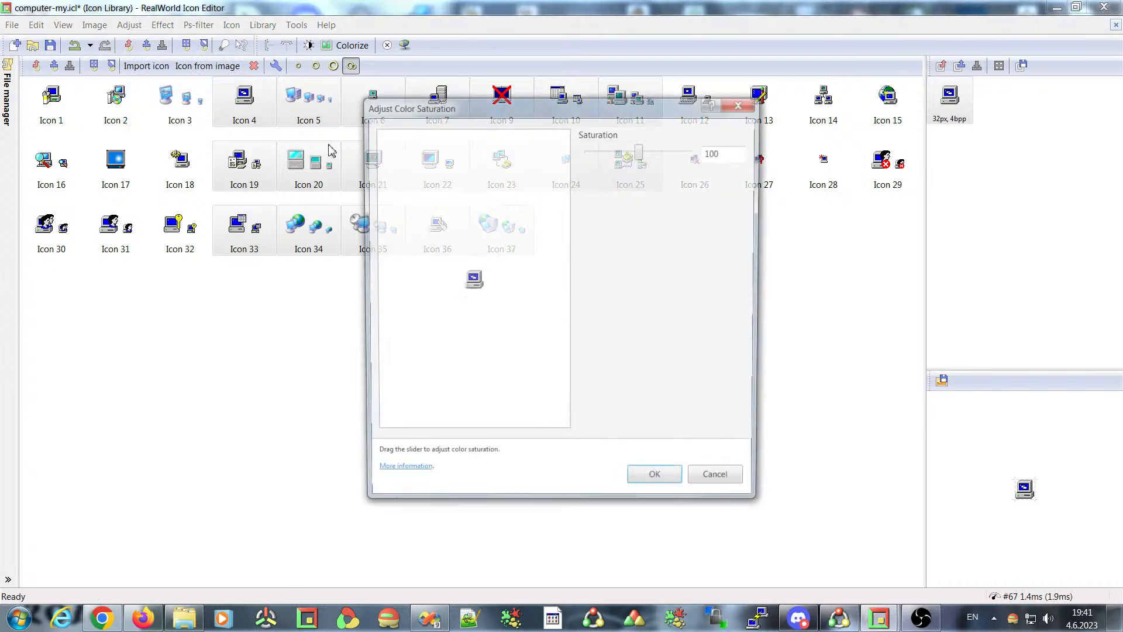
pyautogui.click(658, 491)
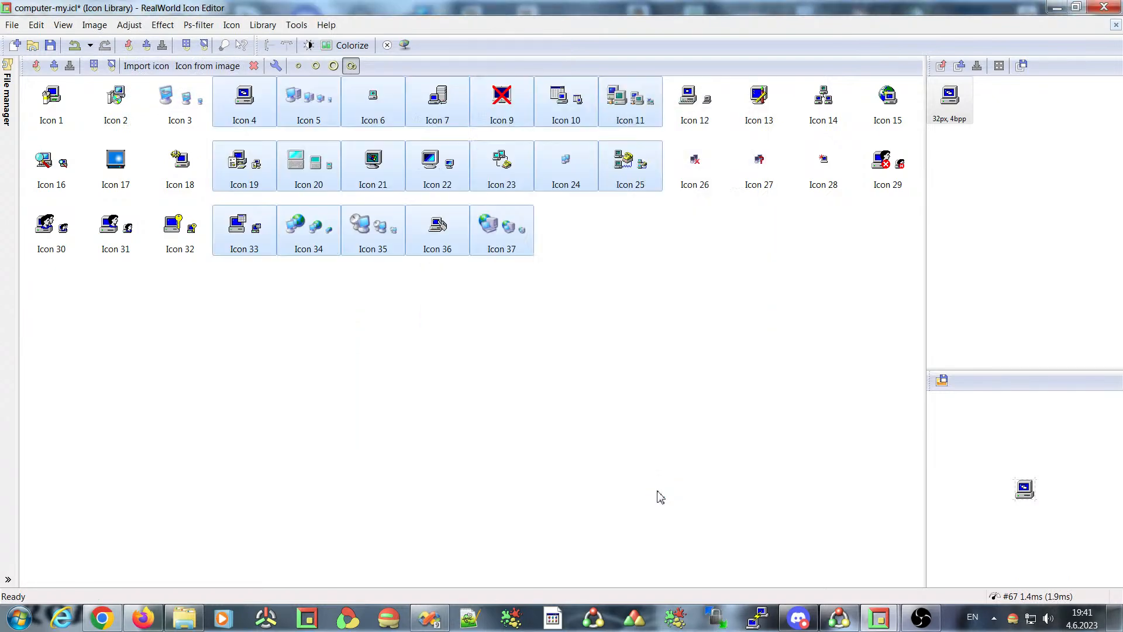
# View the images contained in Icon 4, Icon 5 and Icon 7 of the library.
pyautogui.click(243, 102)
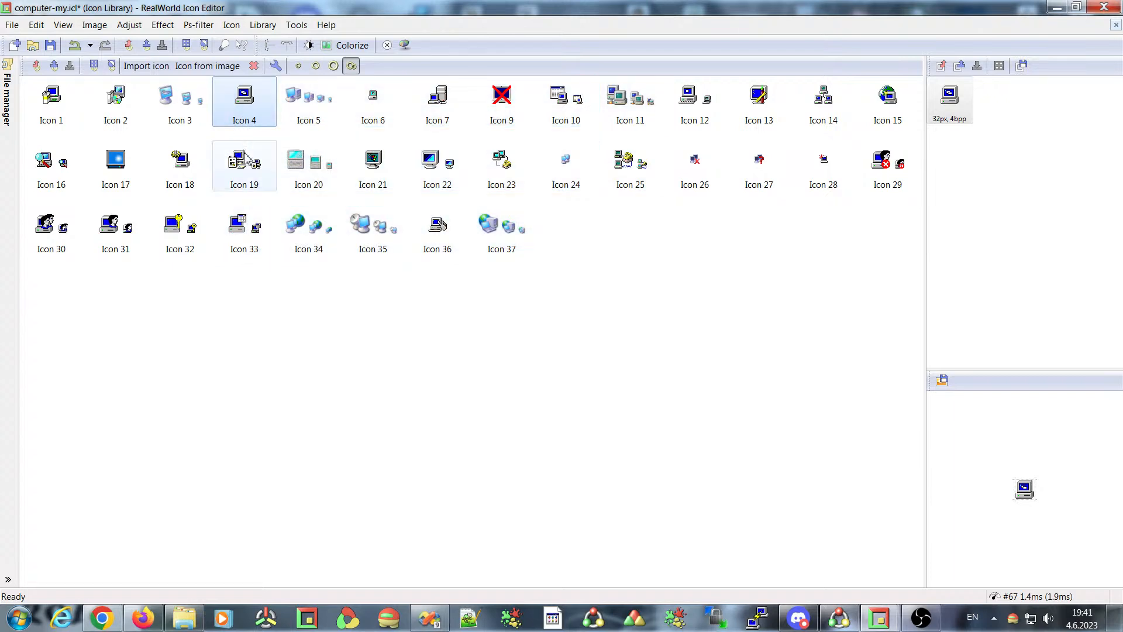
pyautogui.click(300, 109)
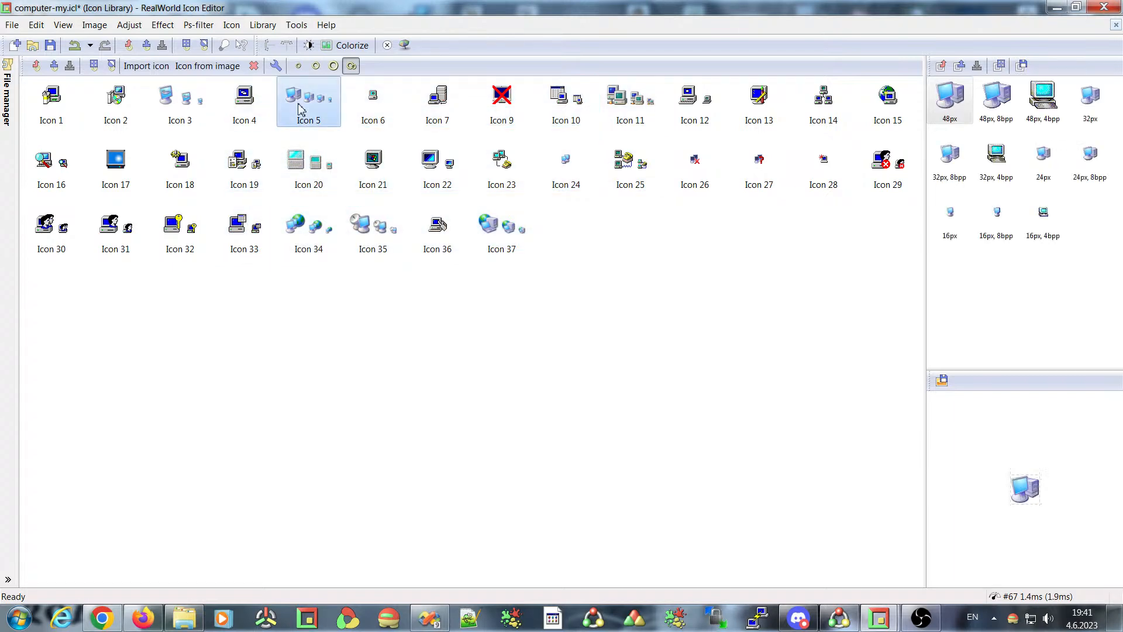
pyautogui.click(440, 100)
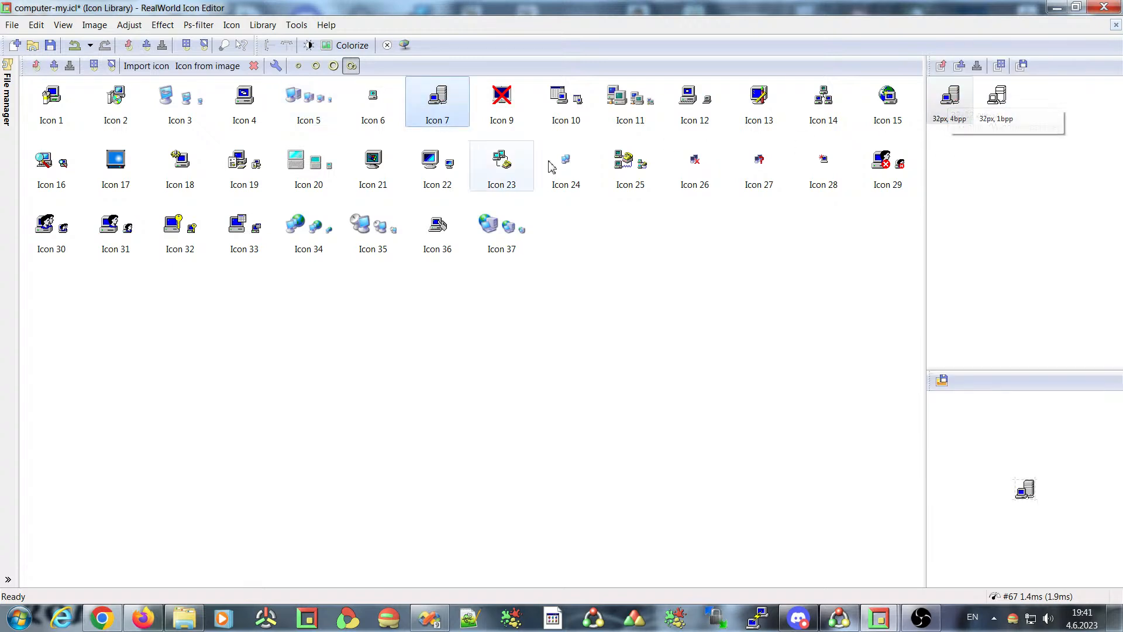
# Convert the 48px image of Icon 3 to grayscale with the default channel weights.
pyautogui.click(182, 104)
pyautogui.click(949, 99)
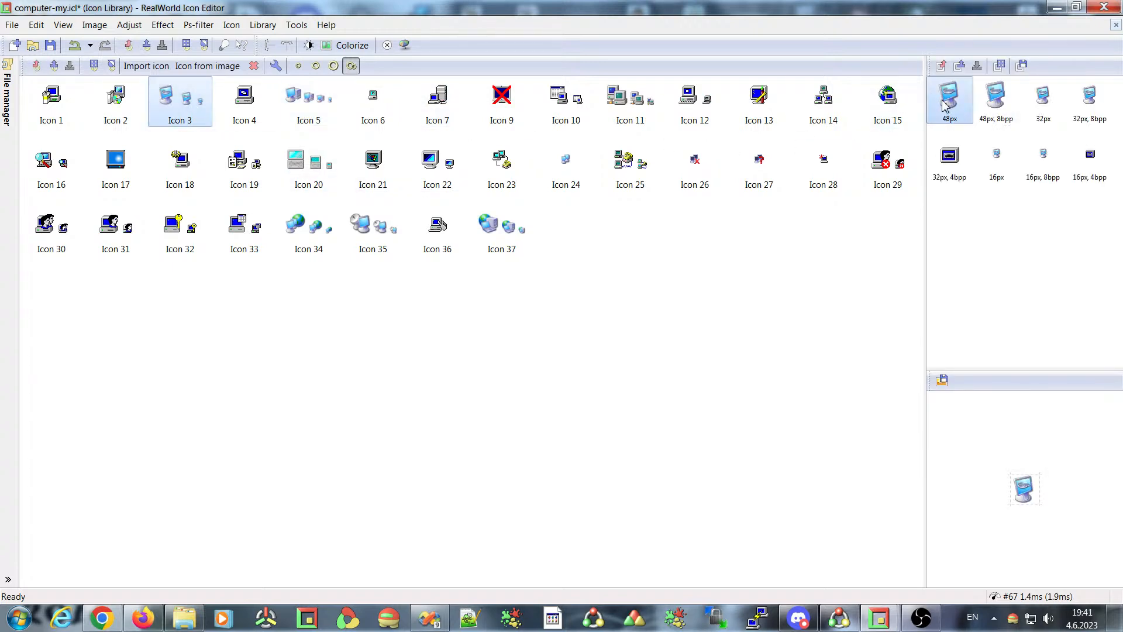
pyautogui.click(129, 24)
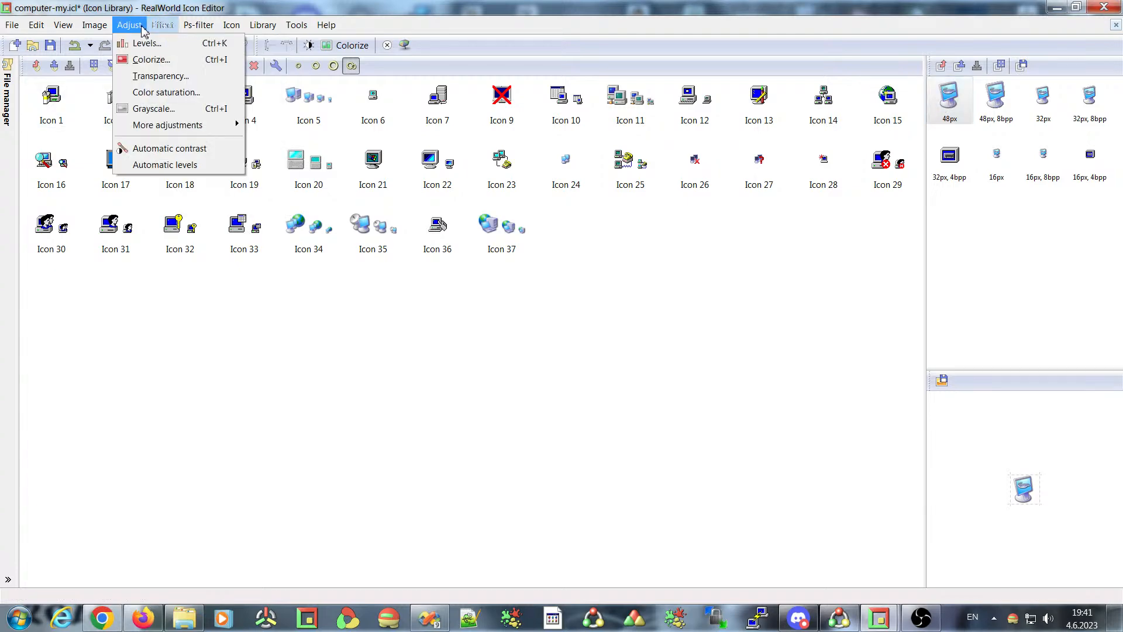
pyautogui.click(151, 109)
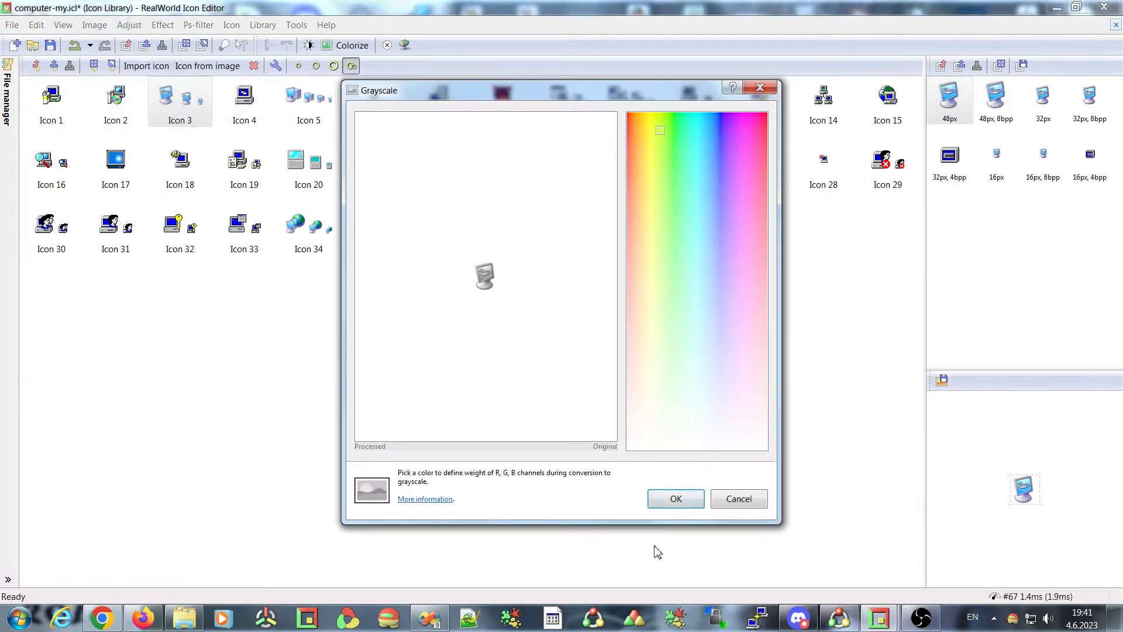
pyautogui.click(675, 500)
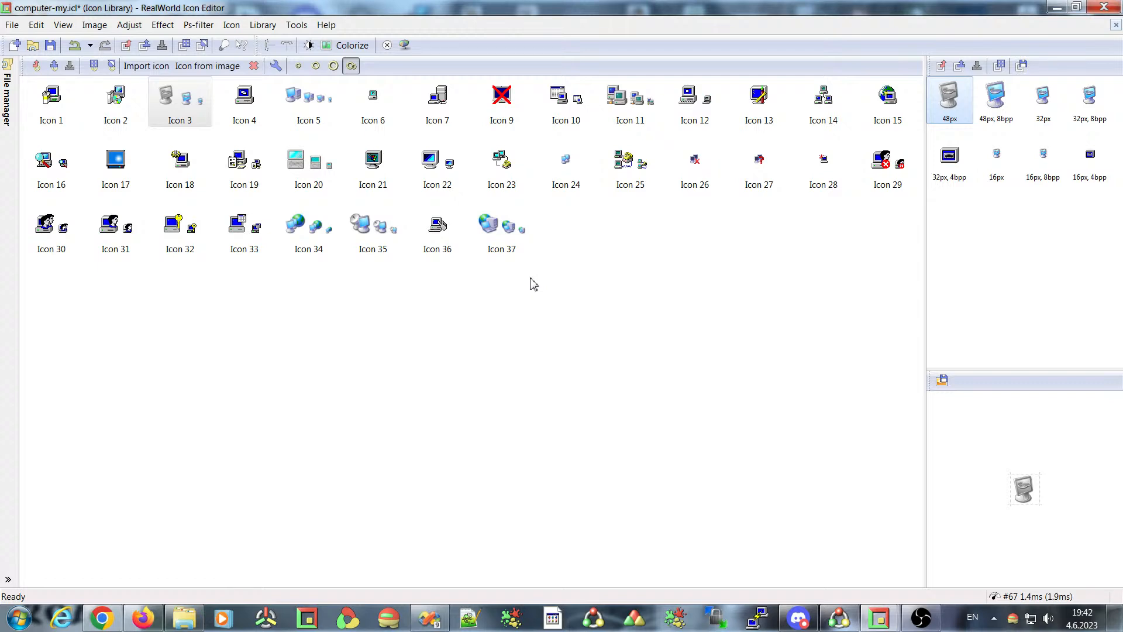
# Delete the block of icons covering Icon 5 to Icon 10, Icon 20 to Icon 24 and Icon 34 to Icon 37.
pyautogui.click(182, 101)
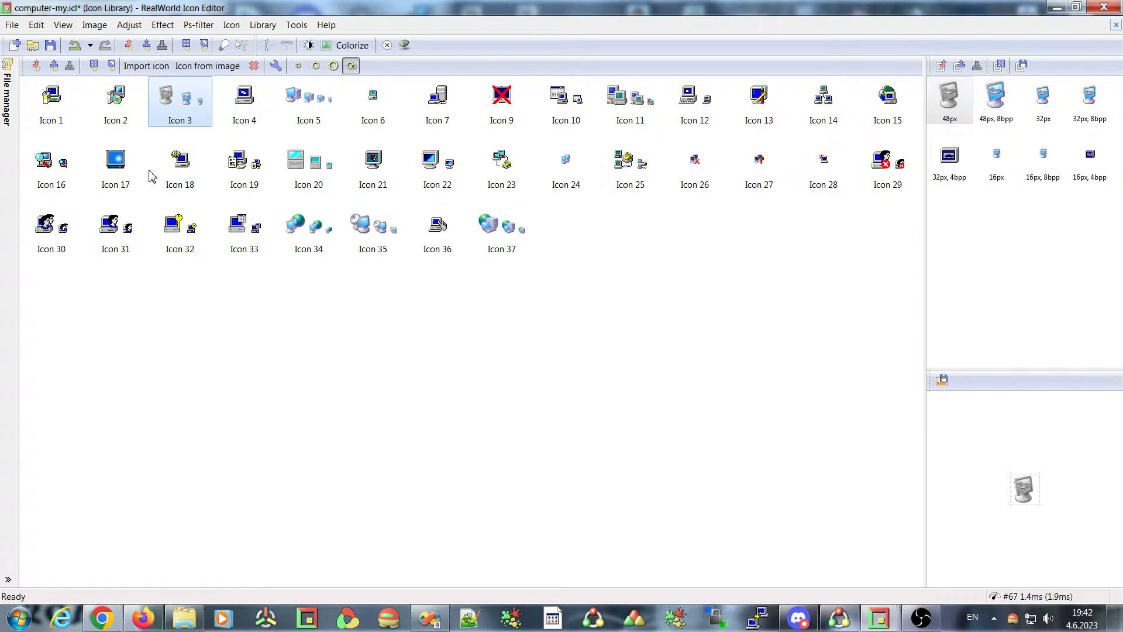
pyautogui.click(553, 262)
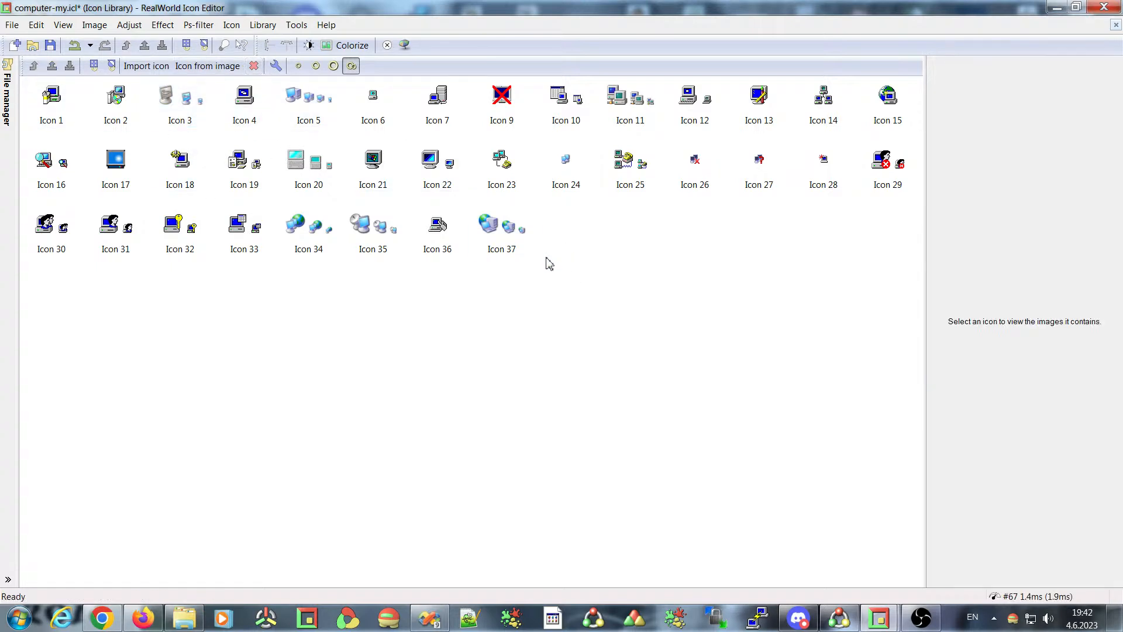
pyautogui.moveTo(546, 261); pyautogui.dragTo(276, 78)
pyautogui.click(254, 66)
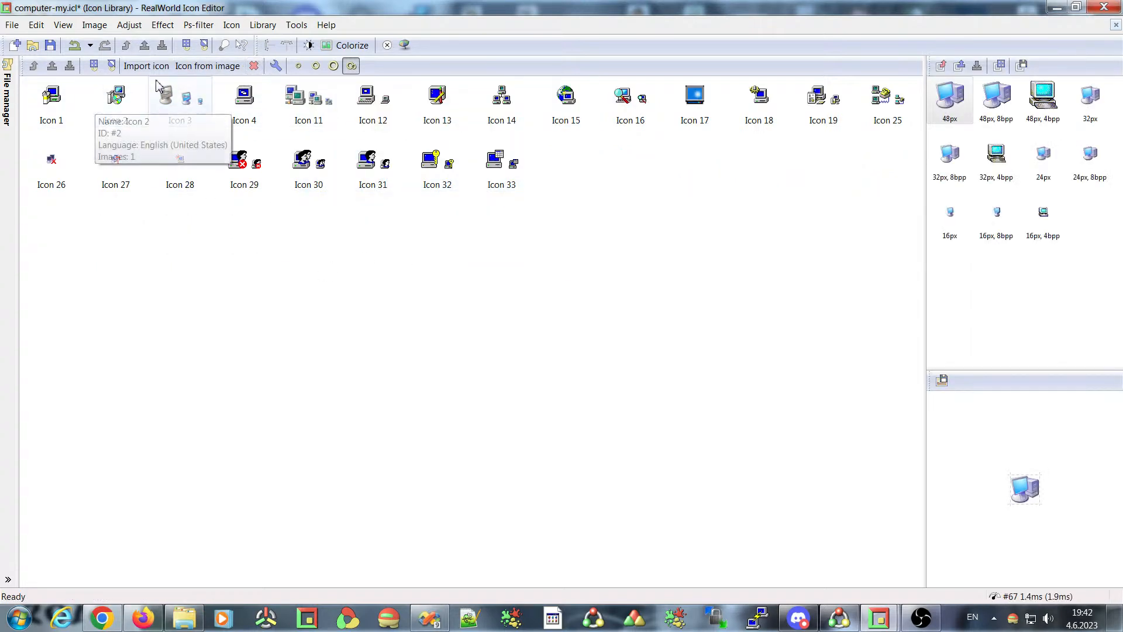
pyautogui.click(145, 66)
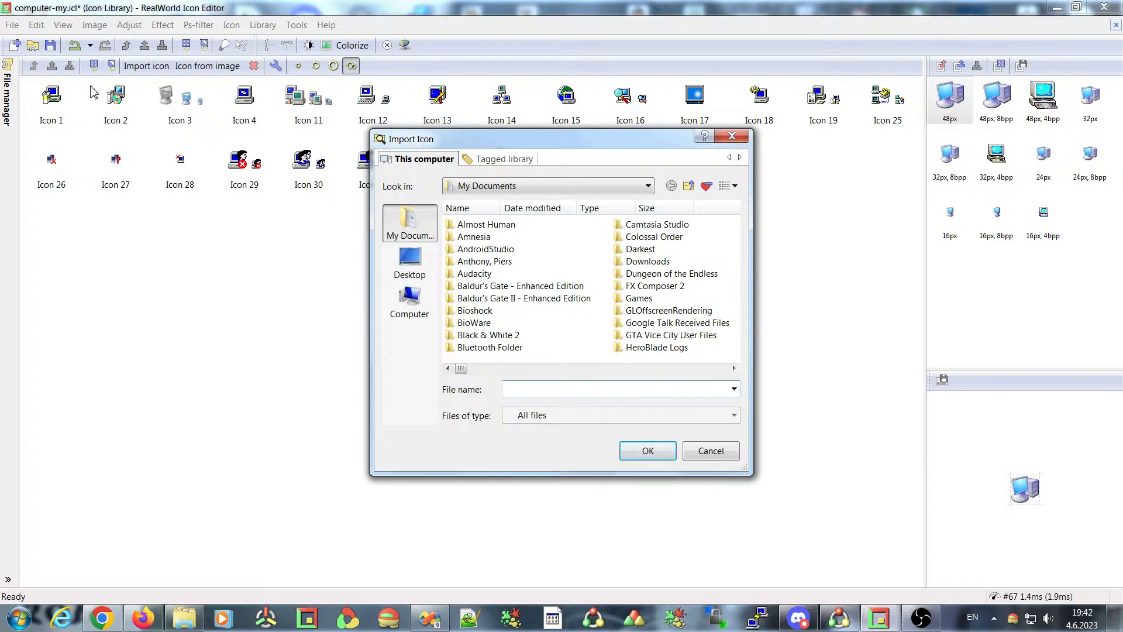
pyautogui.moveTo(482, 142); pyautogui.dragTo(426, 128)
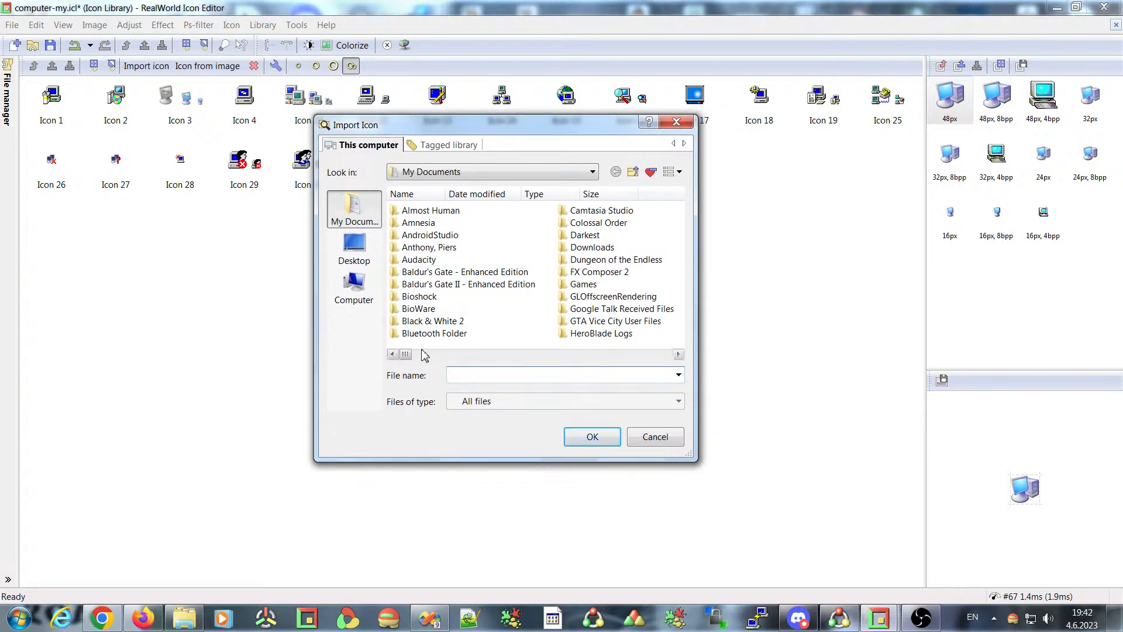
pyautogui.click(551, 354)
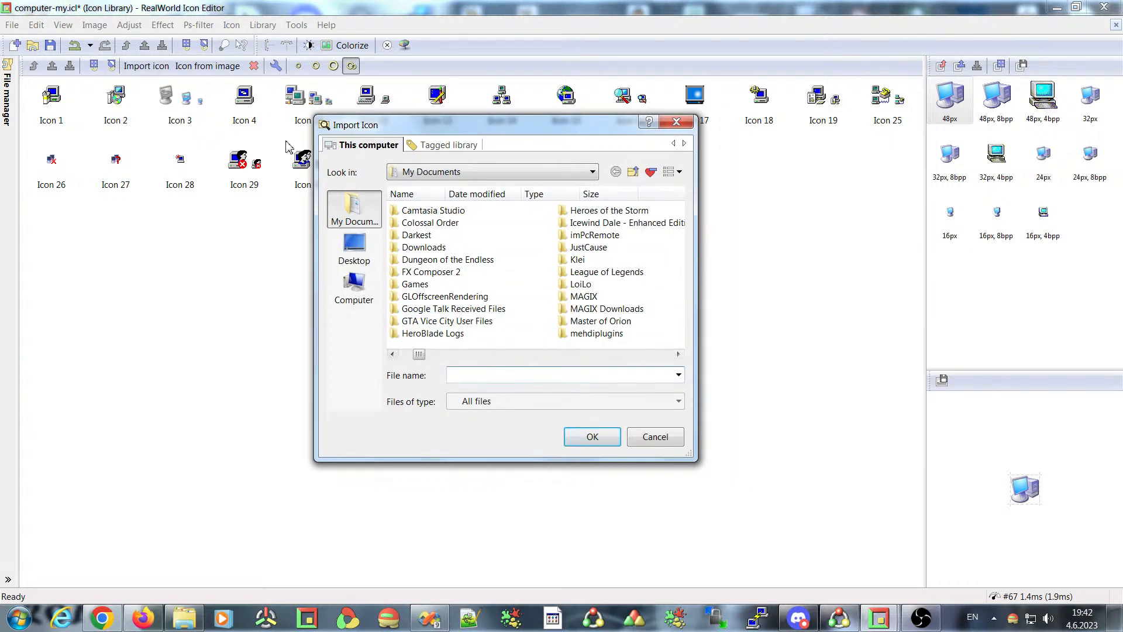
pyautogui.click(655, 437)
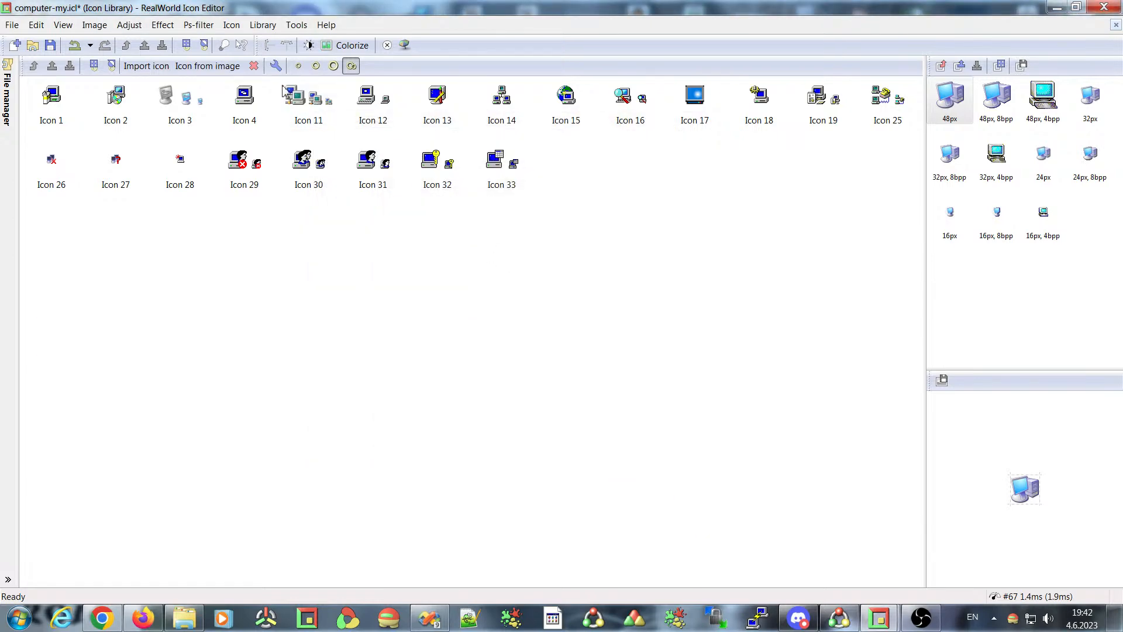
# Add a Windows 10 icon to the library, created from dark.png in My Documents with background auto-detection.
pyautogui.click(206, 66)
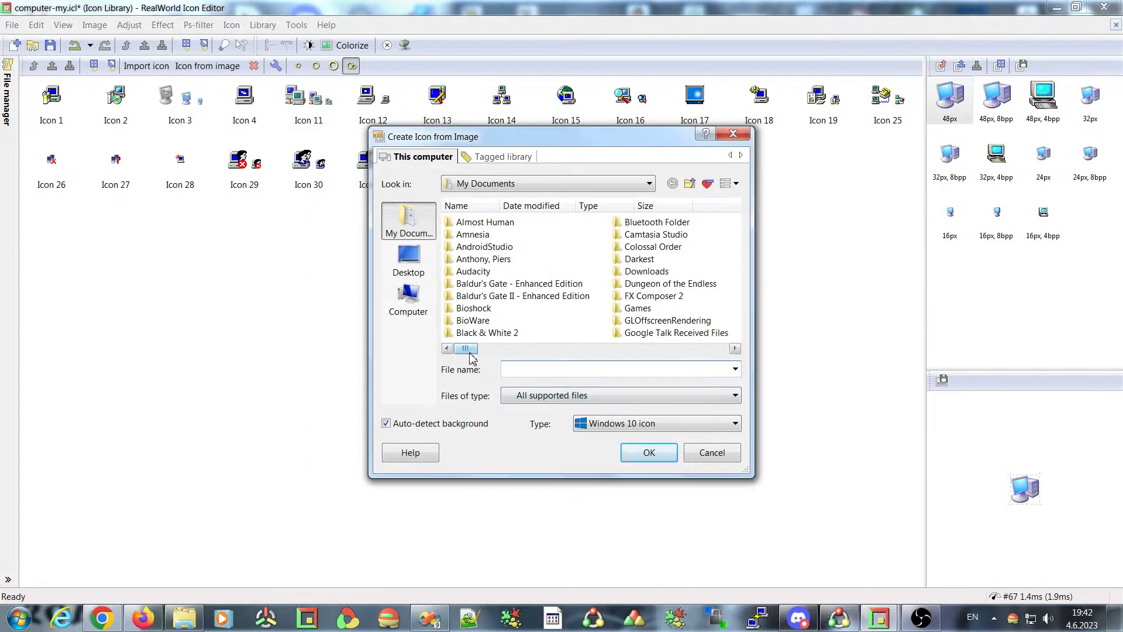
pyautogui.moveTo(466, 348); pyautogui.dragTo(594, 365)
pyautogui.click(642, 259)
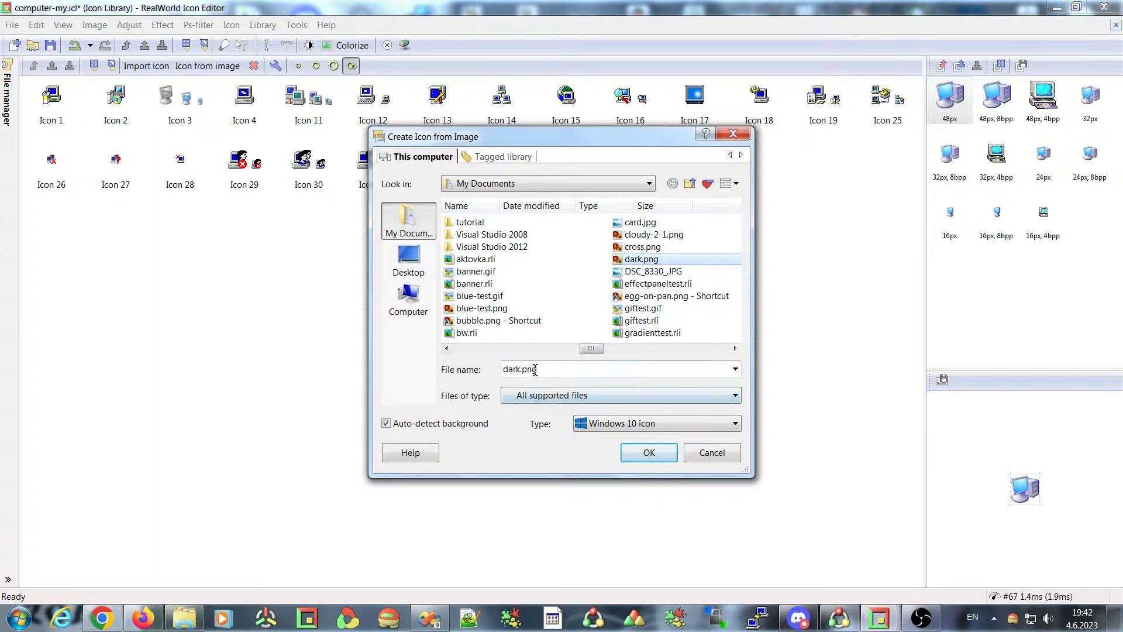
pyautogui.click(648, 453)
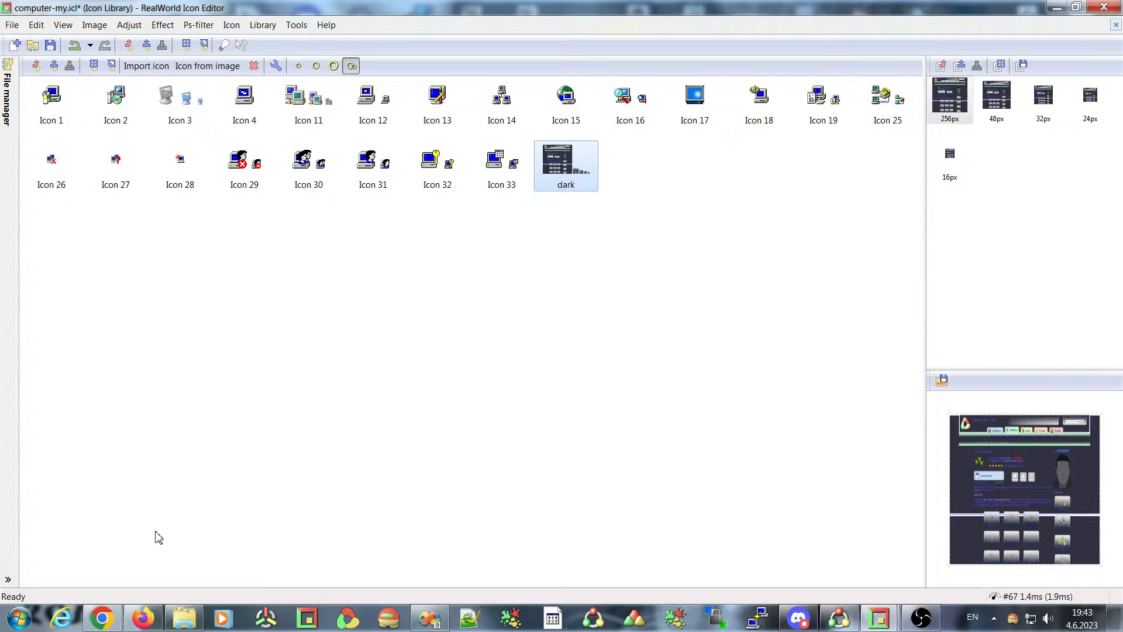
# Check the live chat in YouTube Studio, return to the icon editor and close computer-my.icl without saving changes.
pyautogui.click(102, 618)
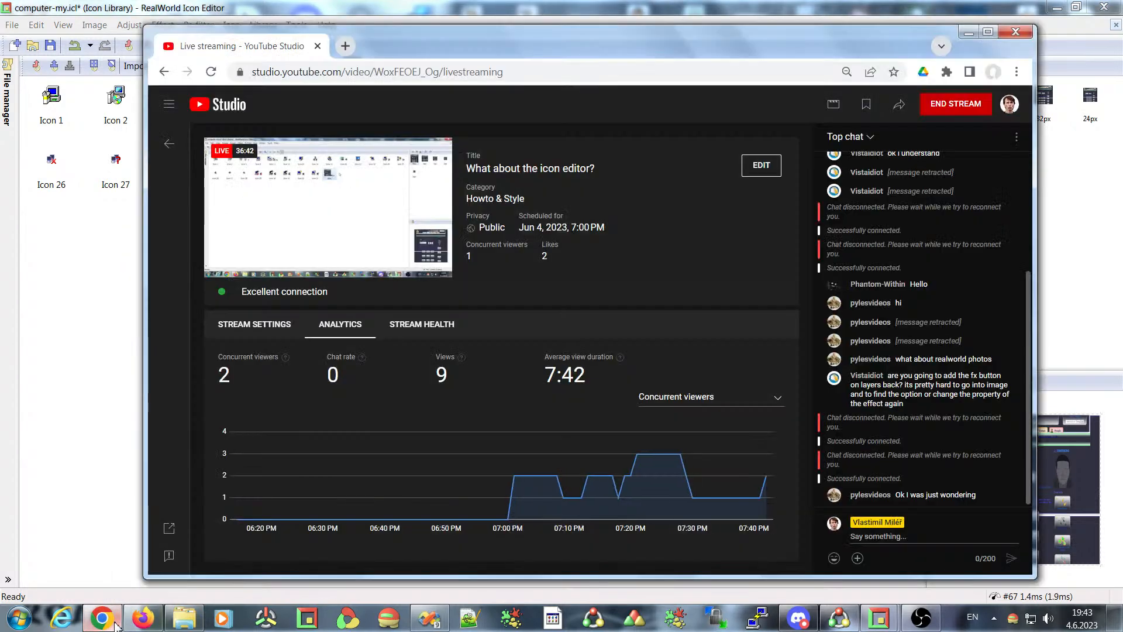
pyautogui.click(115, 623)
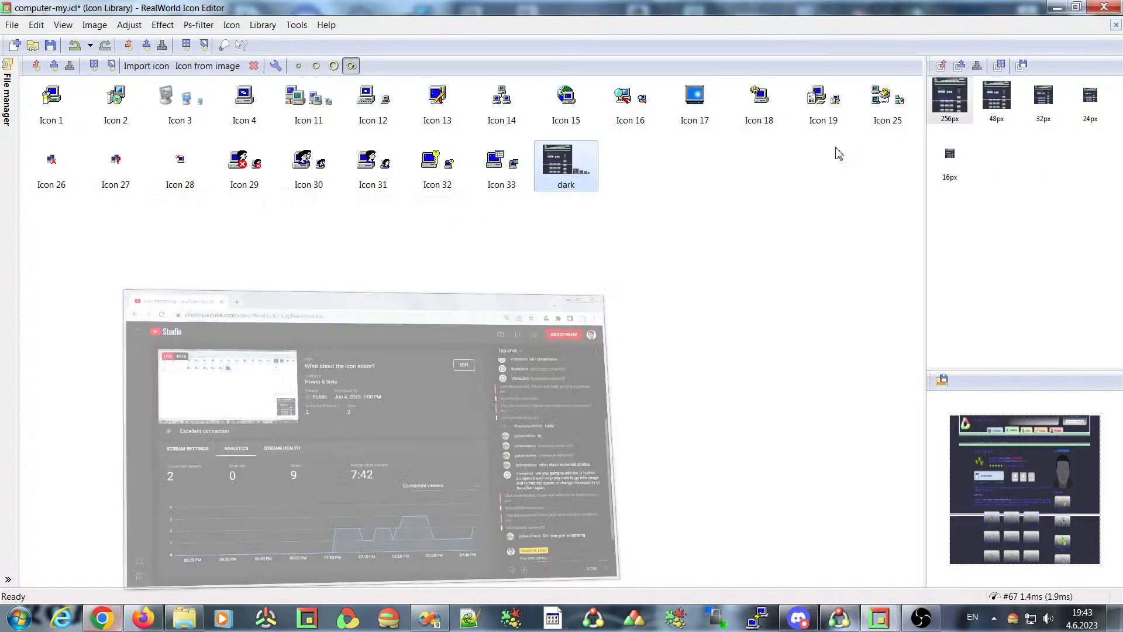
pyautogui.click(1116, 24)
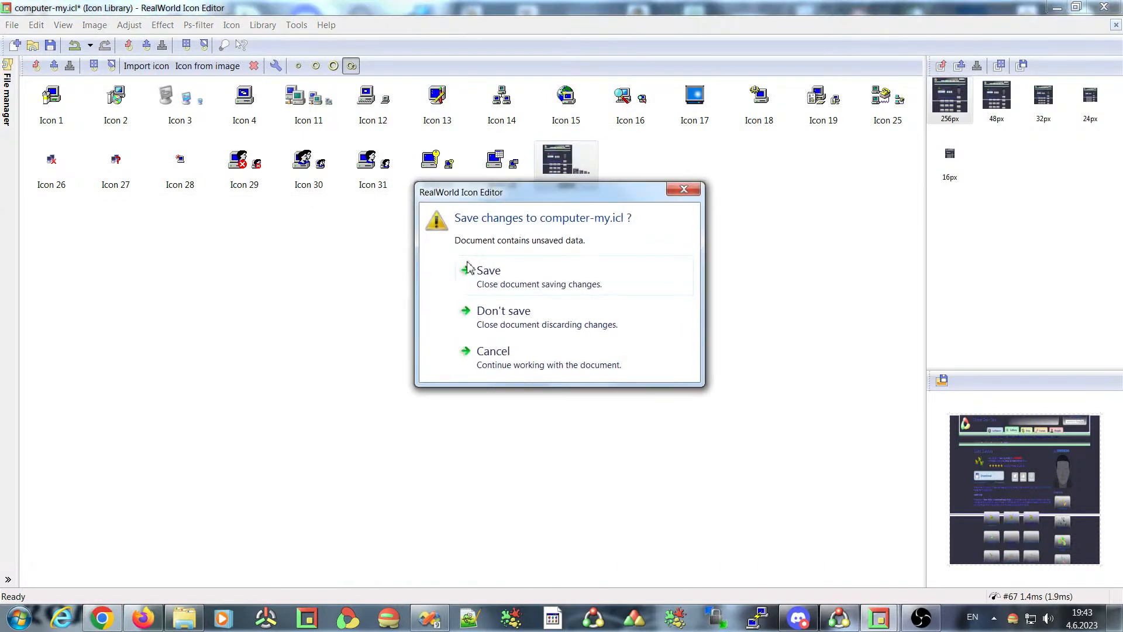
pyautogui.click(504, 313)
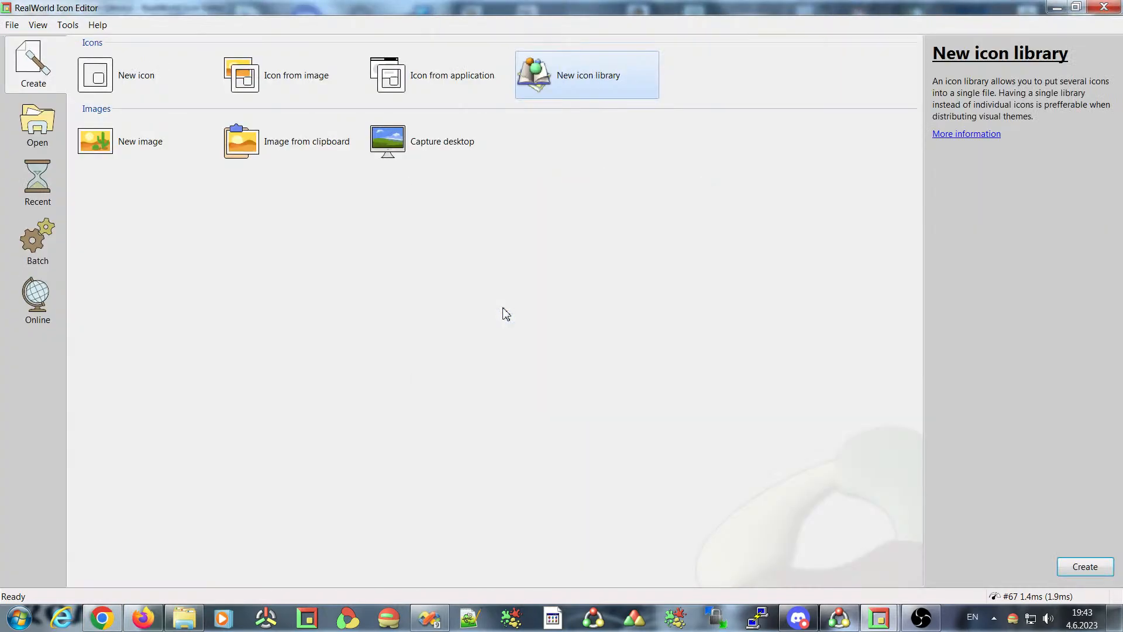
# Create a blank 256x256 raster image, view the icon types offered for converting it, and close the image.
pyautogui.click(101, 135)
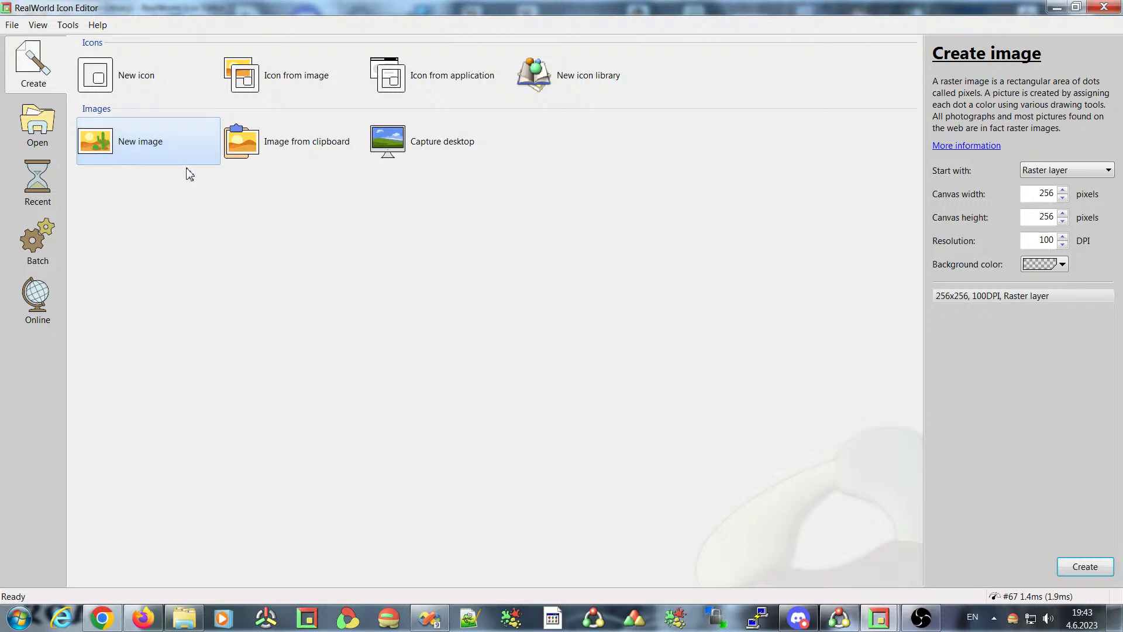
pyautogui.doubleClick(106, 145)
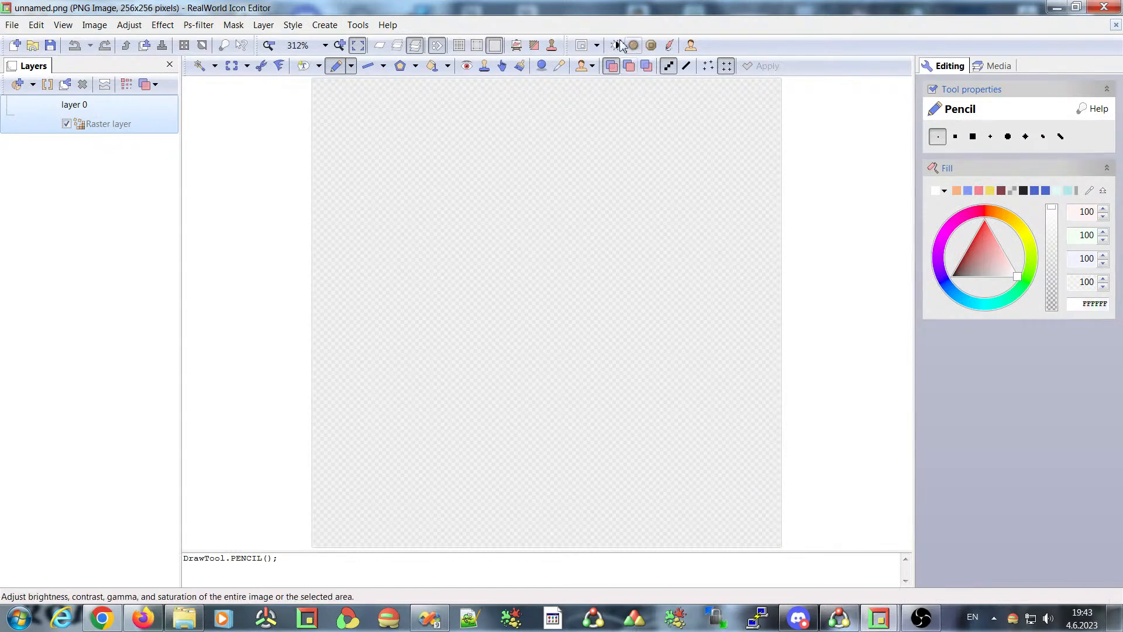
pyautogui.click(596, 45)
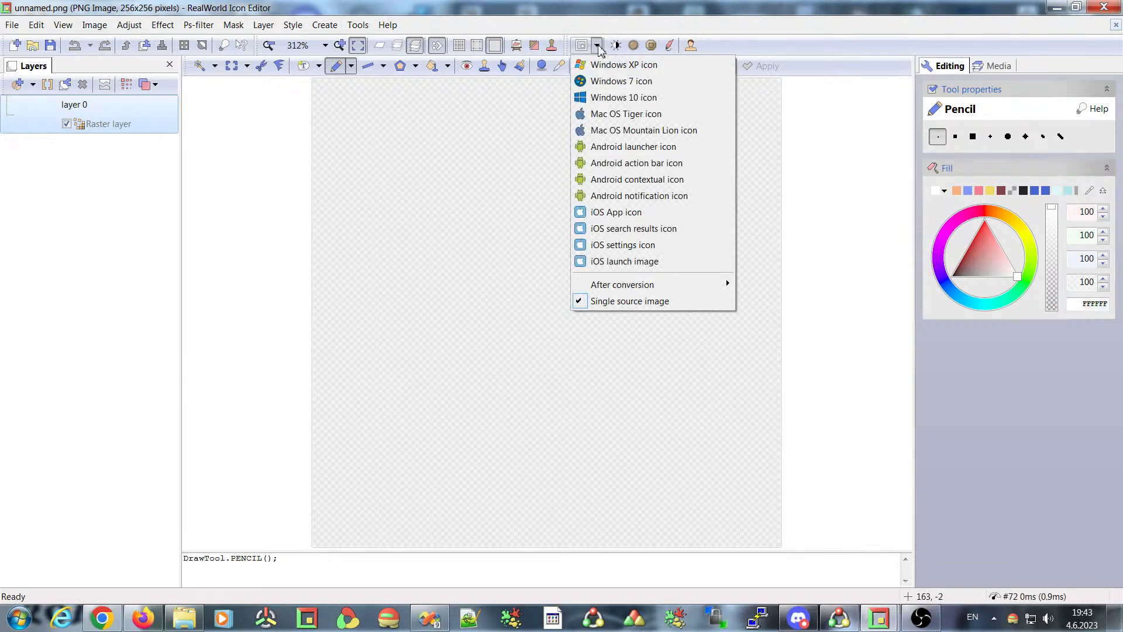
pyautogui.click(599, 46)
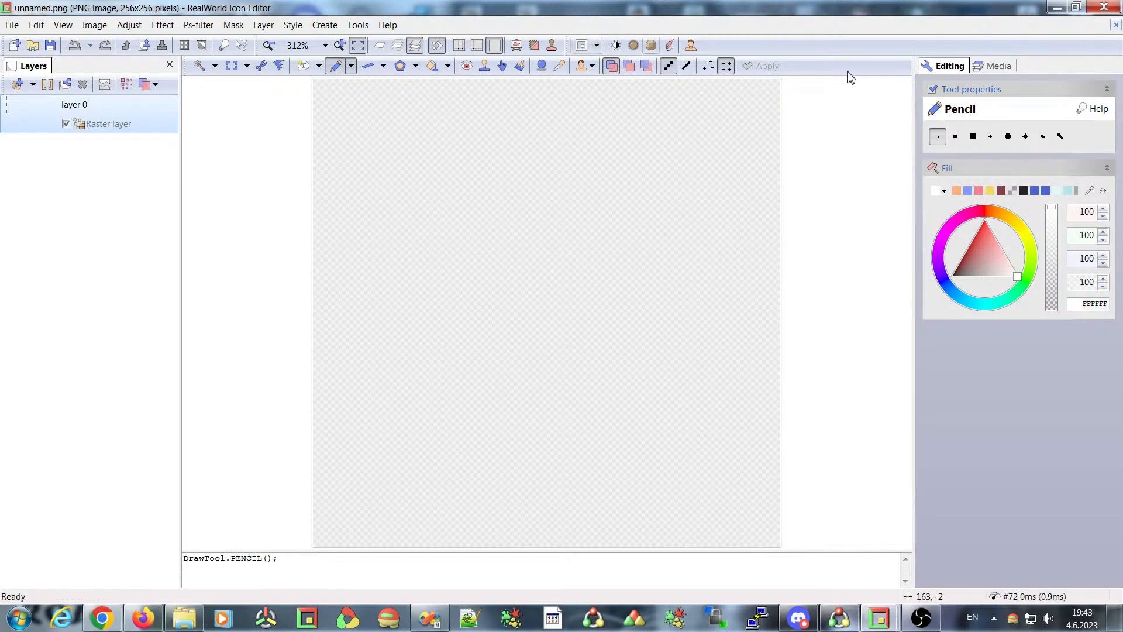
pyautogui.click(1115, 26)
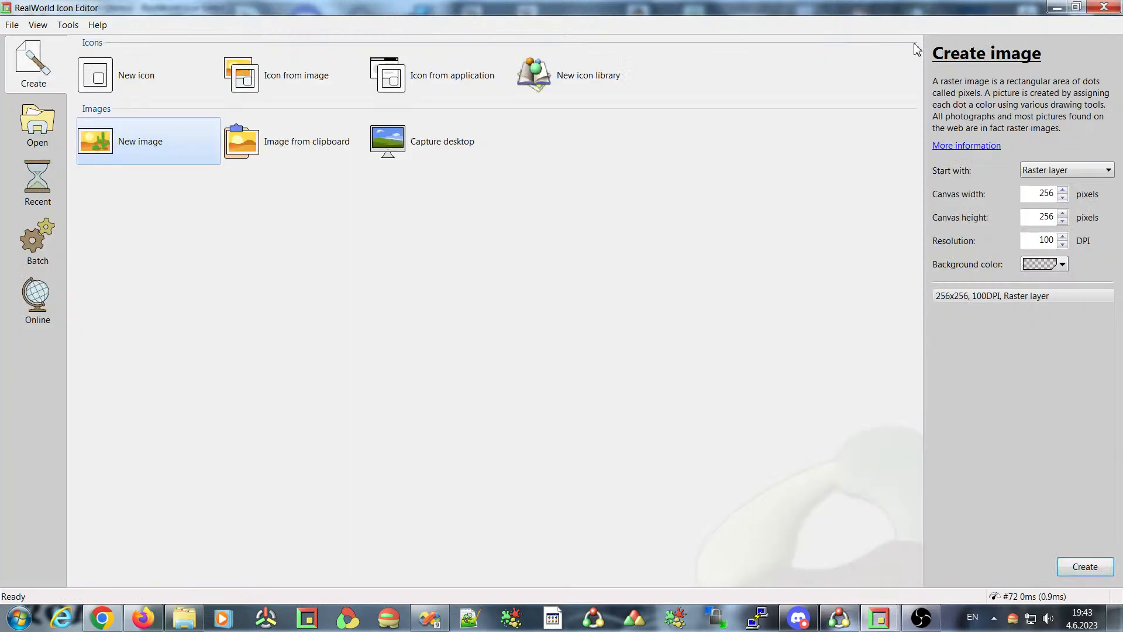
# View the icon settings with the custom icon templates in the application options, and close the dialog without changes.
pyautogui.click(68, 25)
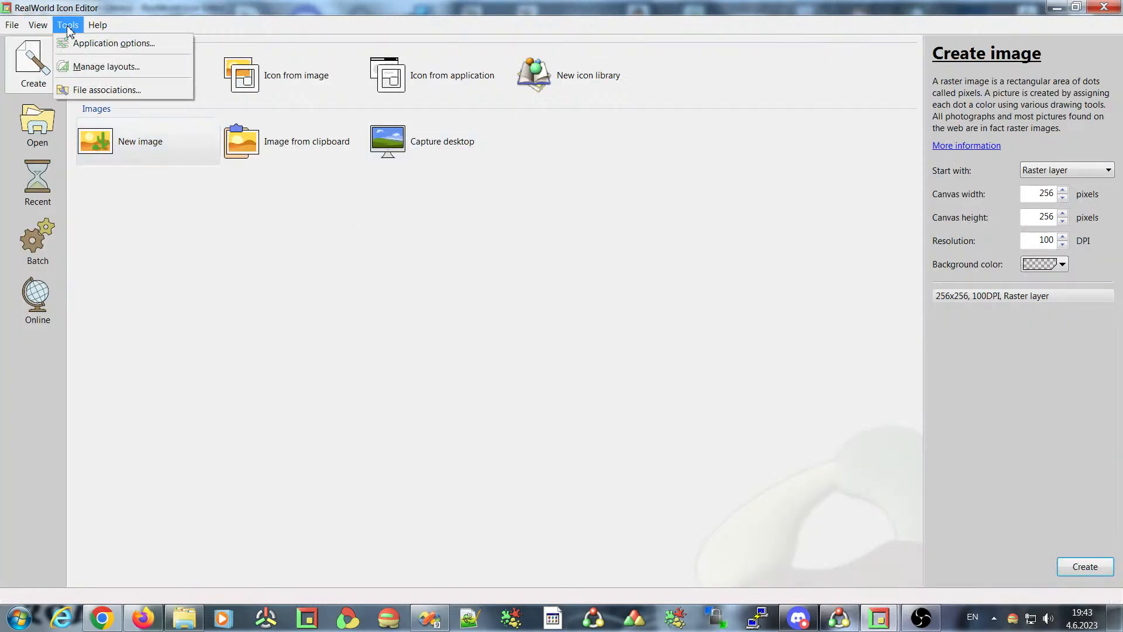
pyautogui.click(85, 48)
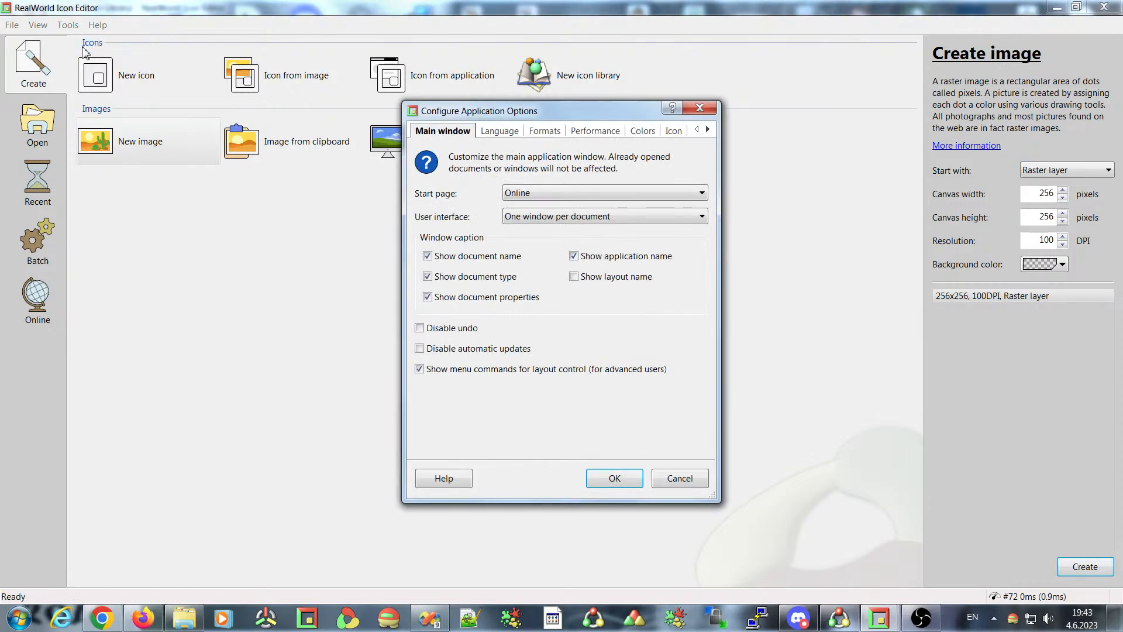
pyautogui.click(673, 131)
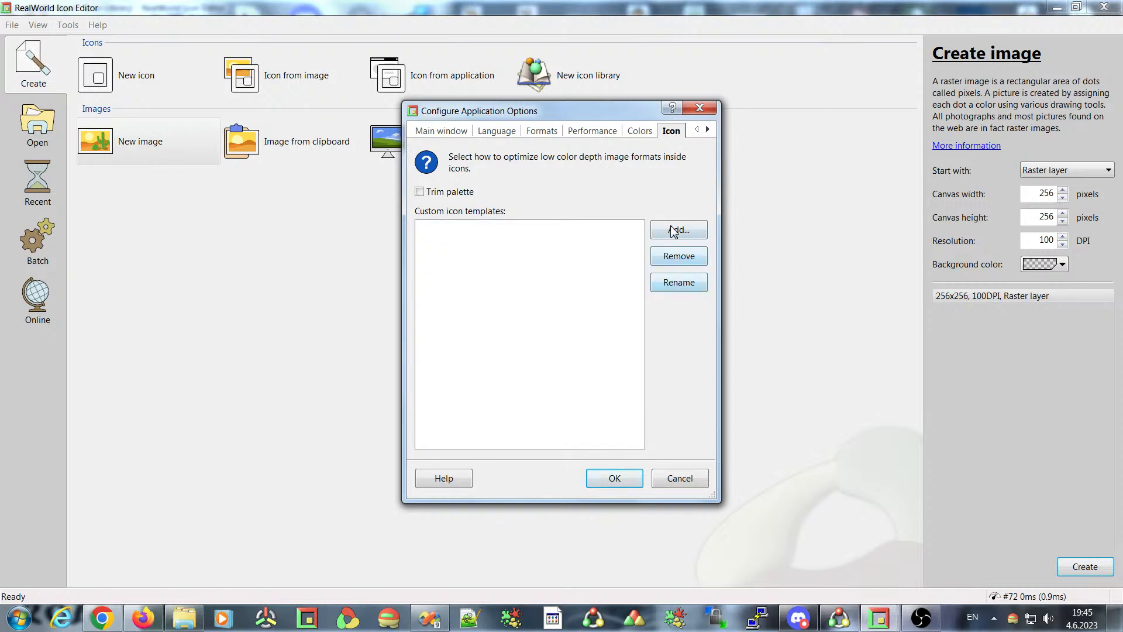
pyautogui.click(701, 111)
# Create a single-source Windows 10 icon and insert a 20 pixels, 32bpp image into it.
pyautogui.click(100, 78)
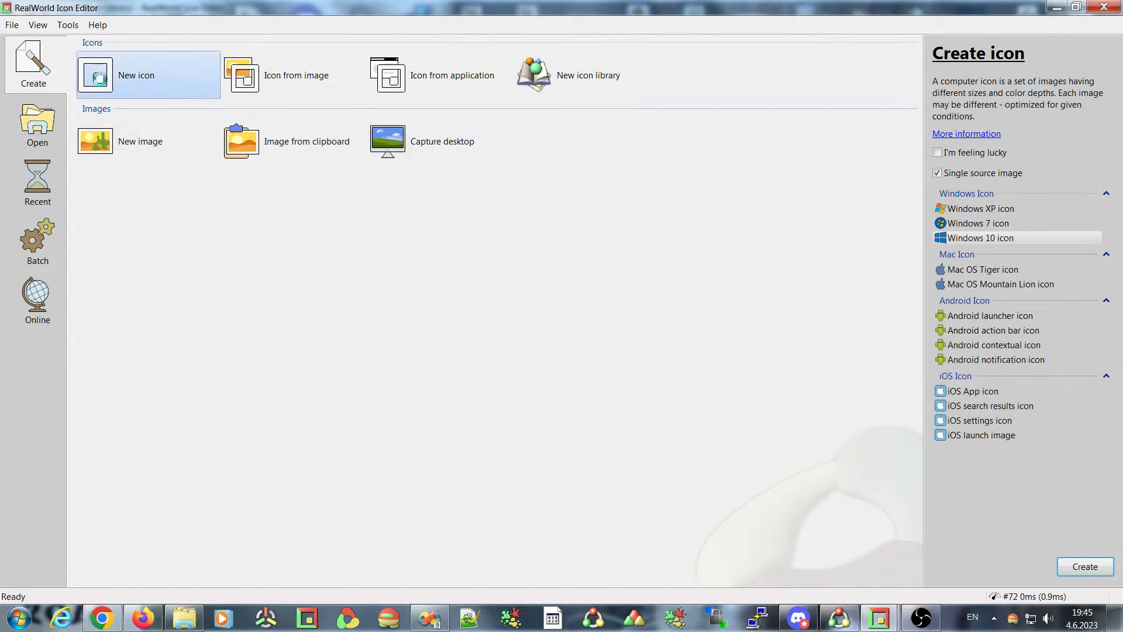
pyautogui.click(121, 515)
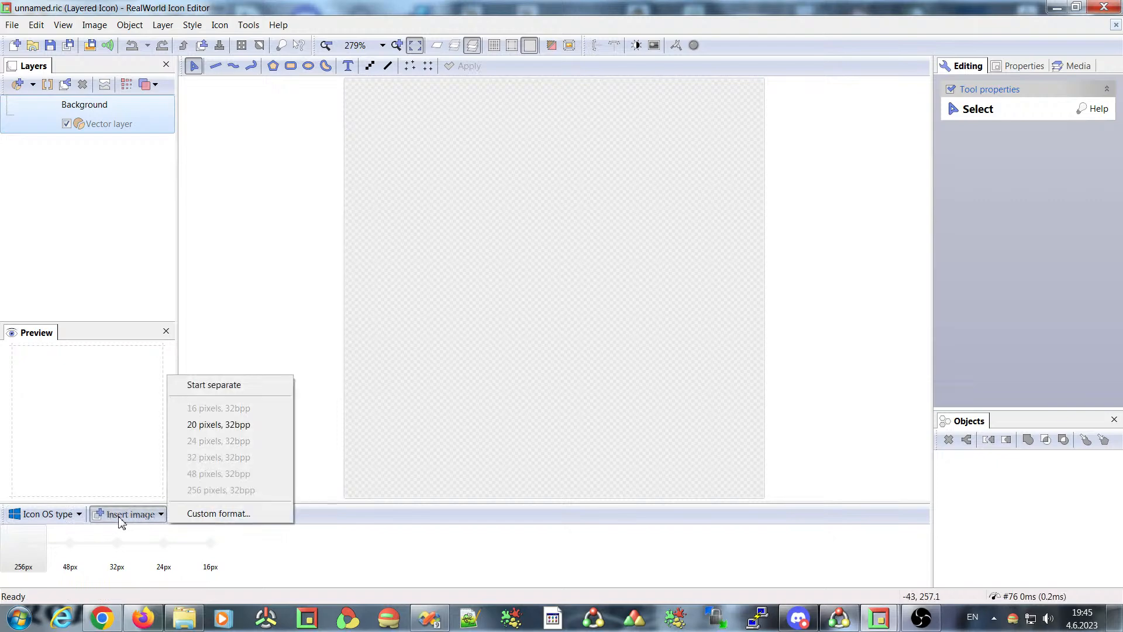
pyautogui.click(205, 425)
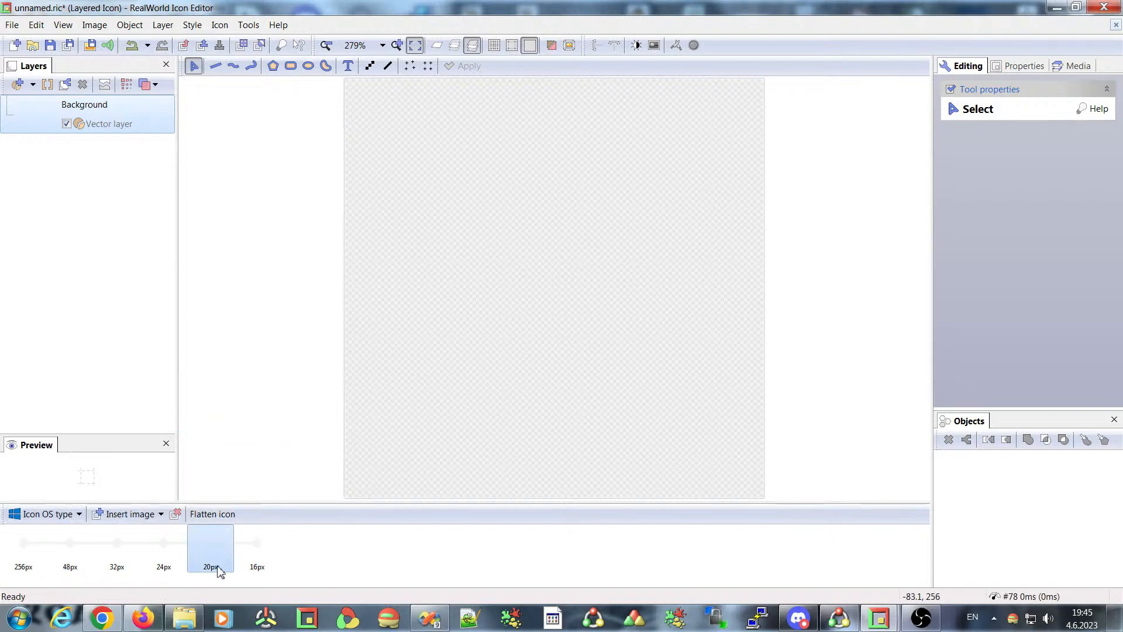
pyautogui.click(162, 546)
pyautogui.click(225, 549)
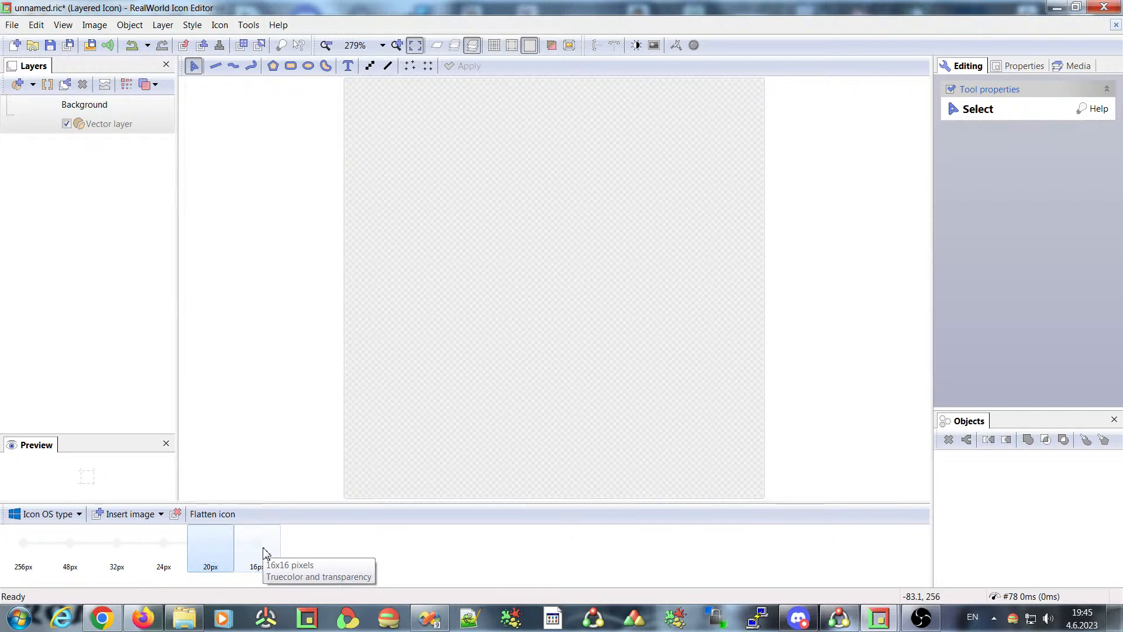
# Examine the properties of the icon's 32px image and the image formats offered for insertion.
pyautogui.click(1021, 66)
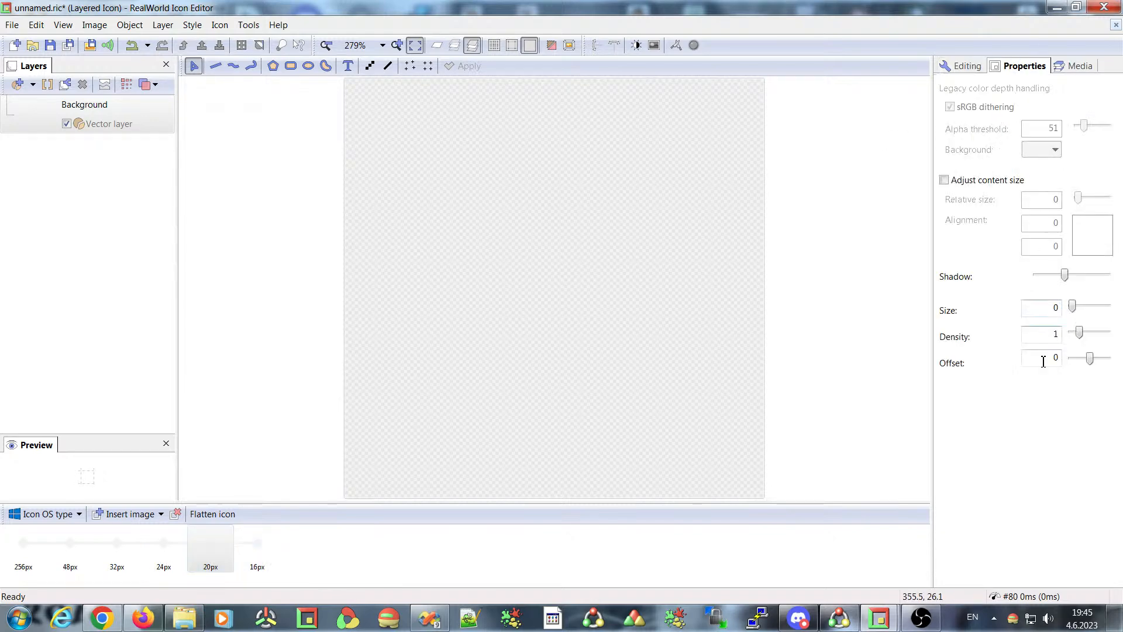
pyautogui.click(114, 545)
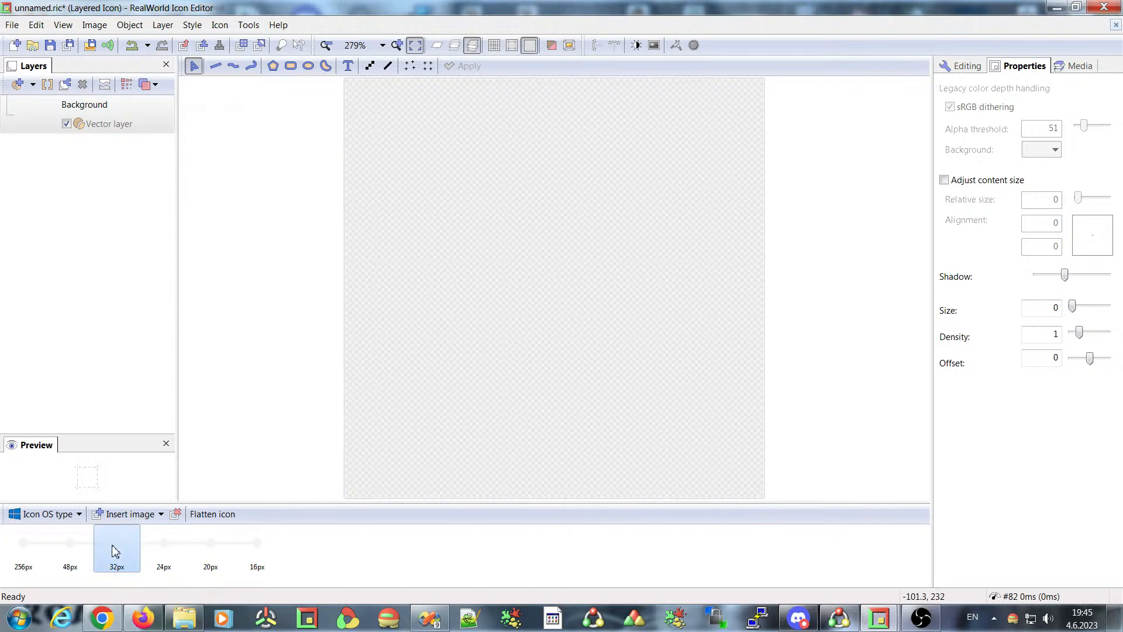
pyautogui.click(138, 513)
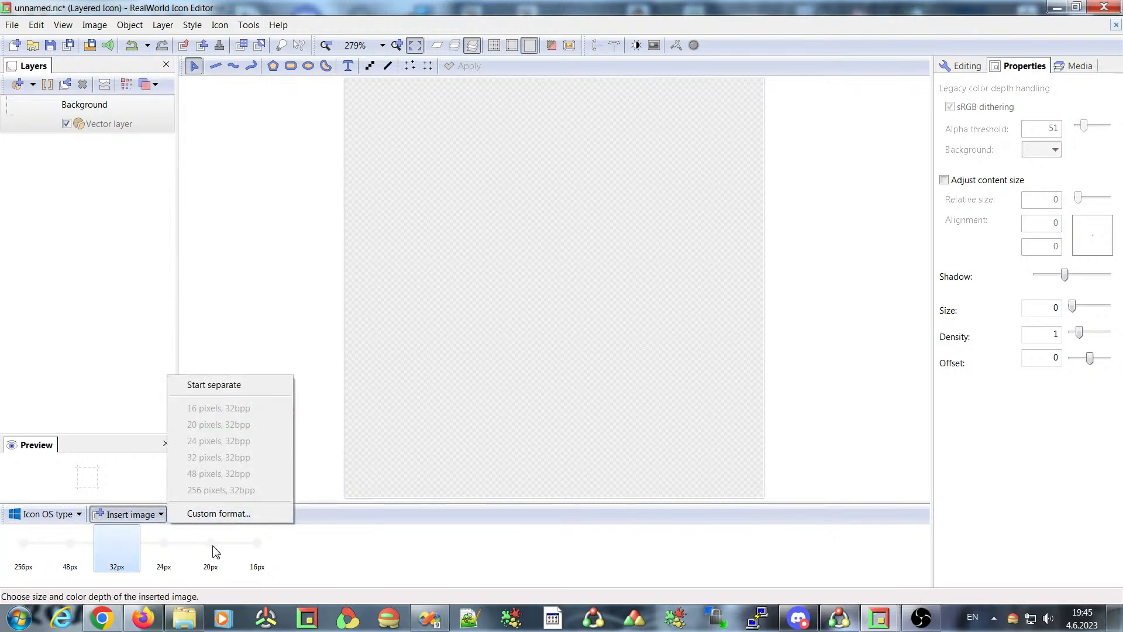
pyautogui.click(315, 563)
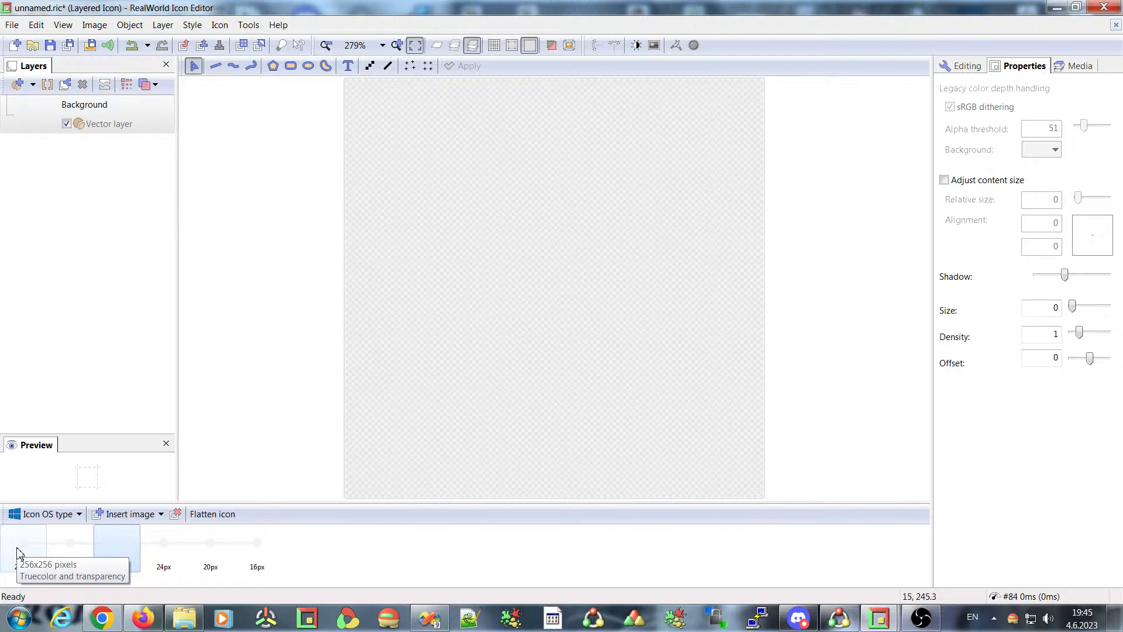
# Look at how a layered icon file is added as a custom icon template in the application options, and cancel.
pyautogui.click(248, 24)
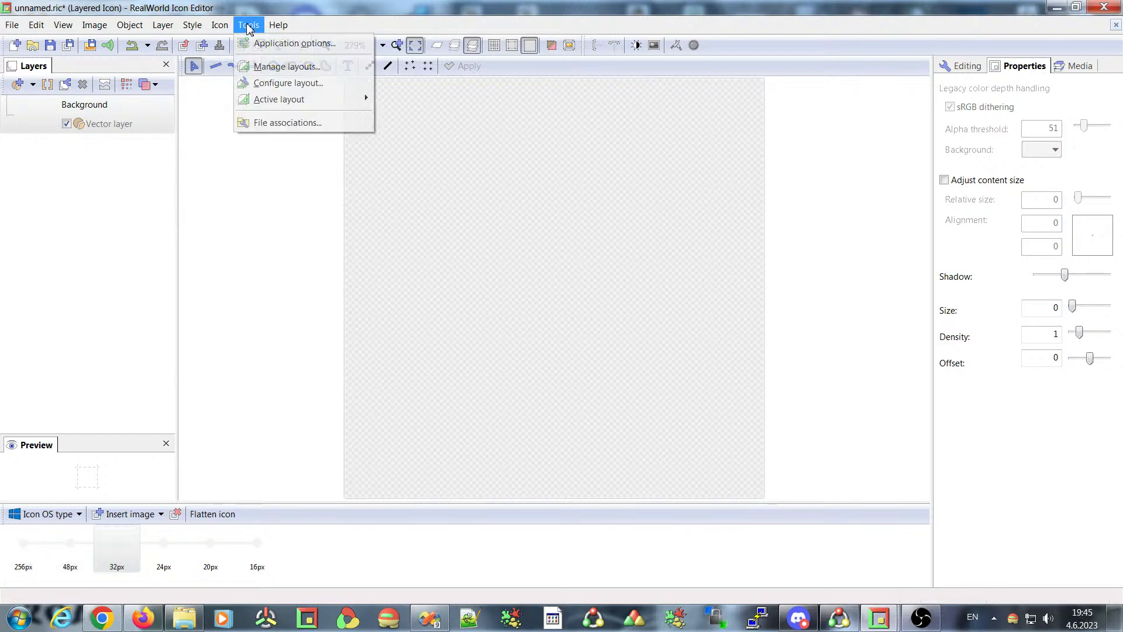
pyautogui.click(255, 46)
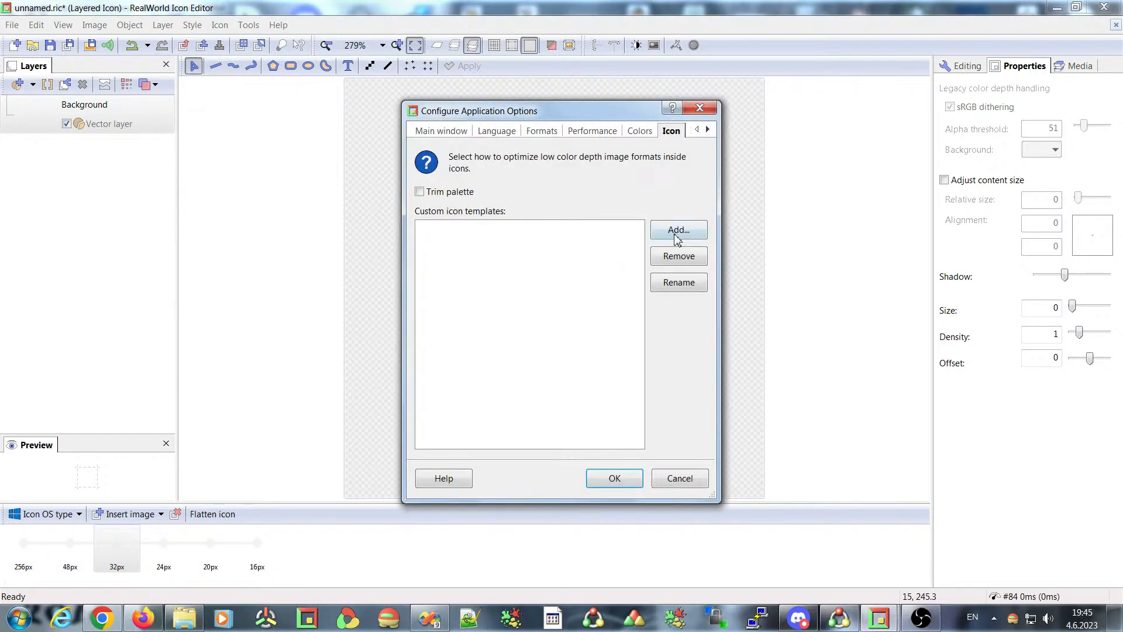
pyautogui.click(672, 234)
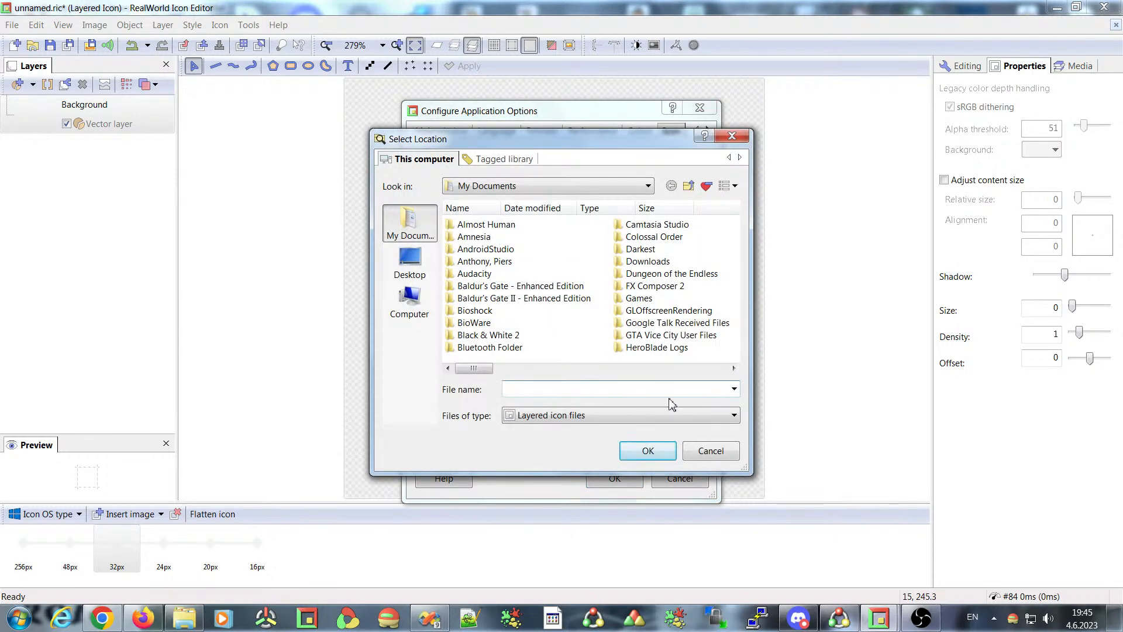
pyautogui.click(711, 450)
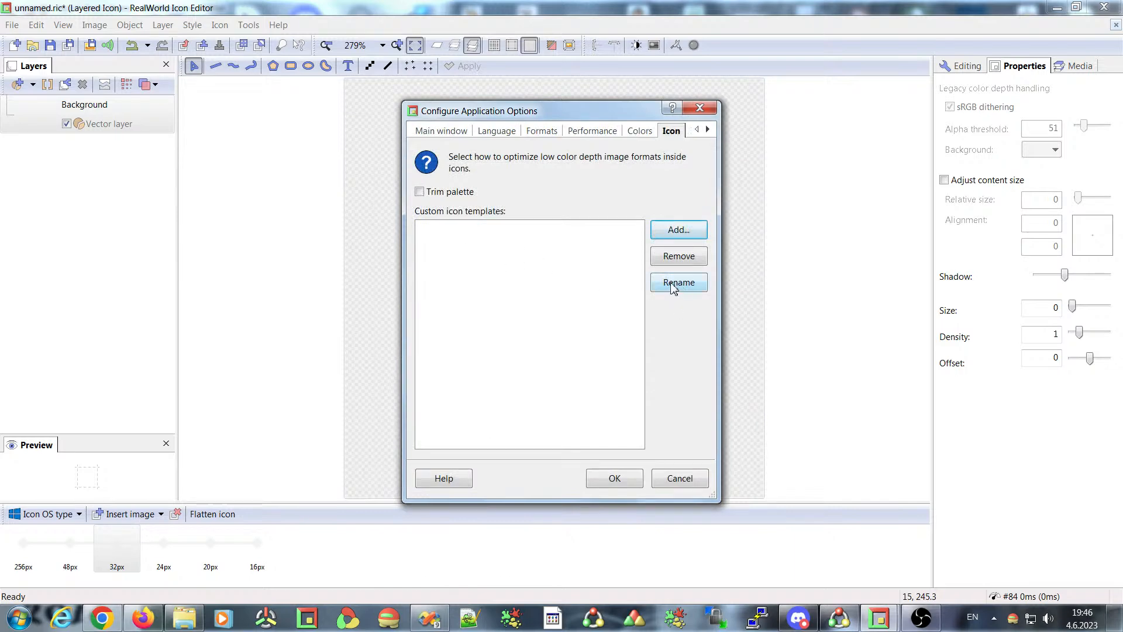
pyautogui.click(672, 479)
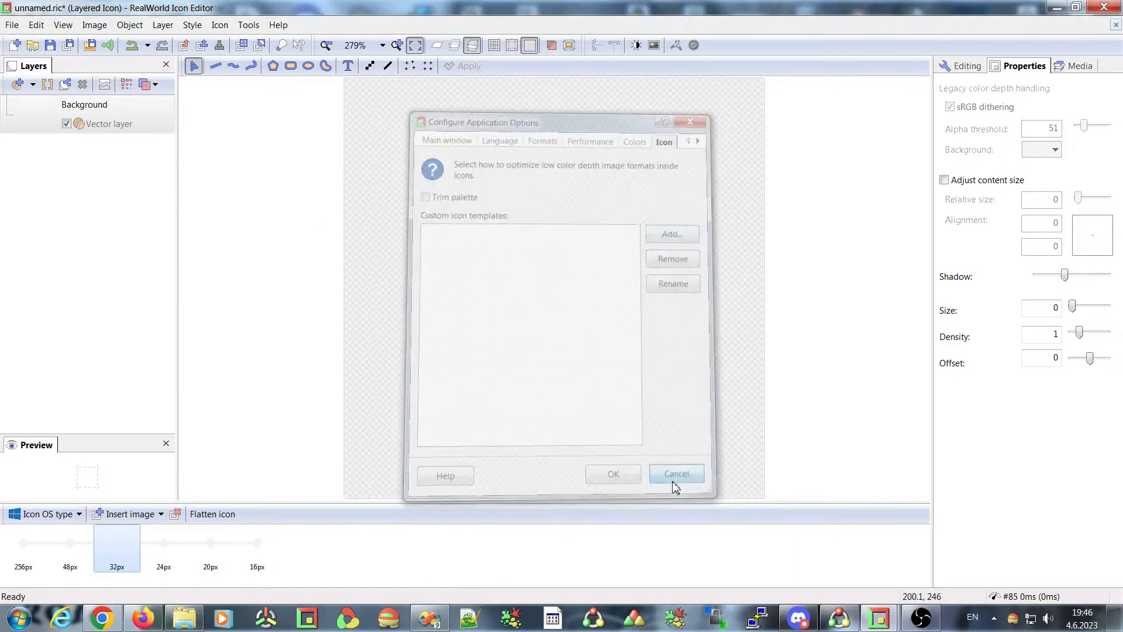
# View the icon OS types available for conversion, and close the unnamed icon without saving changes.
pyautogui.click(65, 517)
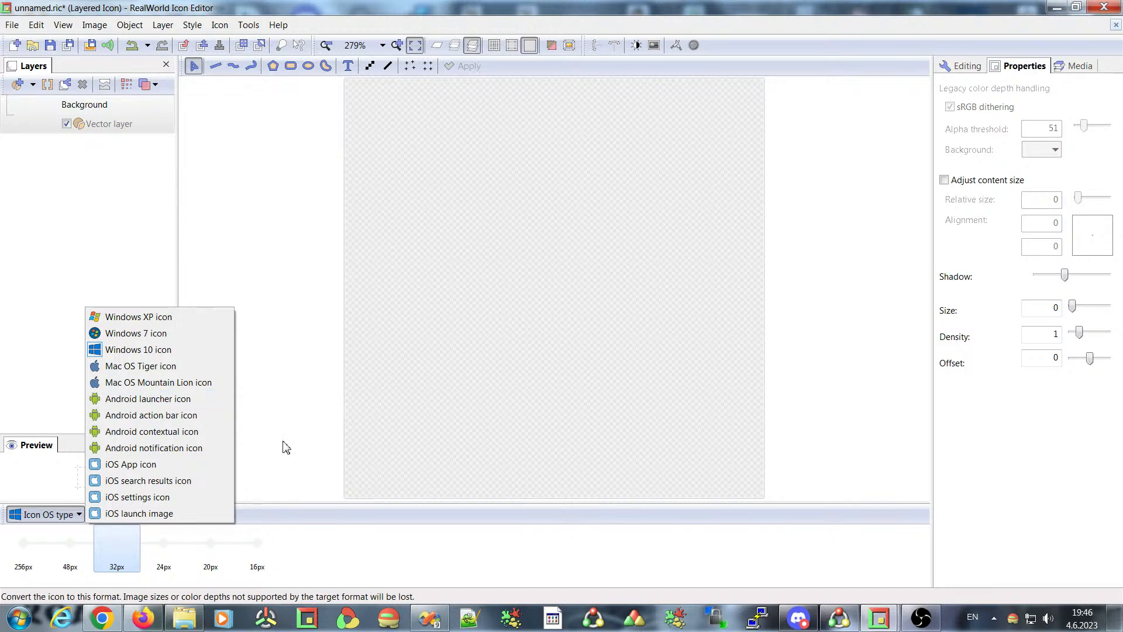
pyautogui.click(320, 532)
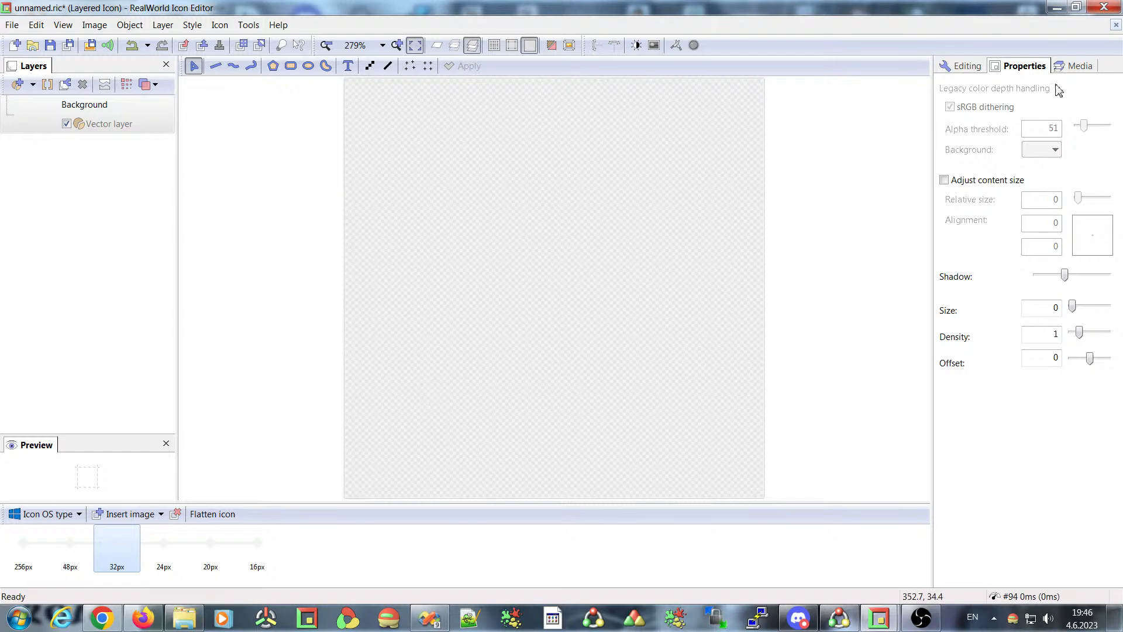
pyautogui.click(1116, 24)
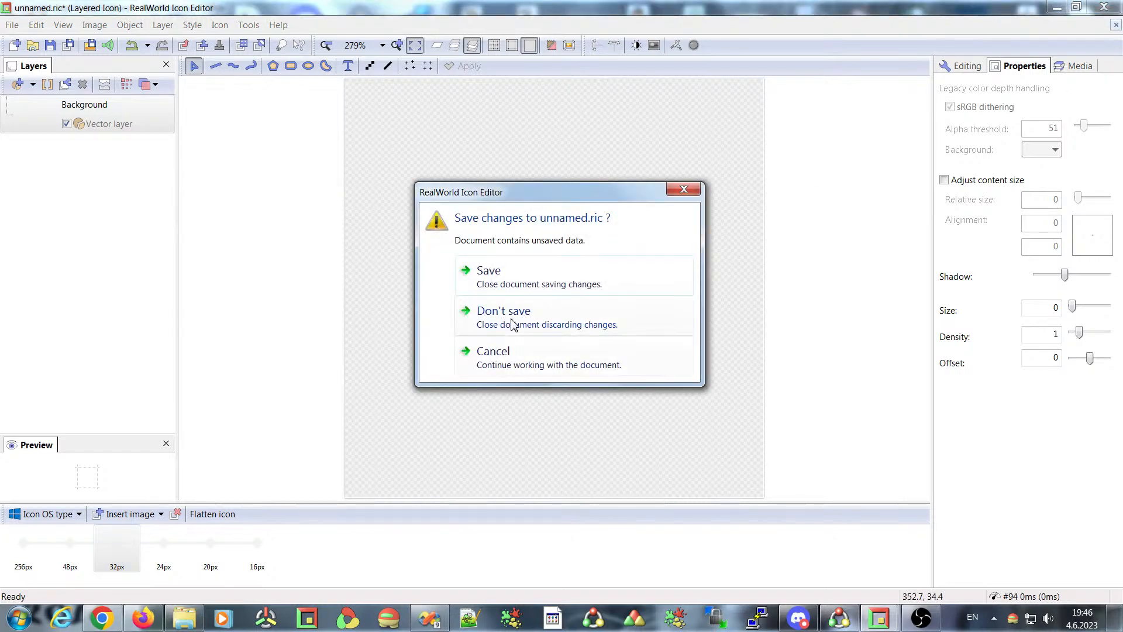
pyautogui.click(511, 323)
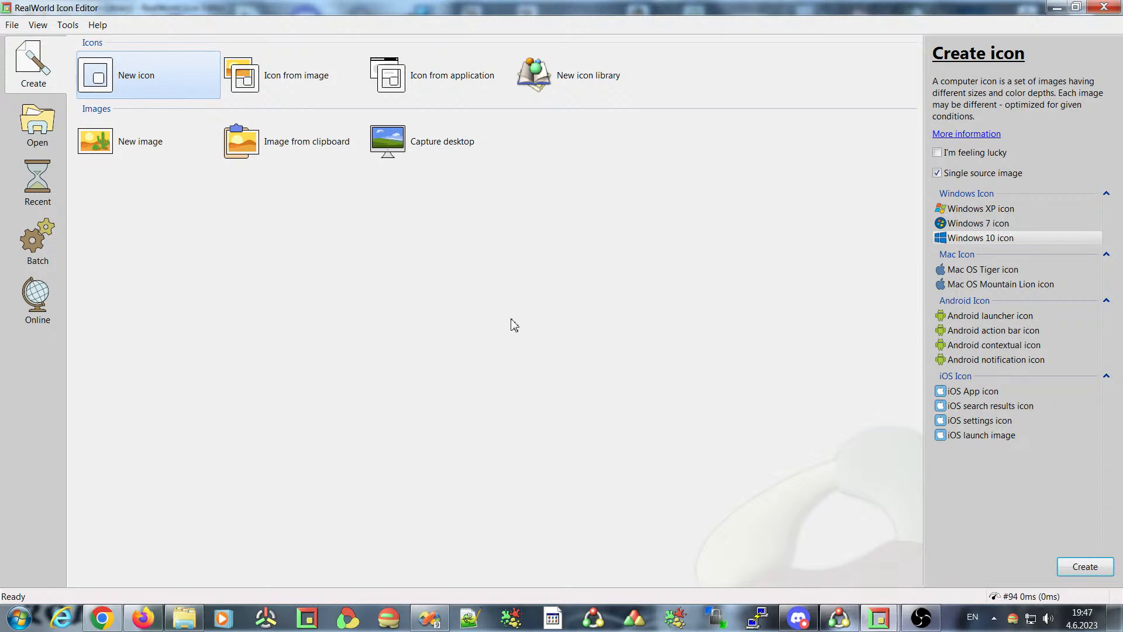
# Read the latest live chat questions in YouTube Studio and return to RealWorld Icon Editor.
pyautogui.click(106, 623)
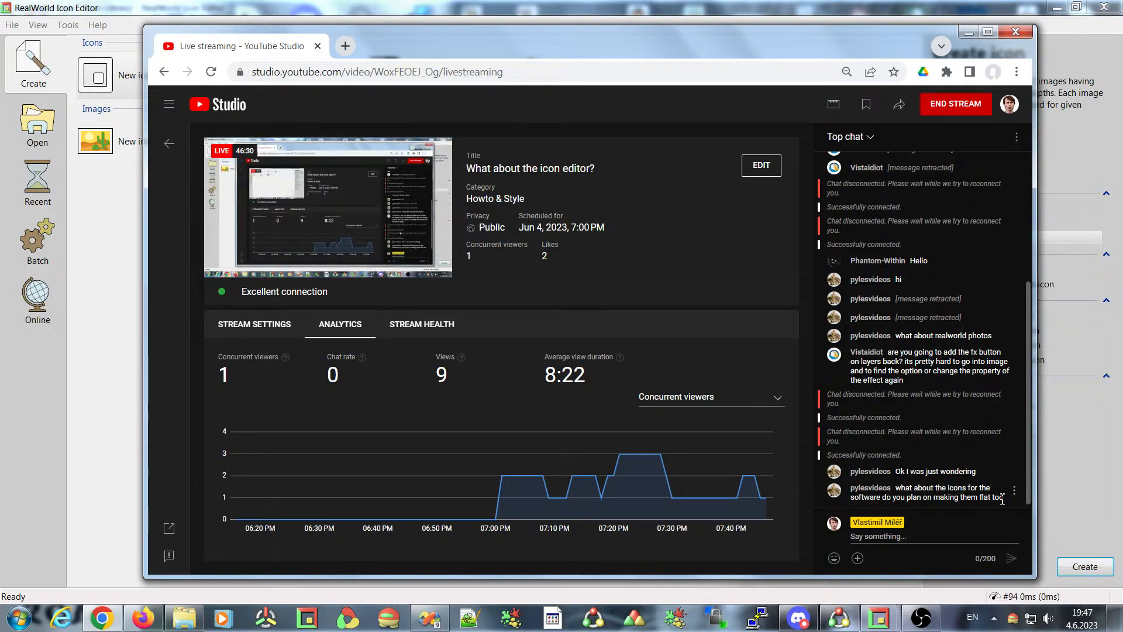
pyautogui.moveTo(842, 622)
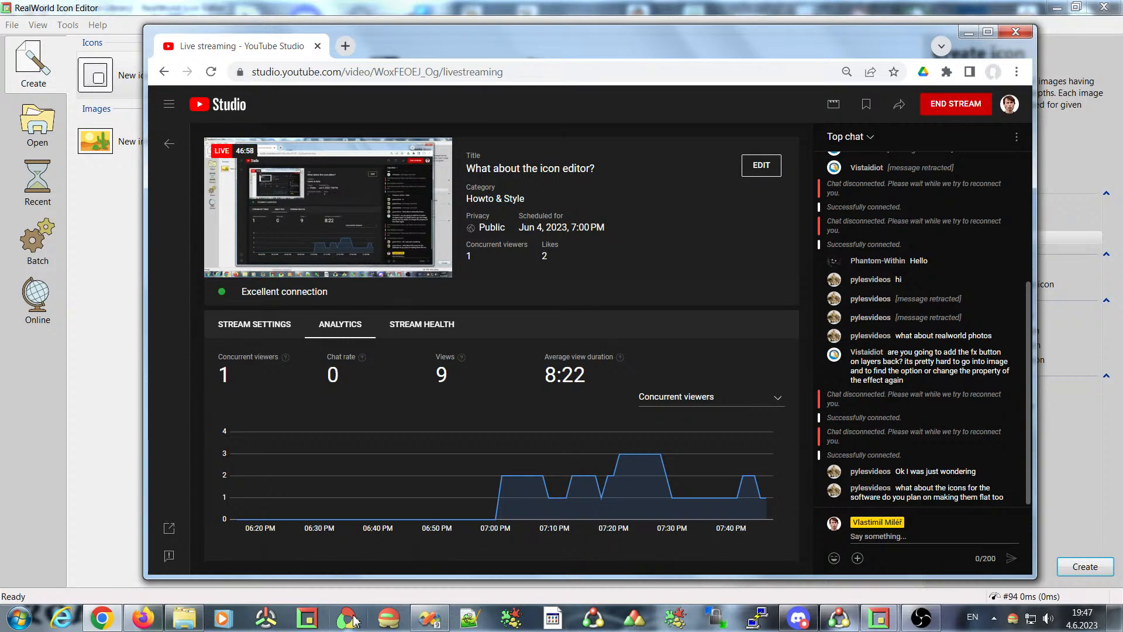
pyautogui.moveTo(607, 517)
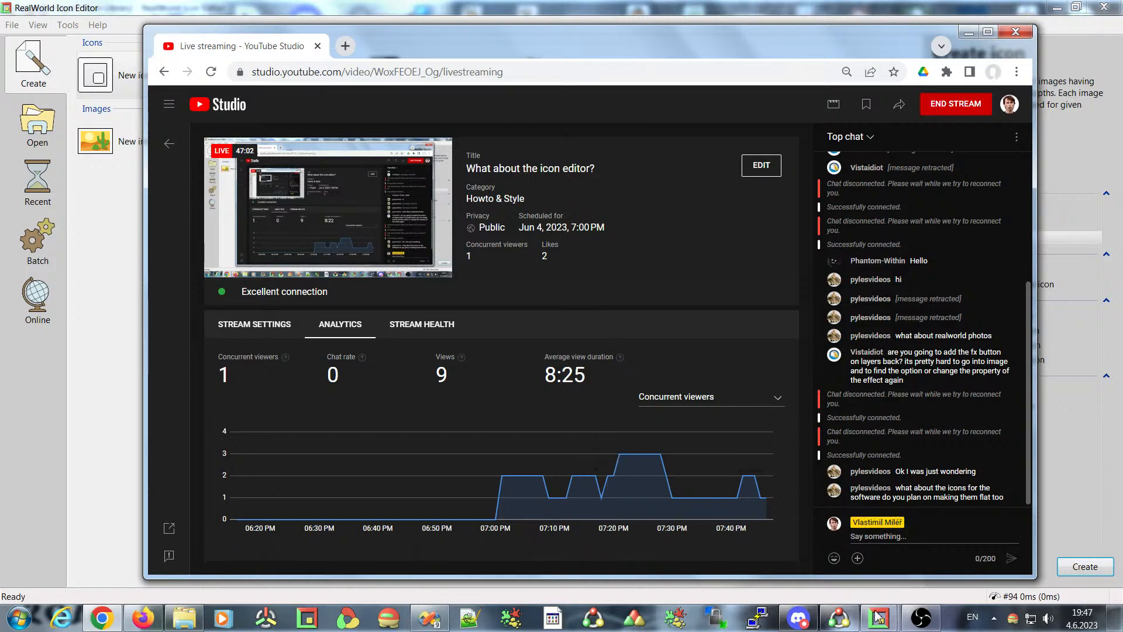
pyautogui.moveTo(885, 624)
pyautogui.click(93, 203)
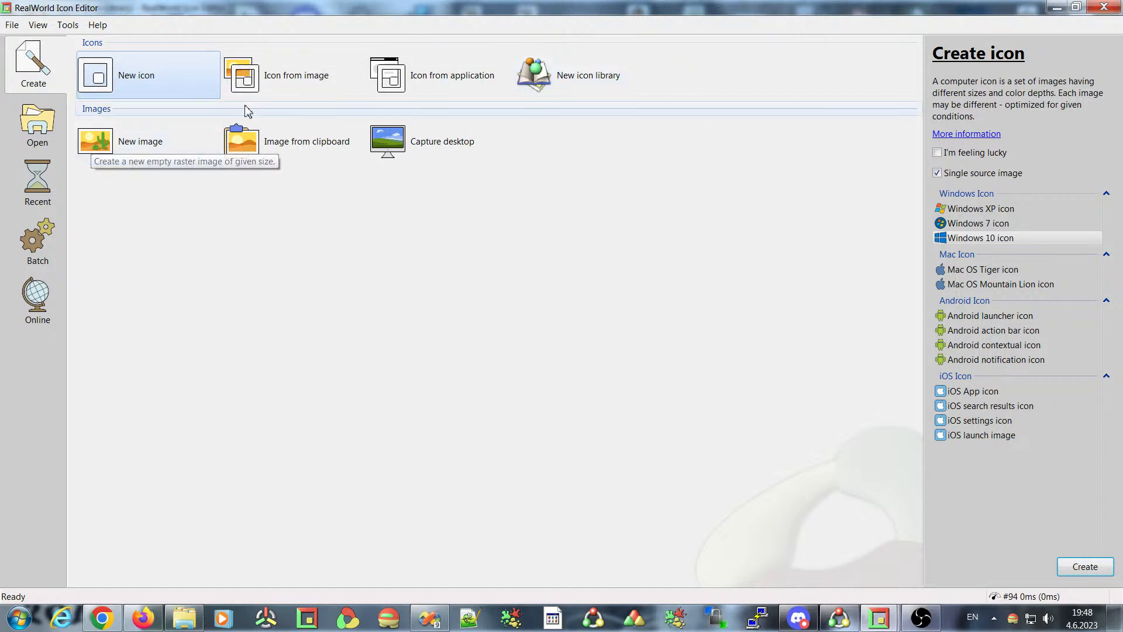
# Create an empty icon library, look over its image commands, and close the library.
pyautogui.doubleClick(528, 73)
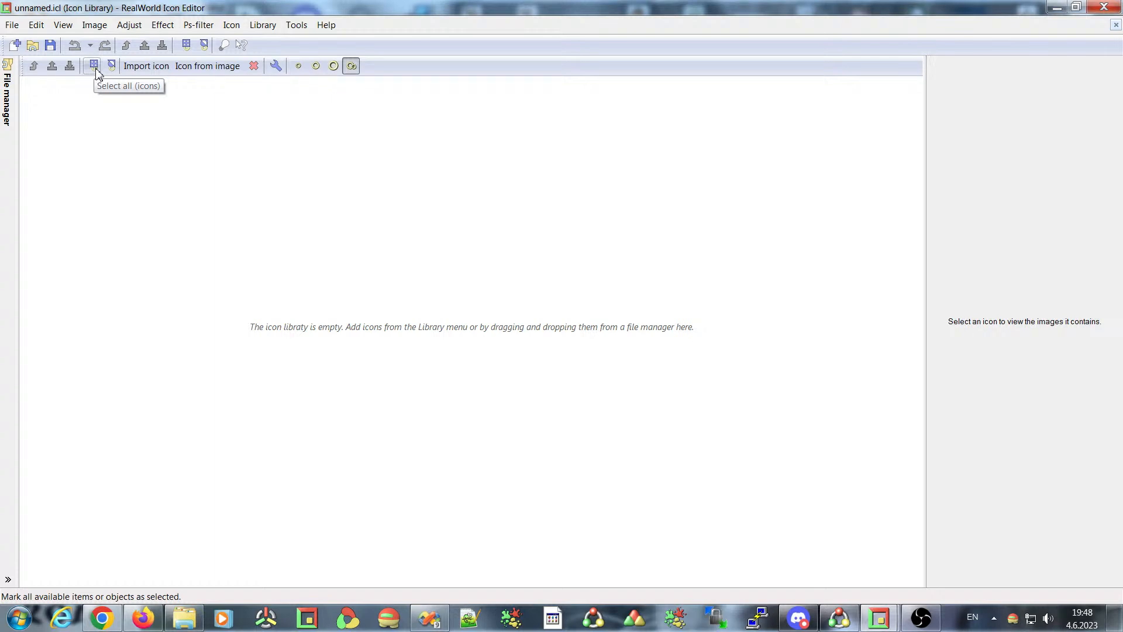
pyautogui.click(94, 26)
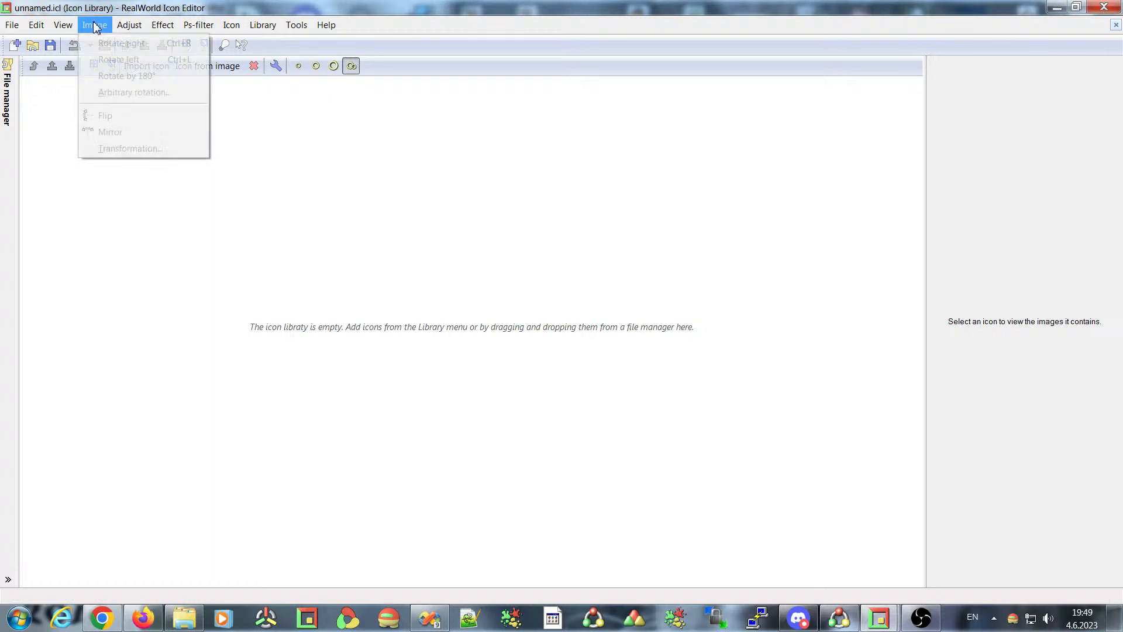
pyautogui.click(97, 26)
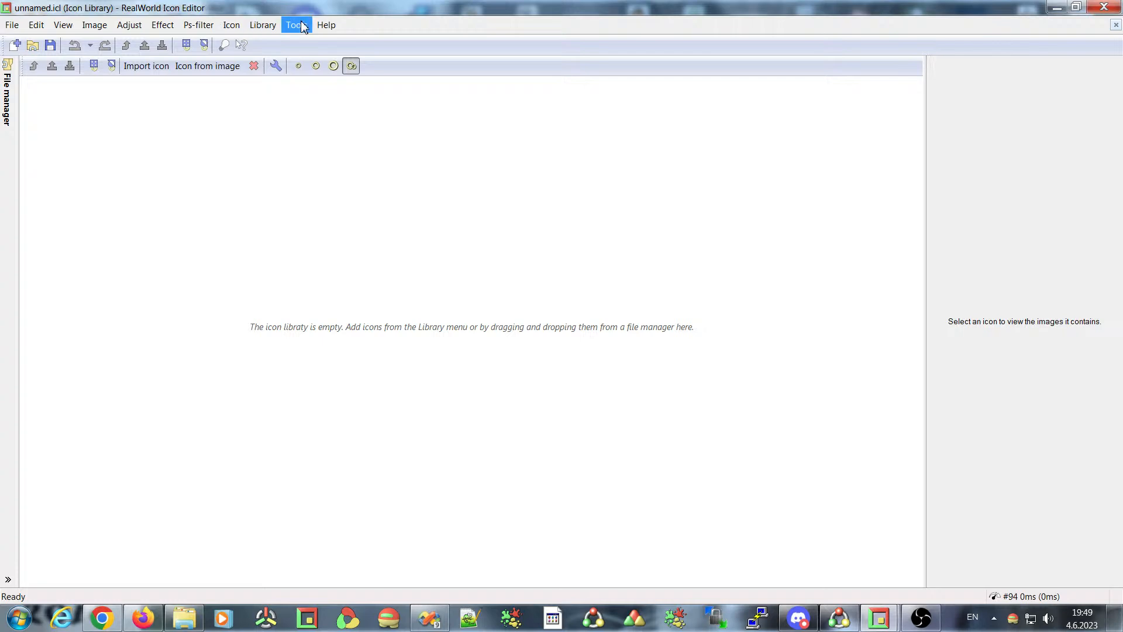
pyautogui.click(1116, 25)
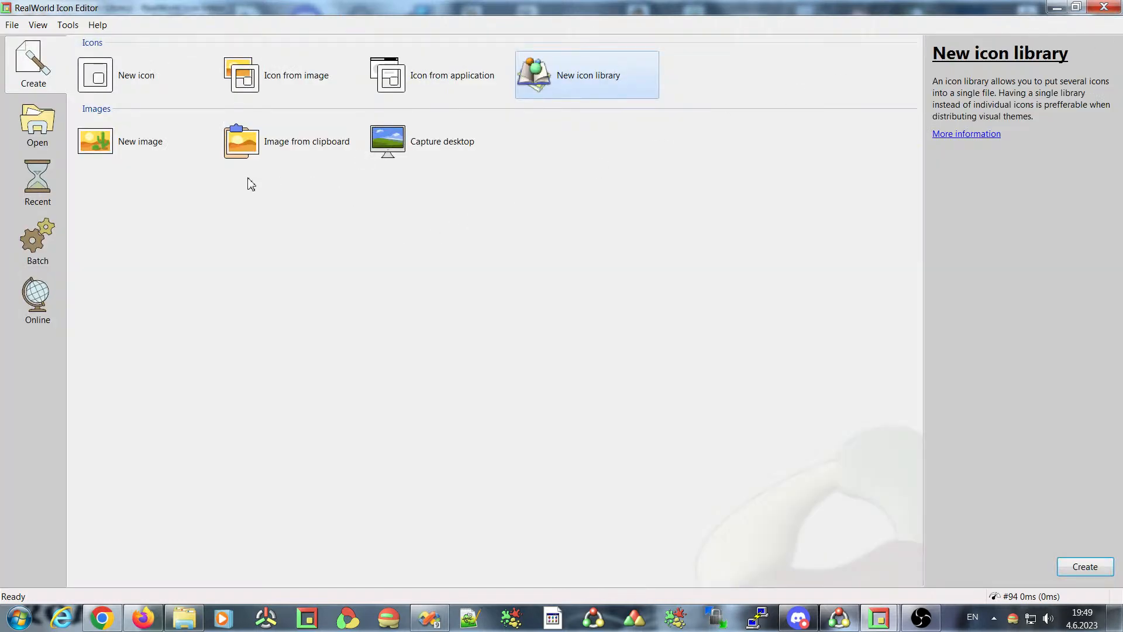
# Switch to YouTube Studio and end the live stream, confirming that it stops immediately.
pyautogui.click(104, 619)
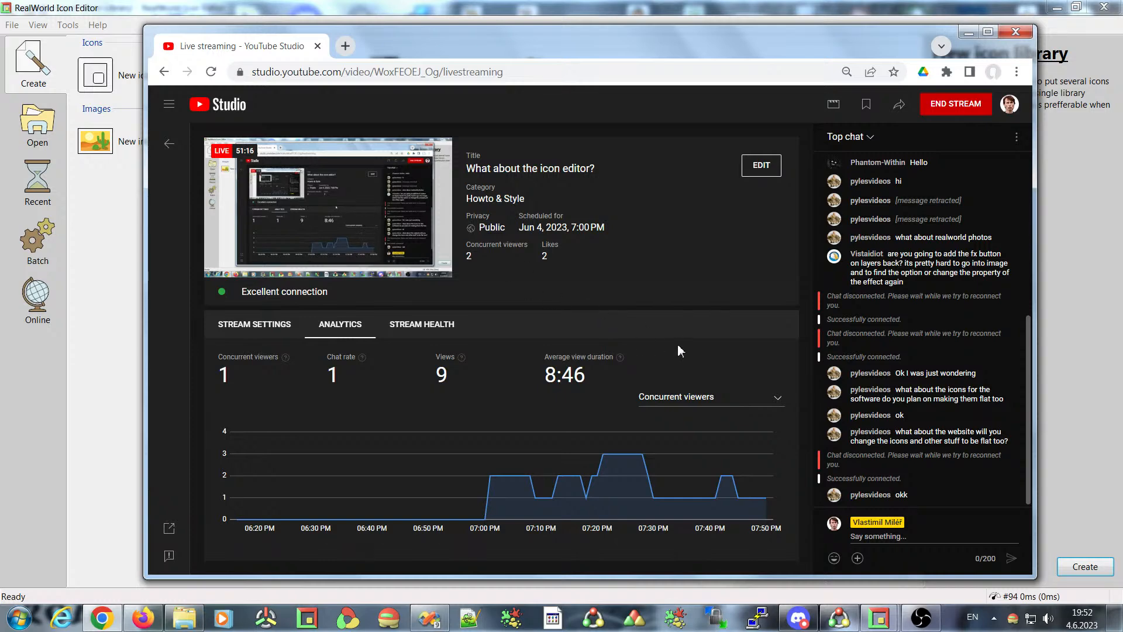
pyautogui.click(952, 106)
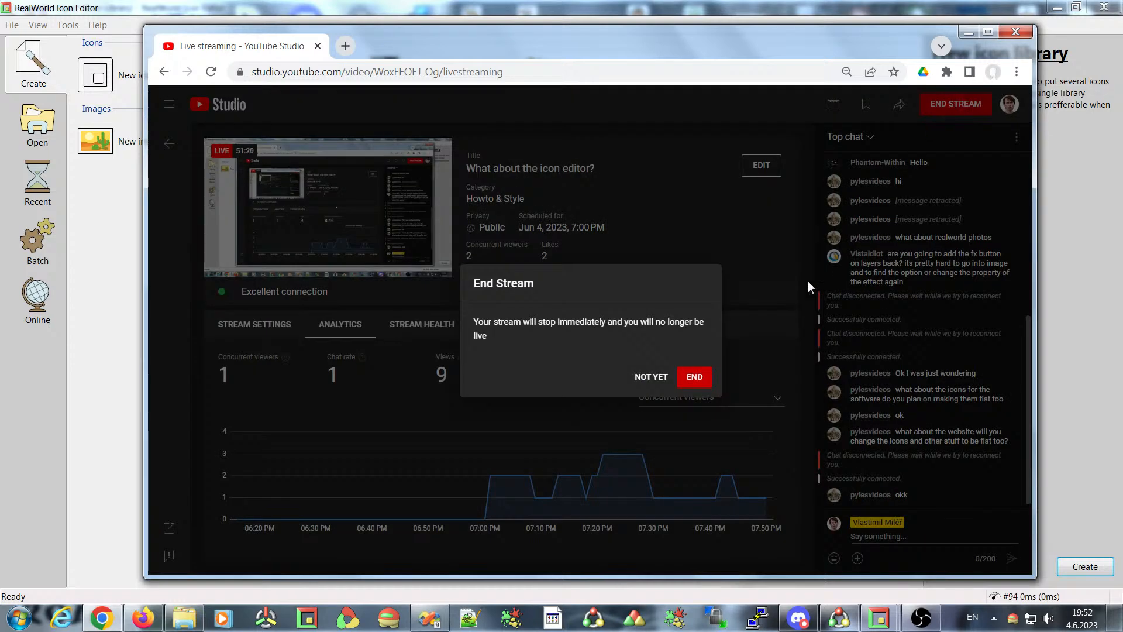
pyautogui.click(694, 376)
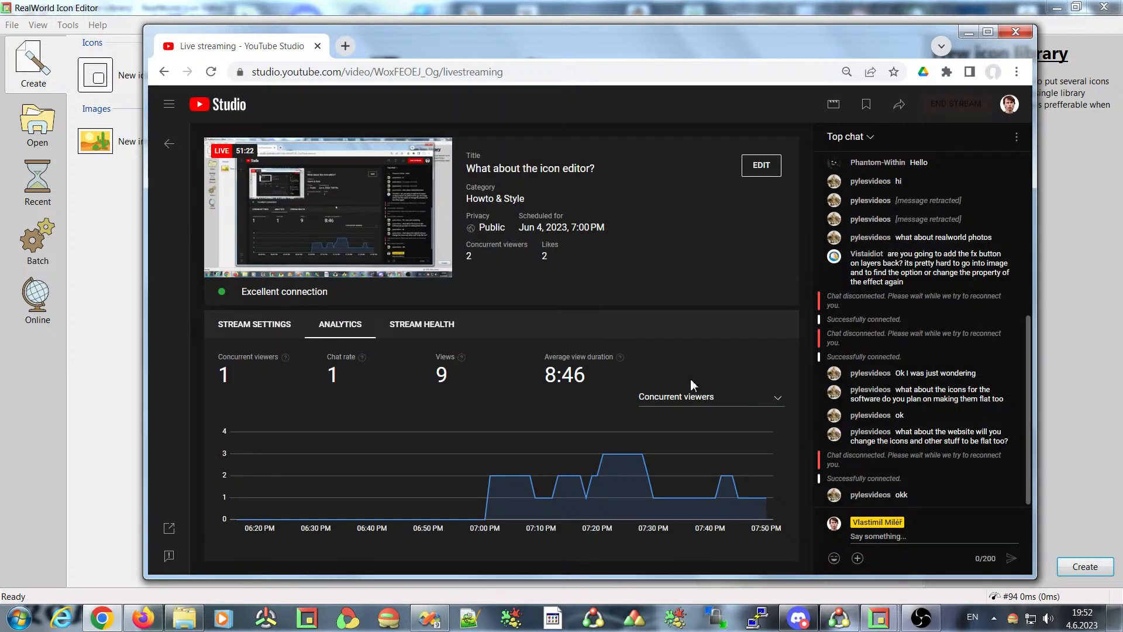